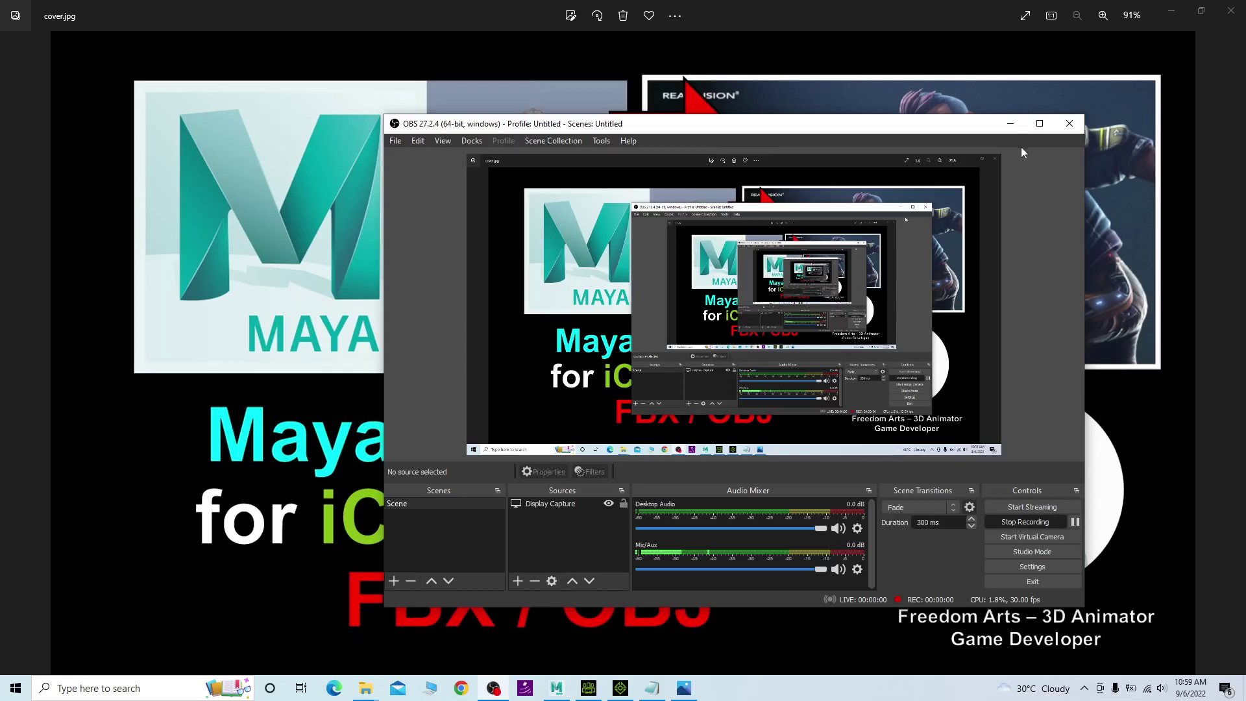
Minimize the recorder and the cover image to bring up the two FBX folder windows on the desktop.
click(1010, 123)
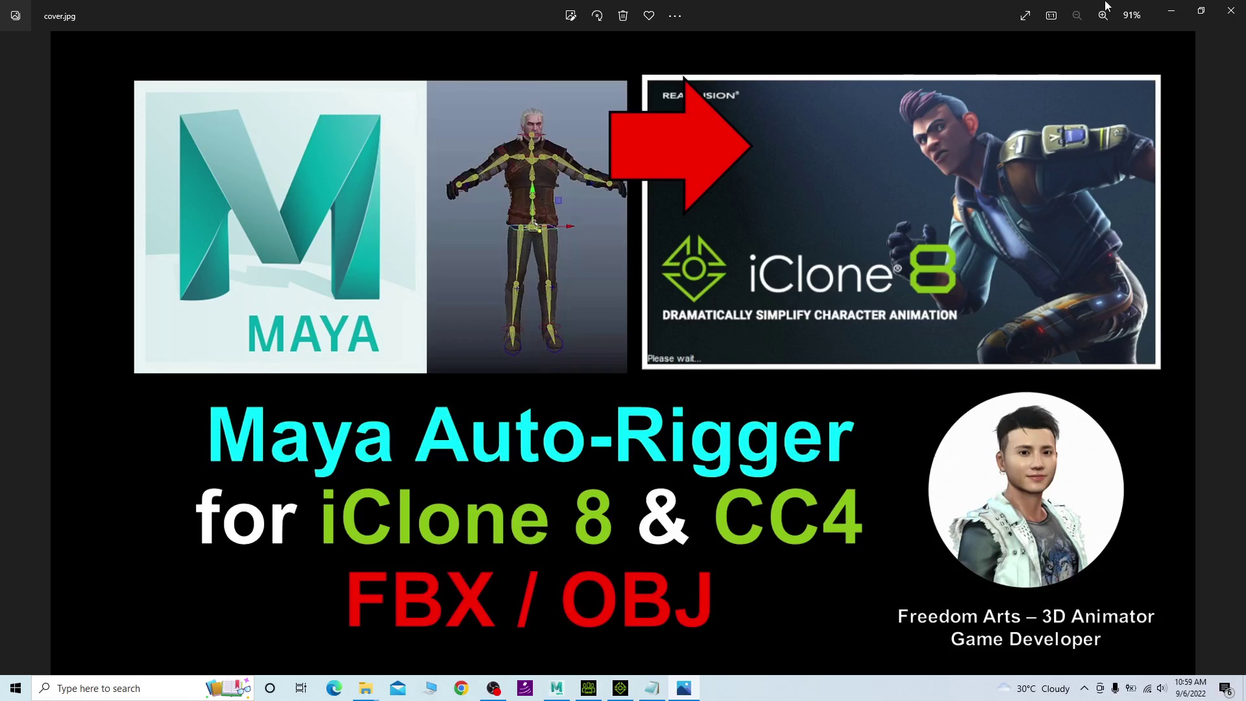
click(1171, 11)
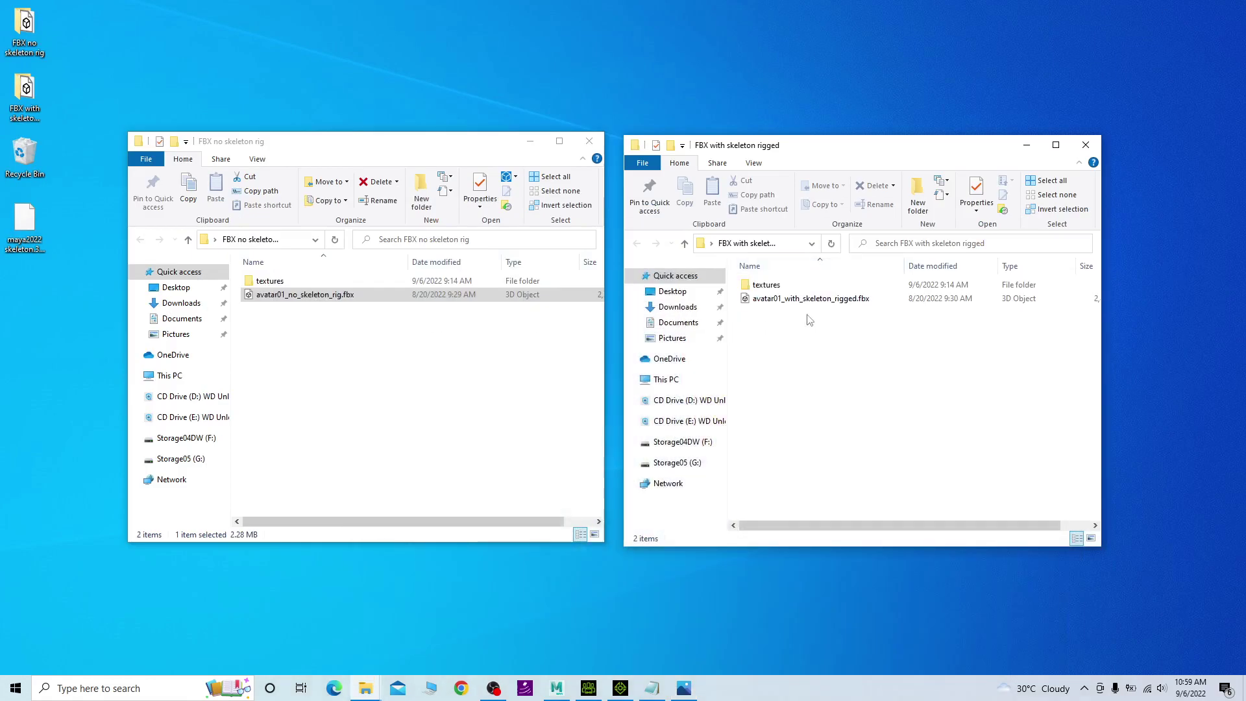
click(737, 628)
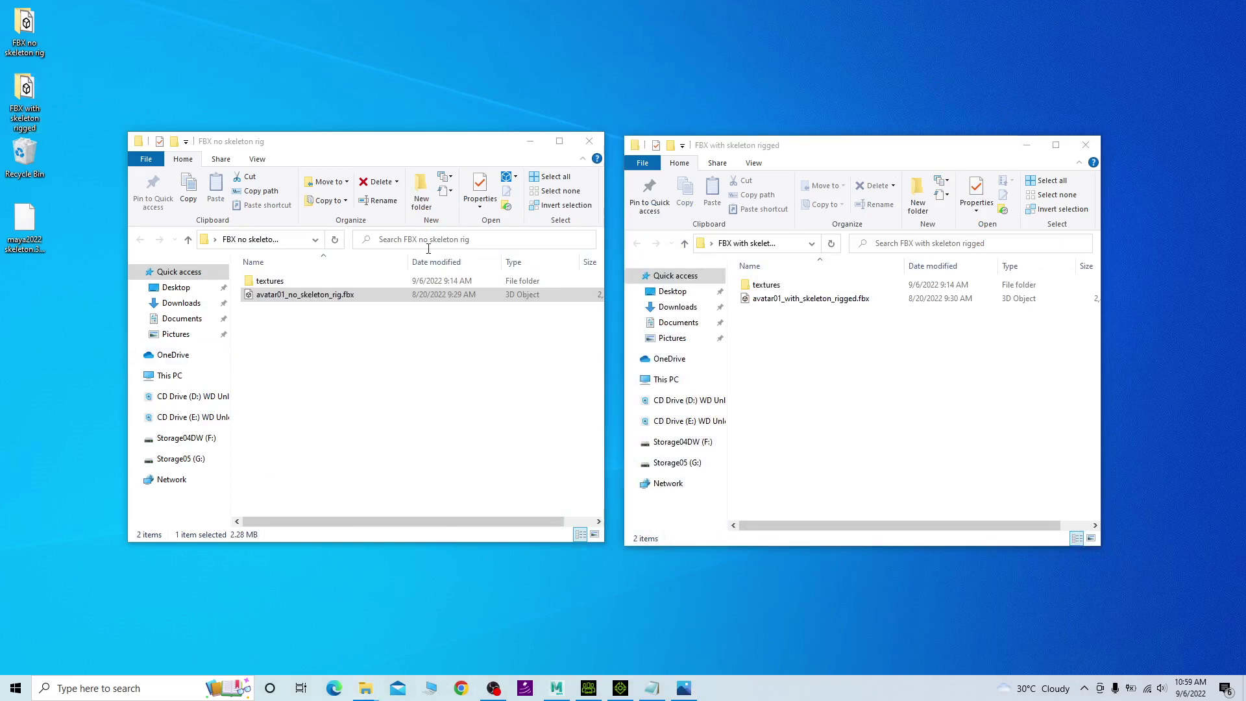
Compare avatar01_no_skeleton_rig.fbx and avatar01_with_skeleton_rigged.fbx in their two folders.
click(376, 307)
click(818, 301)
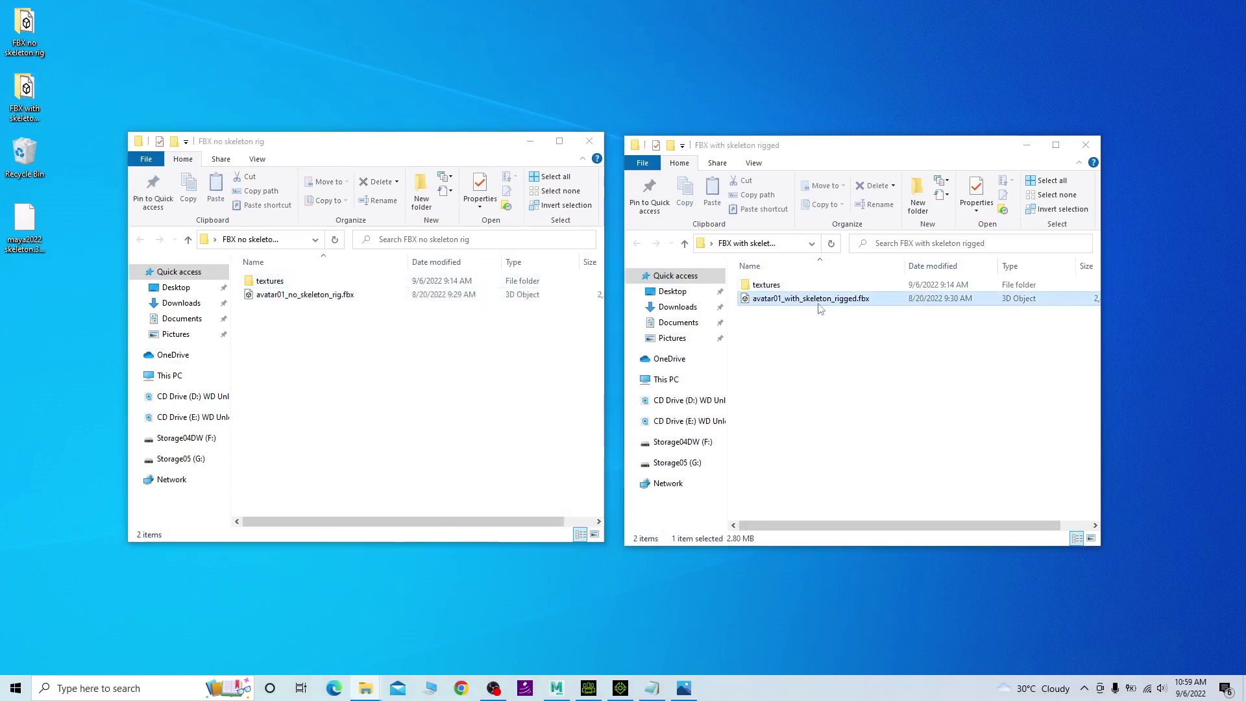
click(338, 295)
click(508, 386)
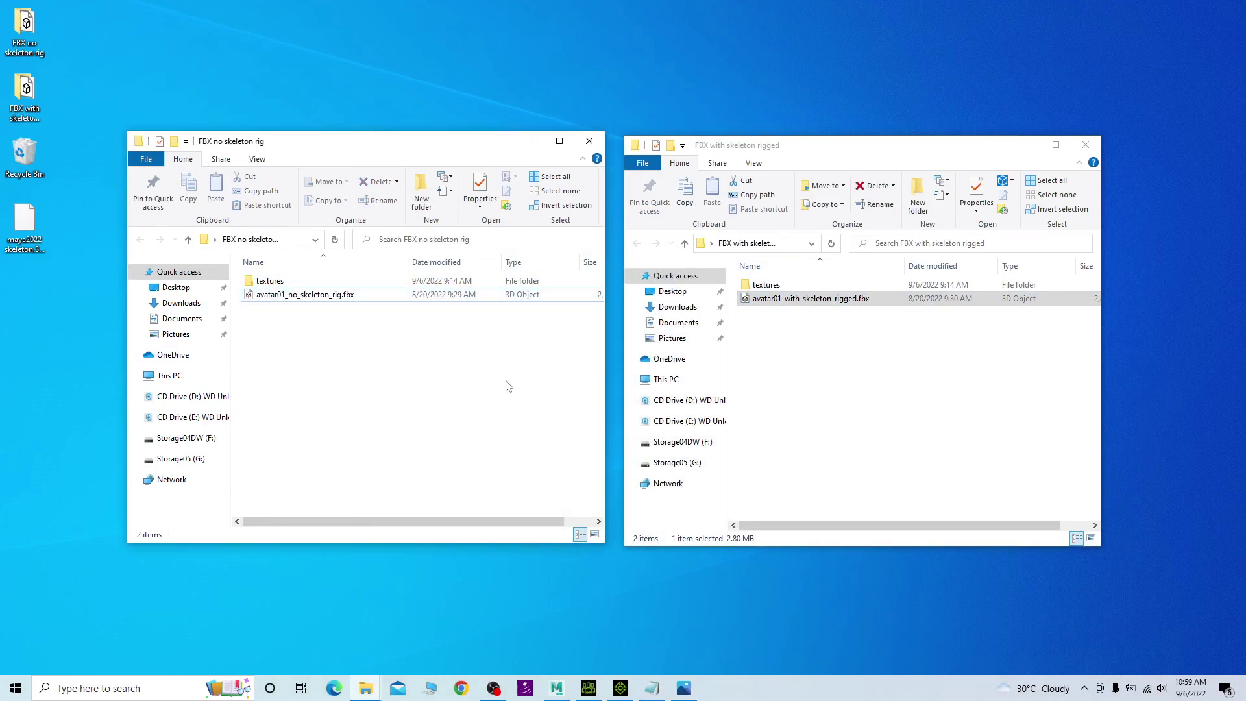
click(950, 401)
click(331, 298)
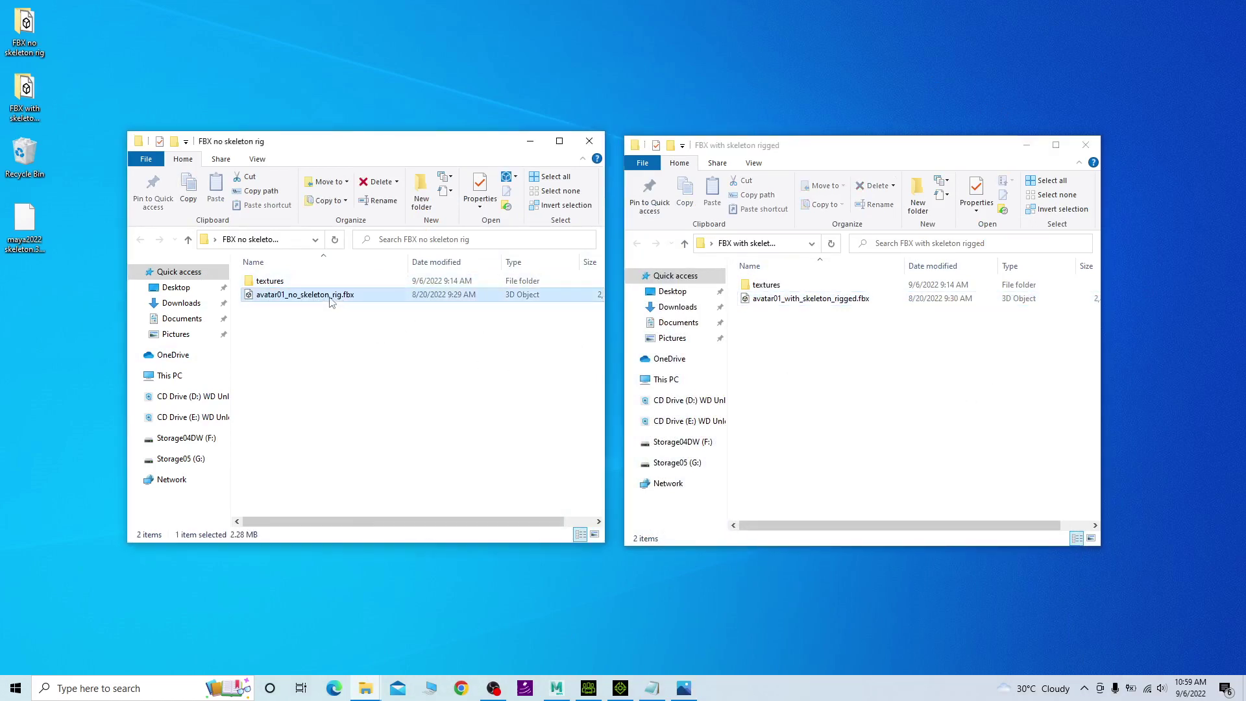
click(813, 301)
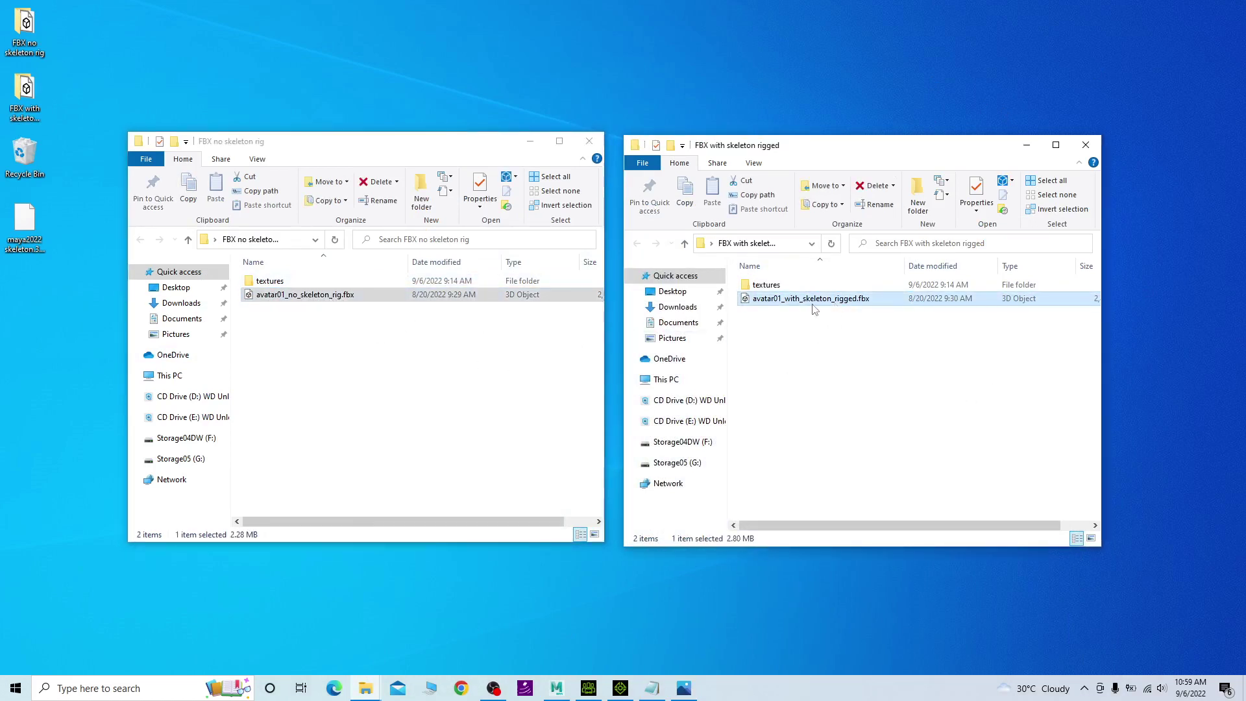
click(830, 406)
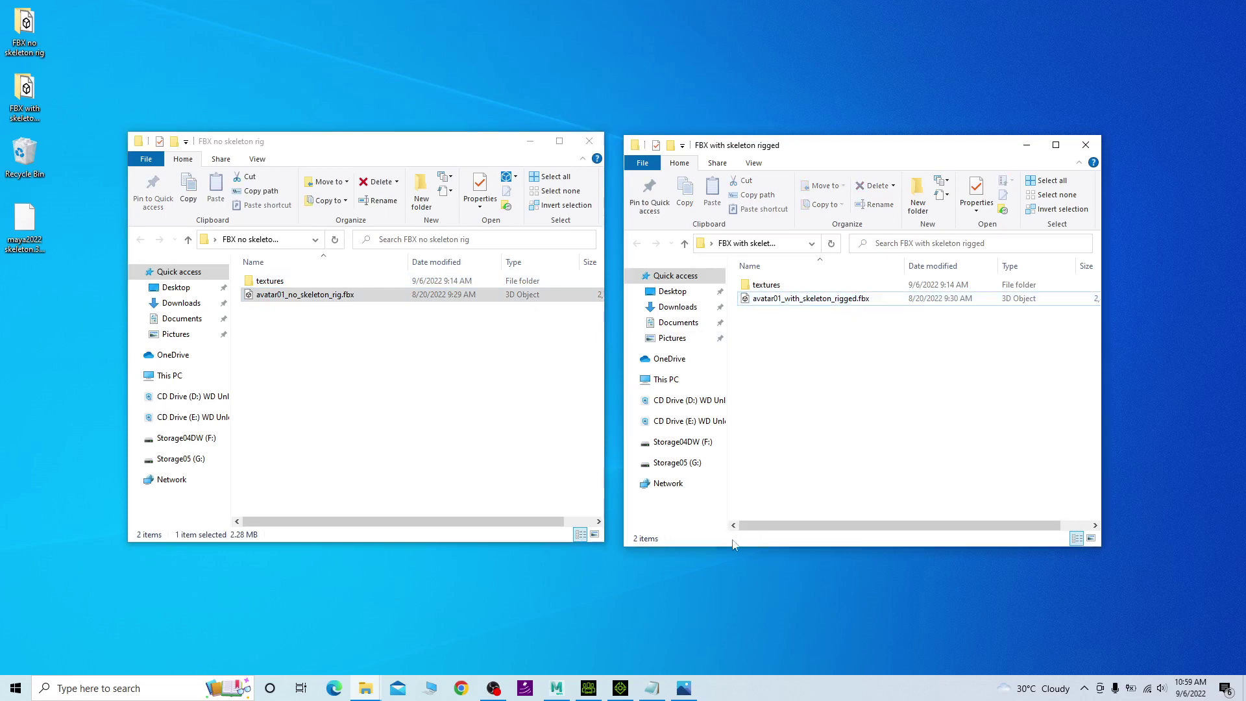
Switch to Character Creator 4, move its window fully into view, and bring the "FBX with skeleton rigged" folder in front of it.
click(620, 689)
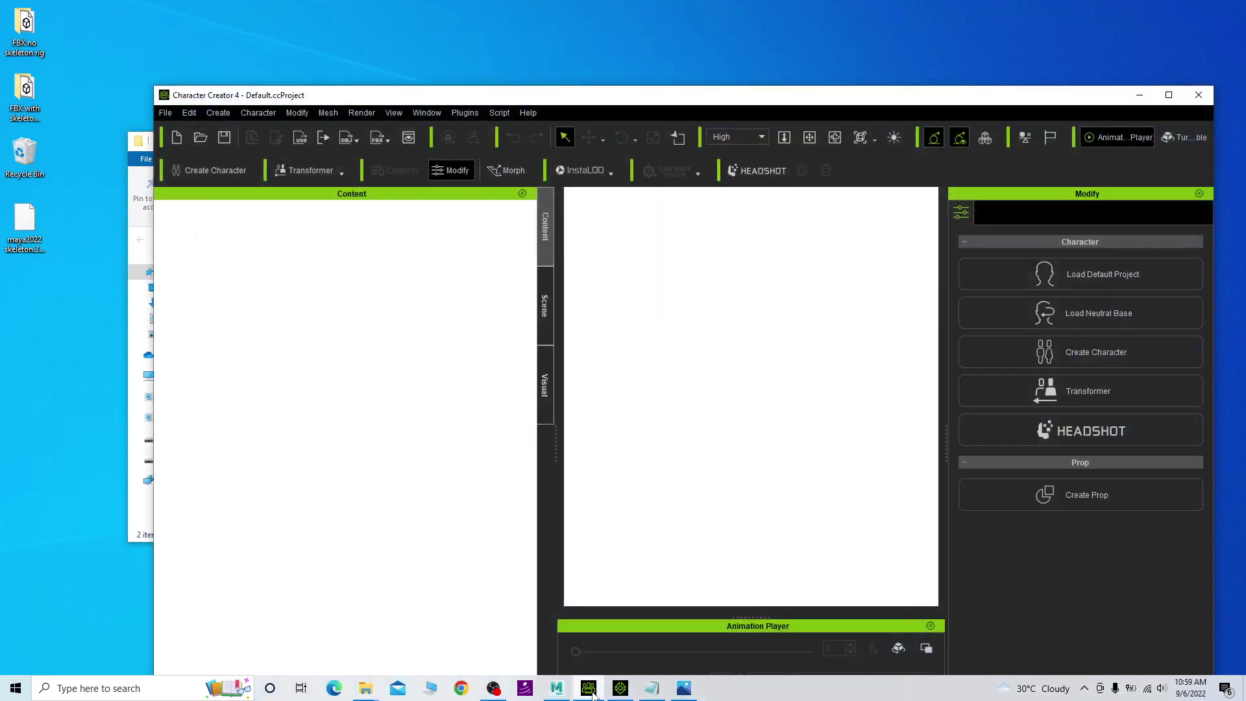
drag(831, 101, 769, 60)
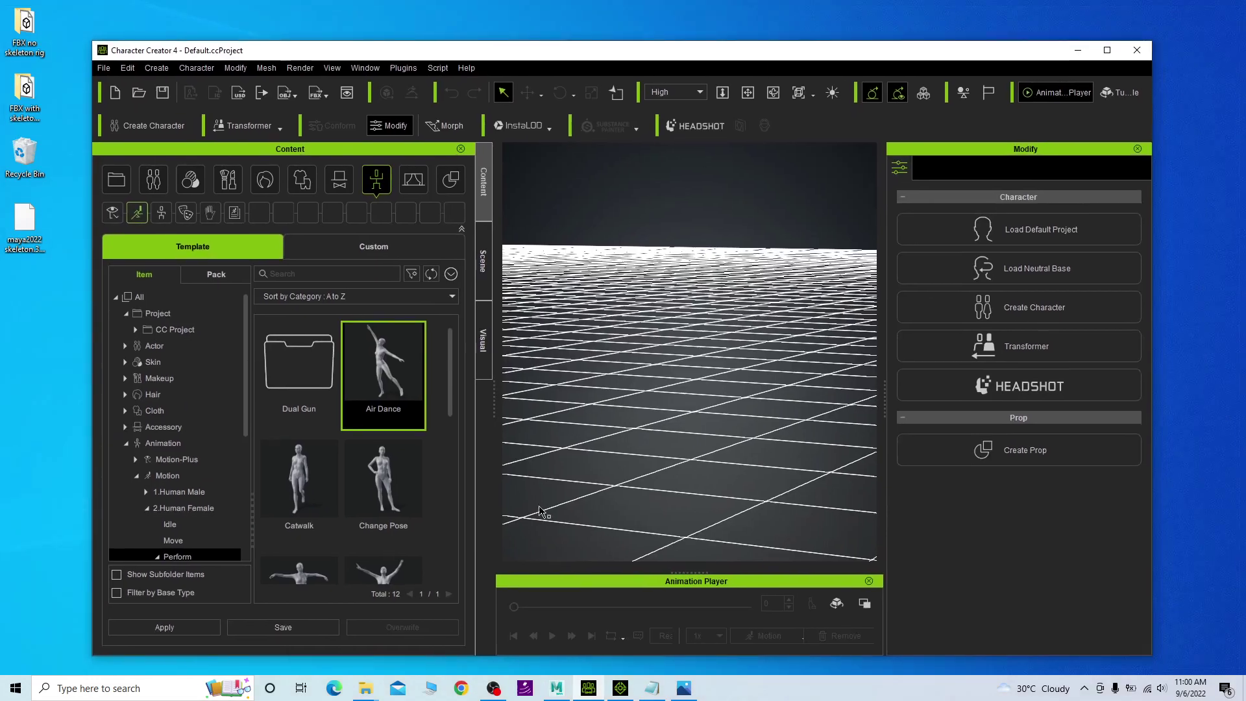
click(365, 689)
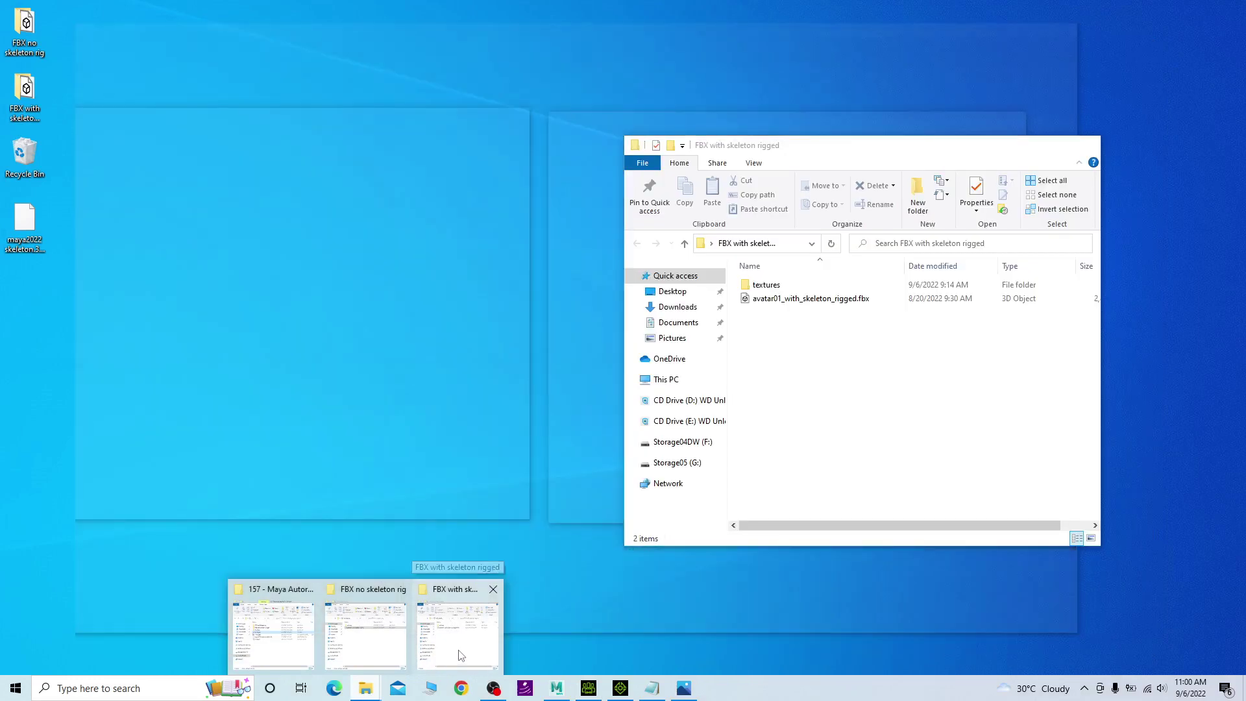
click(437, 660)
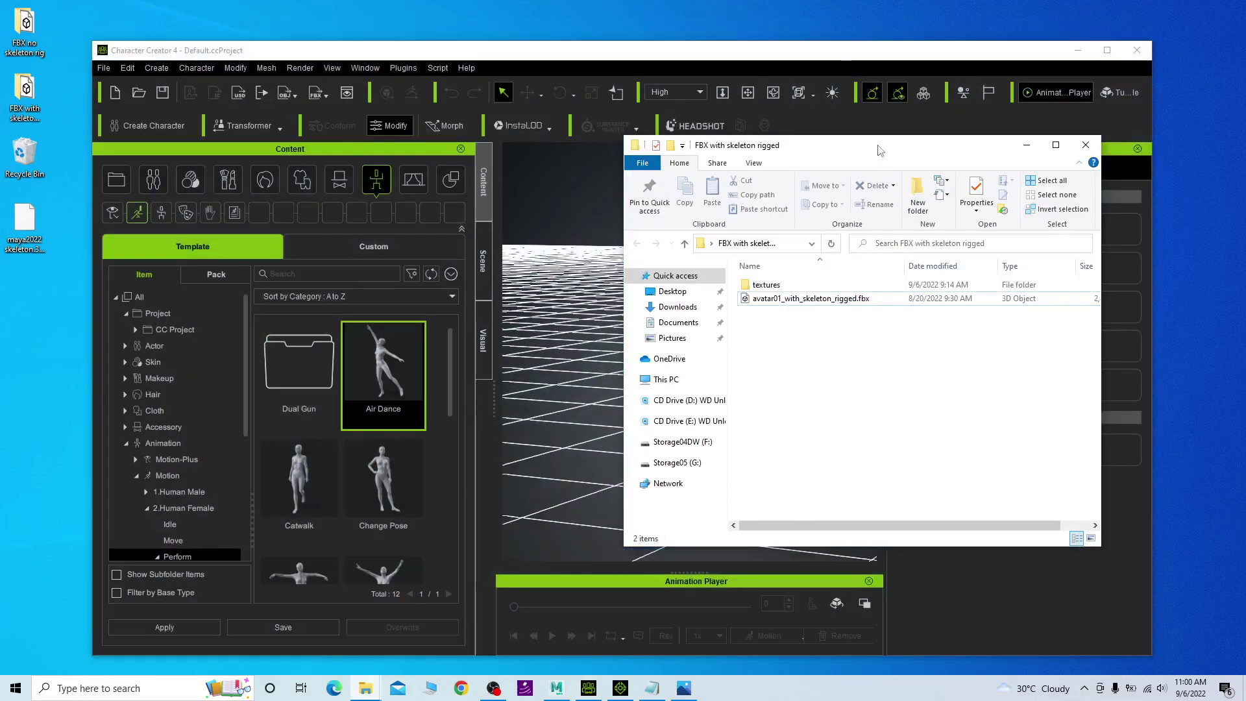
Import avatar01_with_skeleton_rigged.fbx as a Humanoid (Non-Standard) character, declining the automatic profile conversion.
drag(878, 145, 963, 144)
click(896, 298)
drag(896, 300, 623, 415)
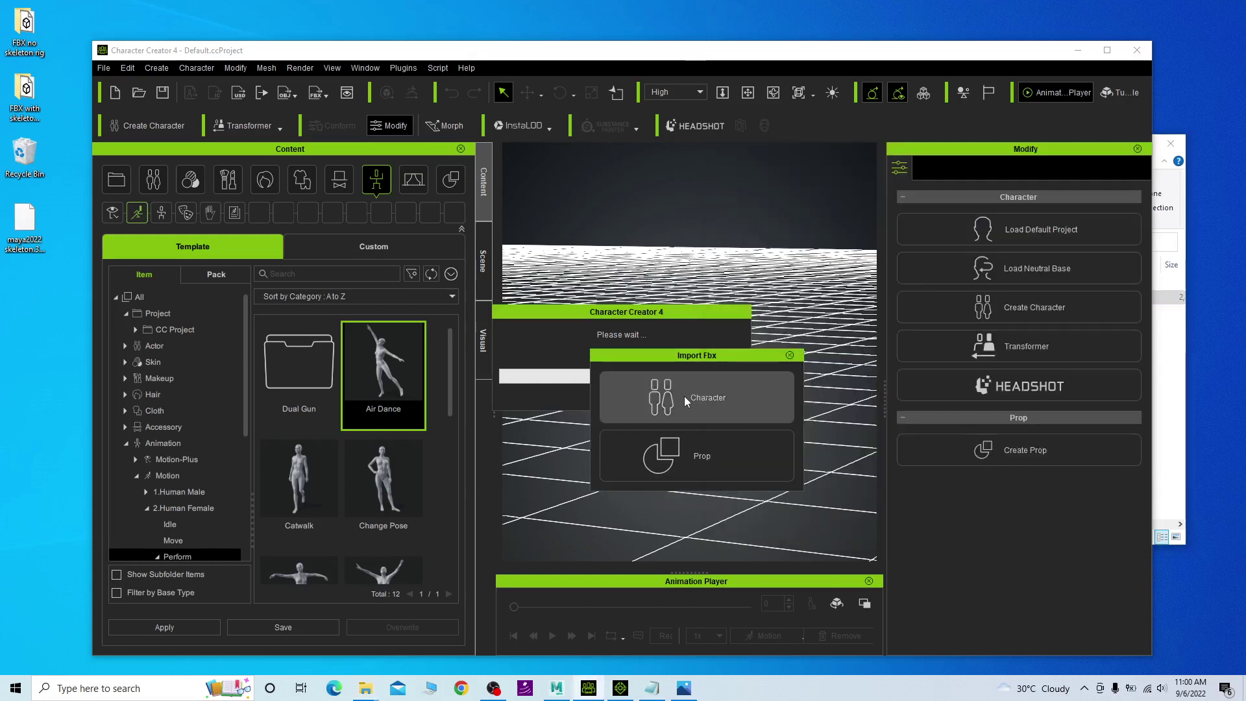
click(721, 399)
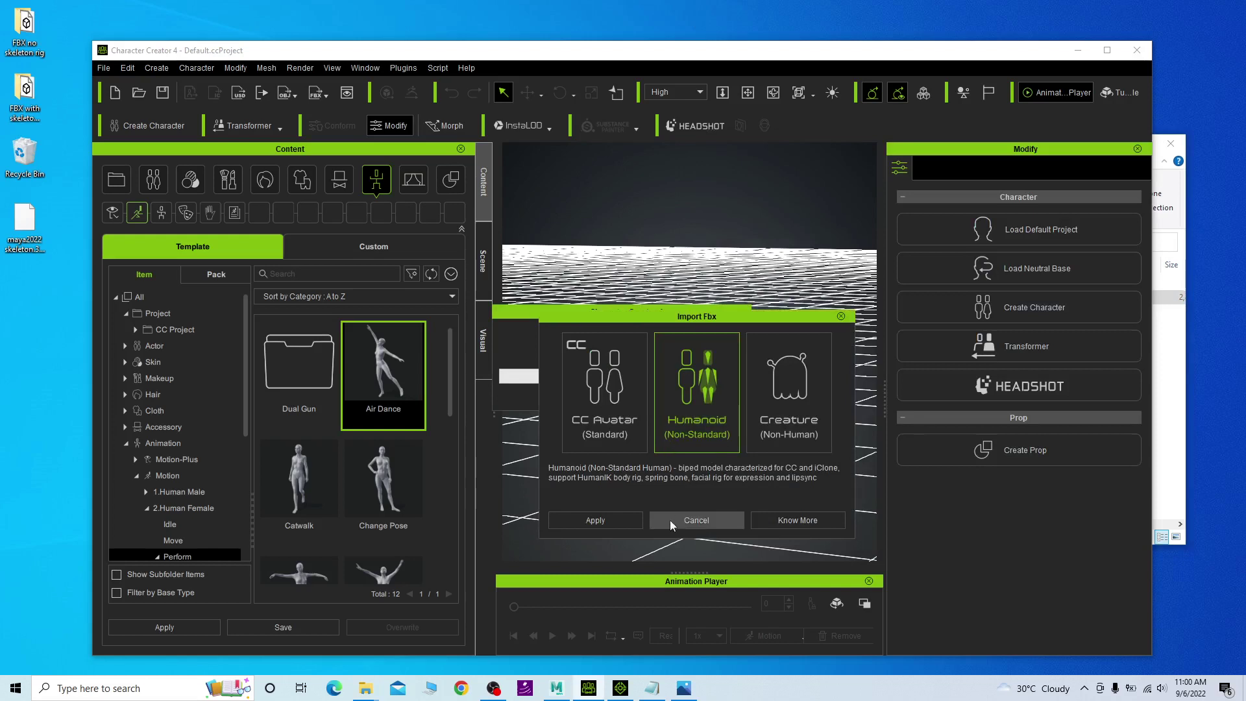
click(617, 517)
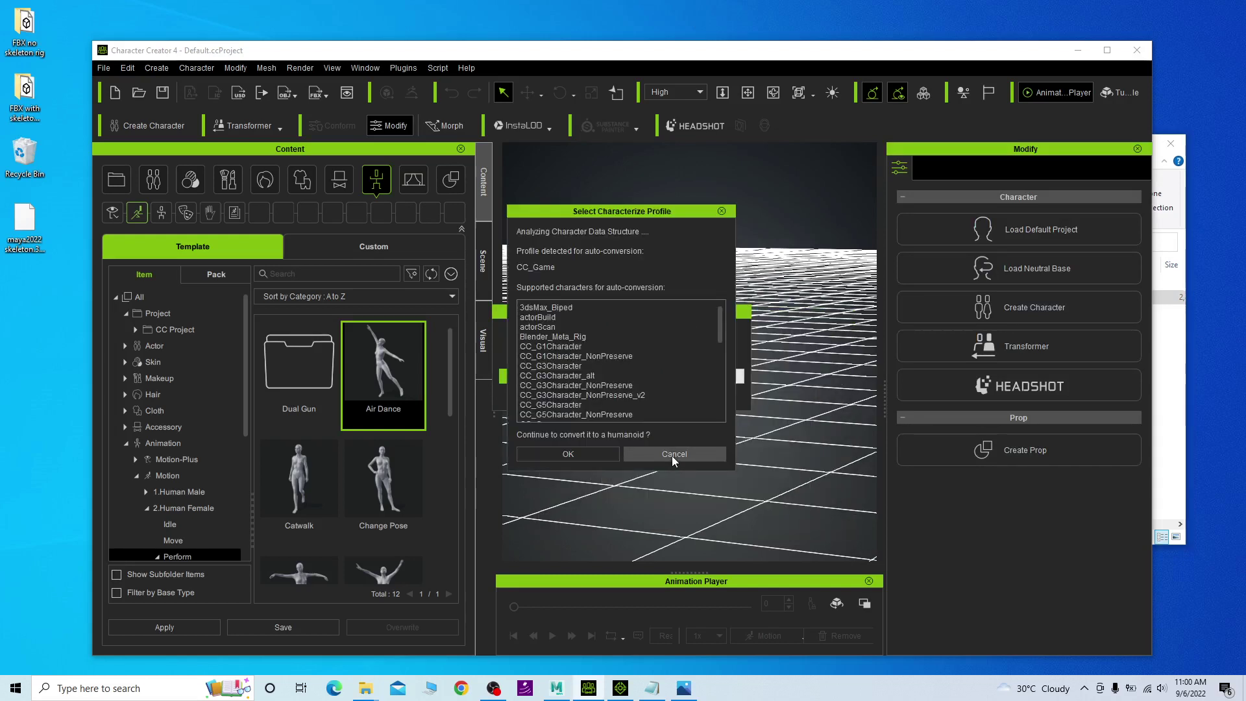
click(672, 455)
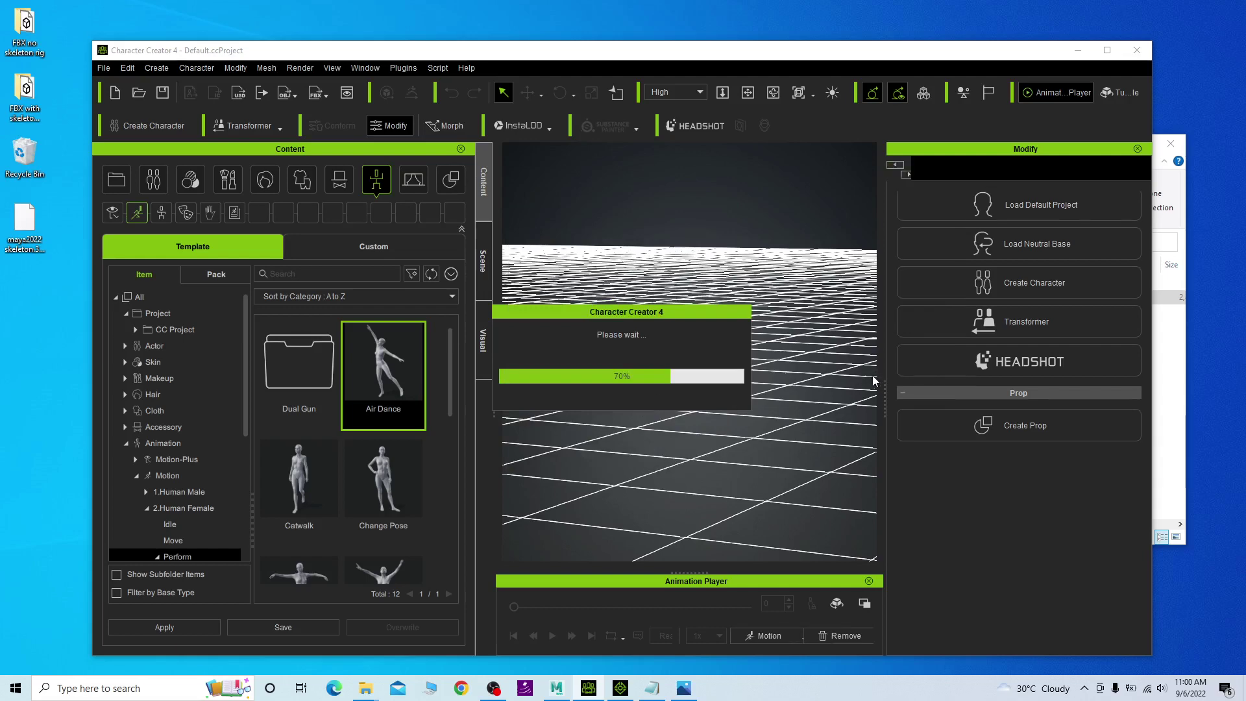
Assign the avatar's head bone to the HumanIK head node in the characterization figure.
scroll(710, 318, up, 2)
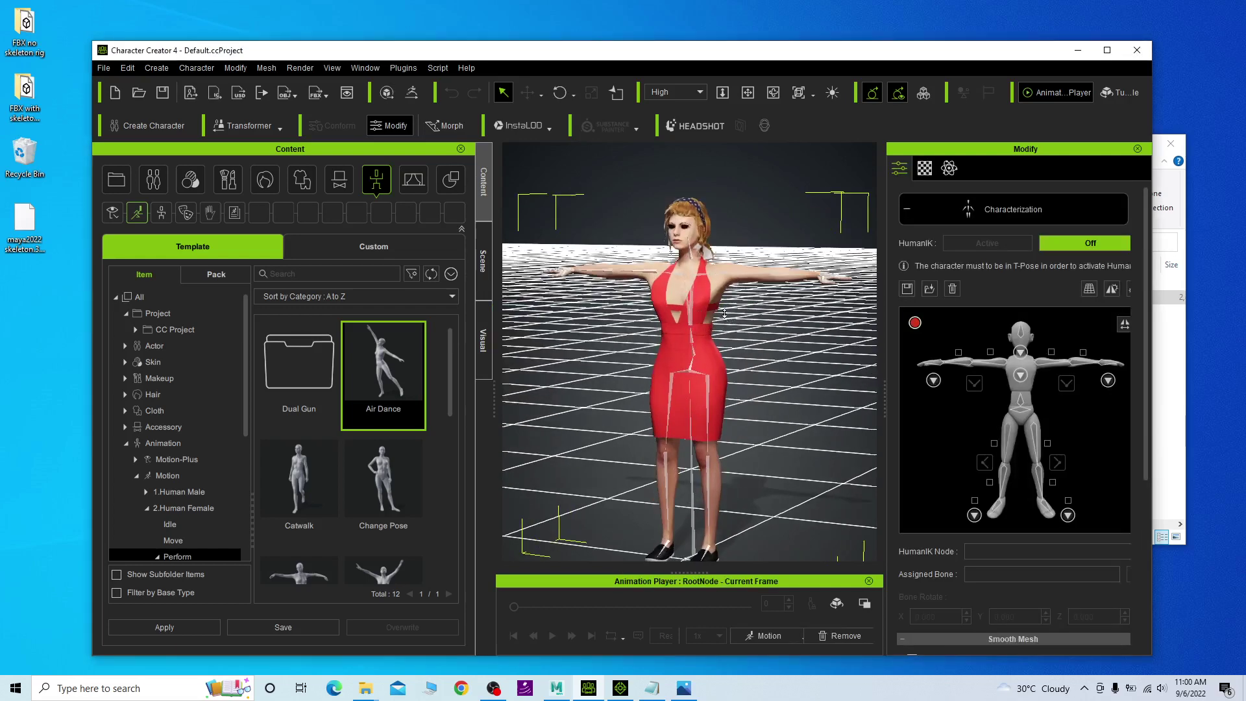
middle_drag(722, 313, 727, 344)
right_drag(726, 344, 773, 339)
scroll(772, 339, up, 4)
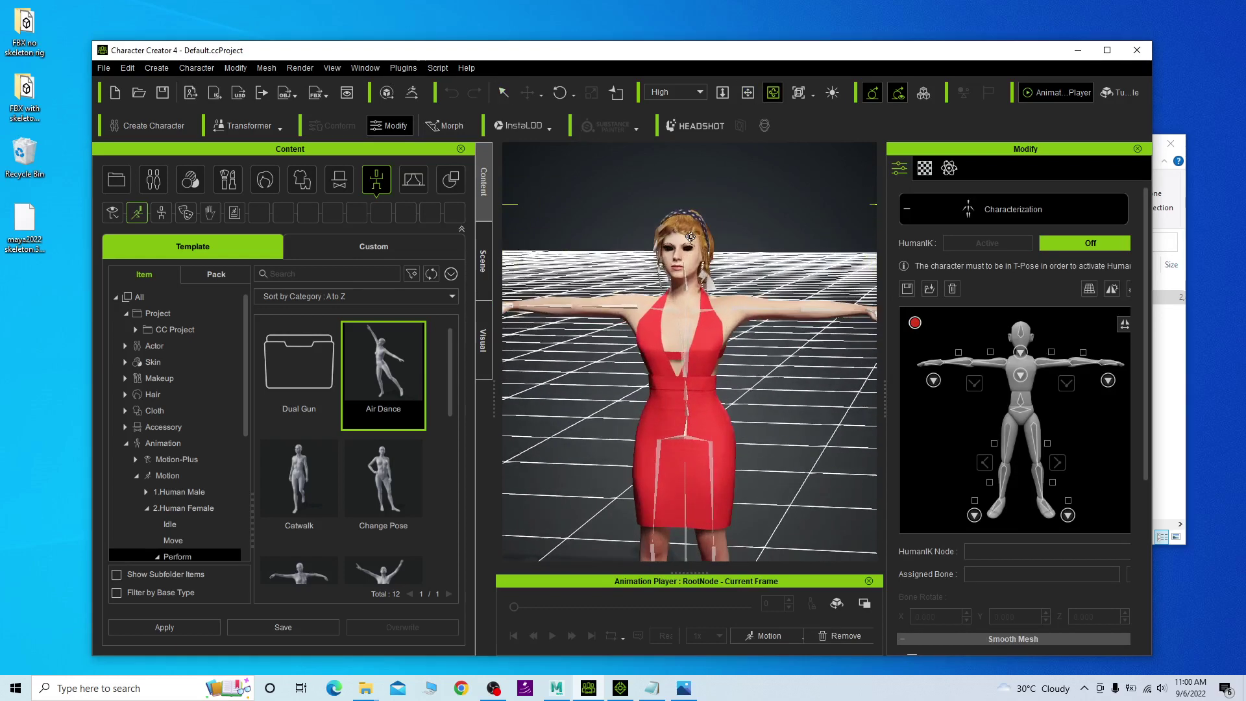
click(682, 224)
middle_drag(764, 259, 777, 442)
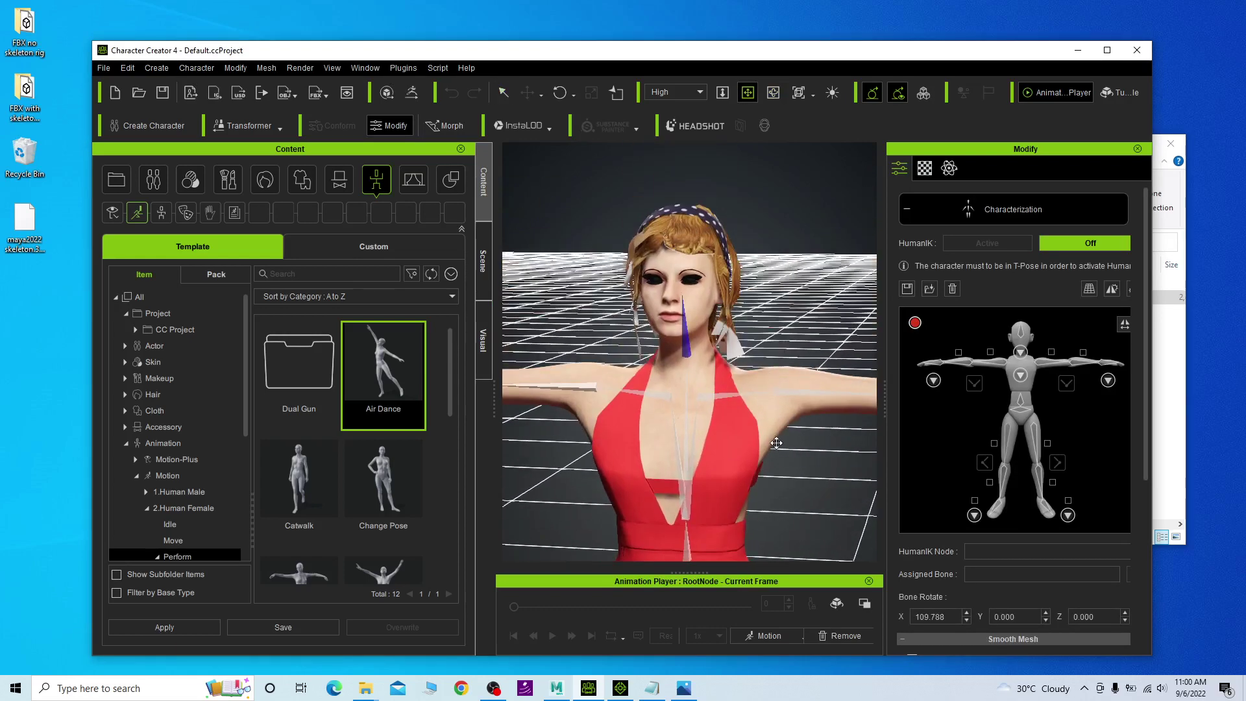
click(1018, 334)
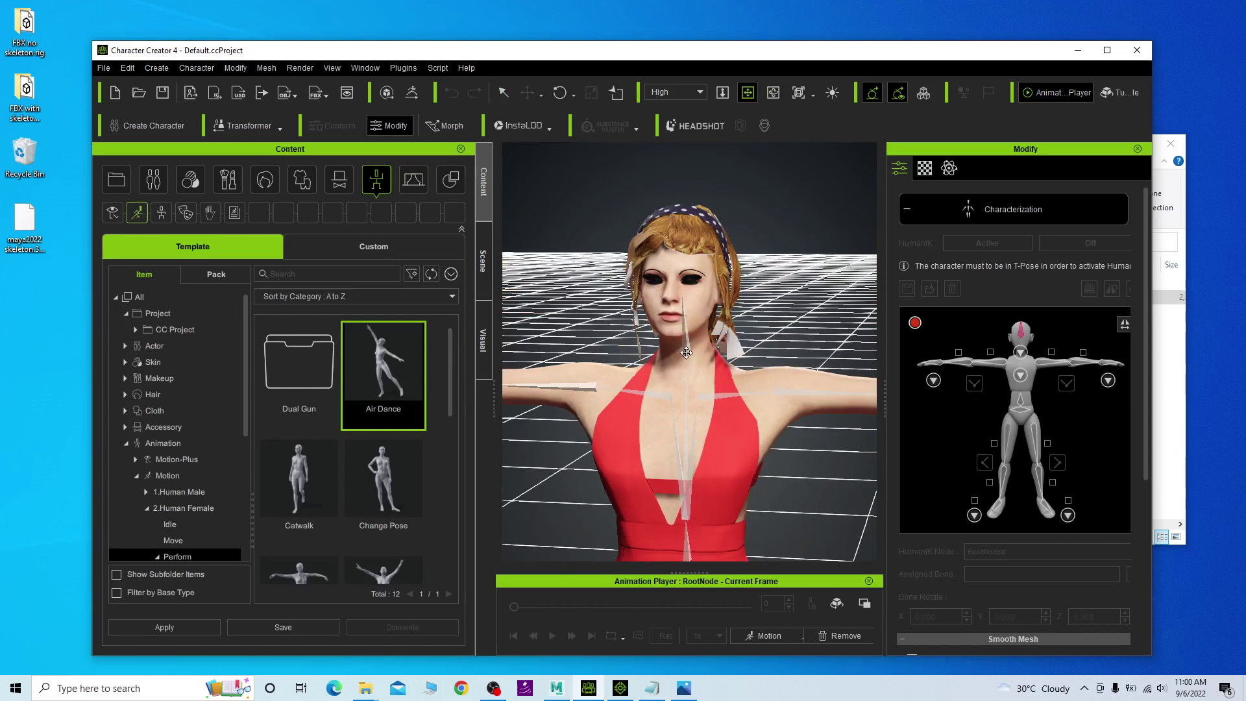
Assign the right and left upper arm bones to their HumanIK shoulder nodes.
click(999, 366)
click(999, 365)
click(1050, 363)
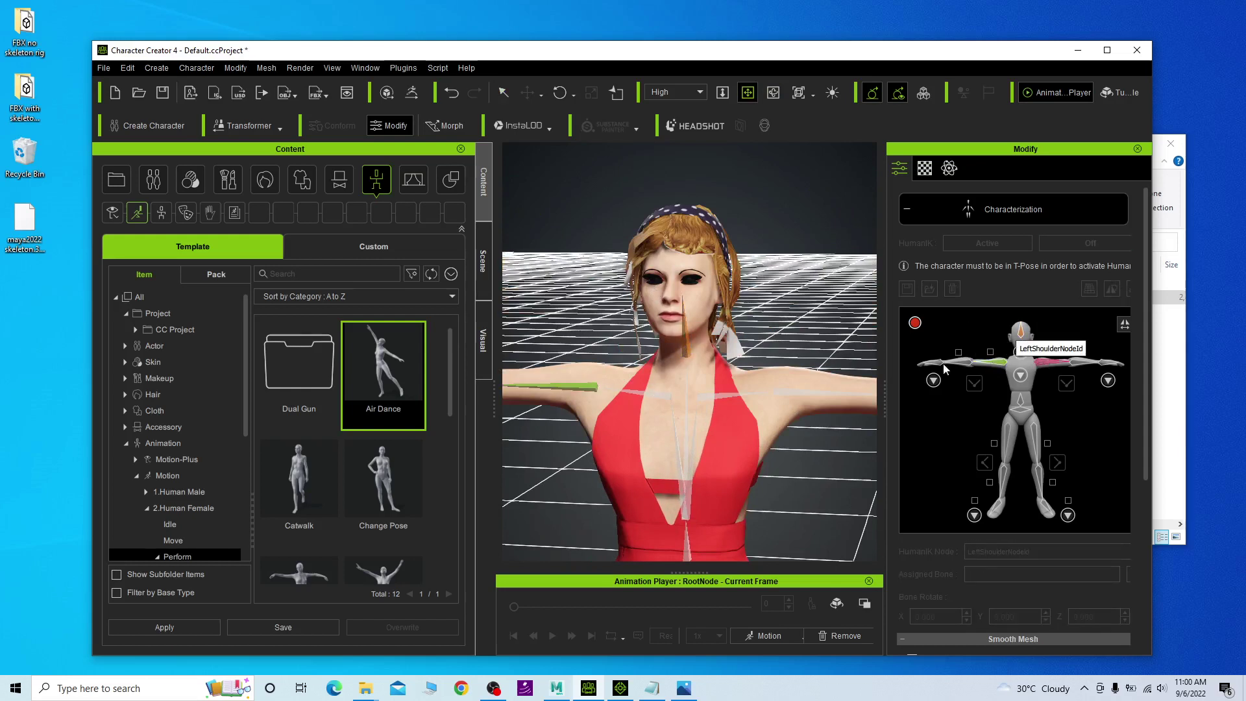
scroll(773, 405, down, 2)
middle_drag(774, 405, 731, 364)
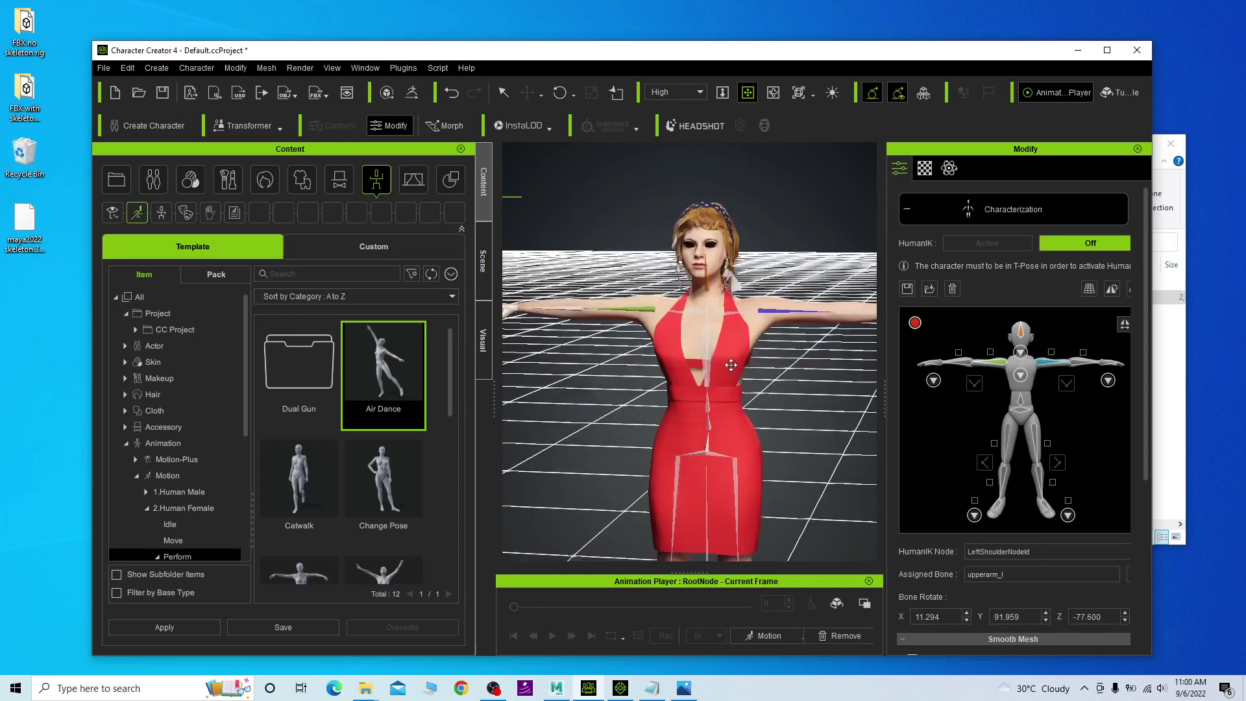
right_drag(731, 364, 746, 350)
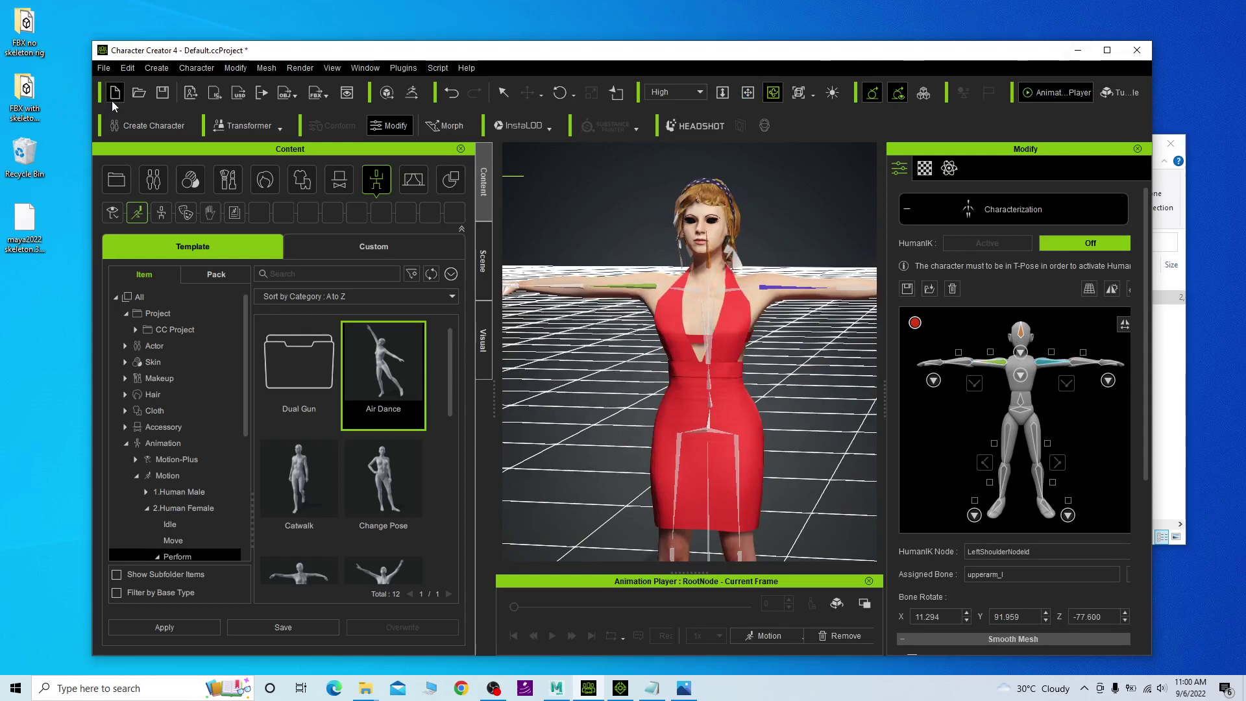
Start a new project without saving the current one and import avatar01_no_skeleton_rig.fbx as a Humanoid (Non-Standard) character.
key(ctrl+n)
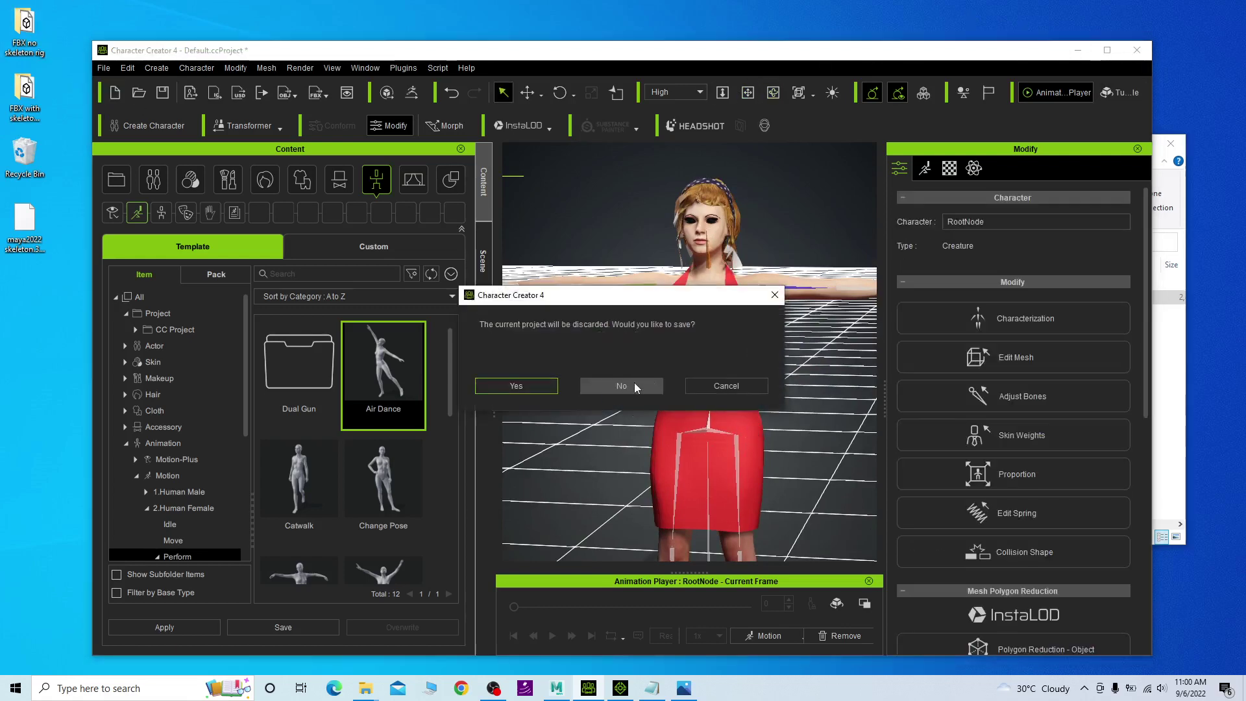
click(620, 386)
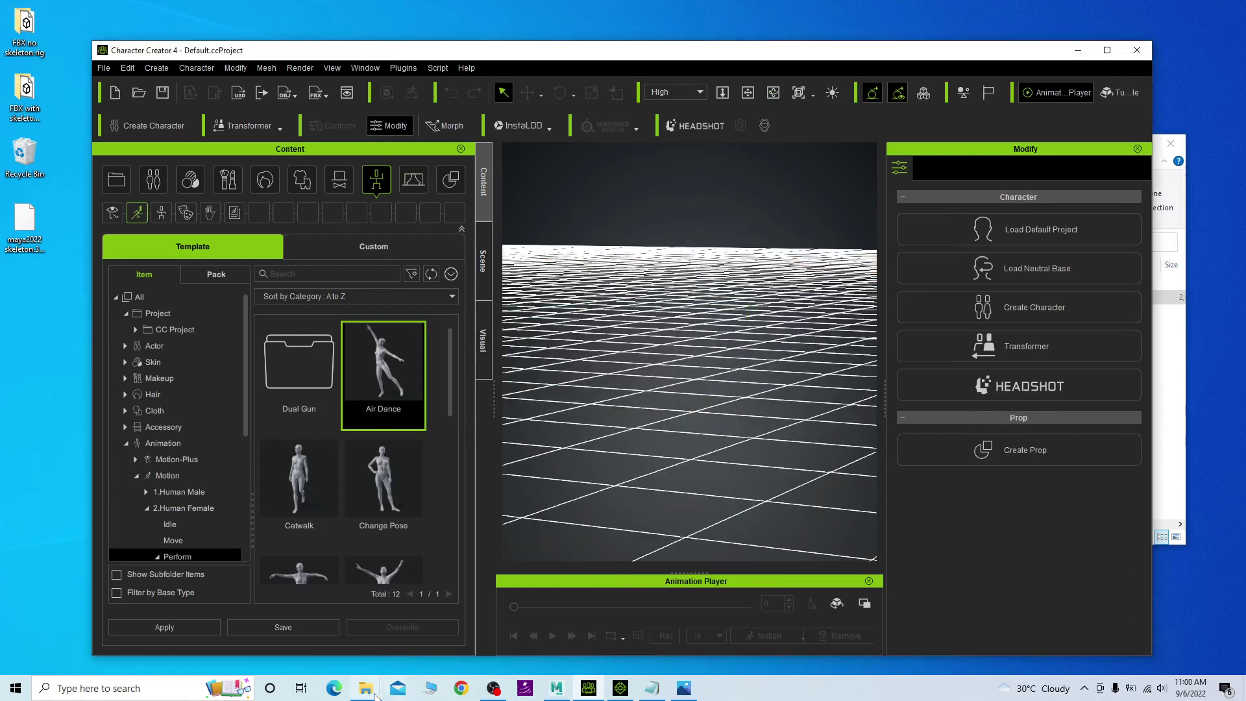
mouse_move(350, 696)
click(365, 632)
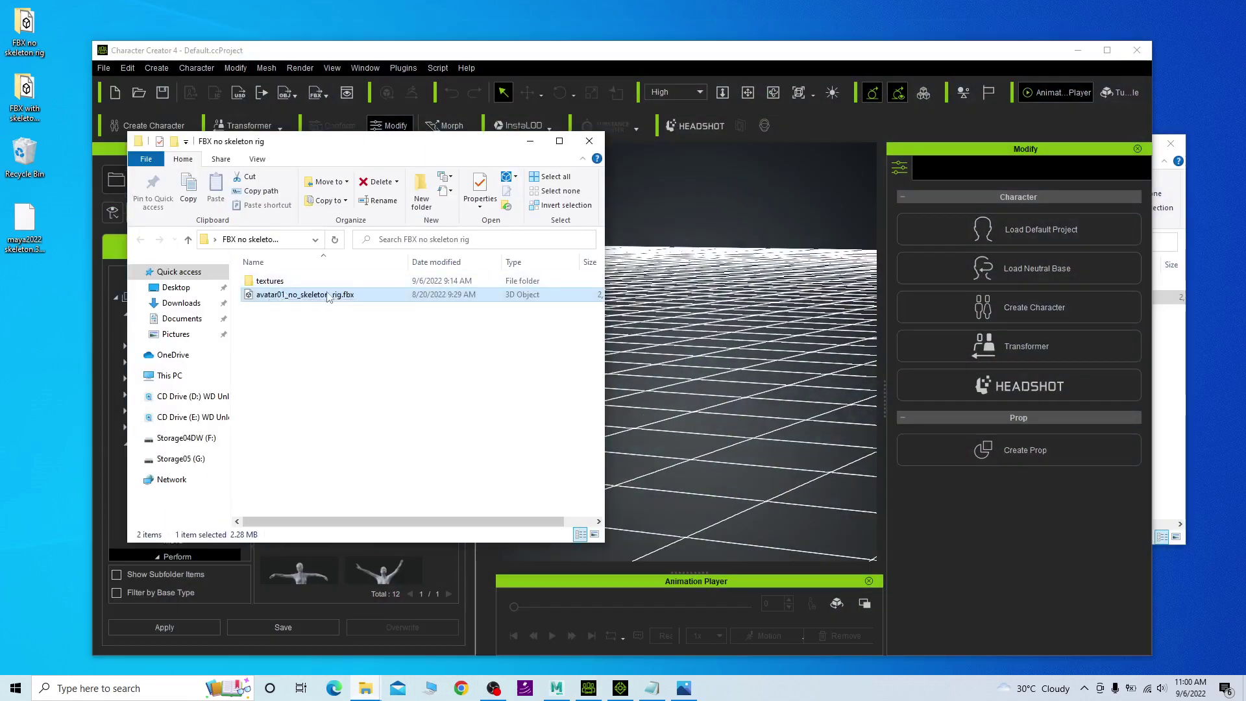
drag(277, 298, 713, 454)
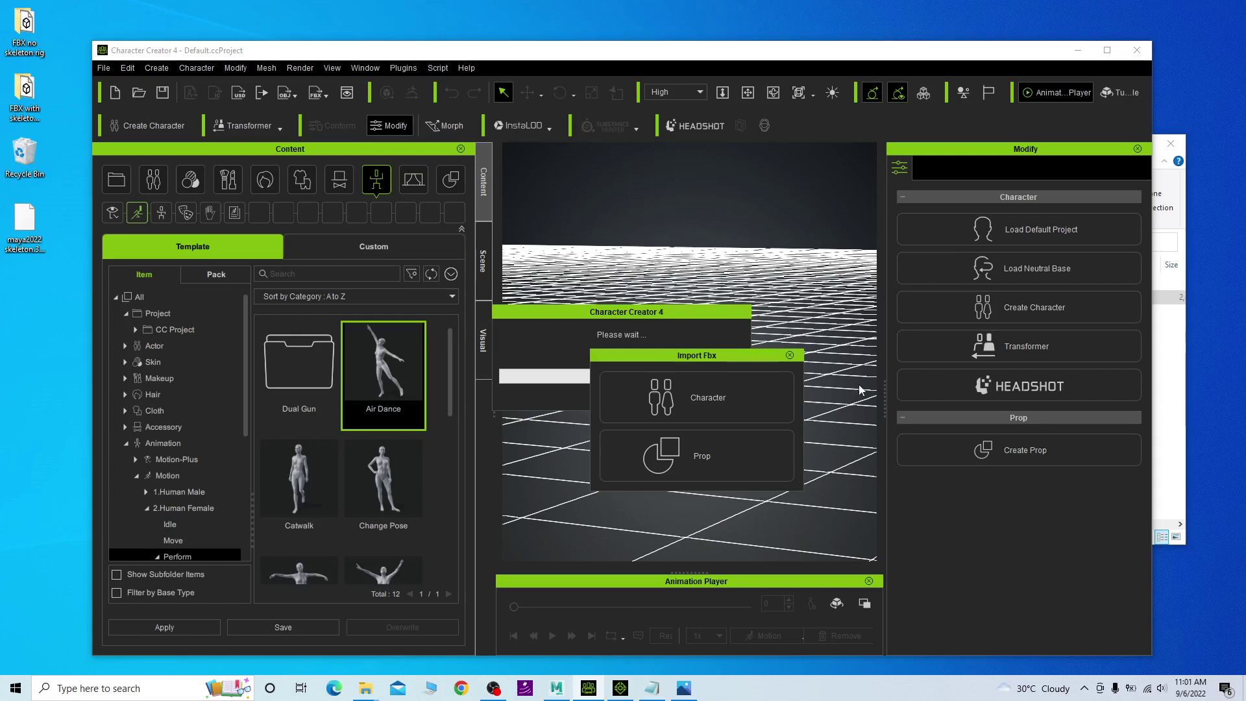
click(753, 386)
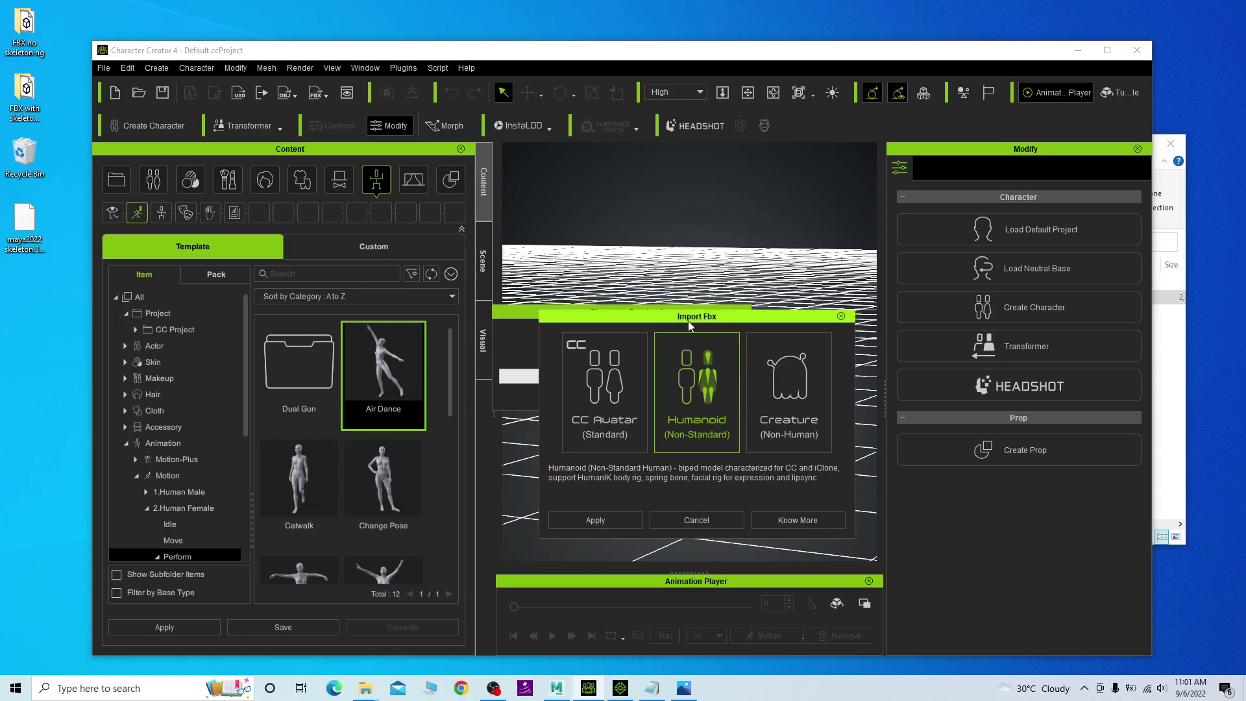
click(594, 519)
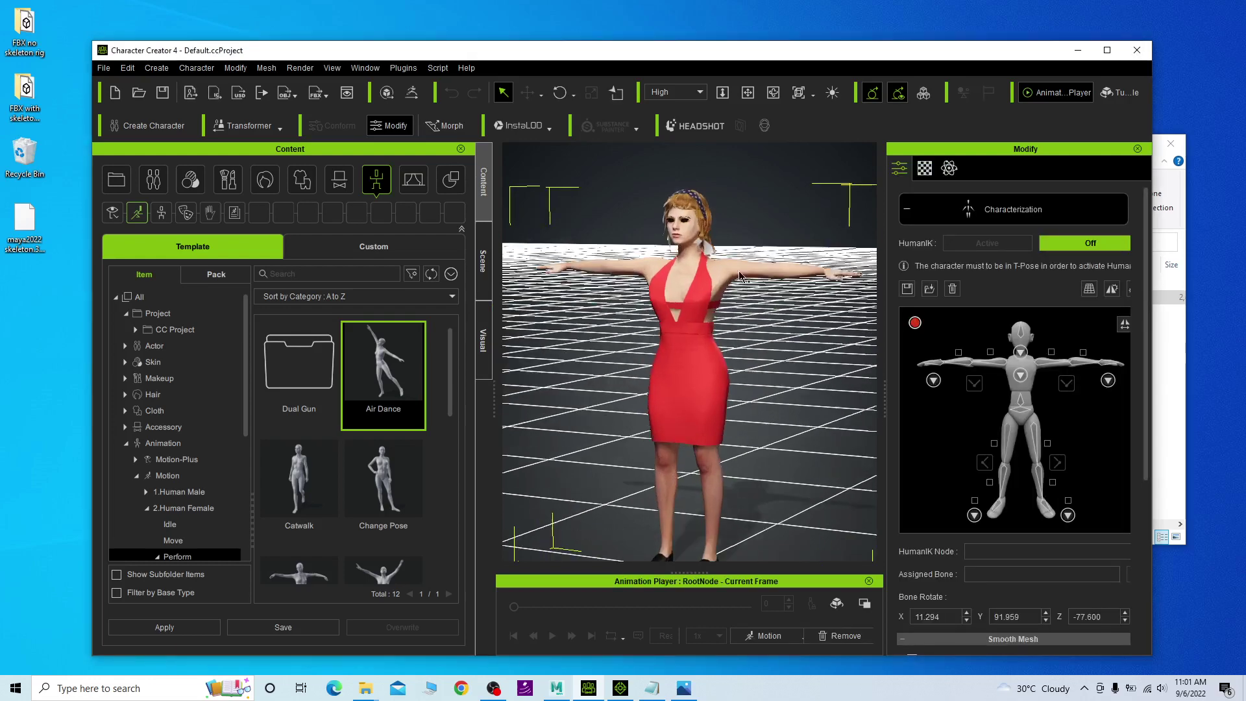
Examine the imported avatar up close, from different angles and at full height, checking for skeleton bones.
scroll(772, 298, up, 2)
middle_drag(707, 259, 646, 236)
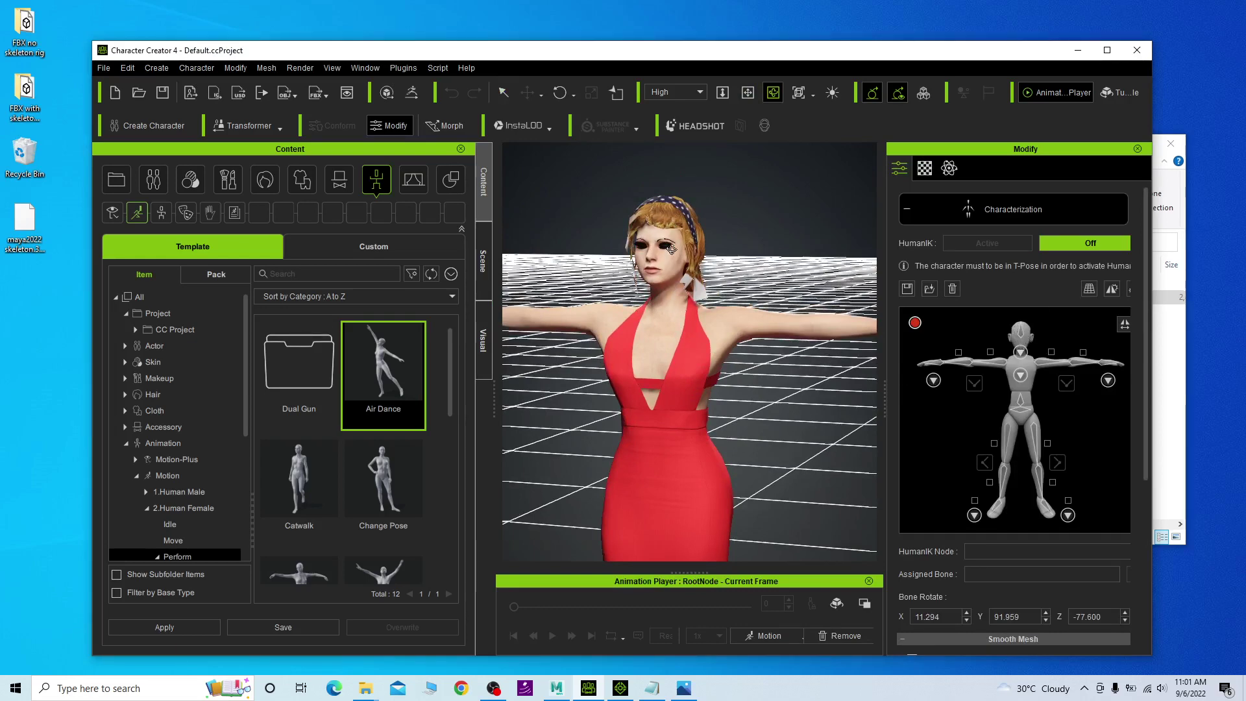
drag(847, 390, 589, 358)
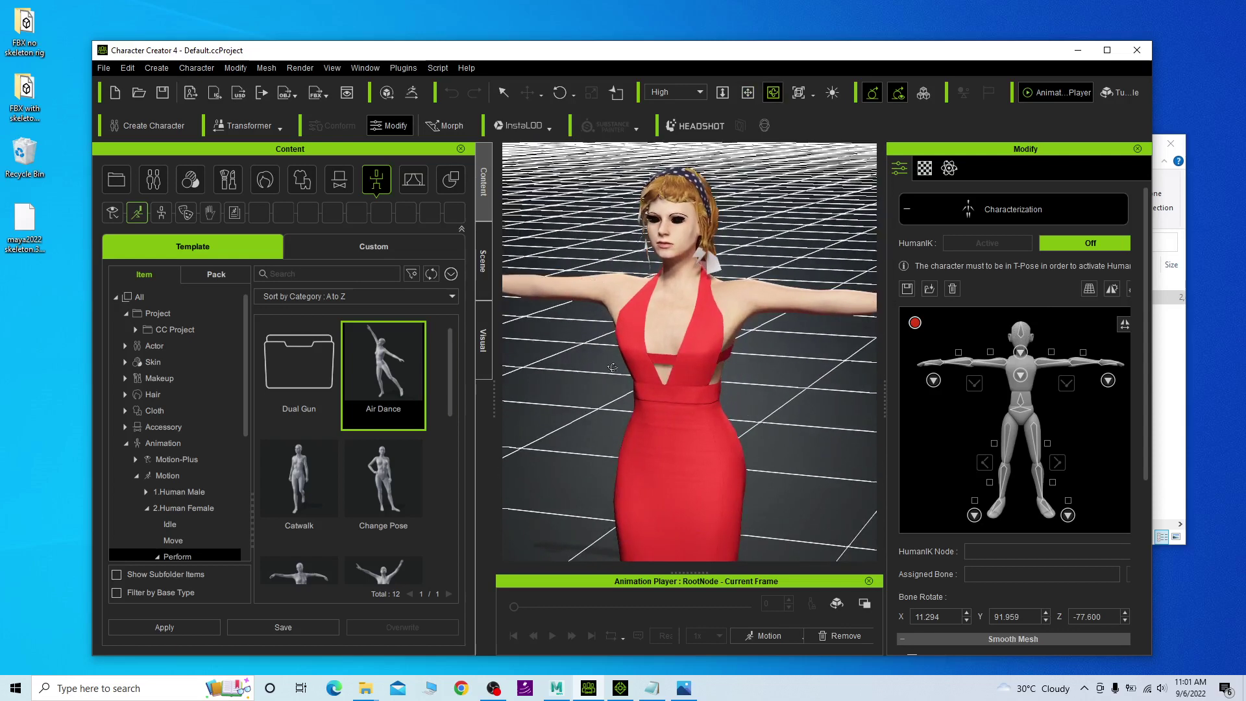
scroll(613, 368, down, 5)
middle_drag(650, 383, 675, 291)
right_drag(675, 290, 762, 304)
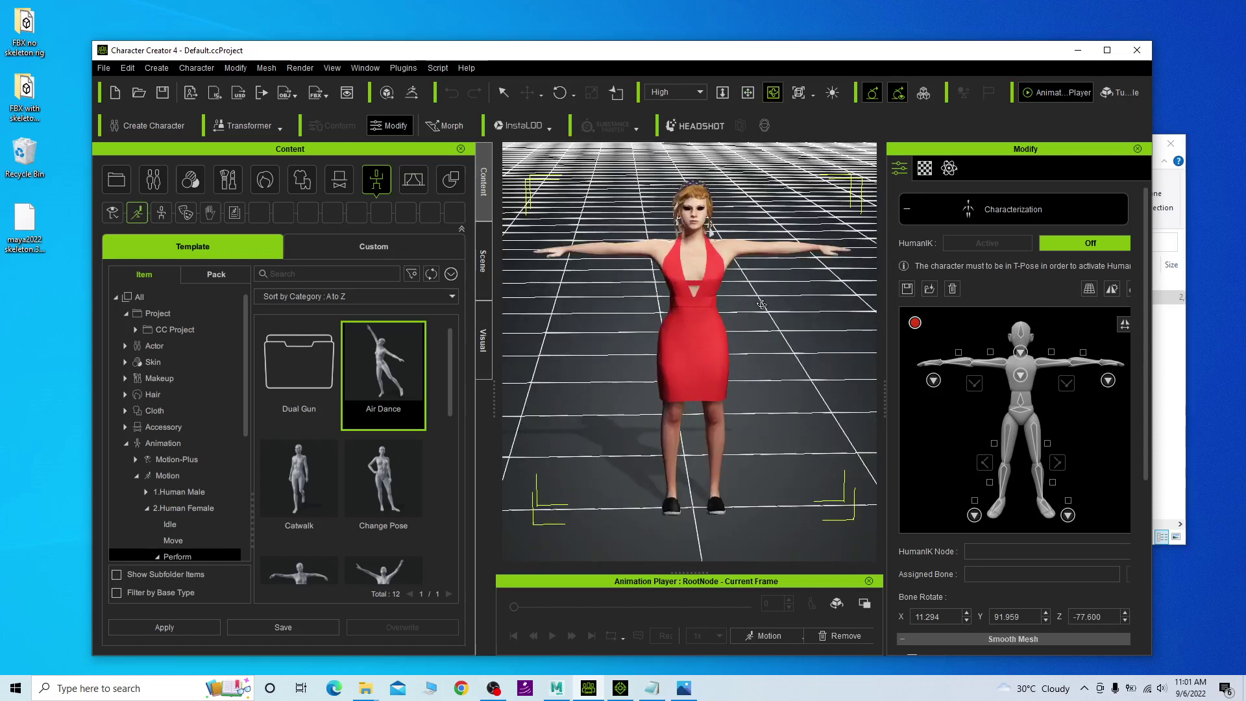
View cover.jpg again, minimize it, and open notes.txt in Notepad.
click(684, 688)
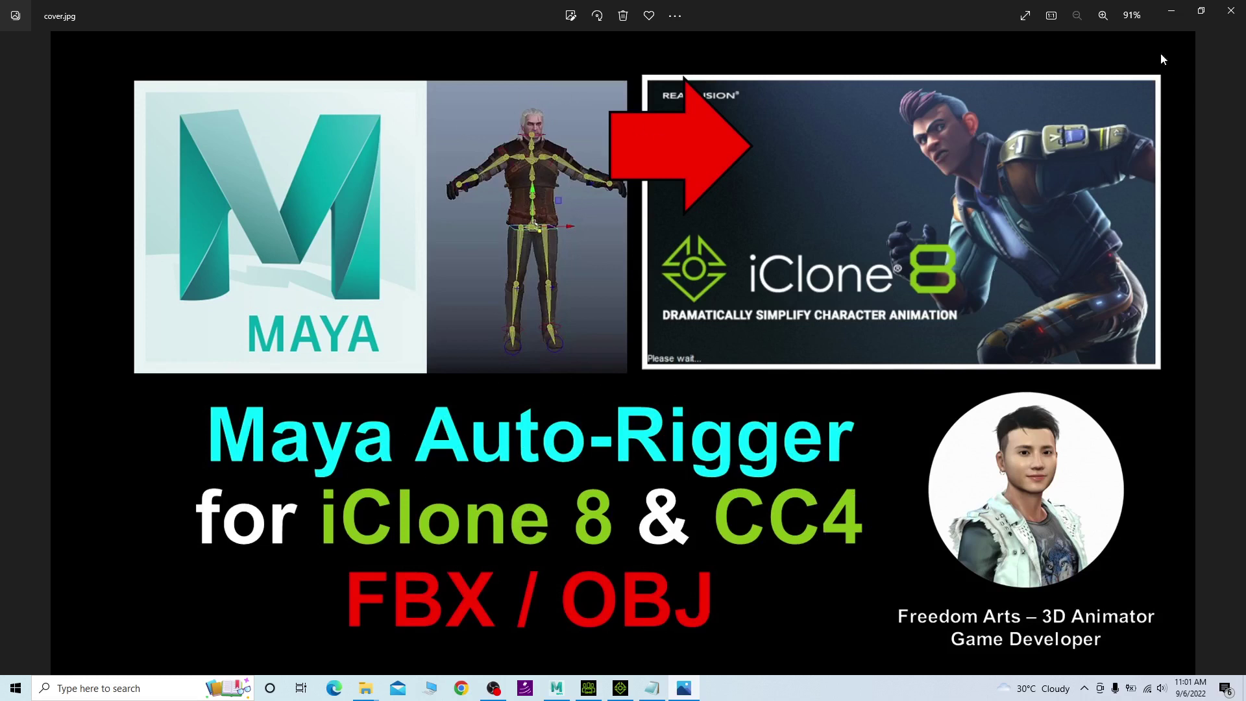
click(1168, 15)
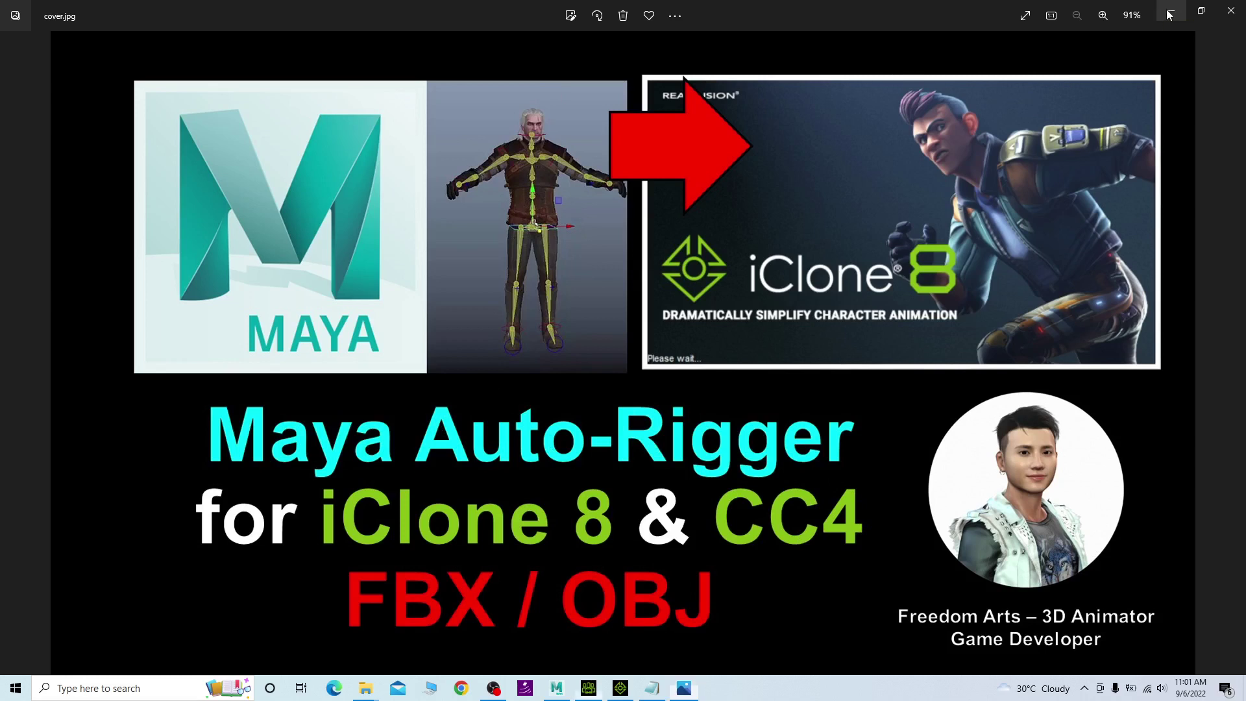
click(652, 689)
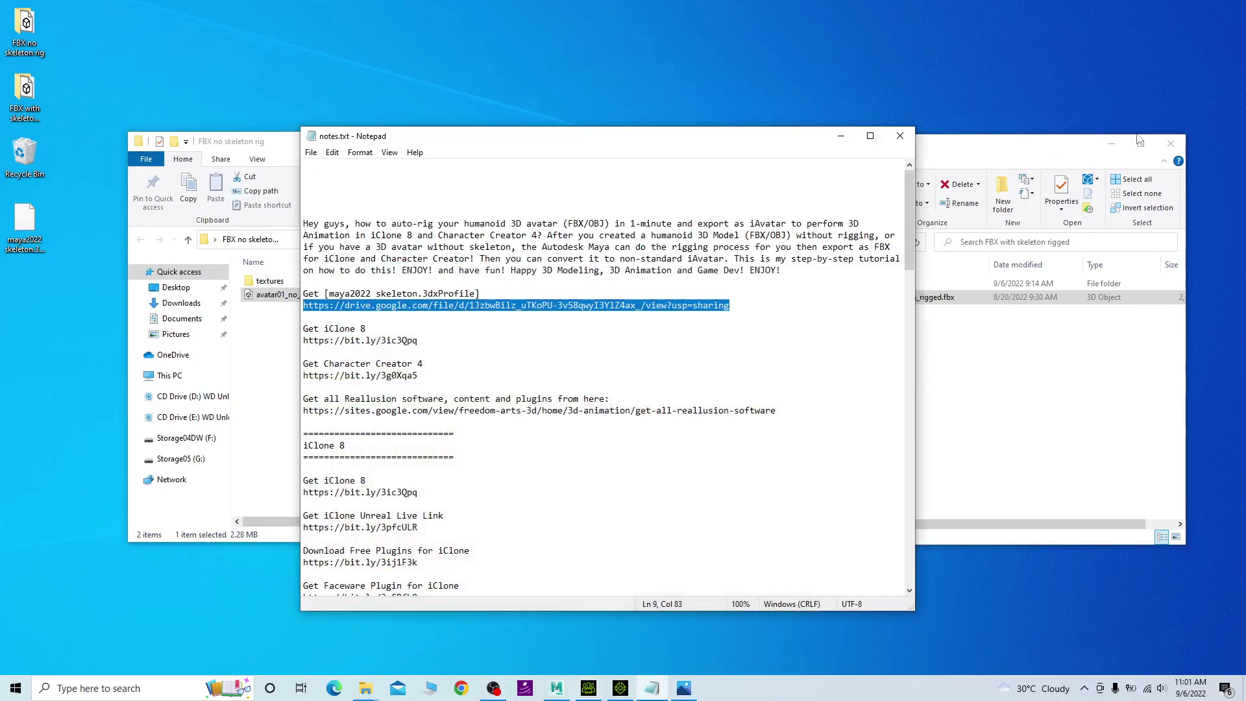
Close the FBX with skeleton rigged folder, highlight [maya2022 skeleton.3dxProfile] in the notes, and select the matching profile file on the desktop.
click(1162, 142)
click(332, 306)
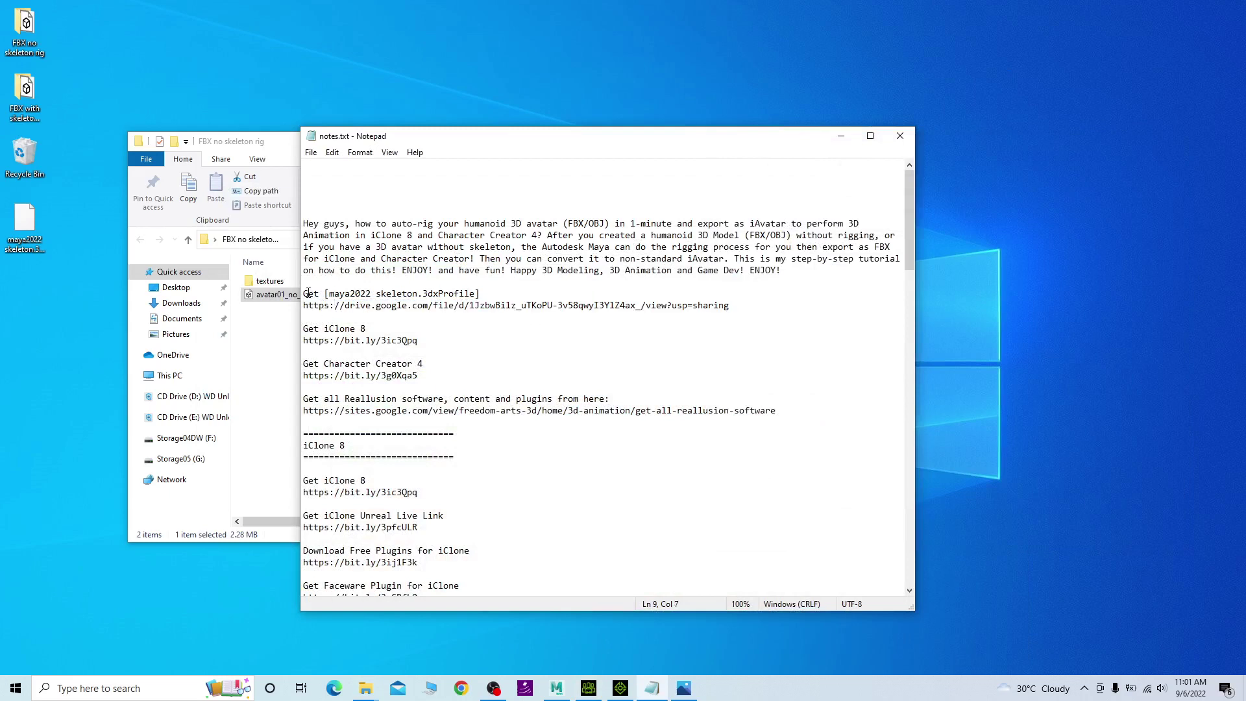
double_click(309, 294)
drag(362, 292, 367, 291)
drag(479, 294, 324, 296)
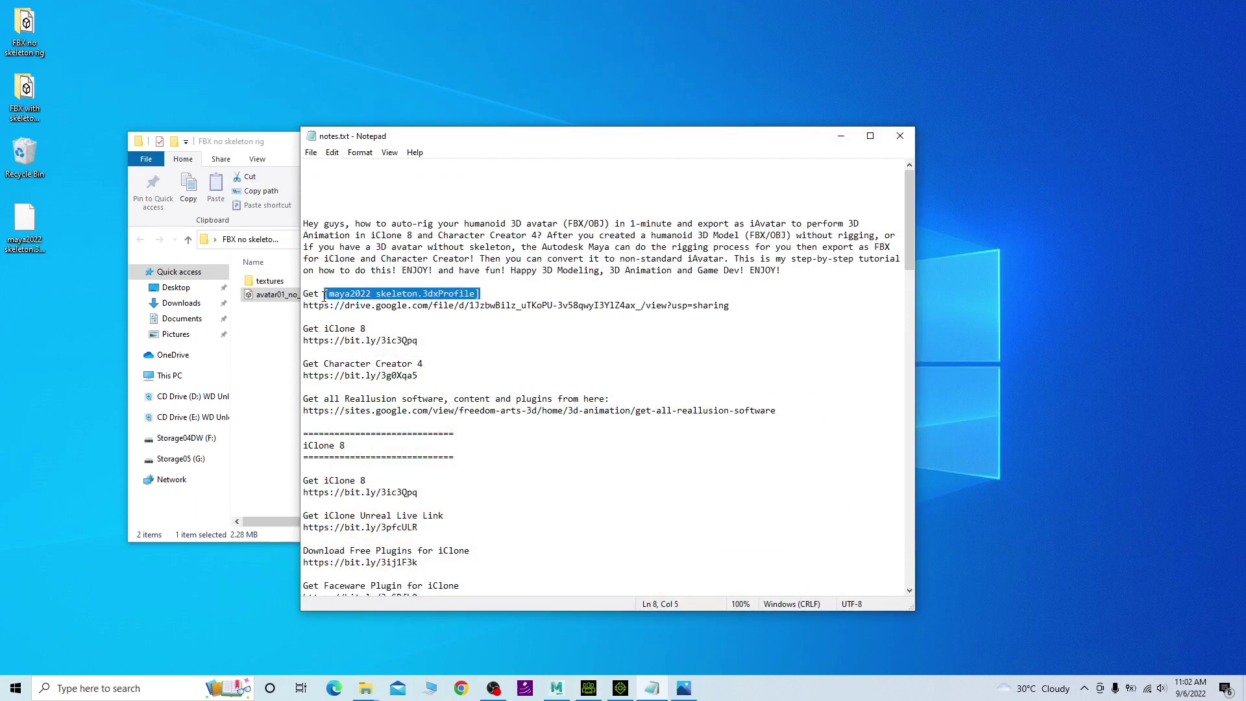
click(23, 227)
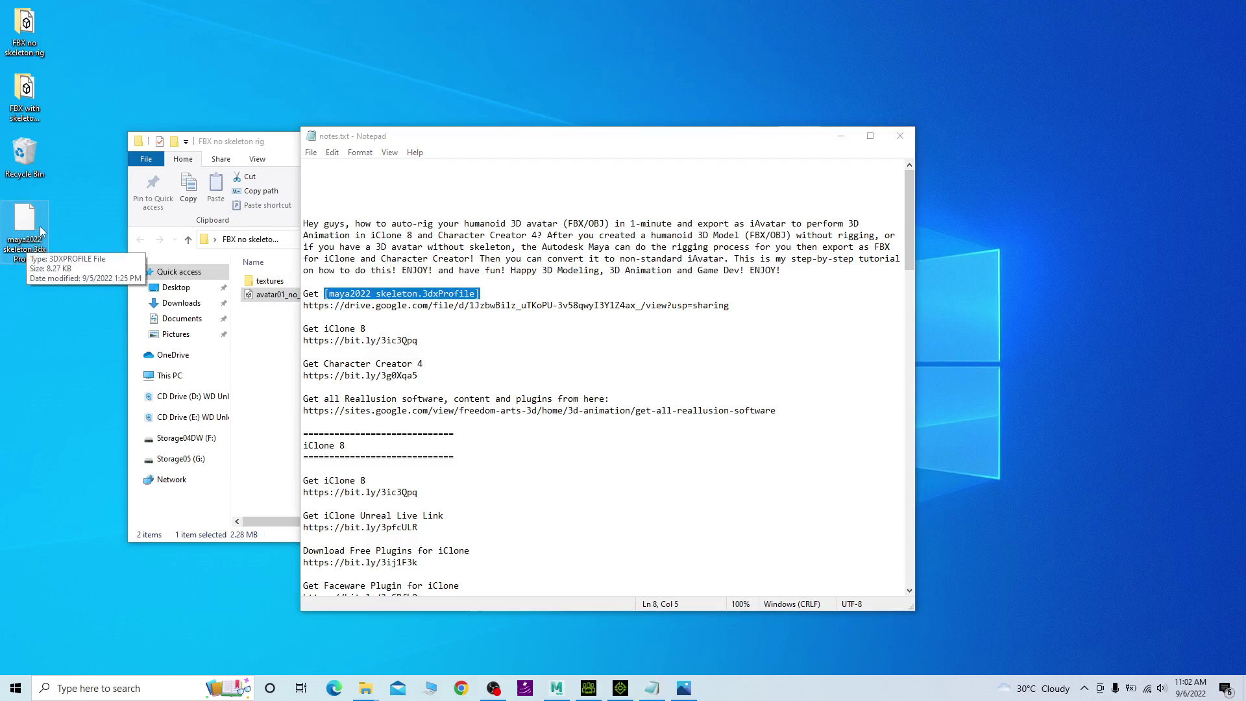
Switch to Maya and start a new scene without saving the changes to the current one.
click(562, 692)
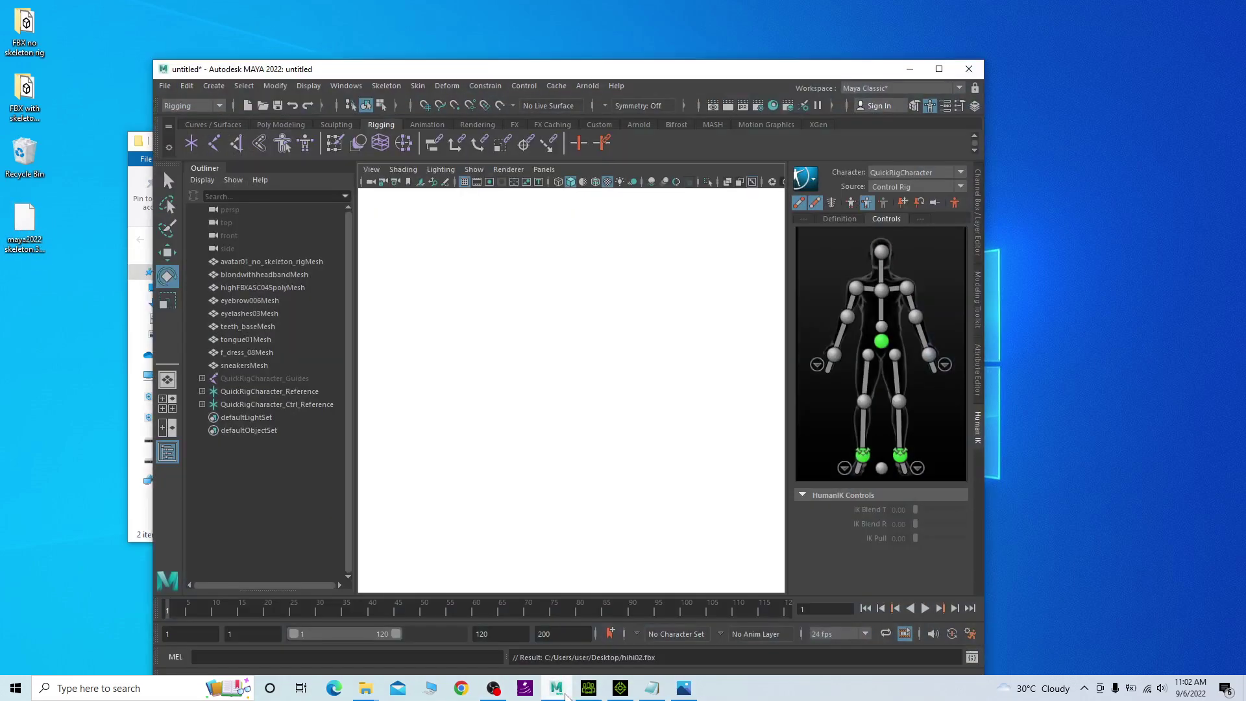
click(166, 86)
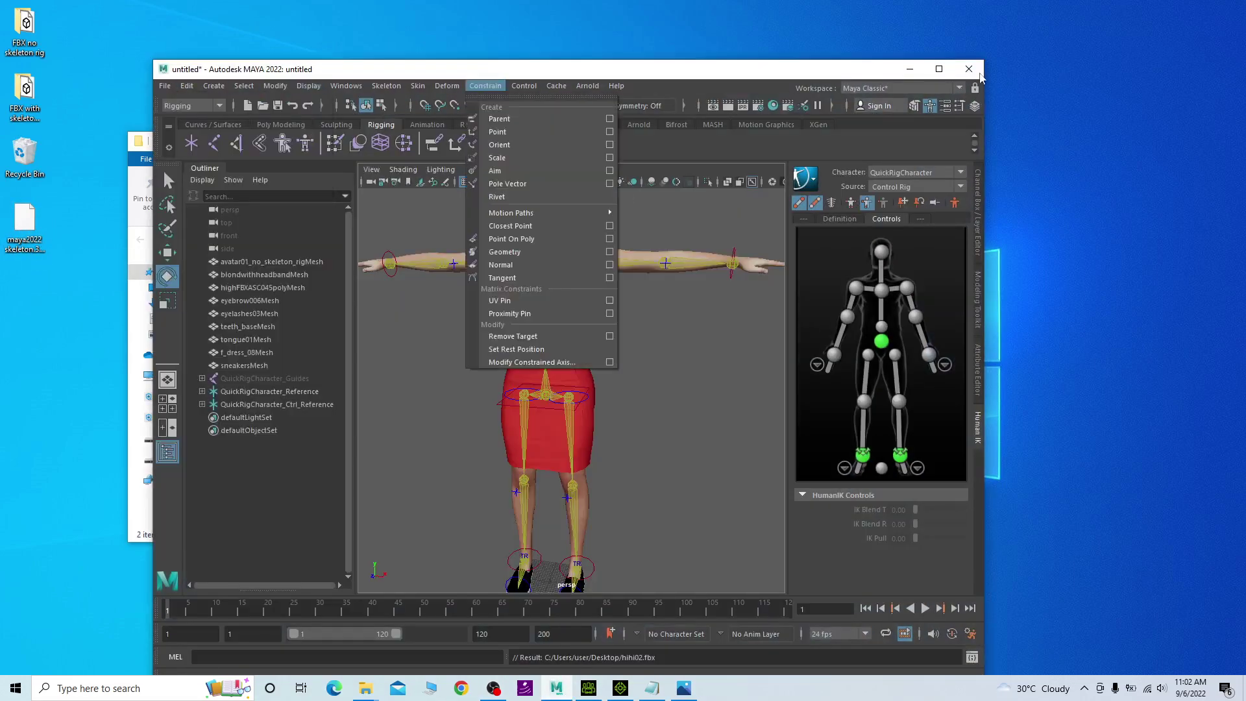
click(196, 109)
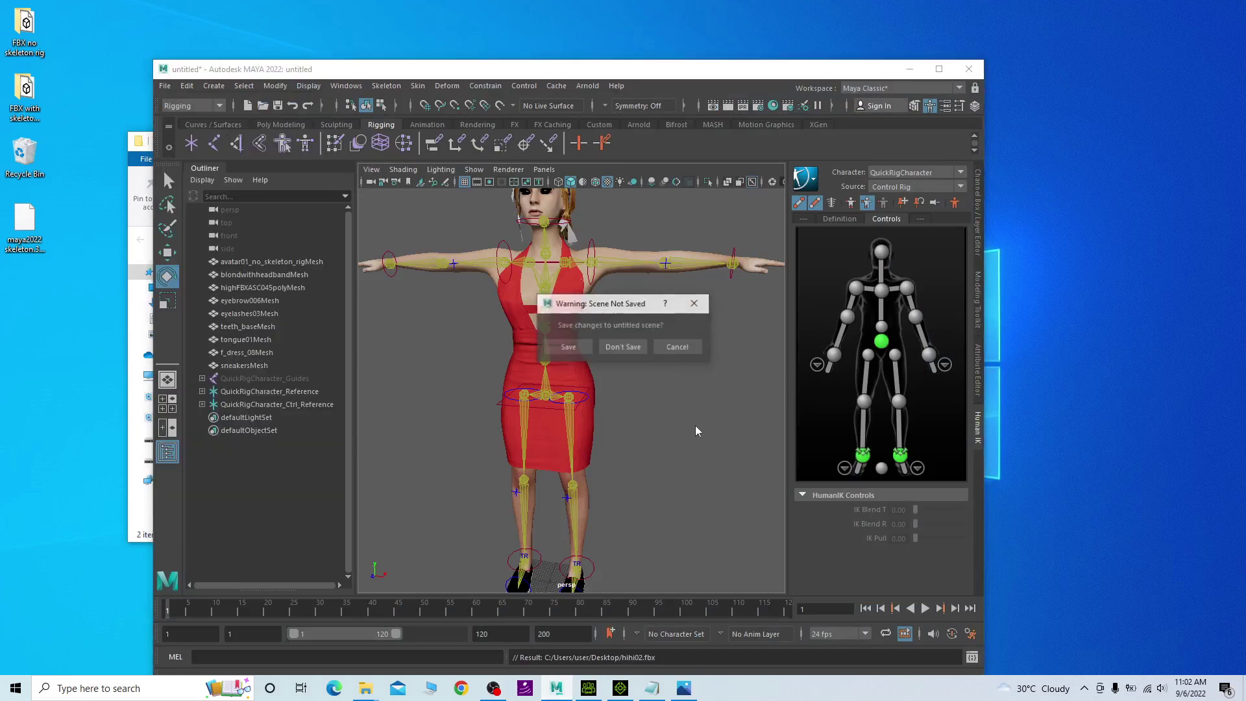
click(623, 346)
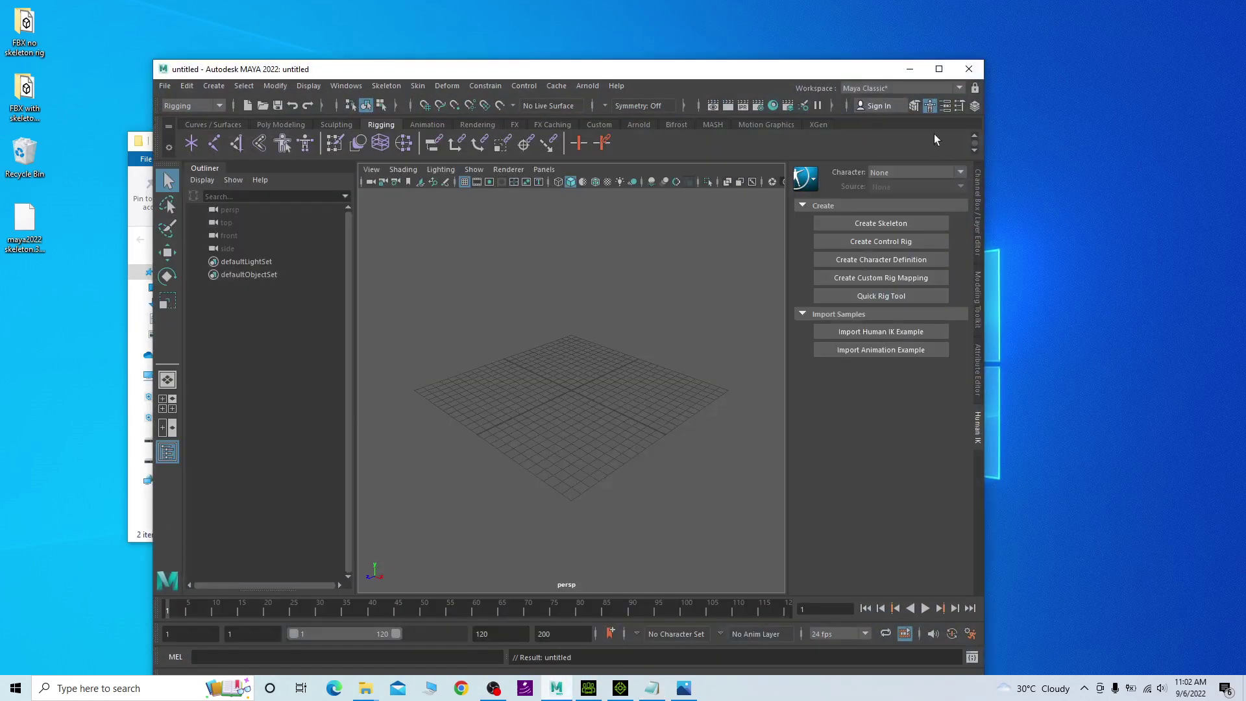
Minimize Maya, highlight the maya2022 version and the full profile file name in the notes, and bring Maya back.
click(910, 69)
drag(329, 294, 371, 294)
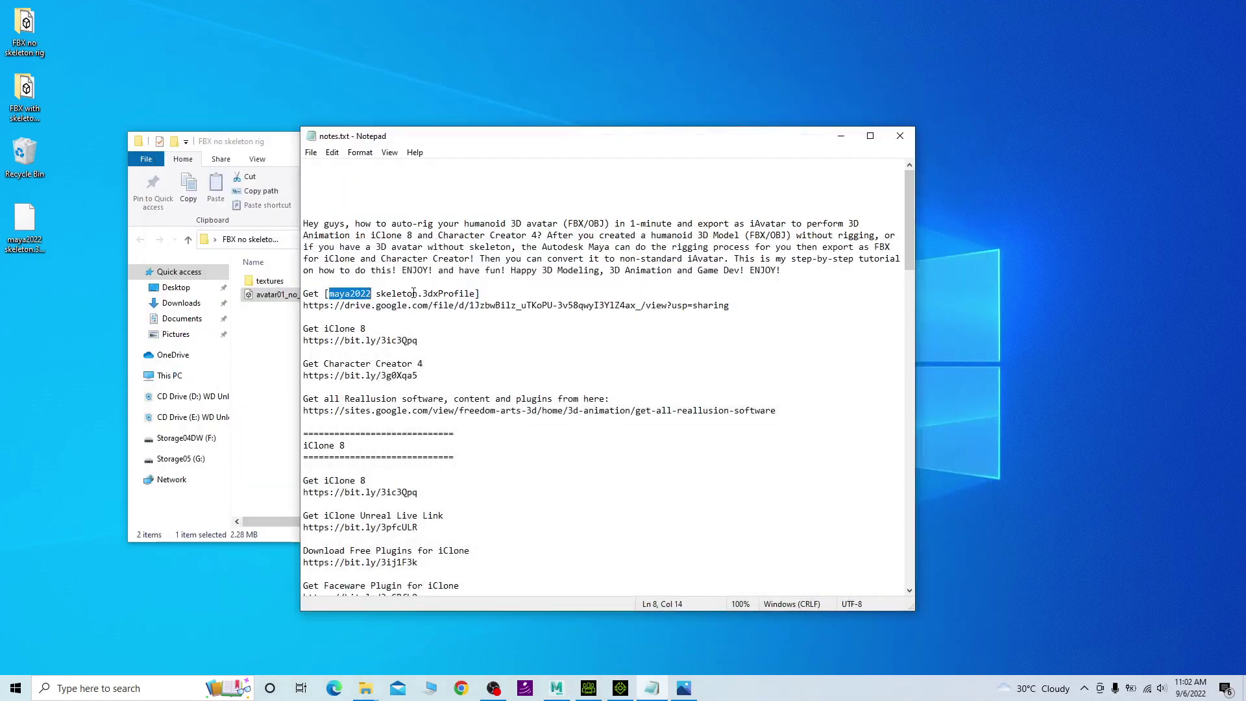
drag(480, 294, 324, 294)
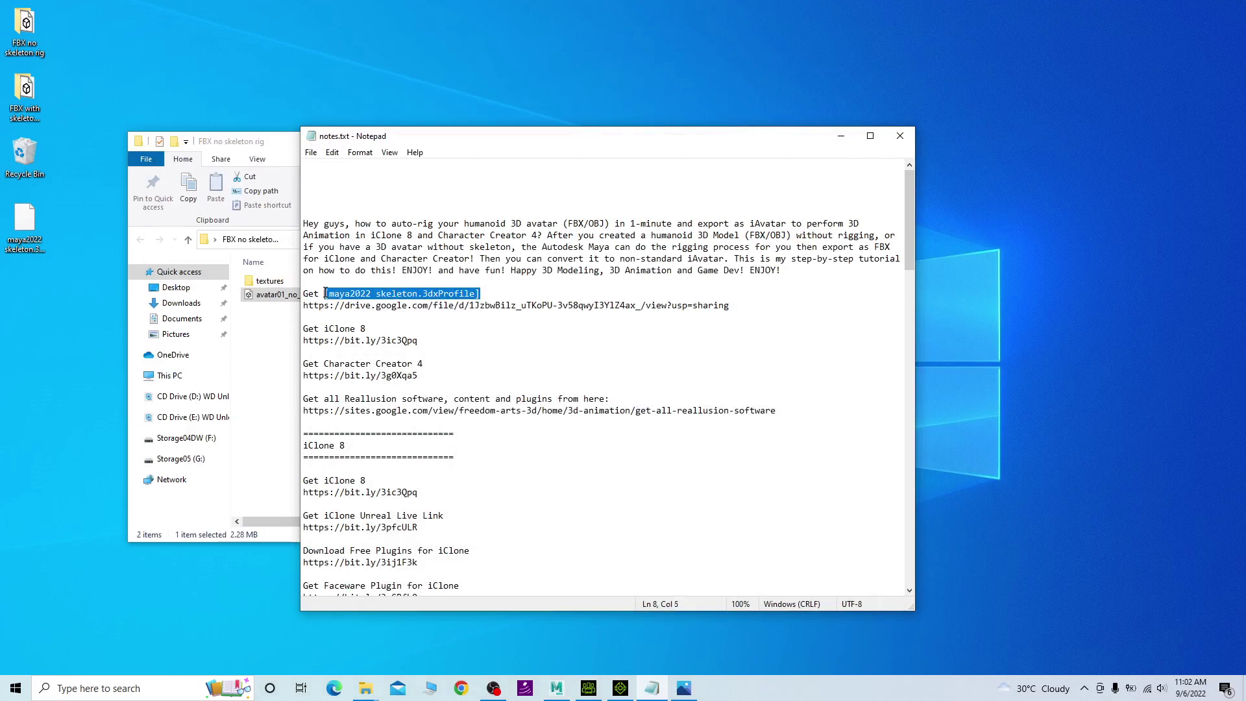
click(557, 687)
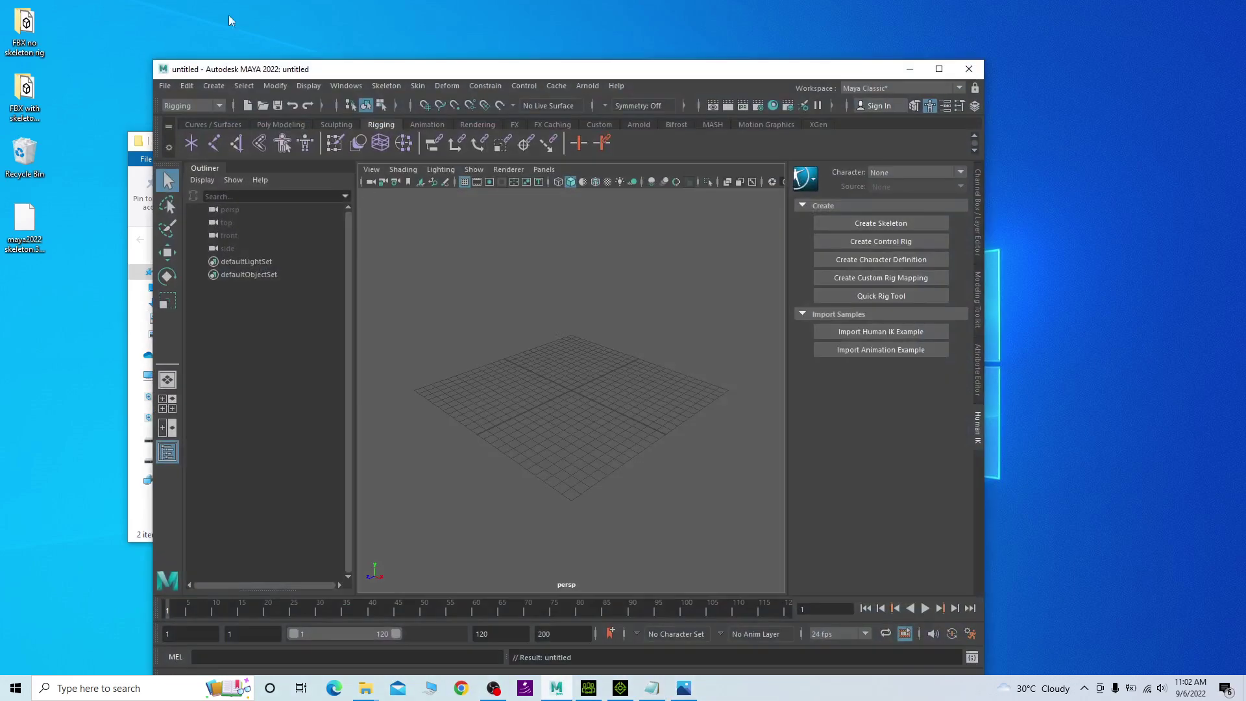
Arrange Maya beside the FBX no skeleton rig folder and import avatar01_no_skeleton_rig.fbx into the scene.
drag(399, 76, 620, 45)
drag(253, 144, 213, 134)
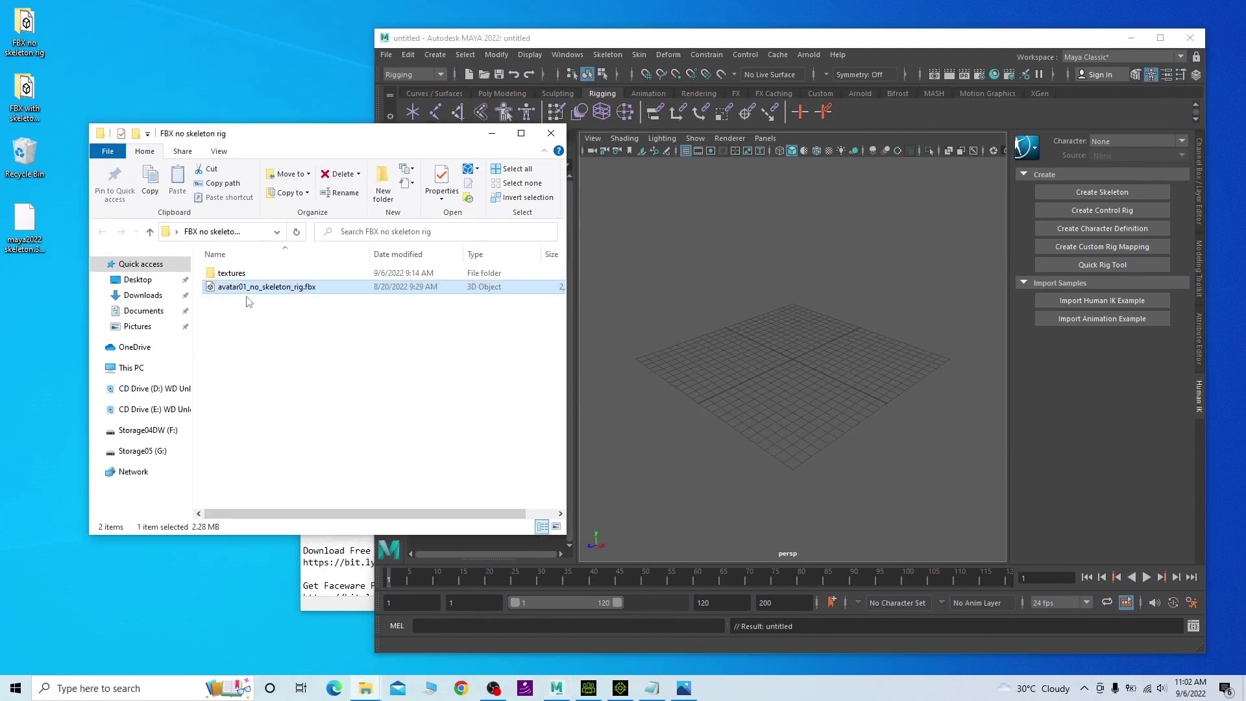
drag(259, 296, 858, 171)
drag(219, 290, 787, 360)
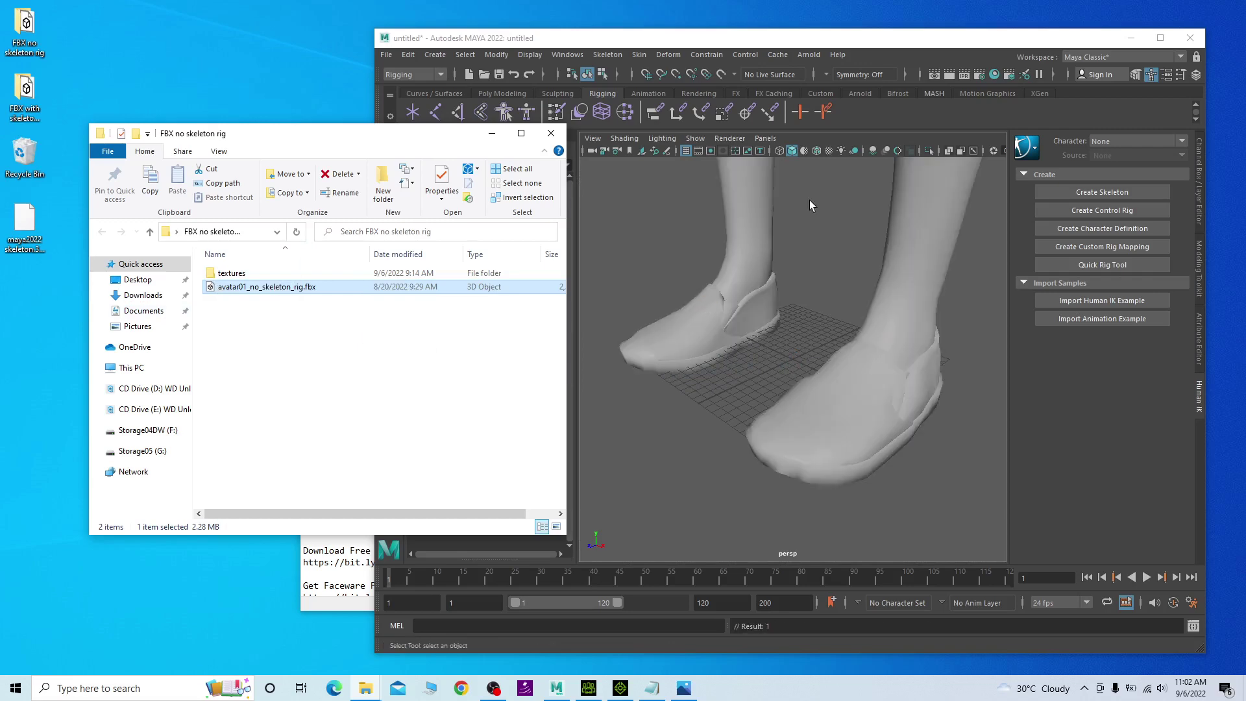
Maximize Maya and turn on textured display so the whole avatar shows its materials in the perspective view.
drag(941, 36, 707, 1)
scroll(676, 285, down, 10)
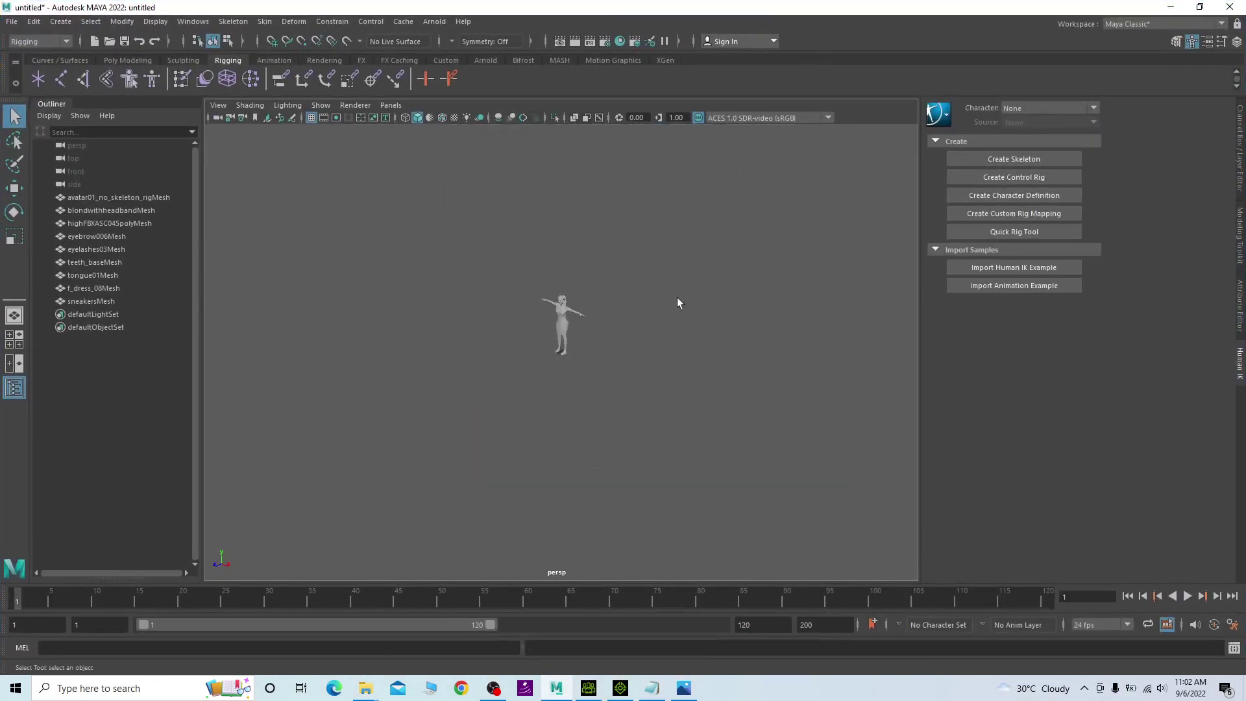
scroll(674, 298, up, 8)
alt+middle_drag(684, 270, 670, 473)
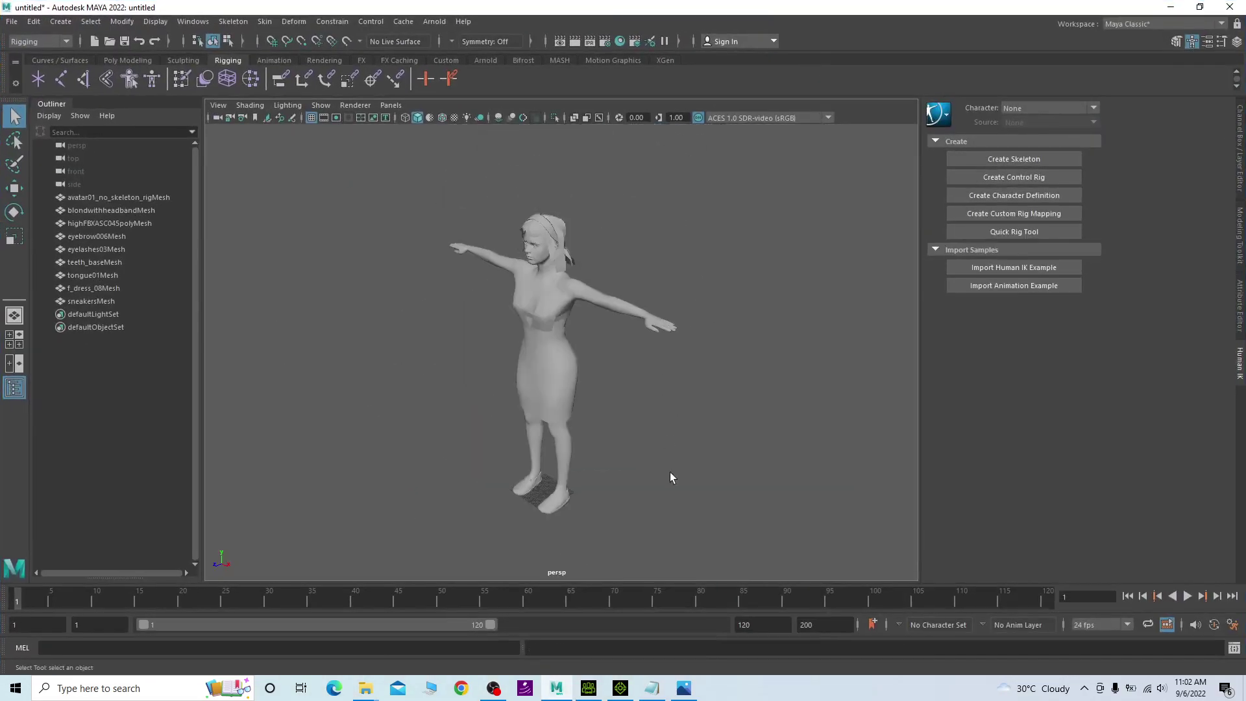
alt+drag(670, 473, 702, 452)
scroll(662, 343, up, 3)
scroll(662, 342, down, 2)
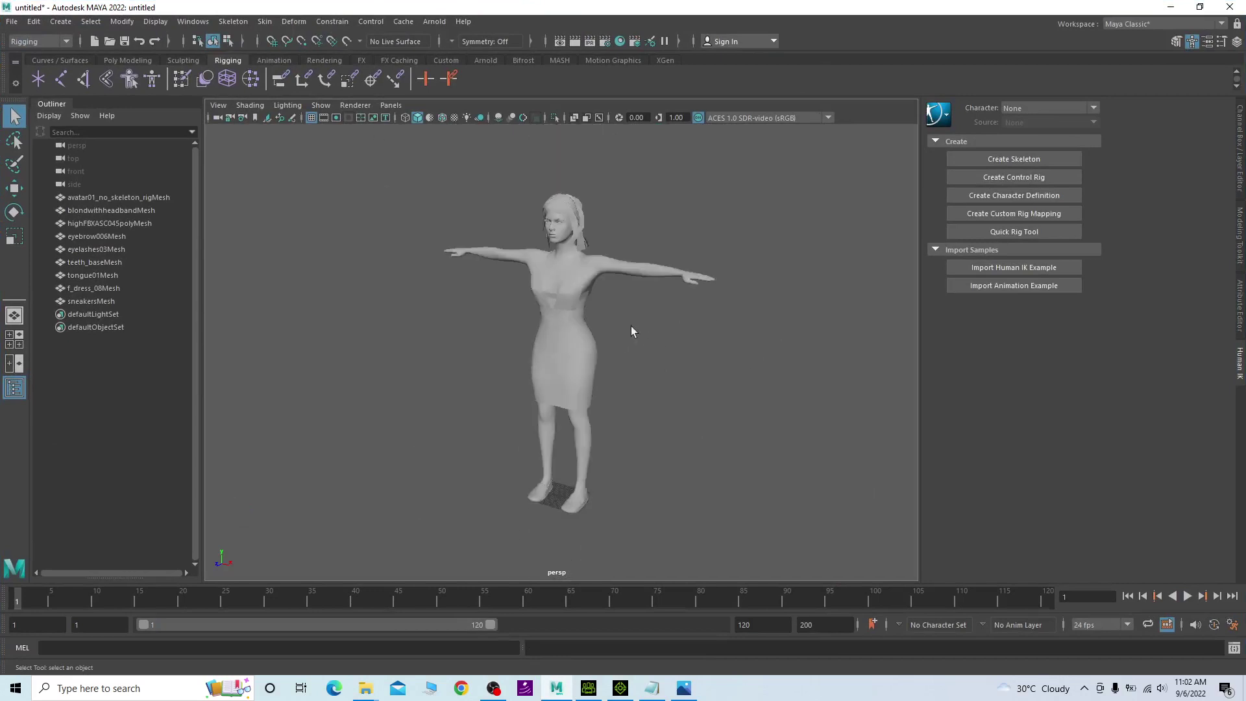
click(454, 117)
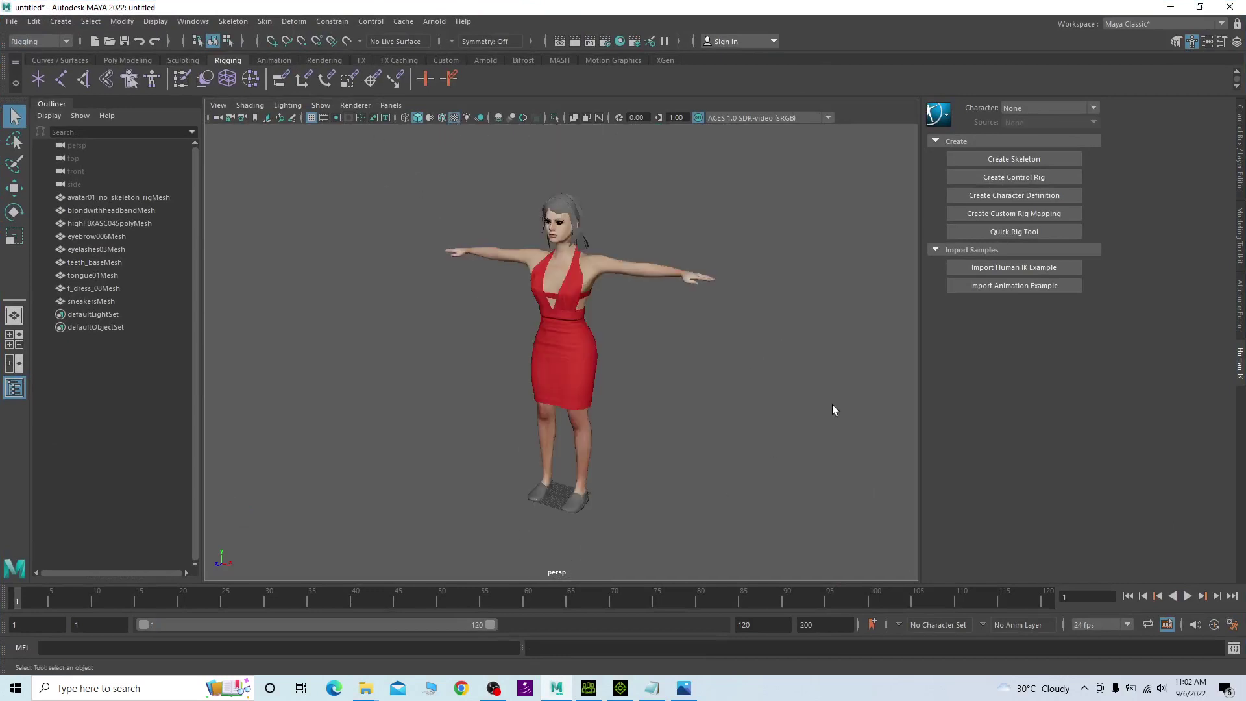
mouse_move(835, 411)
alt+mouse_down()
mouse_move(644, 416)
mouse_move(617, 362)
mouse_move(650, 331)
alt+mouse_up()
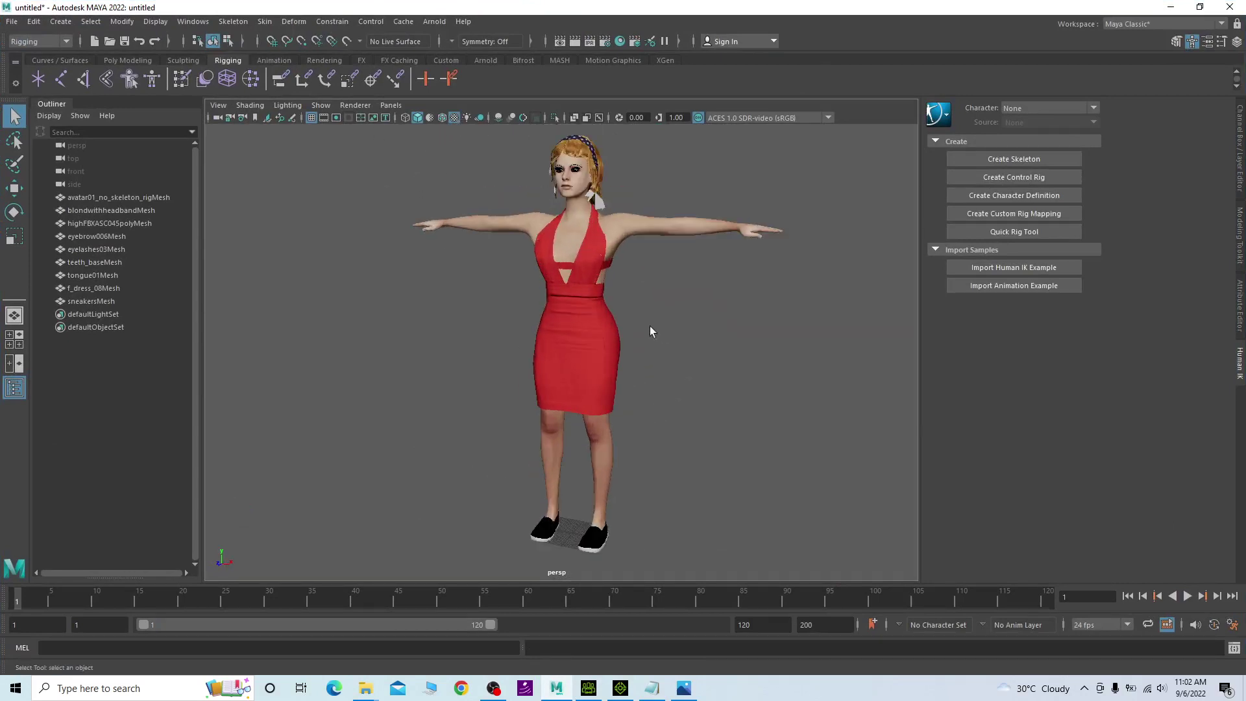
mouse_move(722, 298)
alt+mouse_down()
mouse_move(870, 320)
mouse_move(704, 314)
mouse_move(737, 300)
mouse_move(717, 309)
alt+mouse_up()
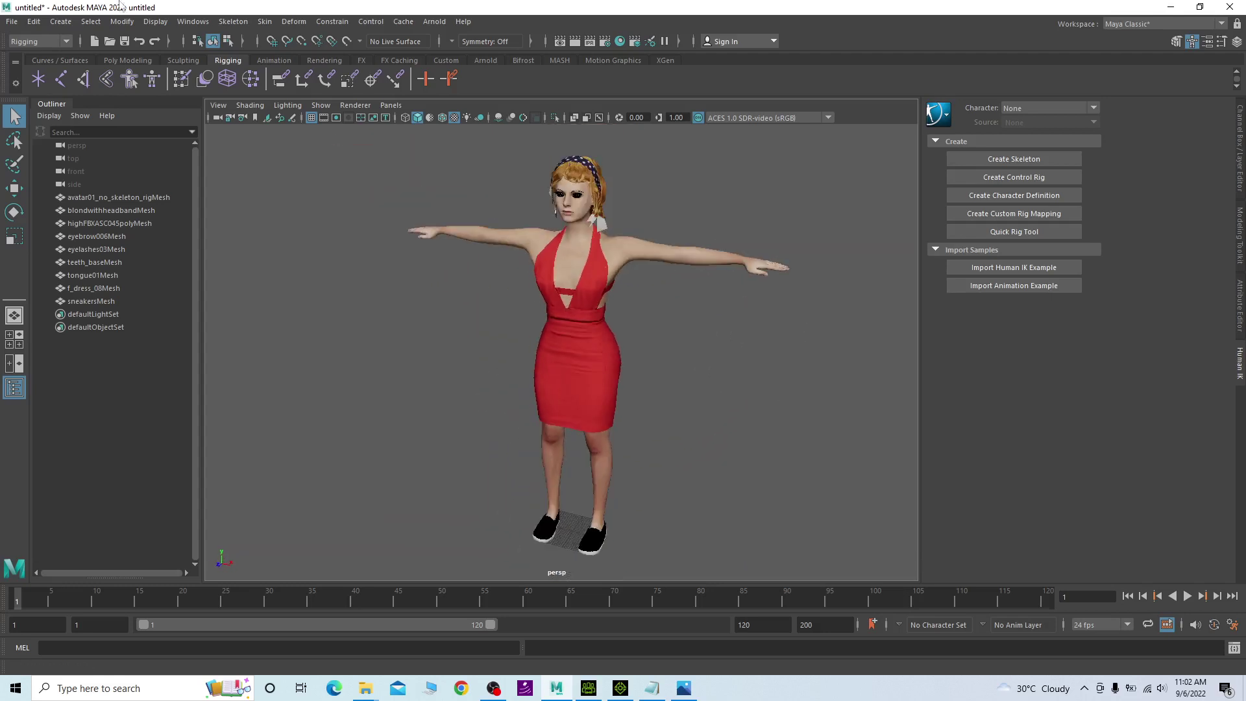
Change the menu set to Modeling and back to Rigging, and look through the other tool shelves before returning to Rigging's.
click(67, 41)
click(34, 56)
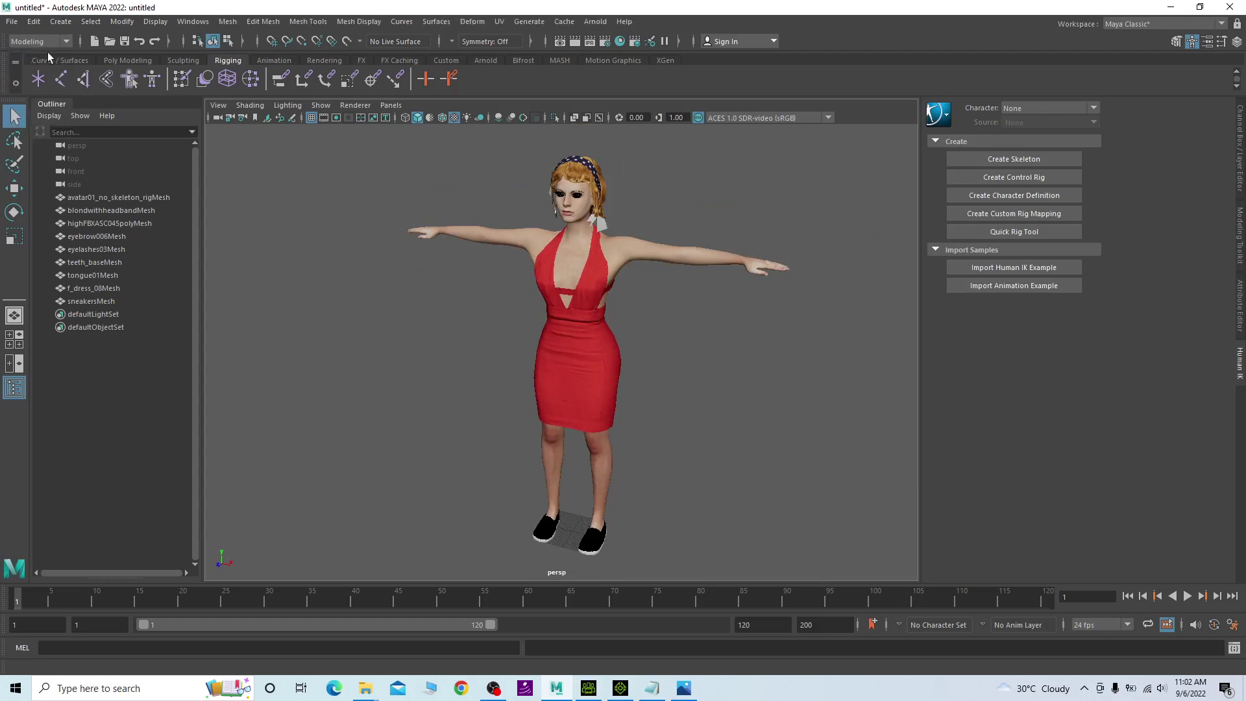
click(67, 42)
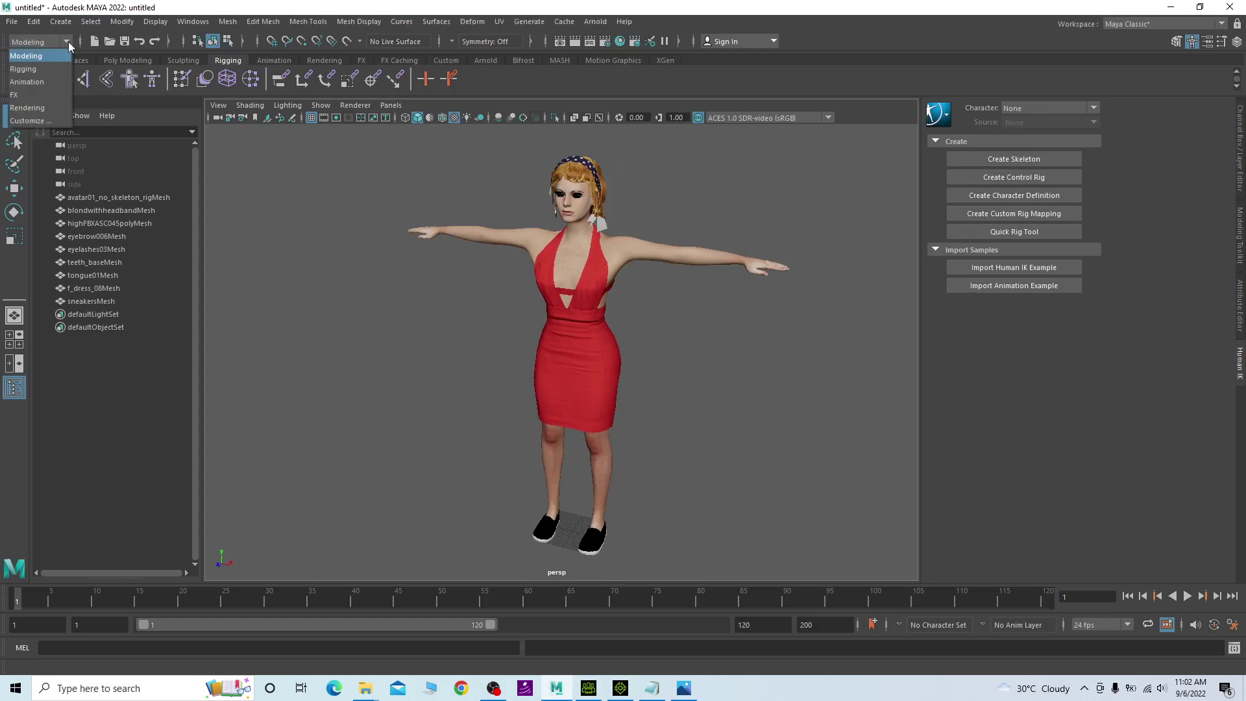
click(27, 76)
click(174, 62)
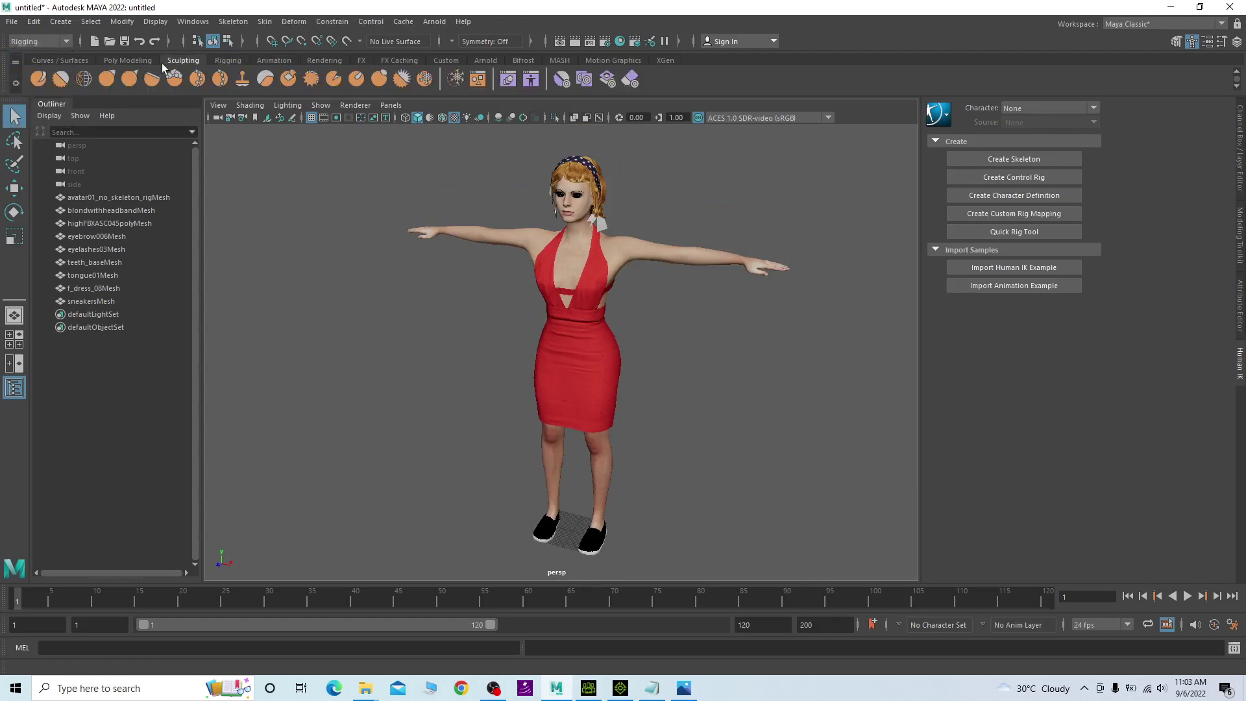
click(69, 61)
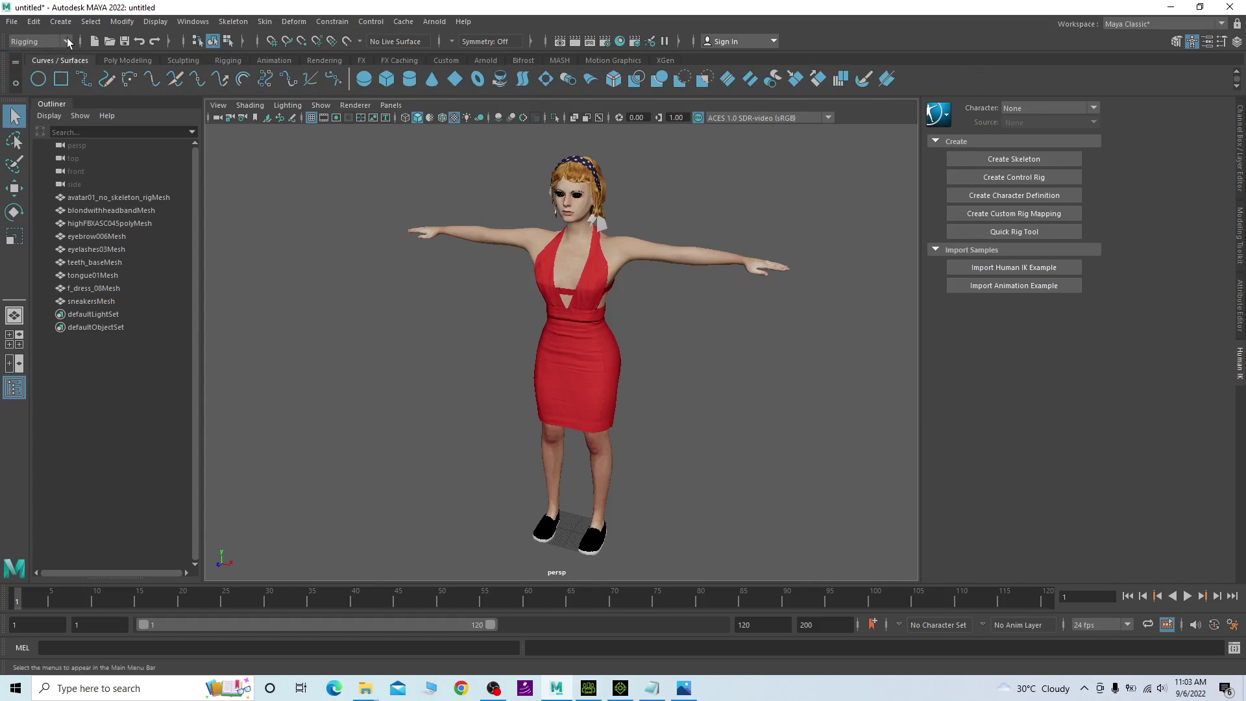
click(67, 41)
click(29, 73)
click(129, 61)
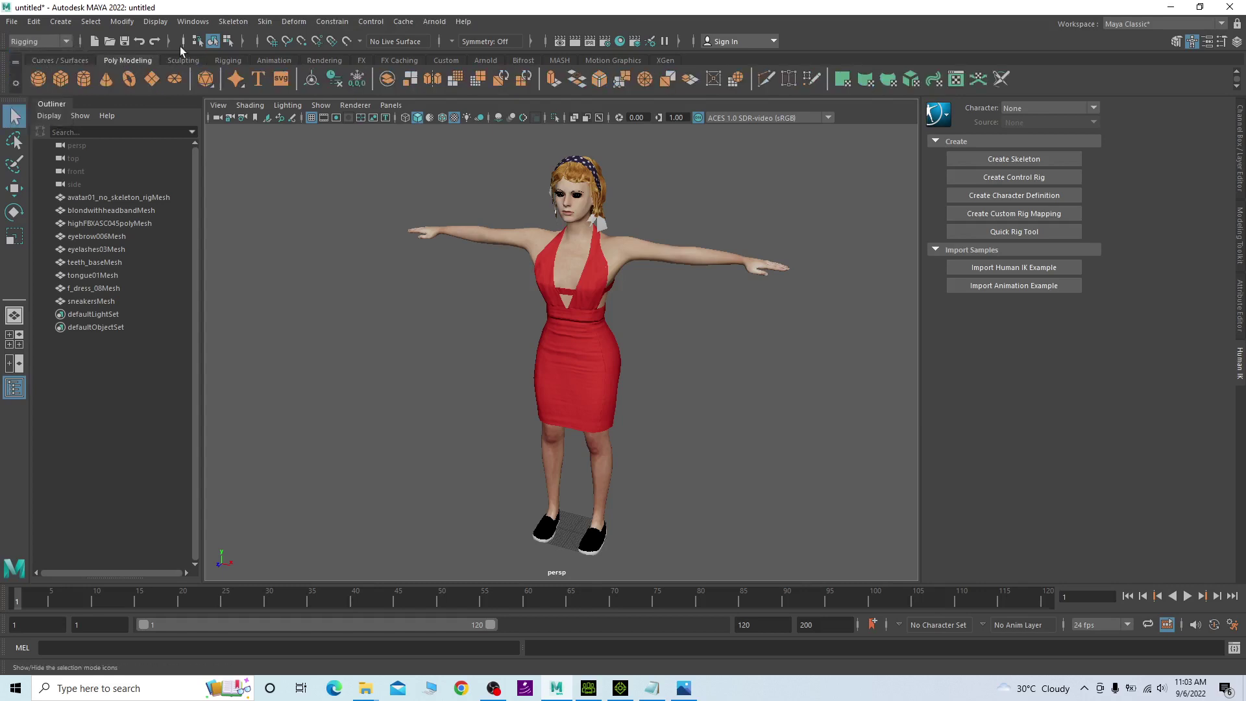
click(228, 61)
scroll(681, 338, down, 2)
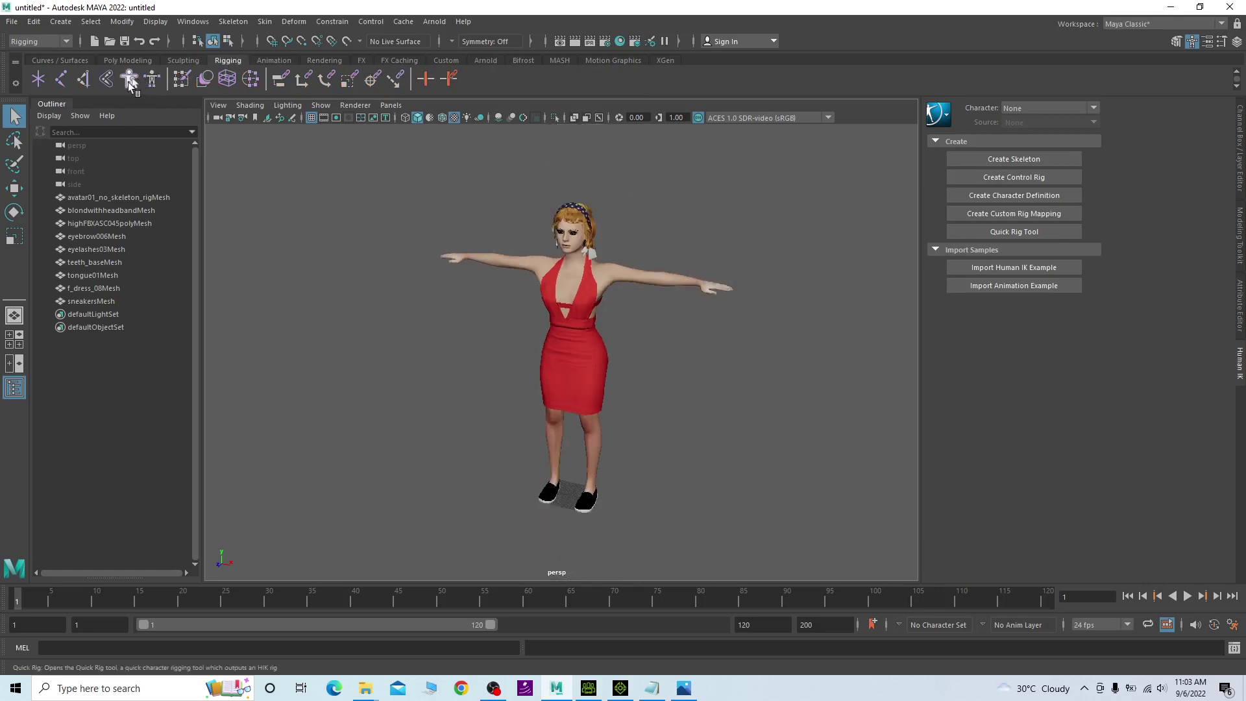
Open the Quick Rig tool, hide and show the Outliner repeatedly, and close Quick Rig, leaving the Outliner visible.
click(130, 79)
click(15, 388)
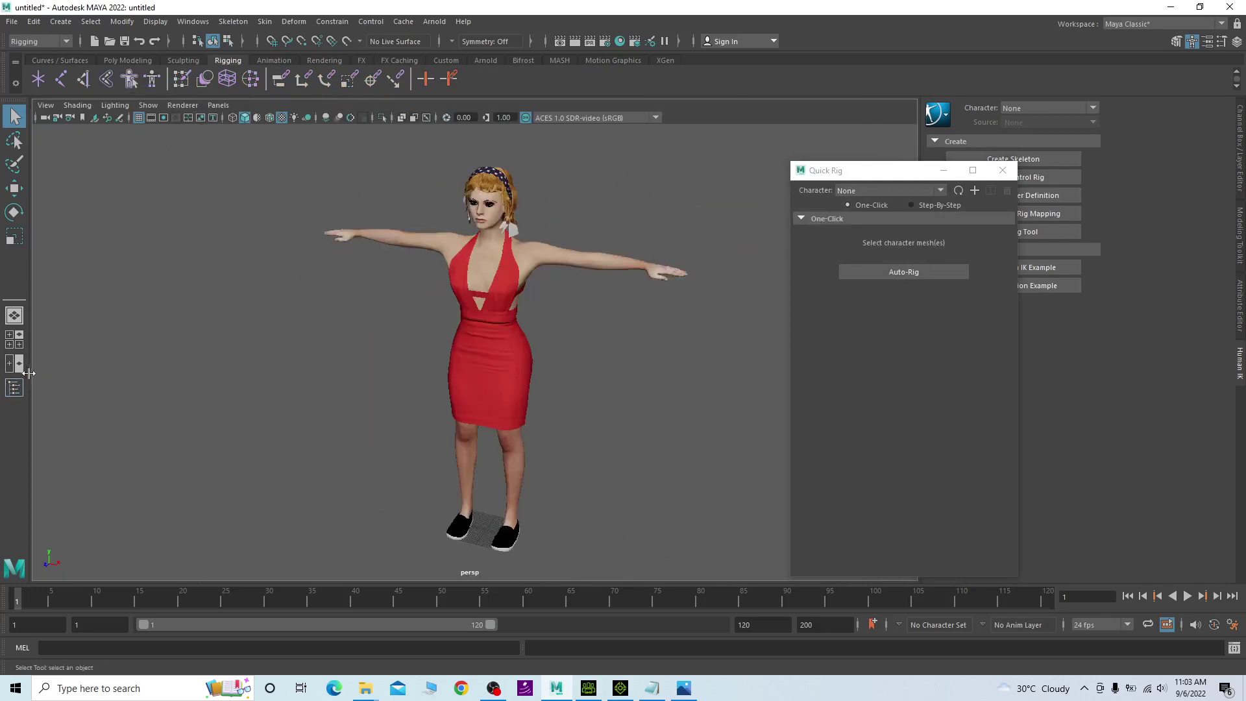
click(14, 388)
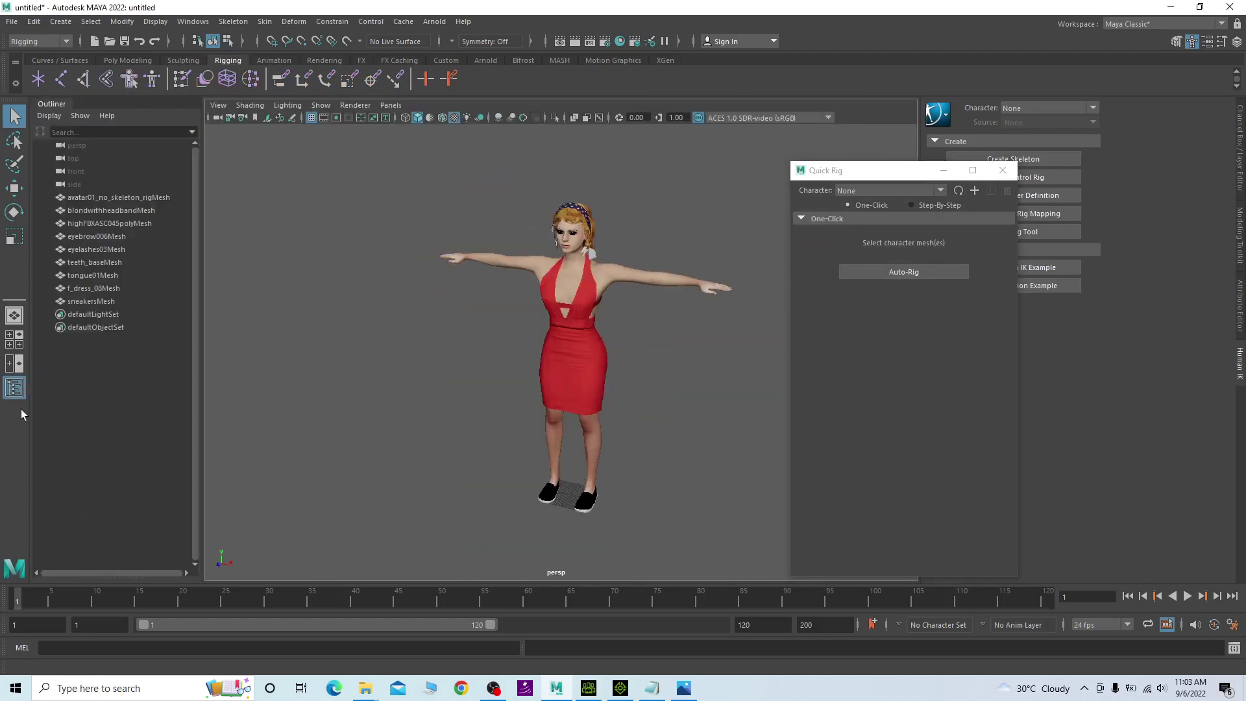
click(14, 387)
click(15, 388)
click(14, 387)
click(15, 388)
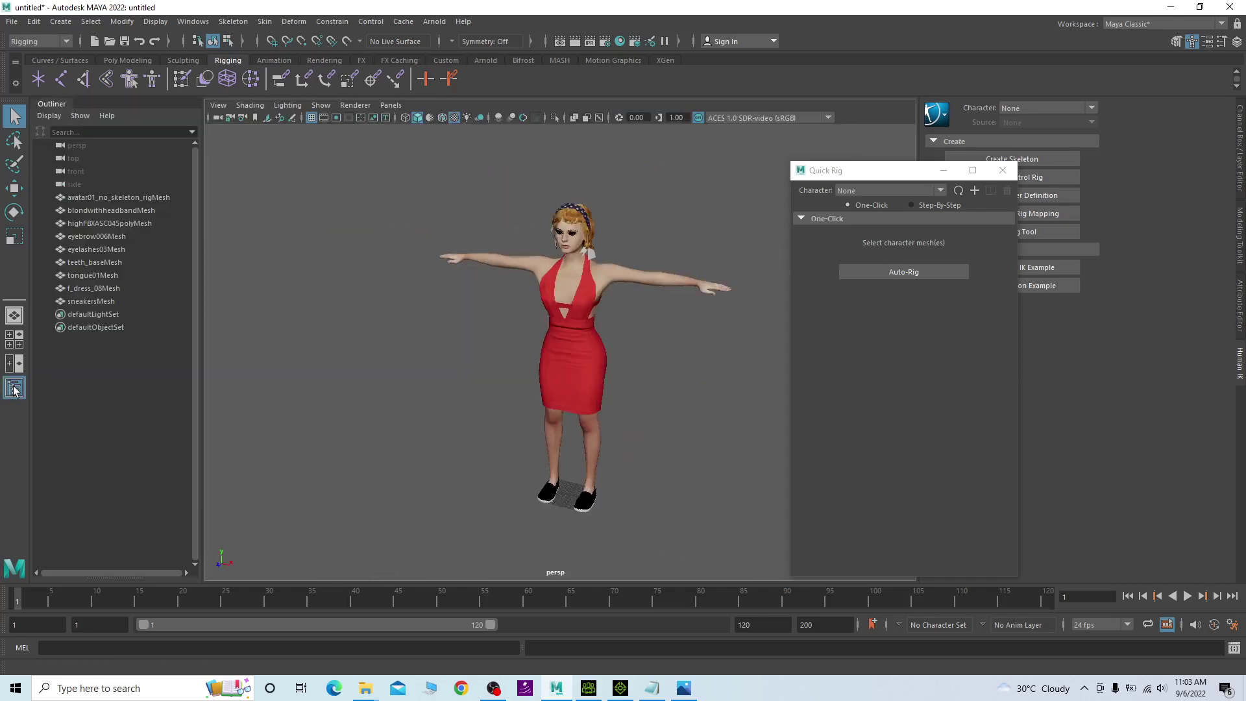
click(1002, 170)
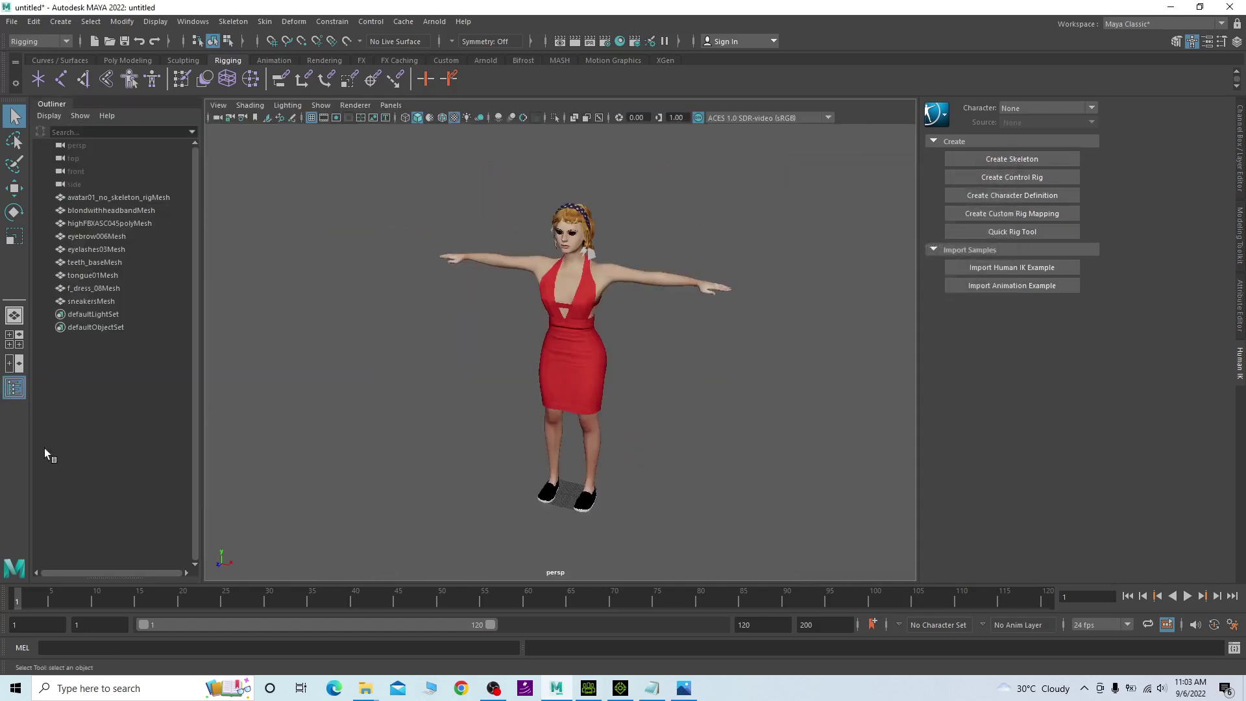
click(14, 387)
click(14, 387)
click(14, 387)
click(14, 388)
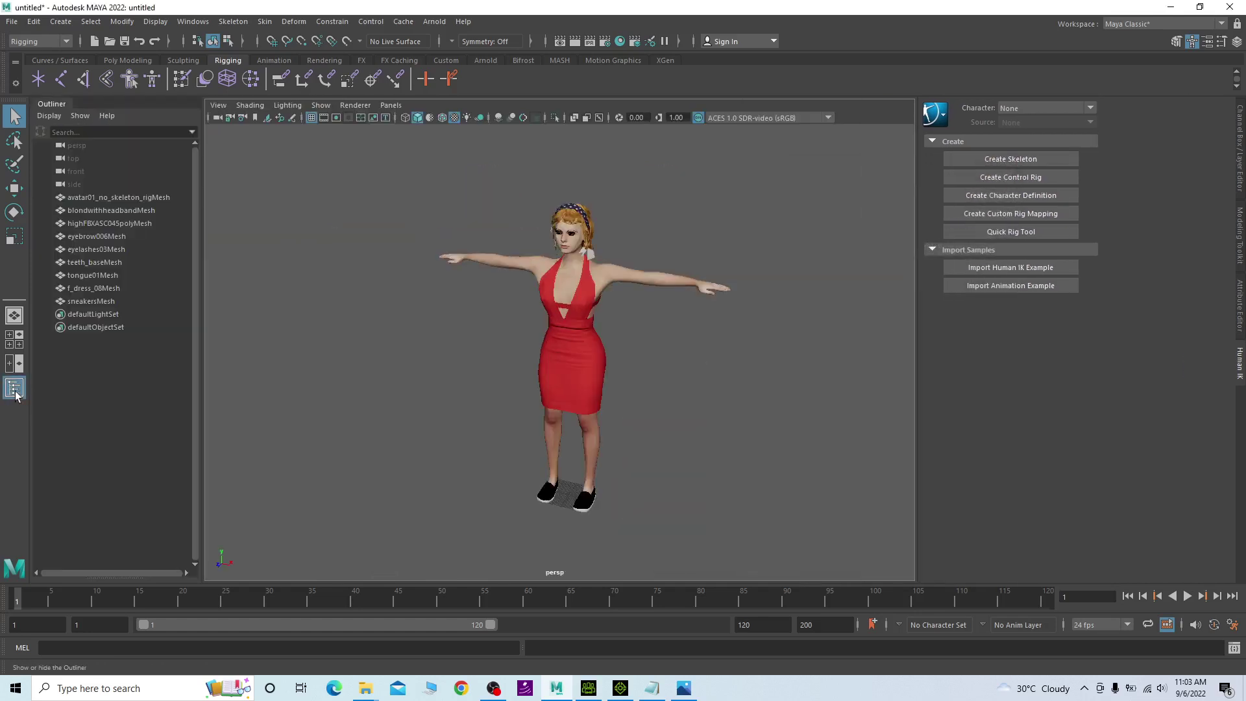
Choose the Rigging menu set again and return from the Curves / Surfaces shelf to the Rigging shelf.
click(60, 41)
click(36, 67)
click(60, 60)
click(223, 61)
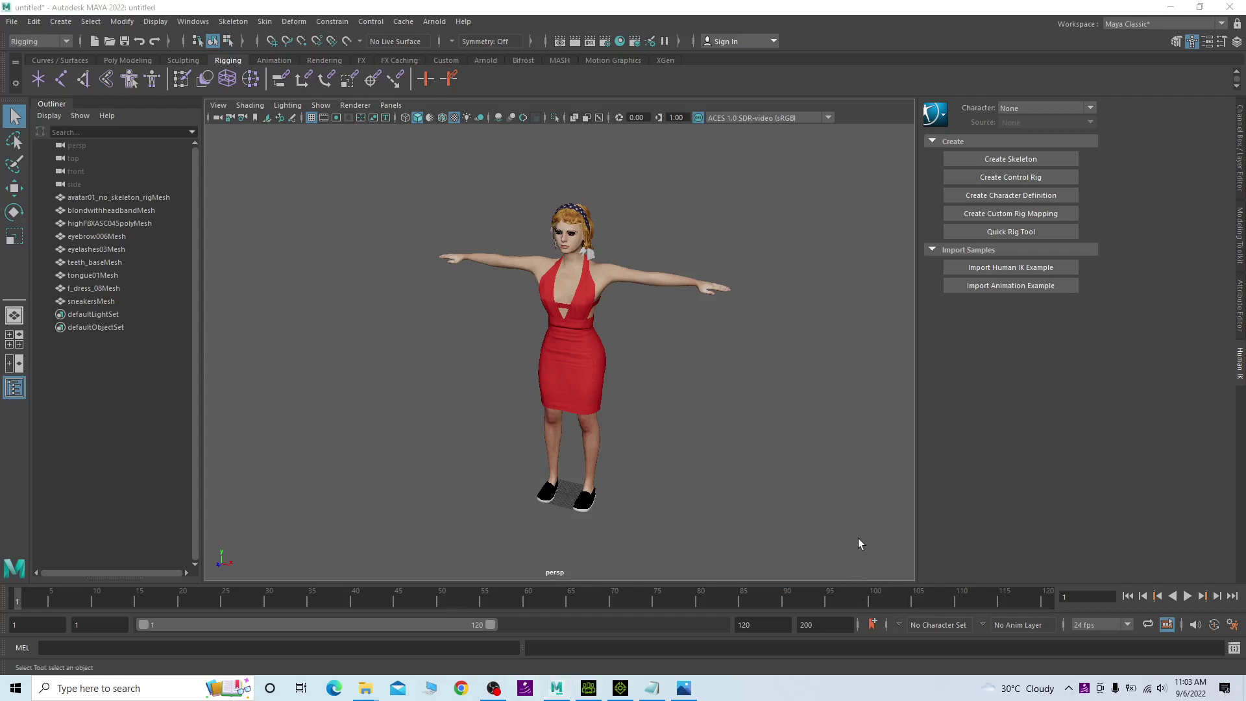
Select all the avatar's meshes in the Outliner, from avatar01_no_skeleton_rigMesh through sneakersMesh.
click(805, 510)
scroll(338, 243, up, 2)
scroll(579, 309, down, 2)
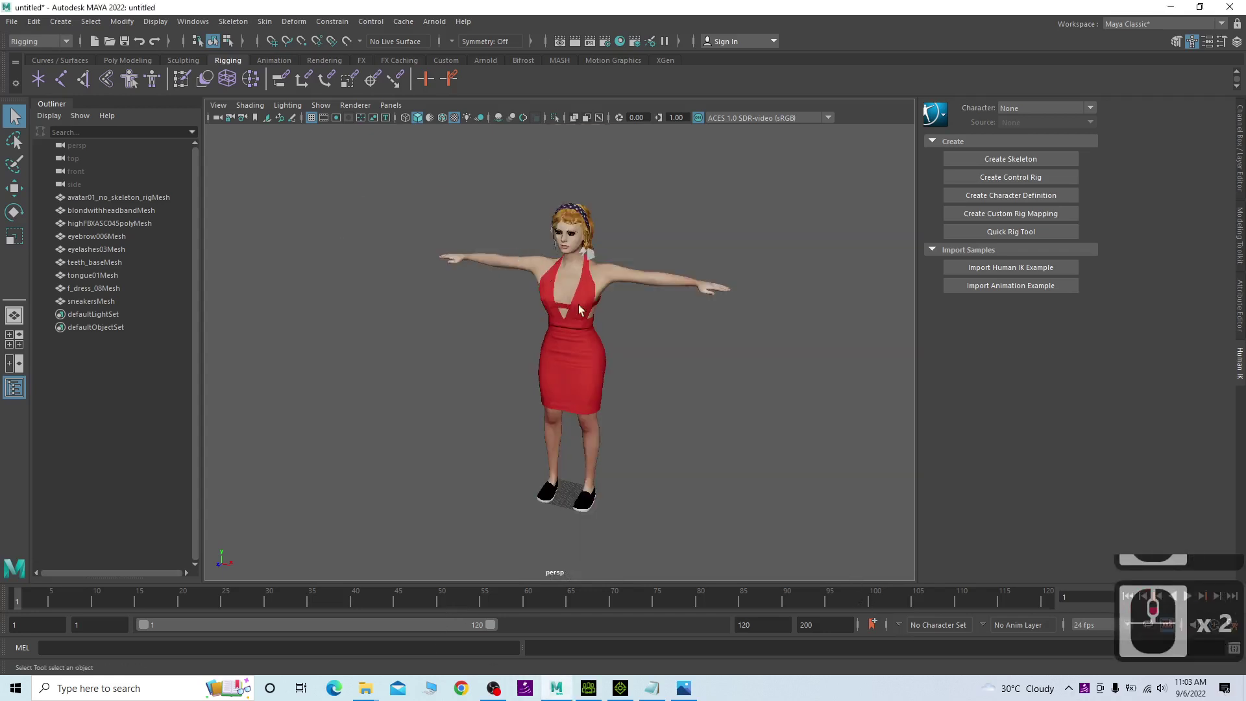
alt+drag(718, 386, 721, 378)
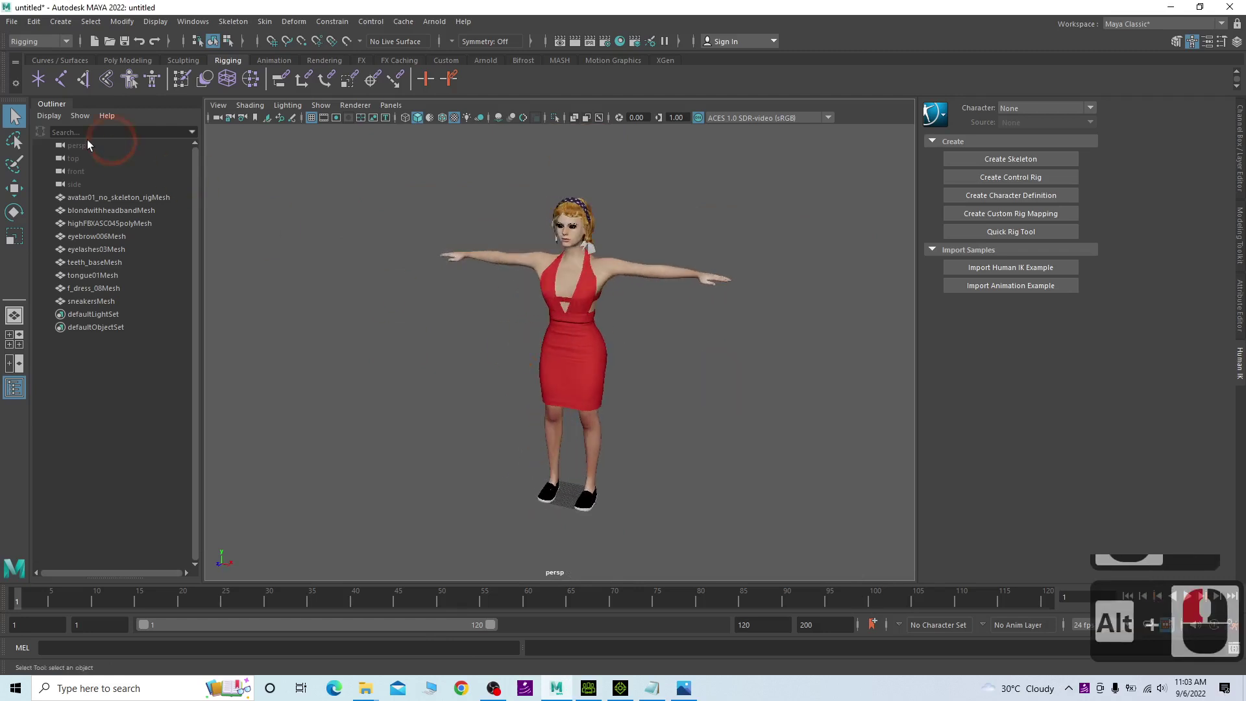
click(83, 197)
click(96, 209)
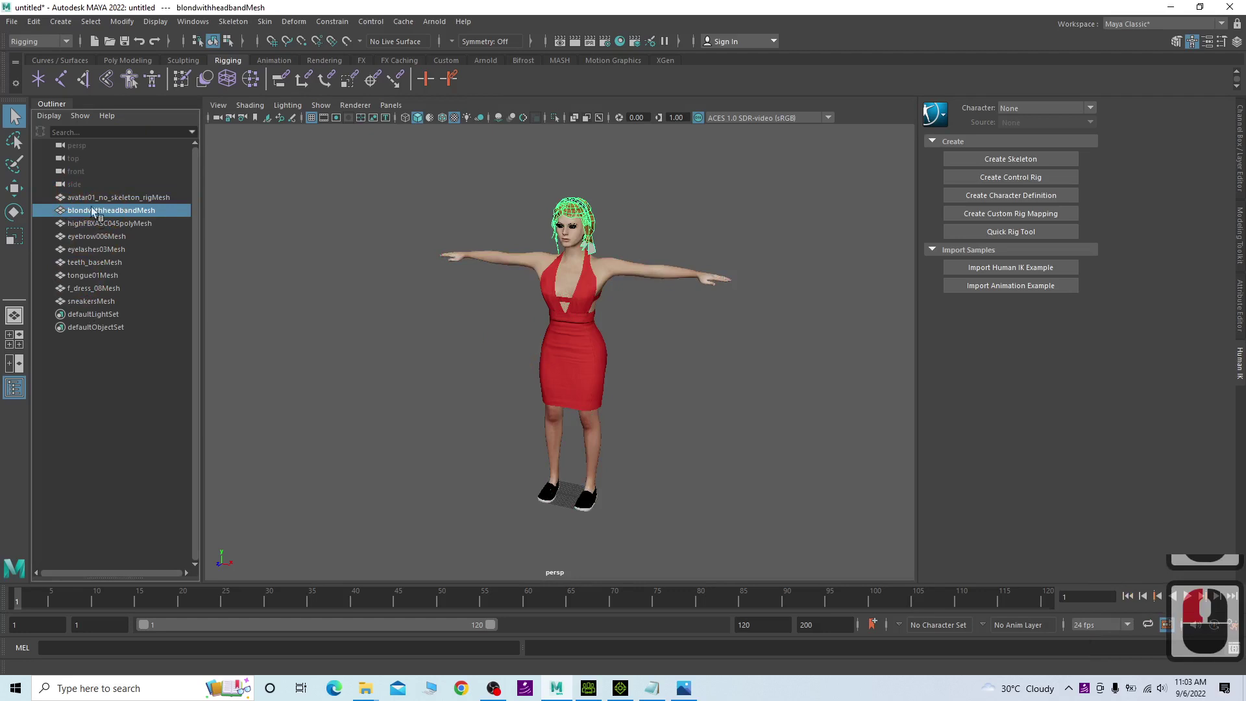
click(84, 197)
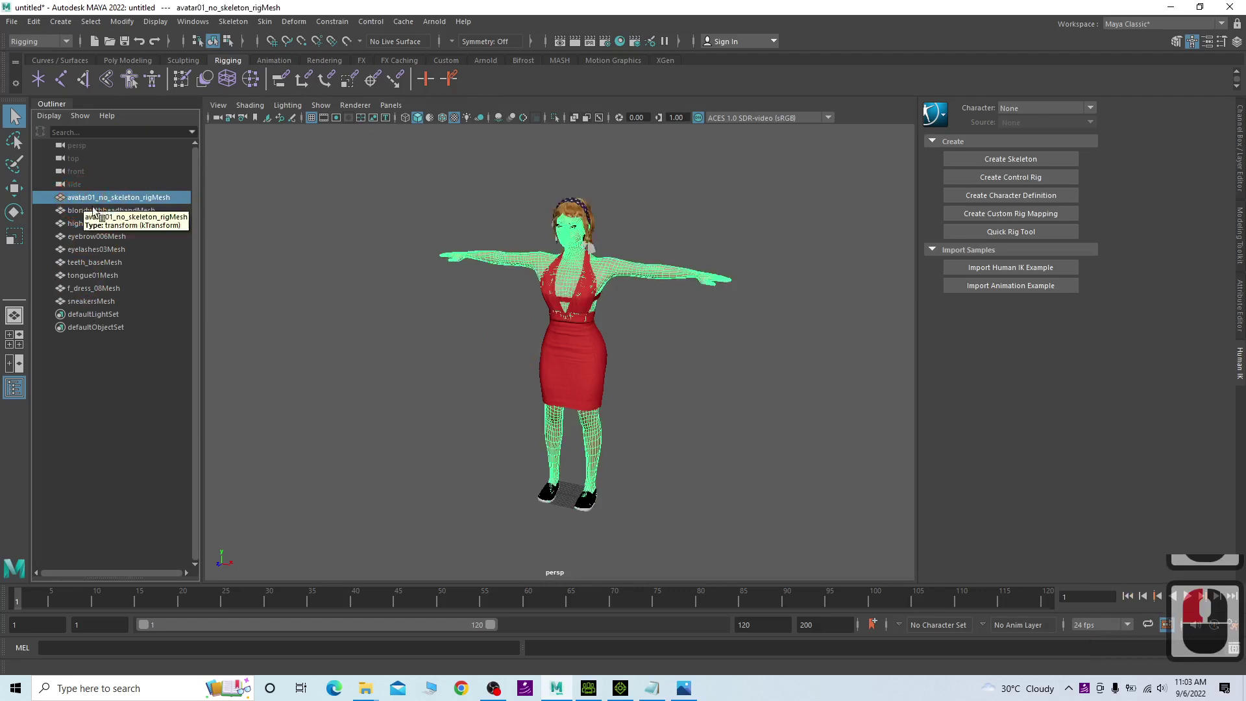
shift+click(83, 301)
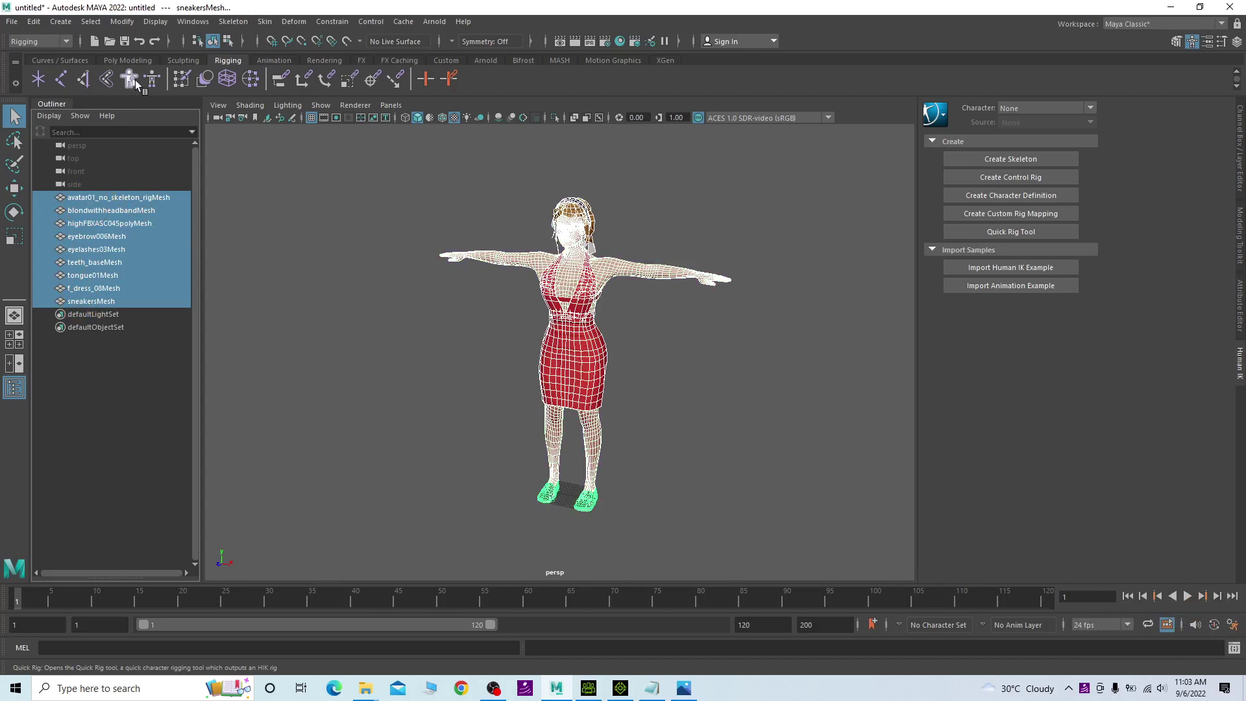
Reselect all the avatar's meshes from avatar01_no_skeleton_rigMesh through sneakersMesh and open the Quick Rig tool.
click(473, 389)
alt+drag(473, 389, 437, 376)
scroll(441, 369, up, 8)
scroll(441, 369, down, 8)
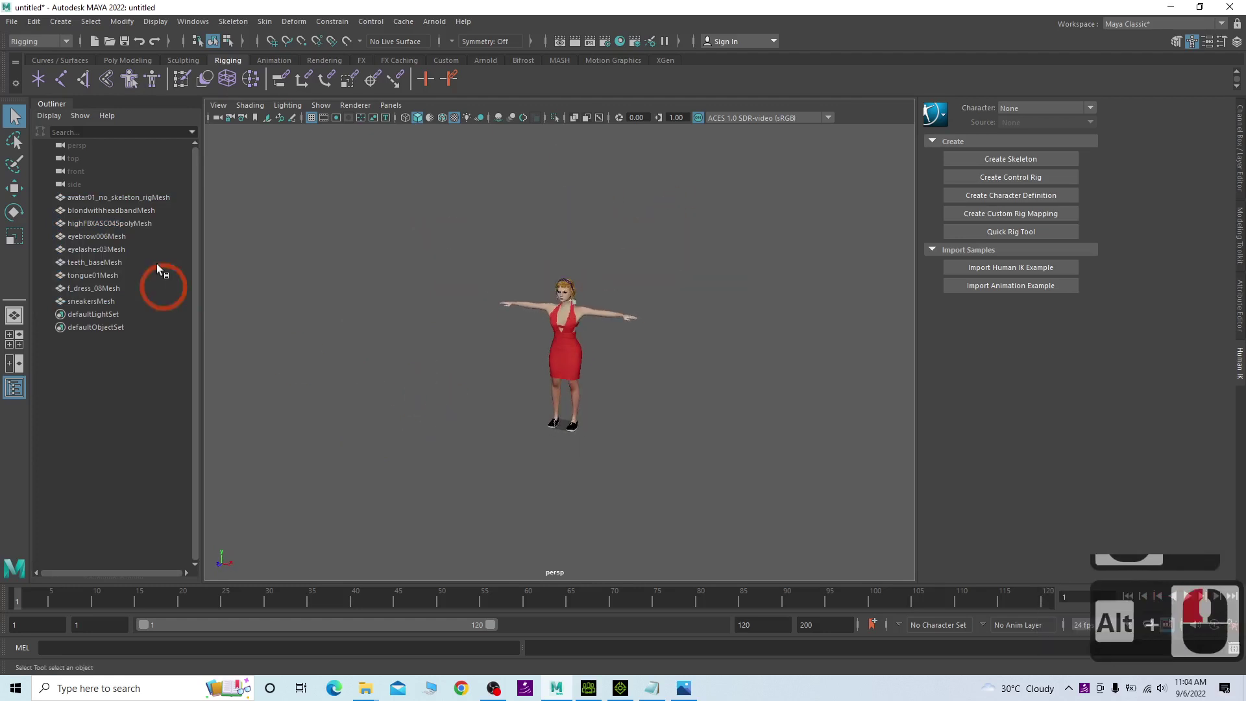
click(125, 198)
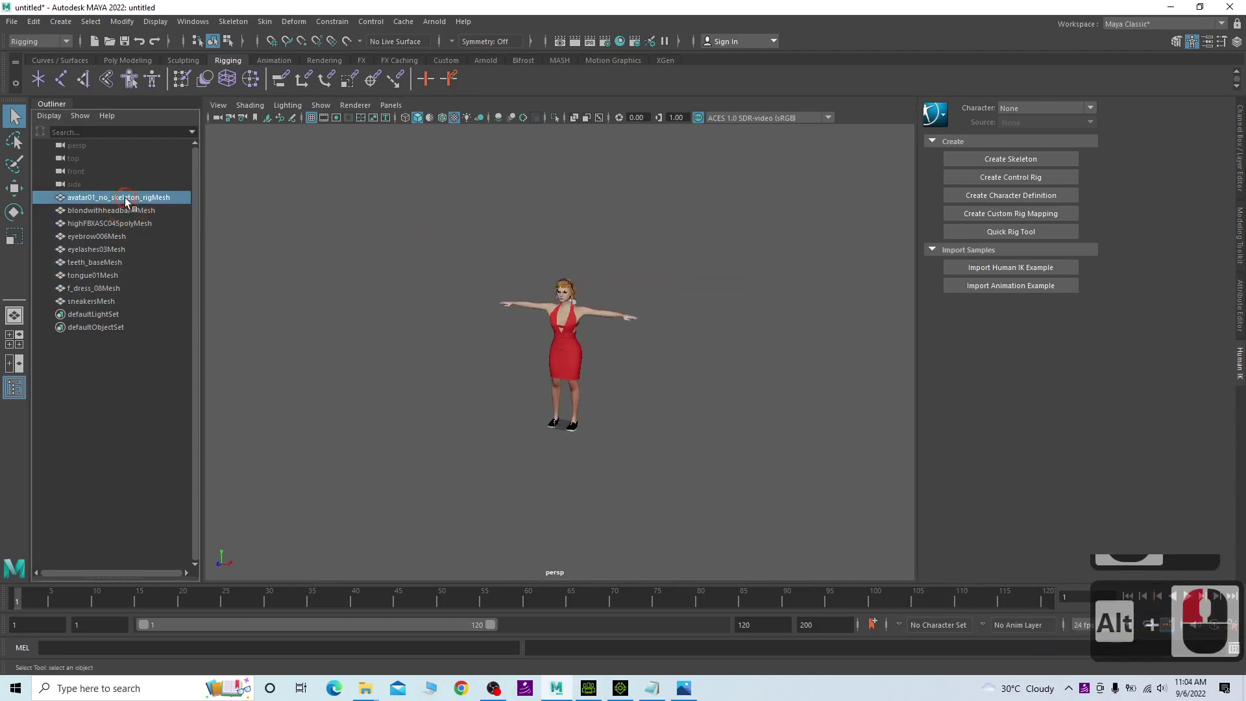
shift+click(78, 300)
click(130, 79)
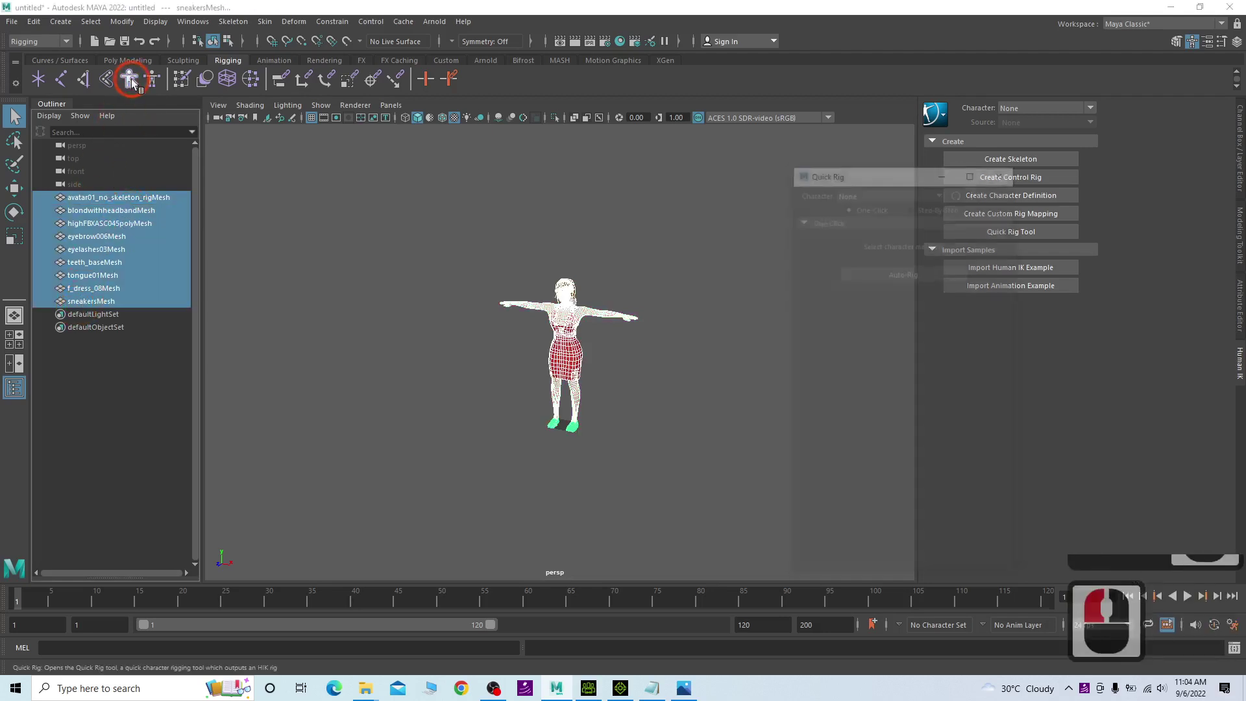
Create a new Step-By-Step Quick Rig character and add the selected avatar meshes as its geometry.
scroll(633, 233, up, 4)
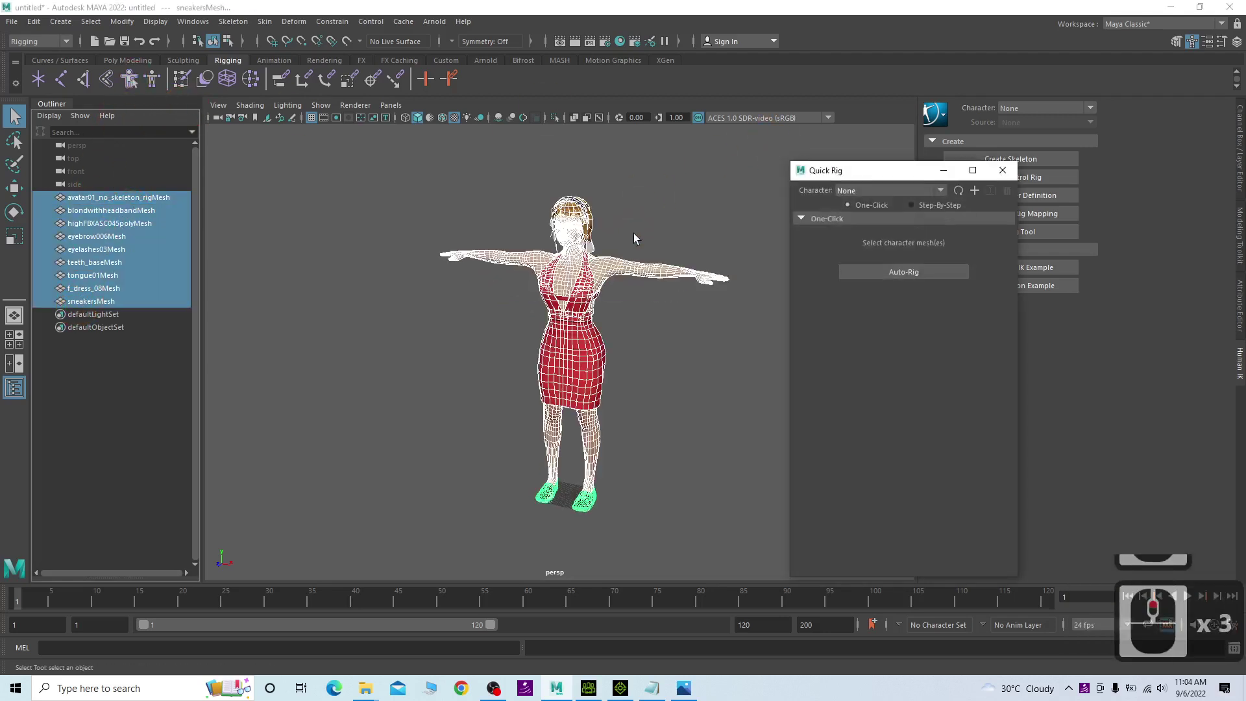
click(912, 205)
click(975, 190)
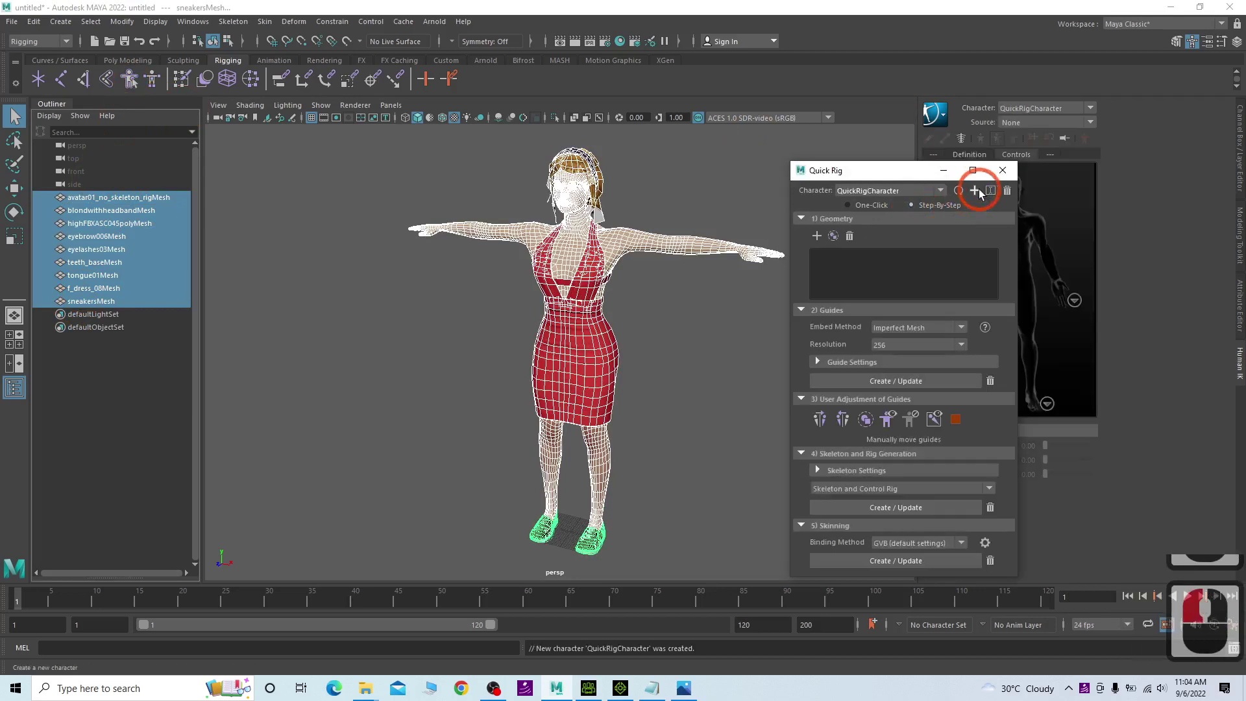
click(817, 235)
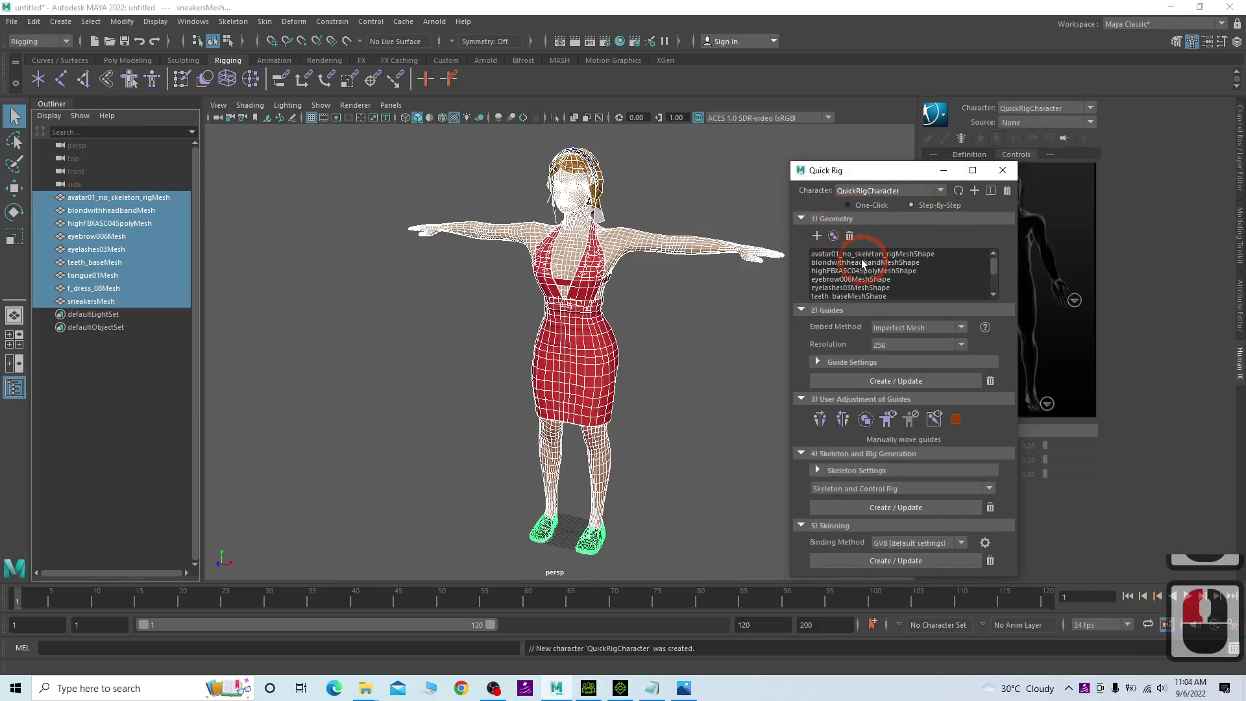
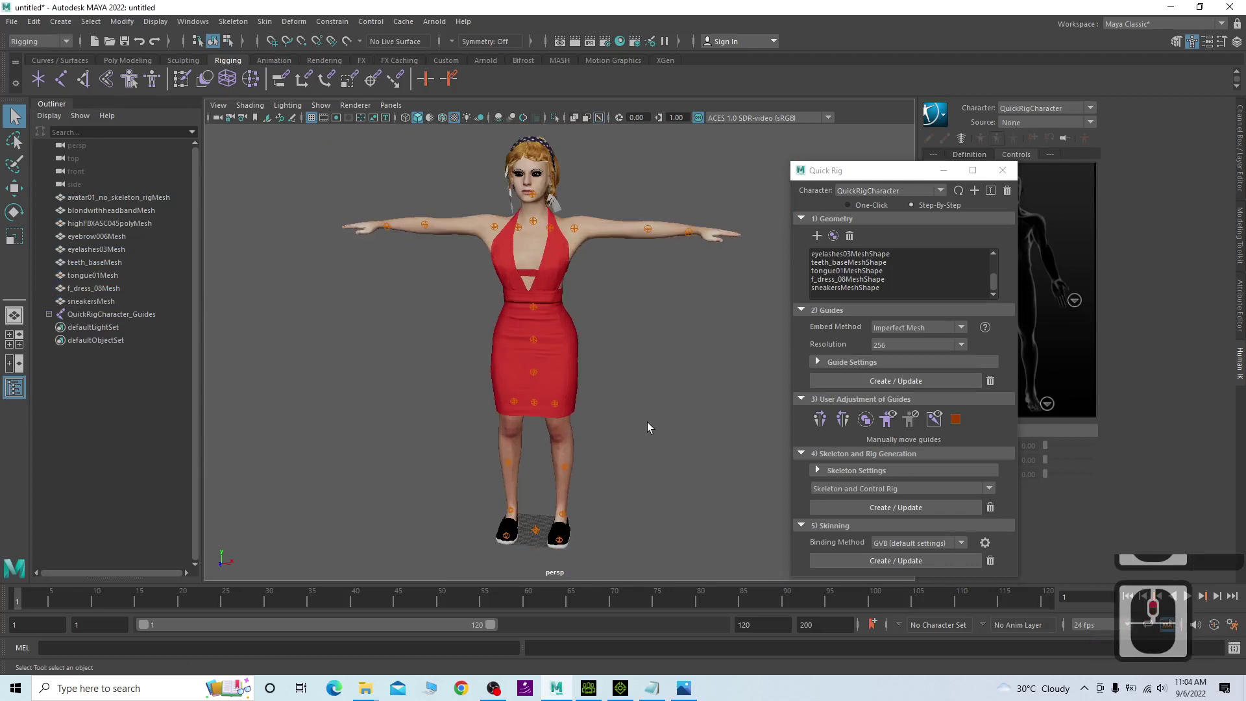
Select the joint guides as a group and examine their placement on the avatar from the front.
drag(356, 458, 641, 328)
click(643, 389)
scroll(642, 389, up, 2)
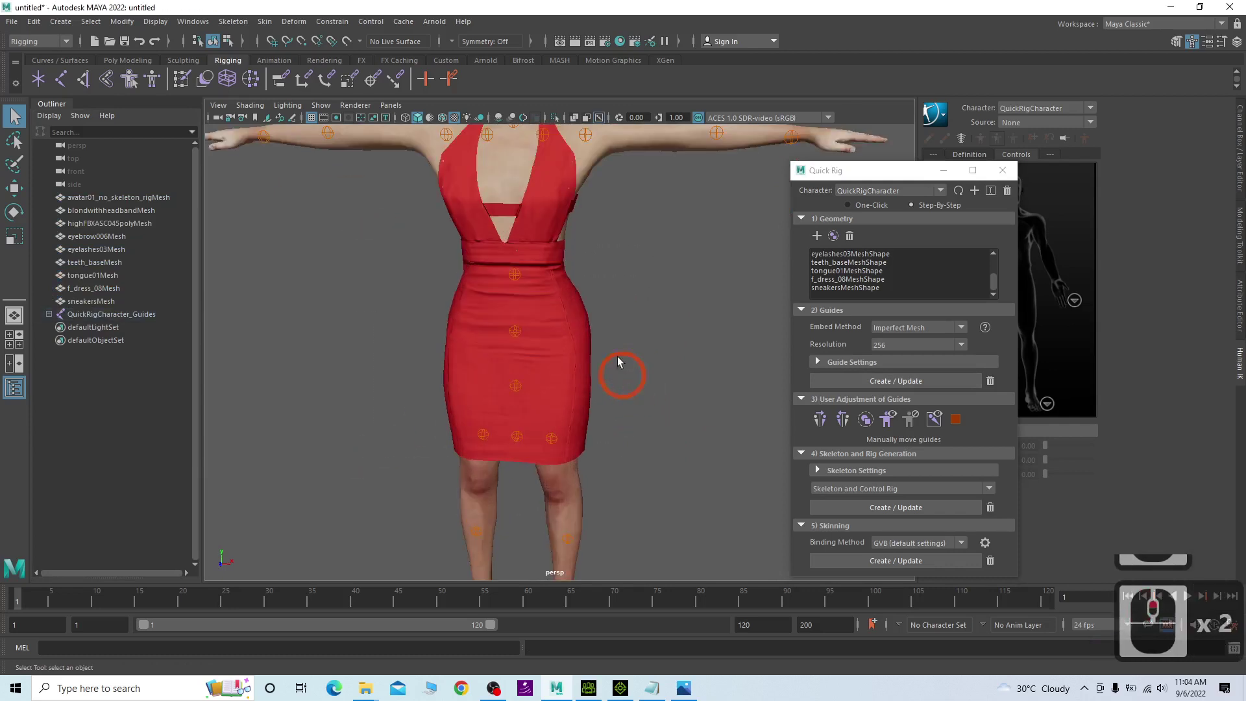
scroll(617, 356, down, 2)
drag(605, 284, 300, 578)
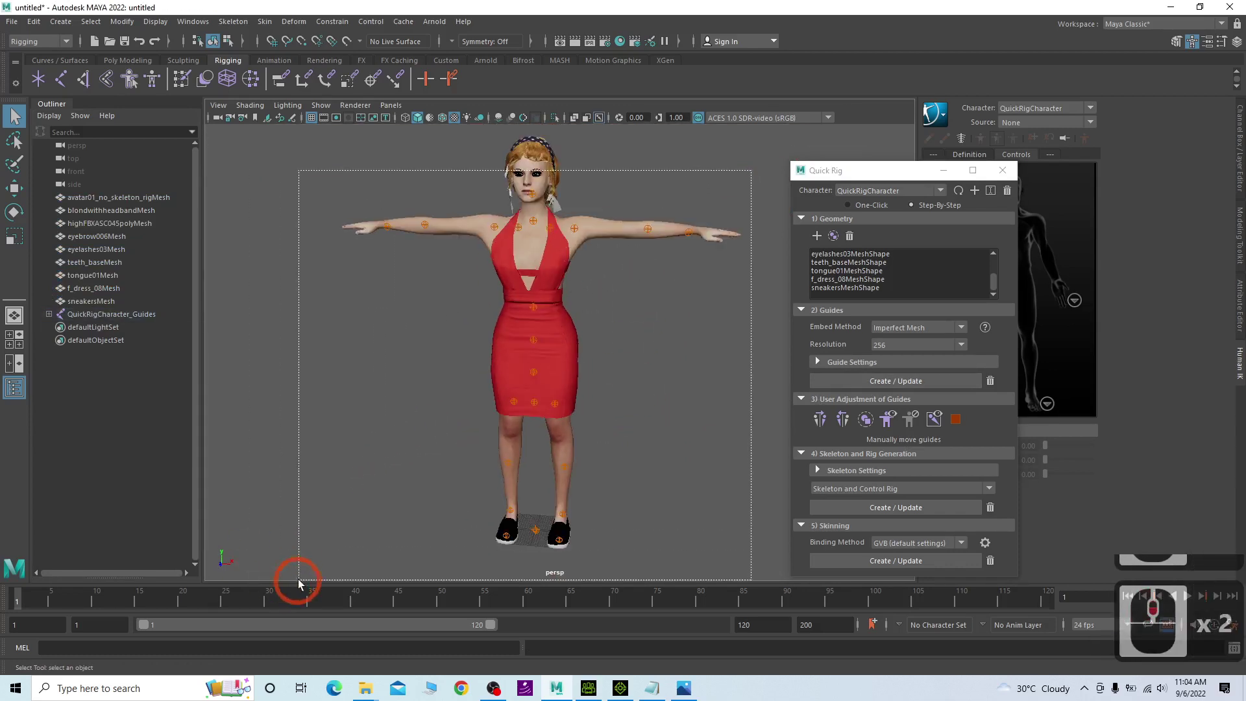
alt+drag(636, 408, 673, 379)
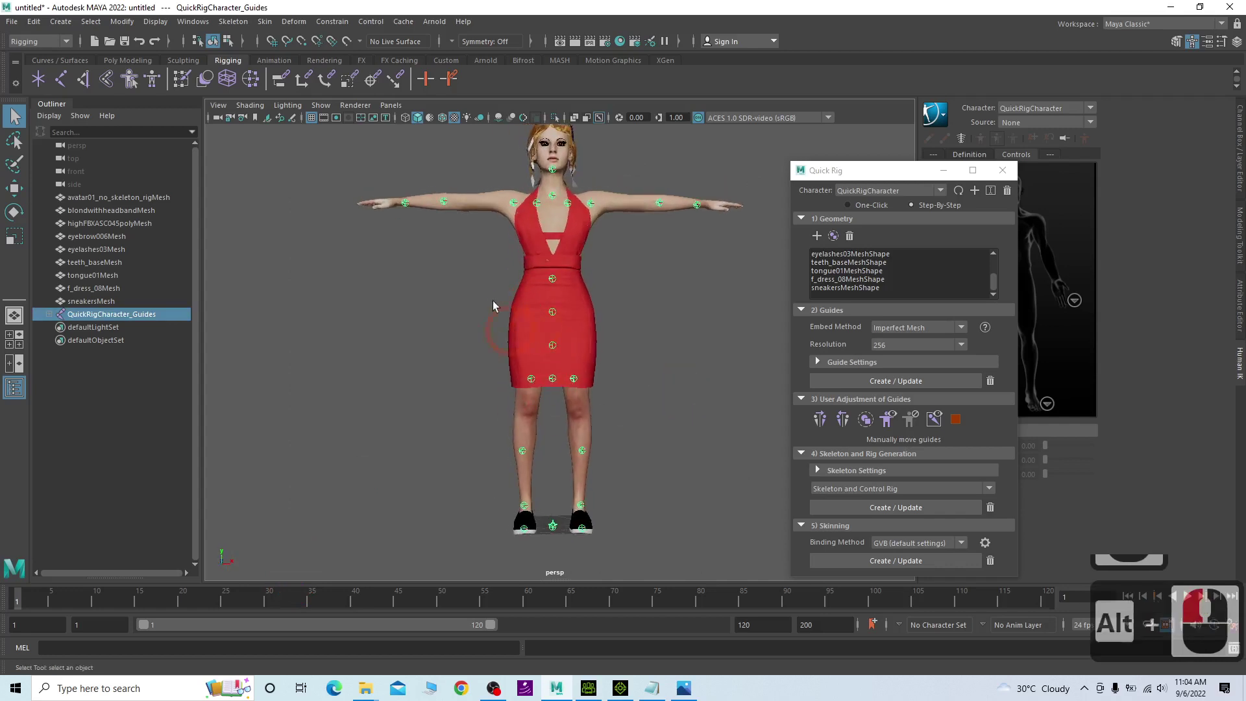
click(737, 383)
Move the hip, upper-leg and spine guides up together from the dress hem to hip and waist height.
drag(647, 280, 459, 407)
key(w)
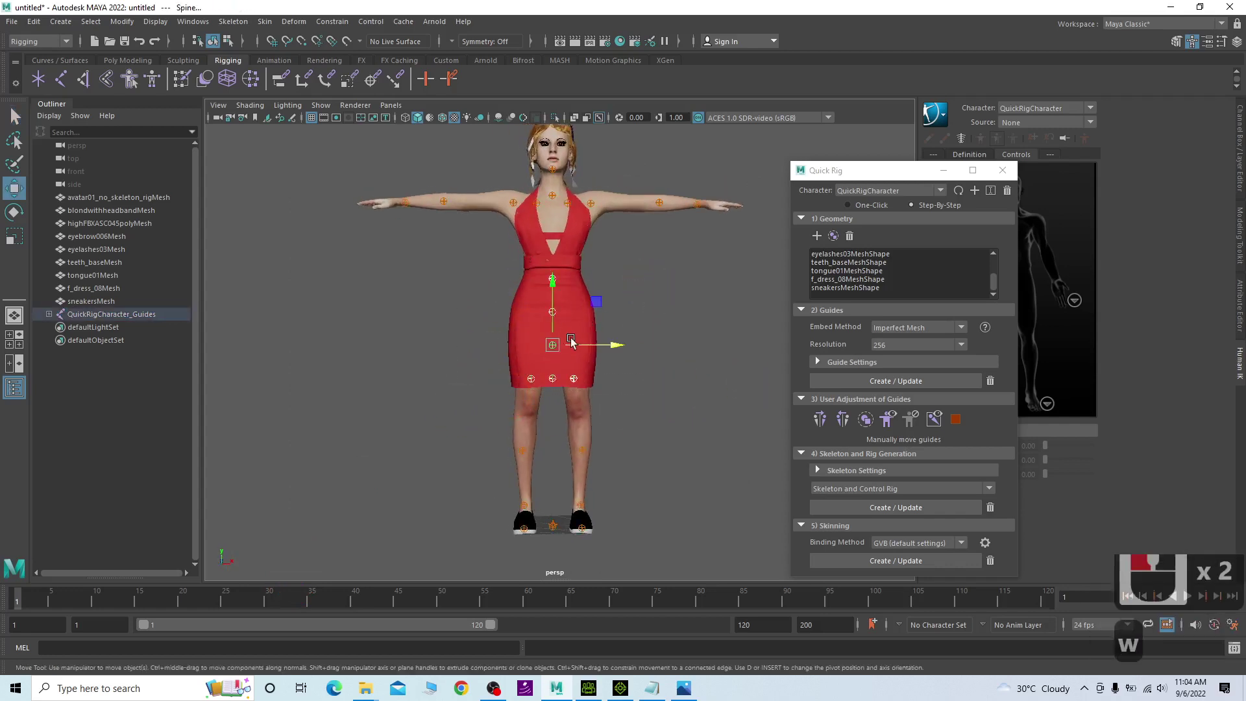
drag(556, 291, 554, 228)
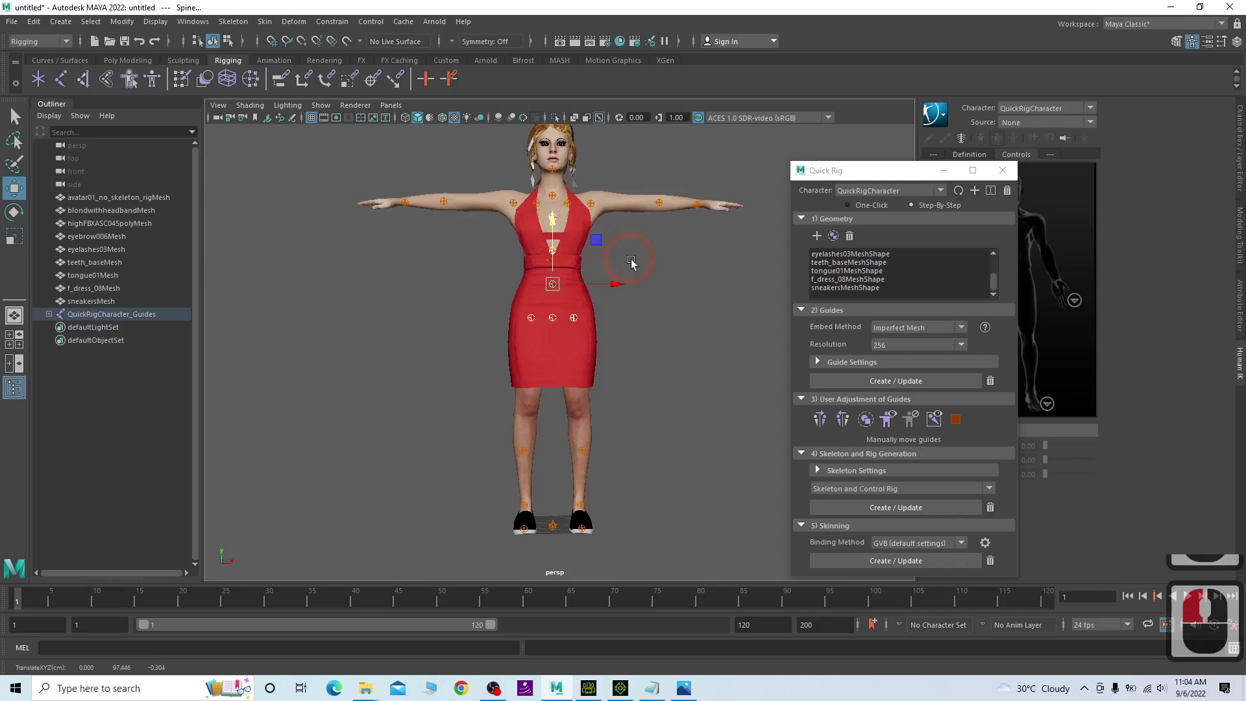
click(660, 348)
click(661, 350)
Raise the LeftLeg guide from the shin to the knee and mirror its position to the right leg.
alt+drag(661, 351, 507, 447)
scroll(507, 448, up, 2)
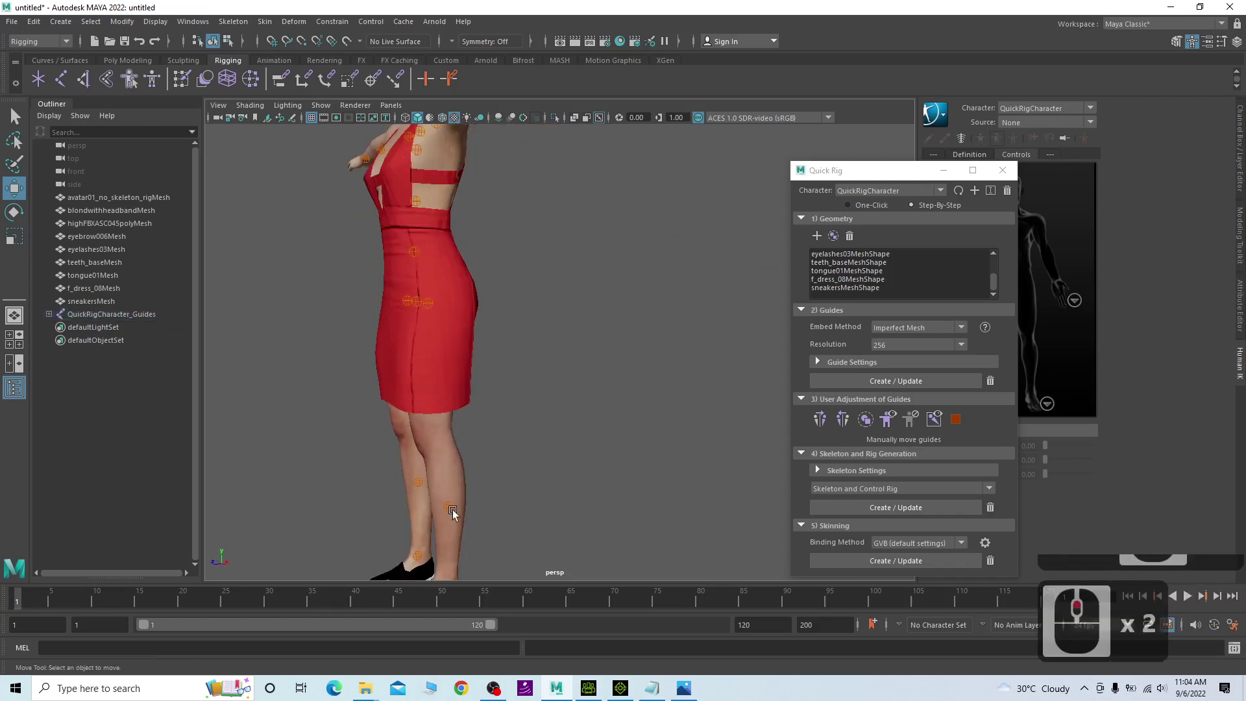
click(452, 512)
click(547, 490)
click(449, 506)
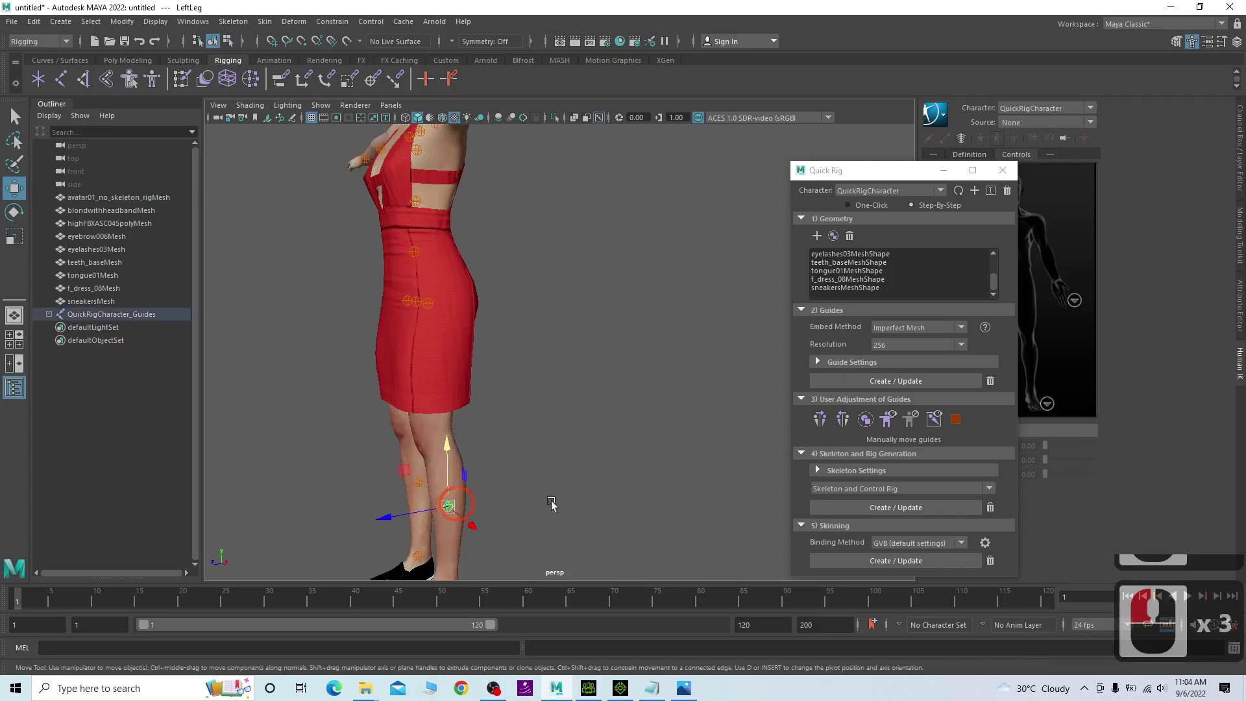
drag(444, 446, 456, 390)
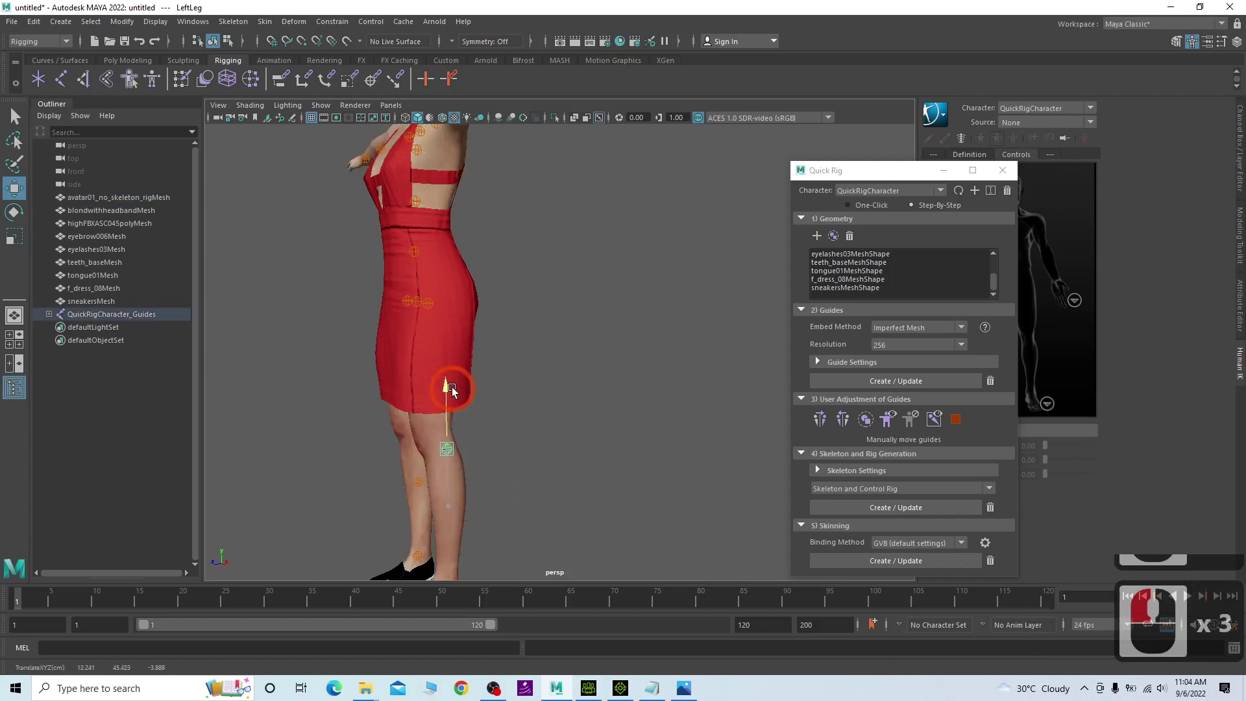
alt+drag(508, 436, 564, 448)
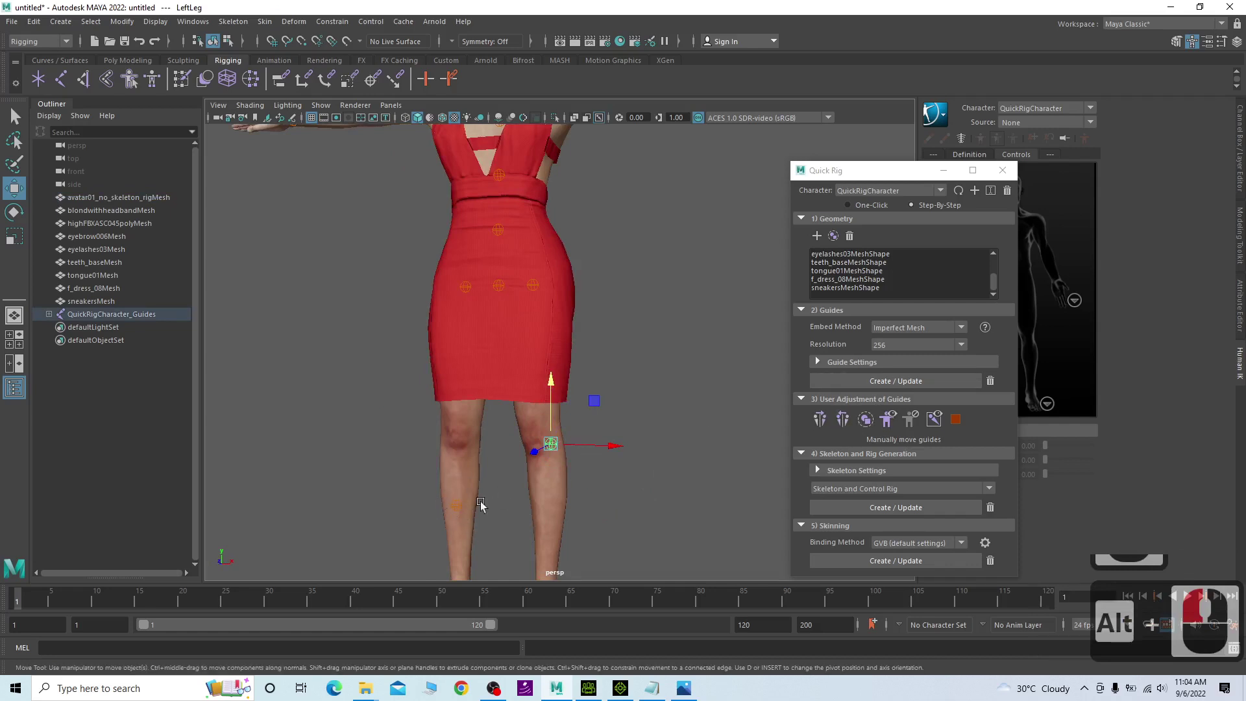
click(843, 420)
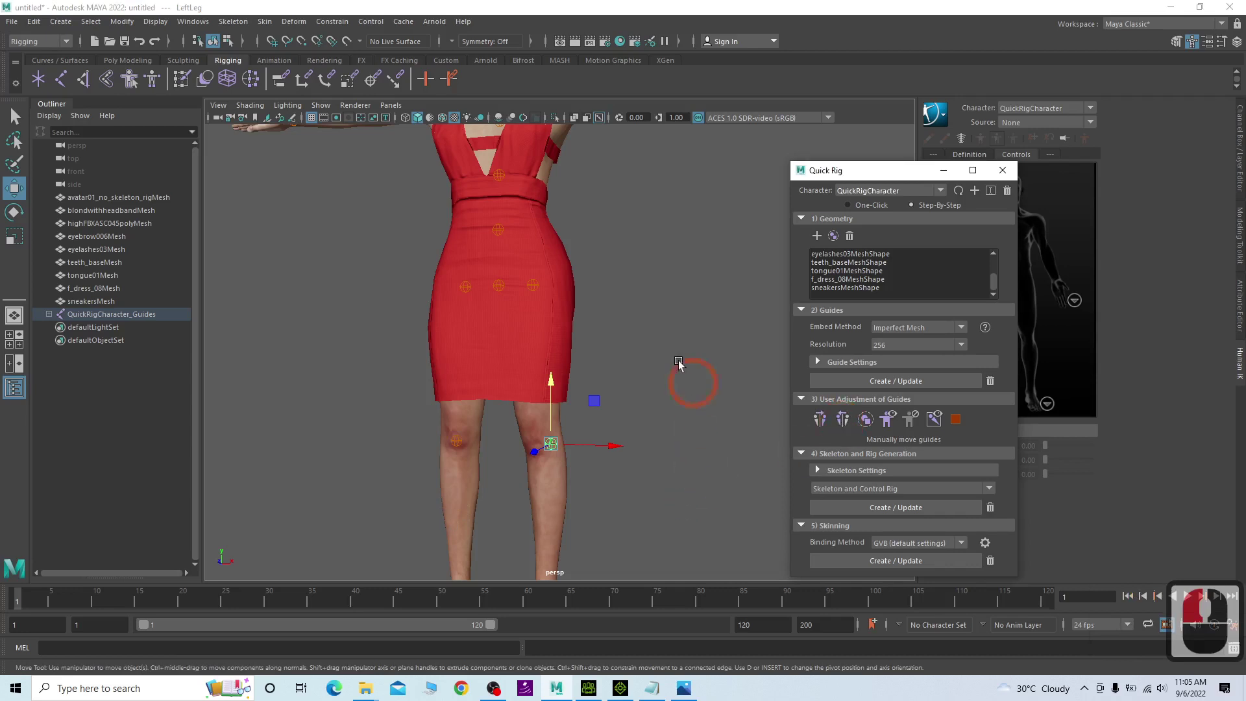
Move the LeftForeArm guide slightly inward onto the elbow and mirror its position to the right arm.
scroll(679, 360, down, 3)
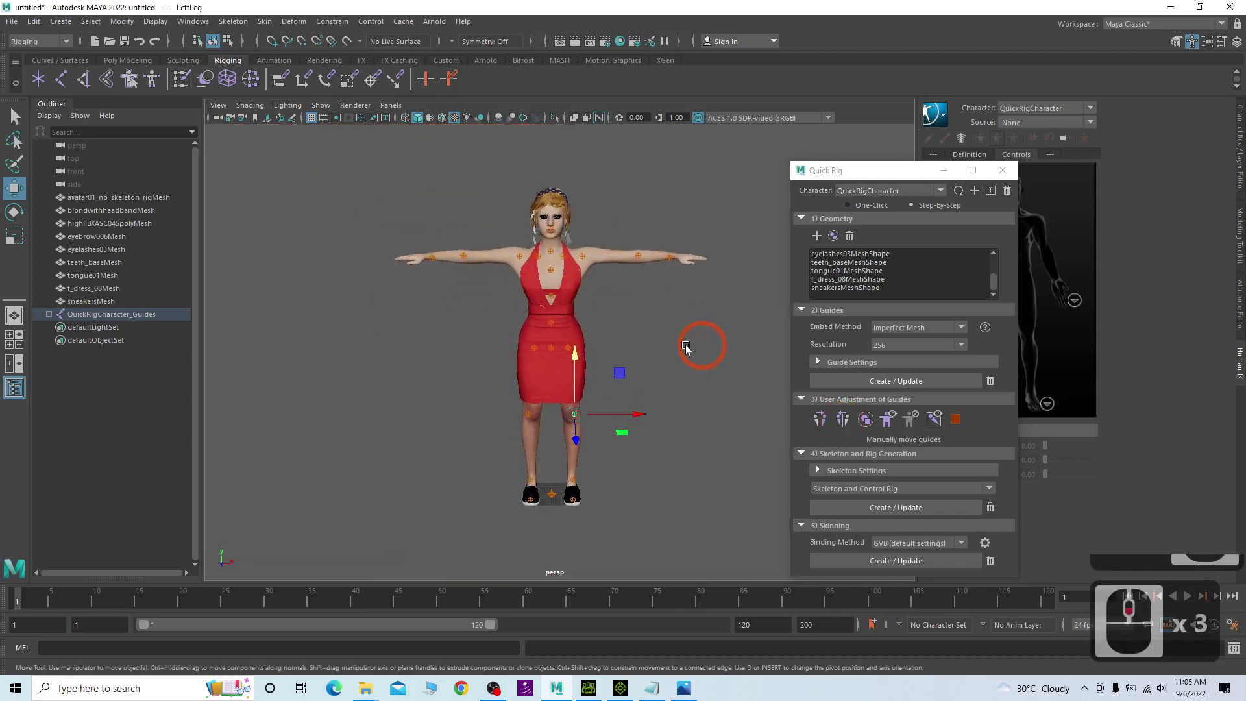
scroll(686, 349, up, 8)
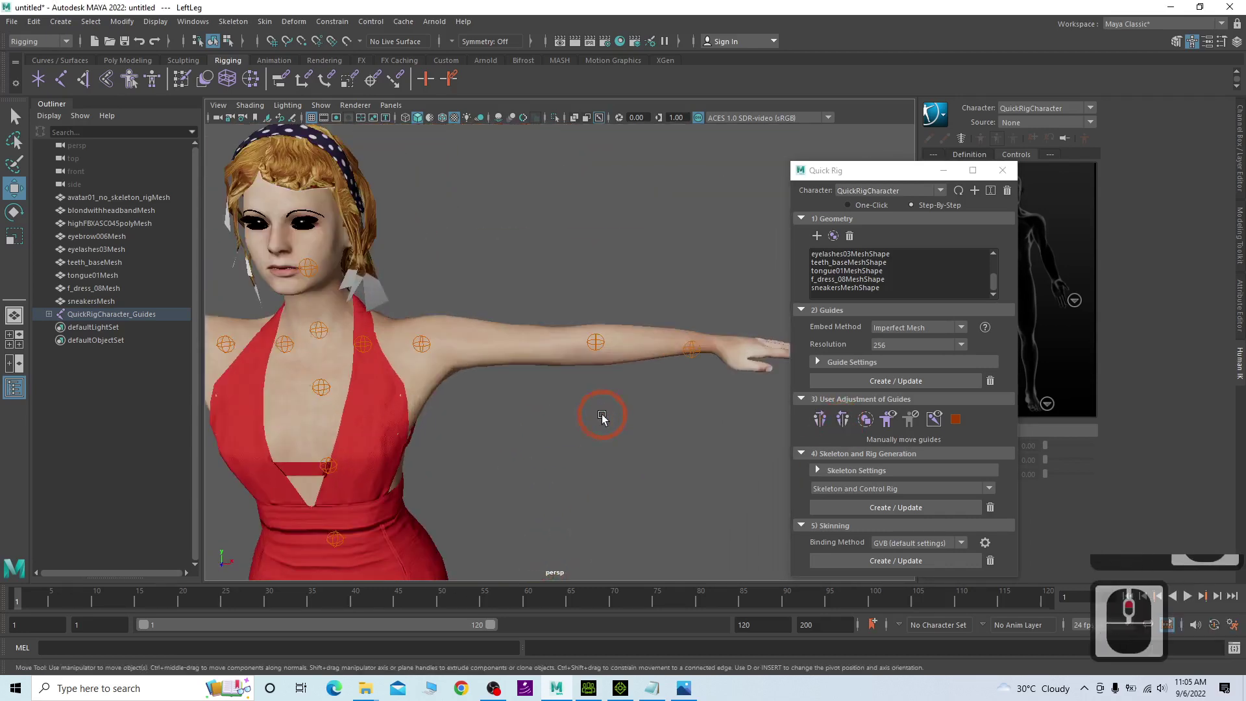
click(605, 342)
click(598, 340)
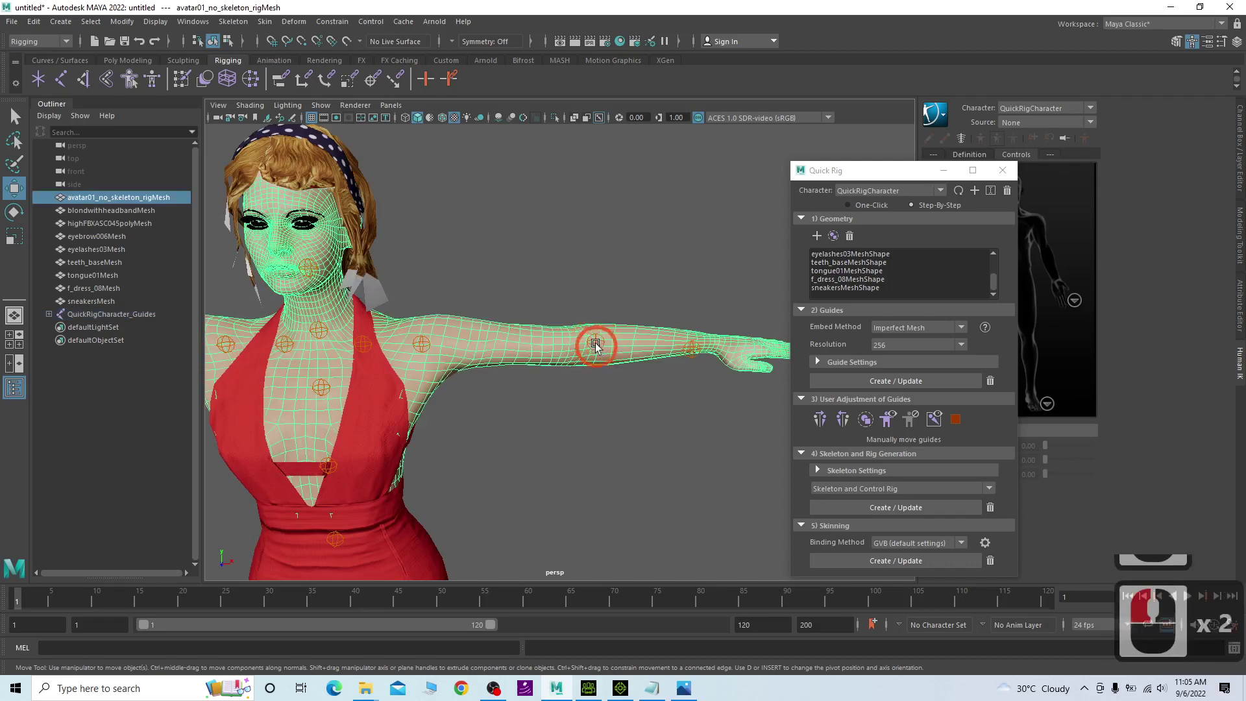
click(605, 359)
click(594, 344)
click(595, 344)
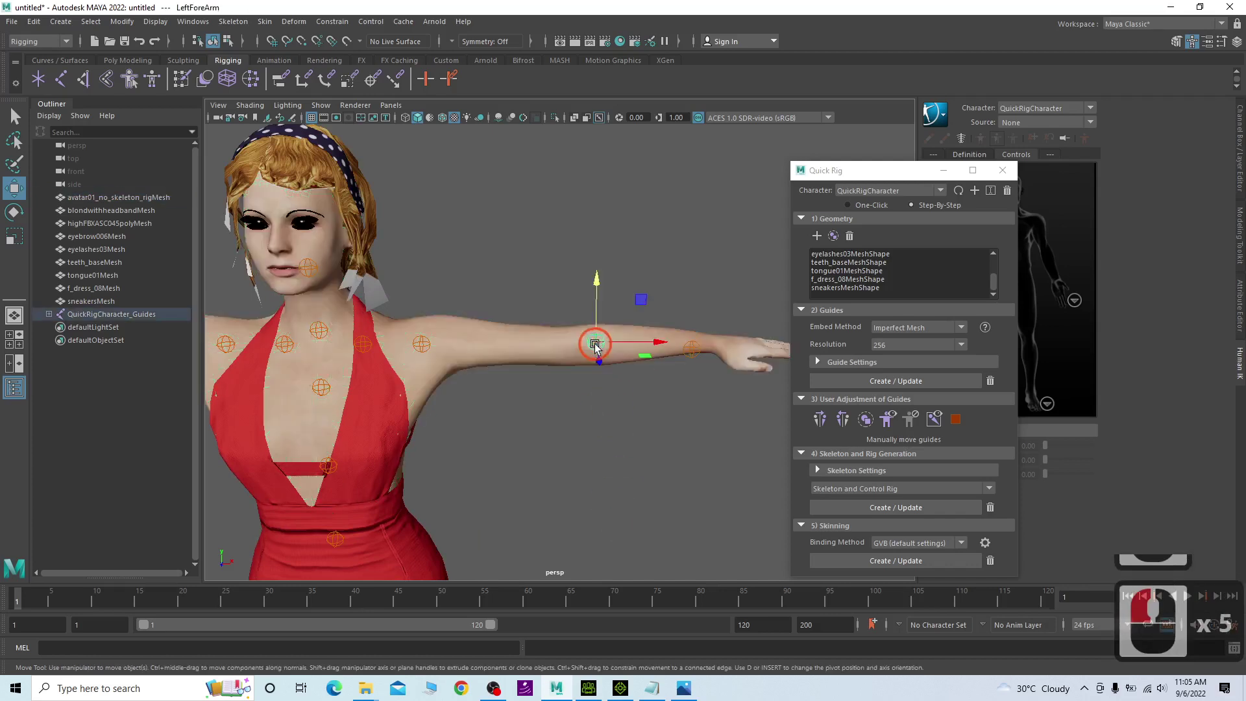
drag(657, 342, 640, 346)
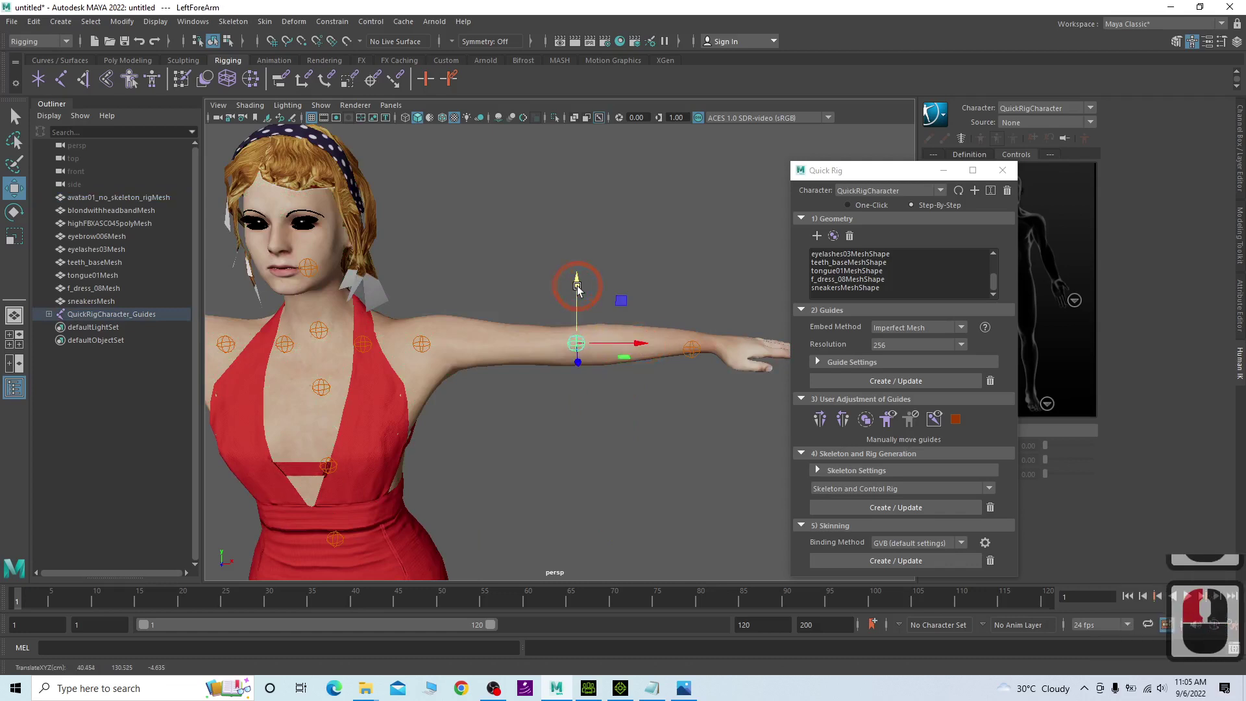
scroll(568, 480, down, 3)
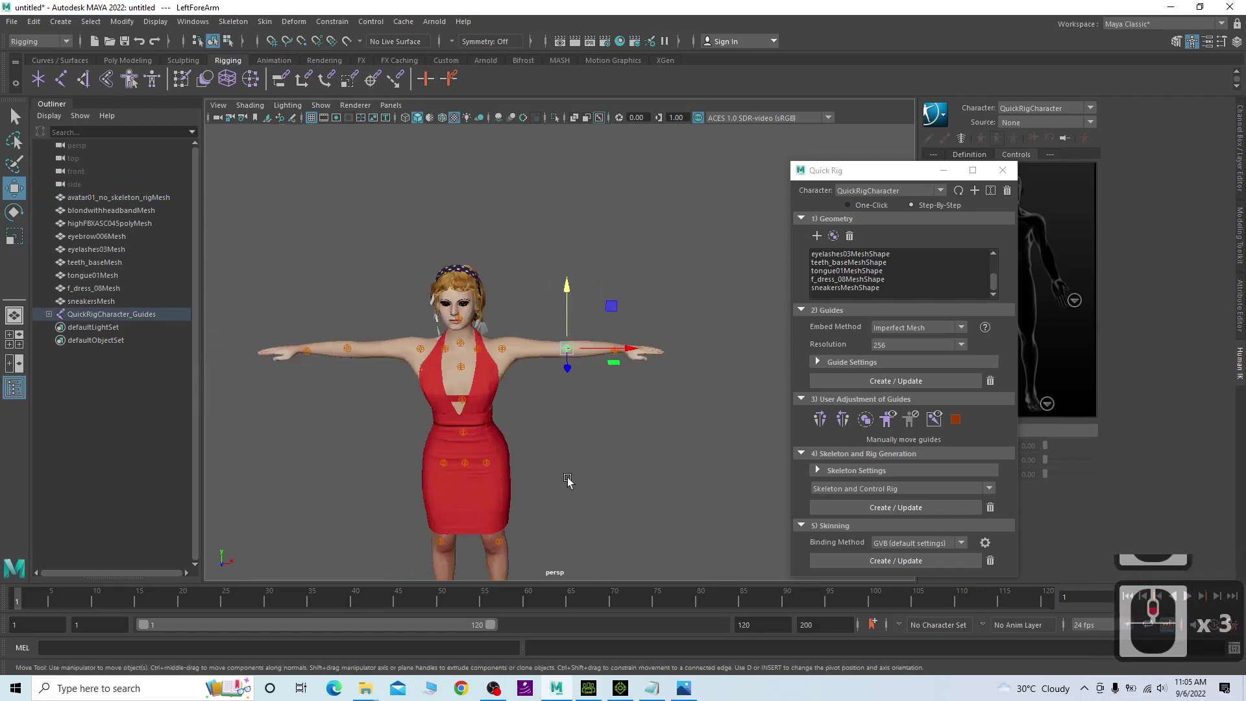
click(842, 419)
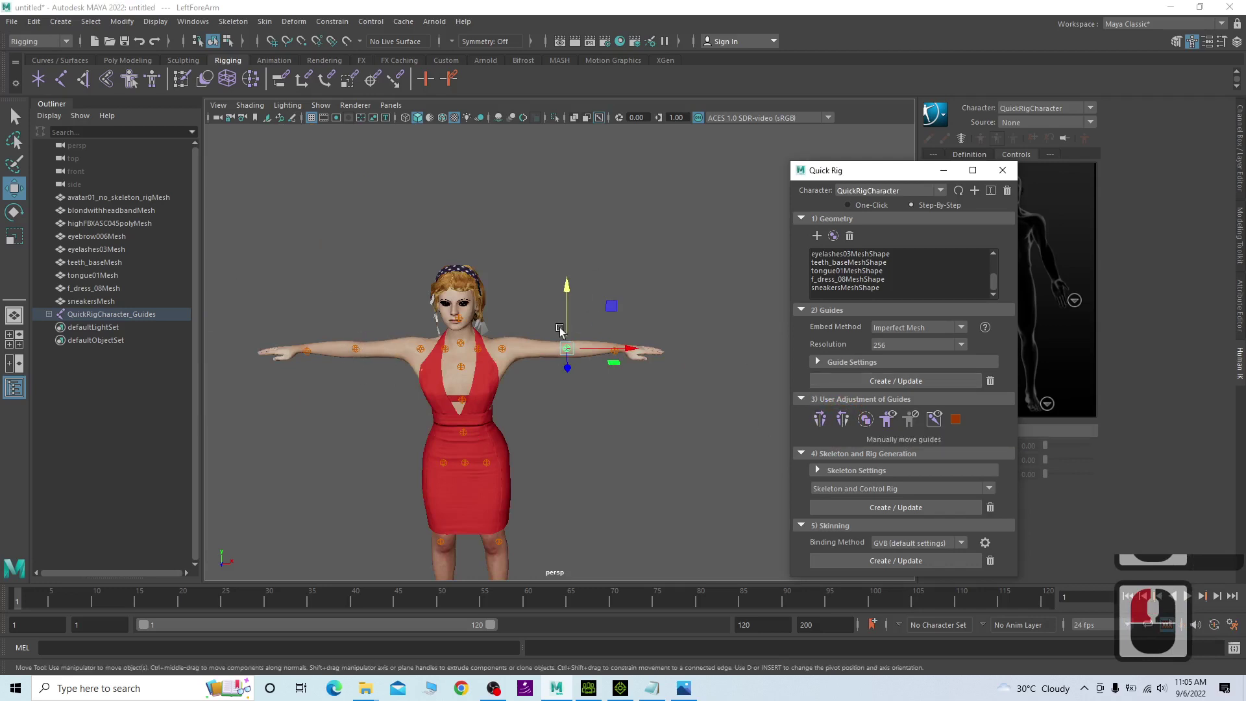
Move the LeftHand guide slightly outward and up onto the wrist, and mirror its position to the right arm.
scroll(630, 418, up, 3)
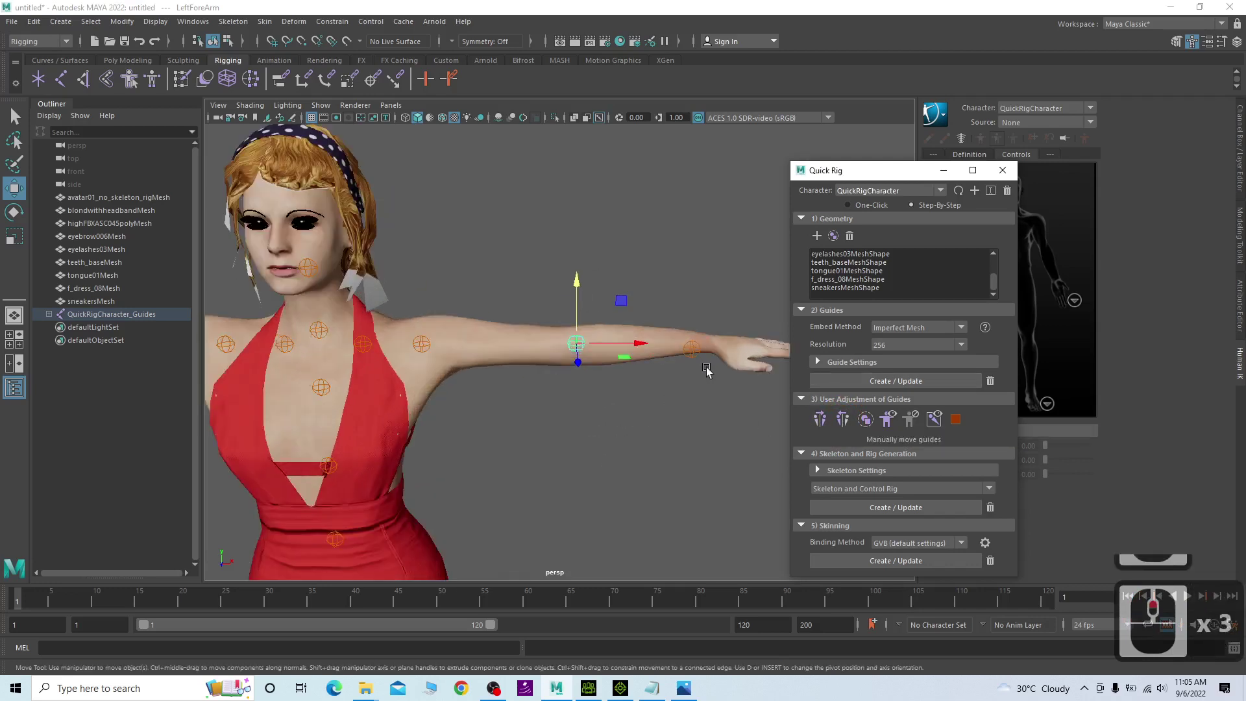
click(691, 348)
scroll(668, 371, down, 3)
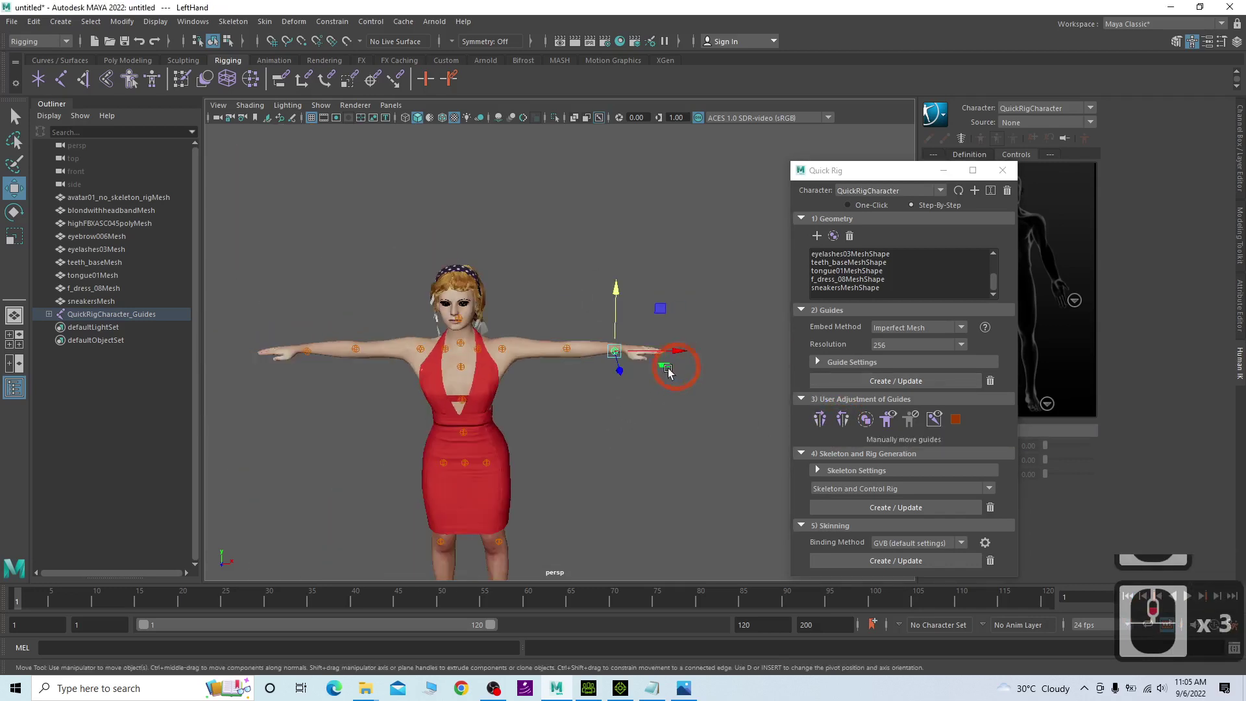
click(302, 354)
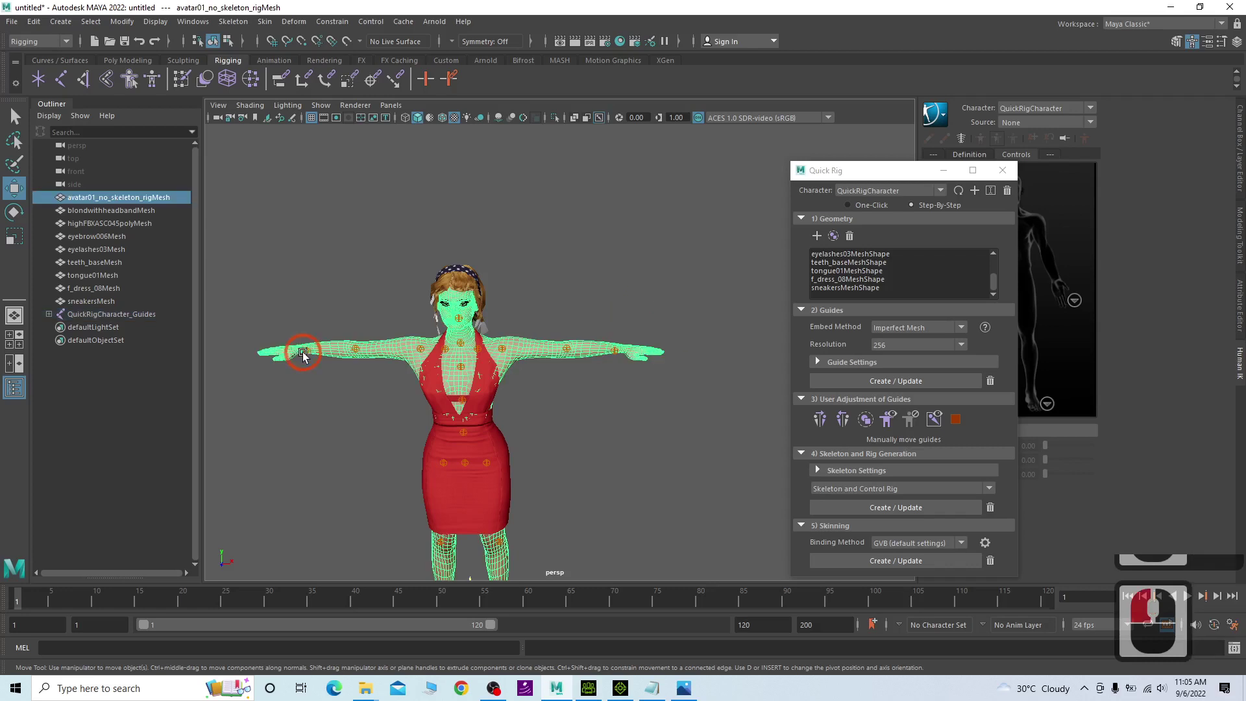
click(656, 429)
click(610, 355)
click(613, 354)
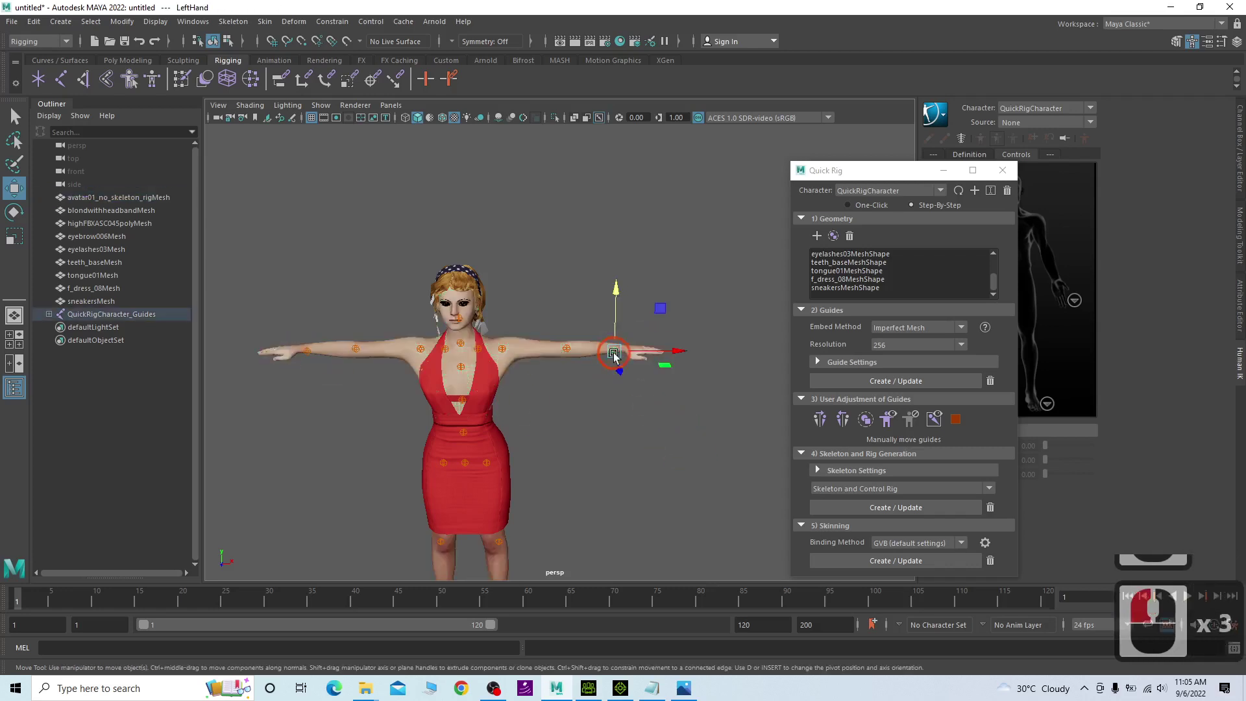
drag(682, 357, 688, 354)
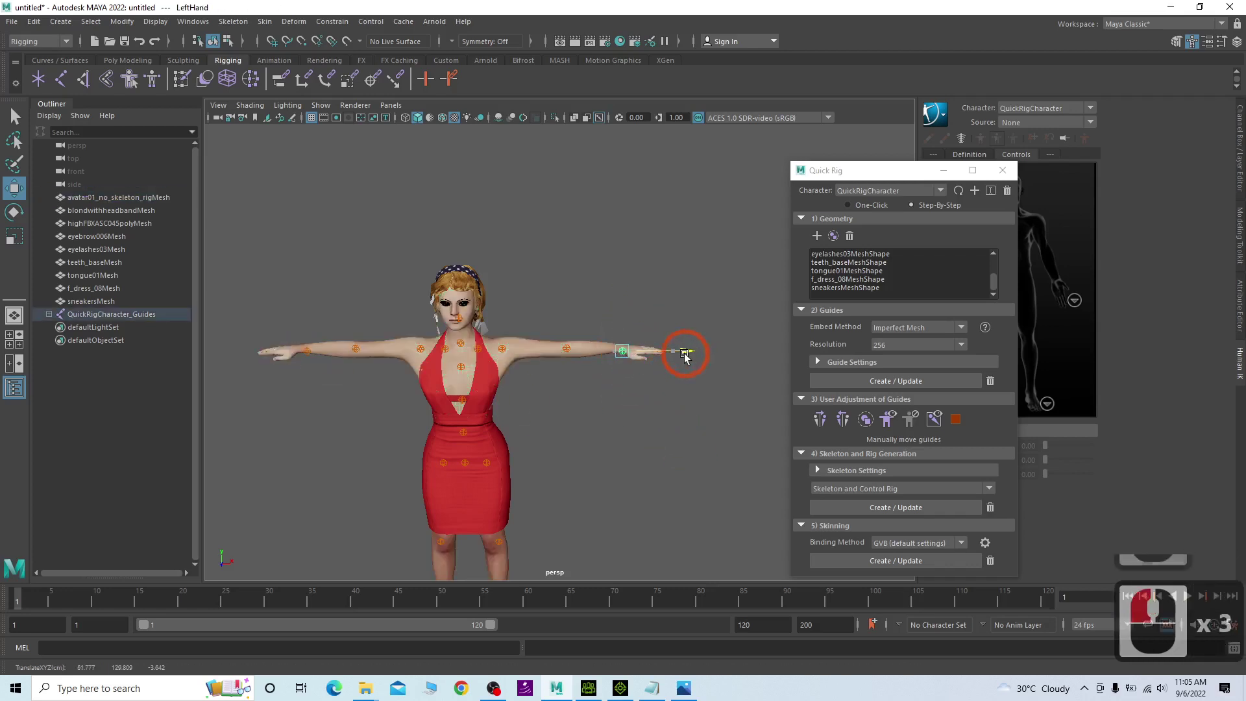
drag(623, 292, 625, 288)
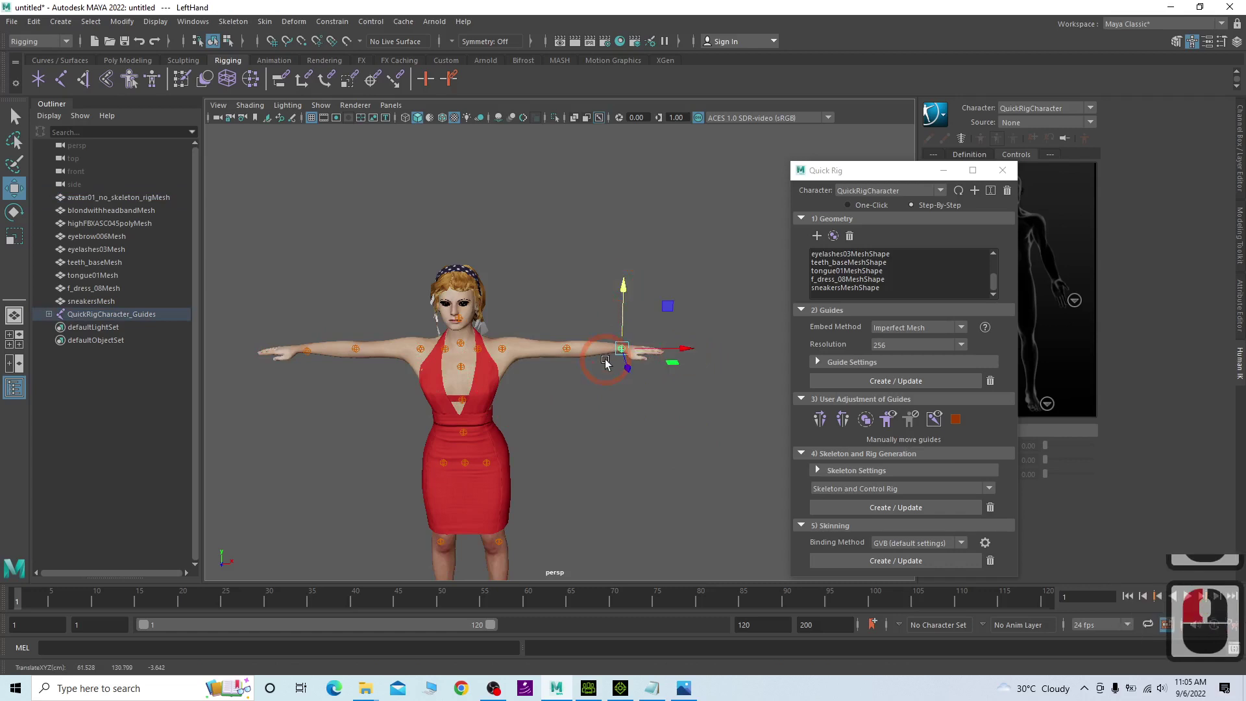
click(842, 422)
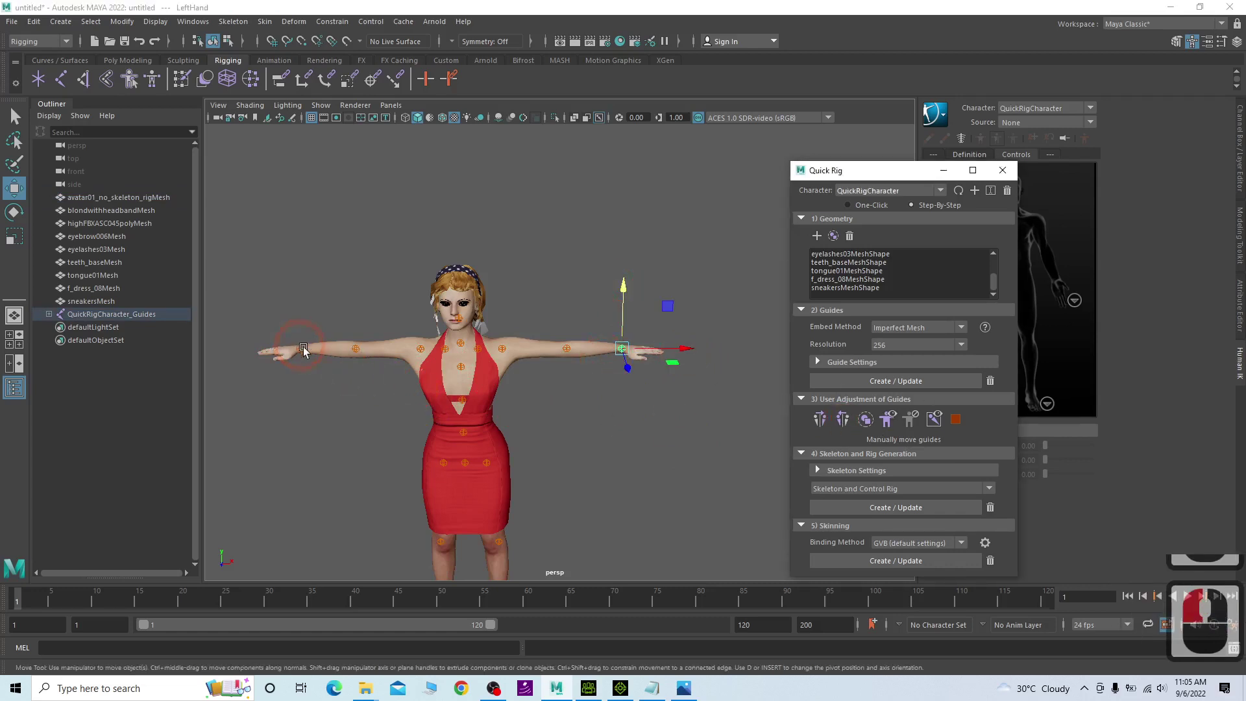
Nudge the LeftLeg guide sideways to centre it on the knee and check the guides on the whole avatar.
alt+drag(527, 409, 692, 407)
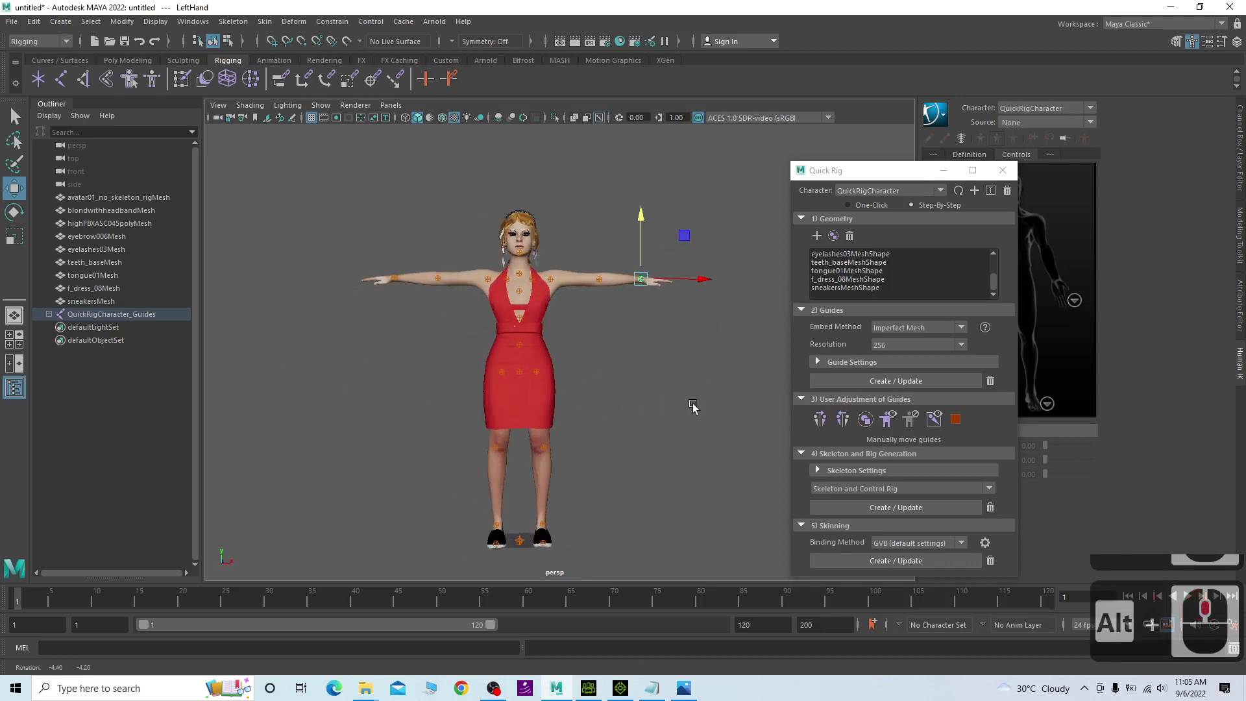
scroll(519, 508, up, 2)
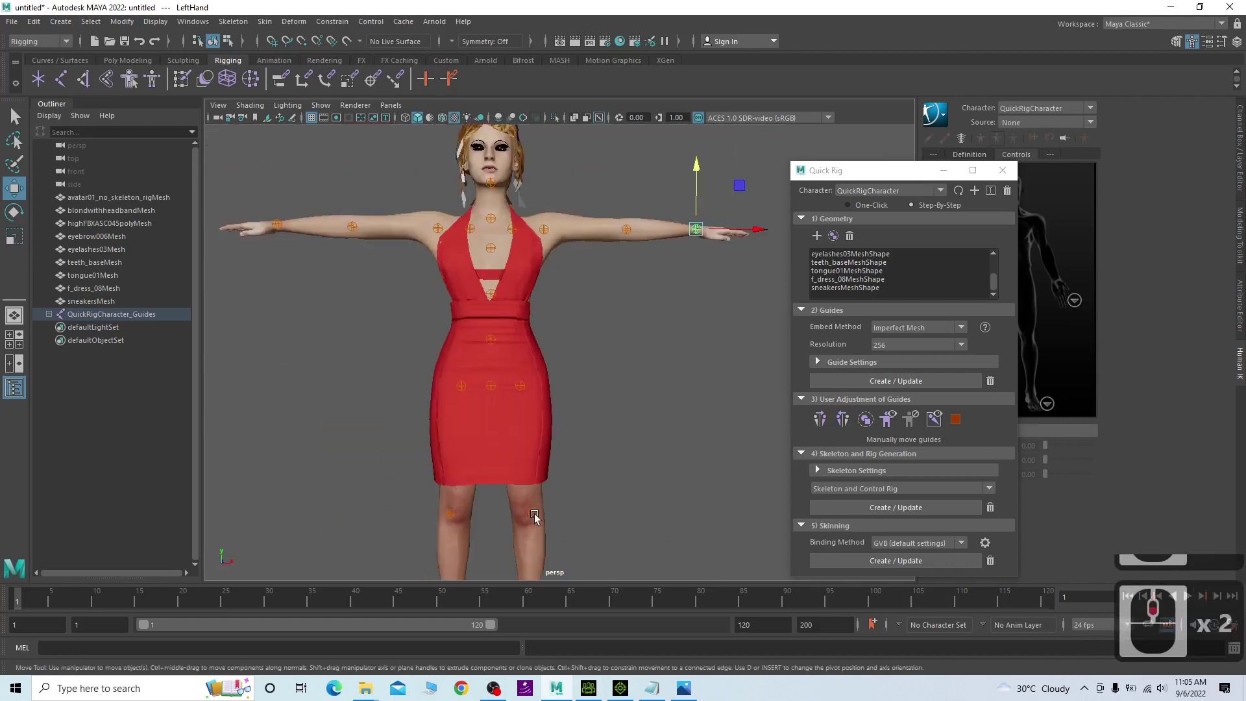
drag(534, 516, 593, 519)
click(534, 512)
scroll(590, 517, down, 2)
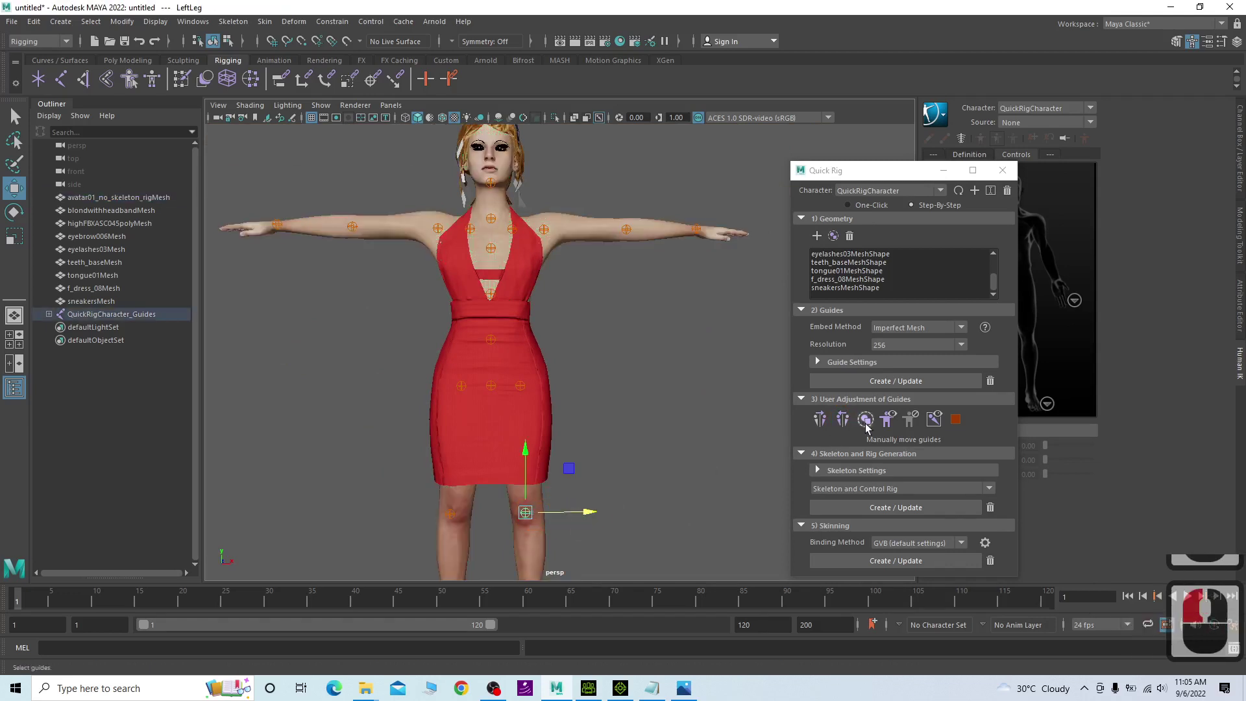
scroll(604, 448, down, 4)
scroll(604, 448, up, 2)
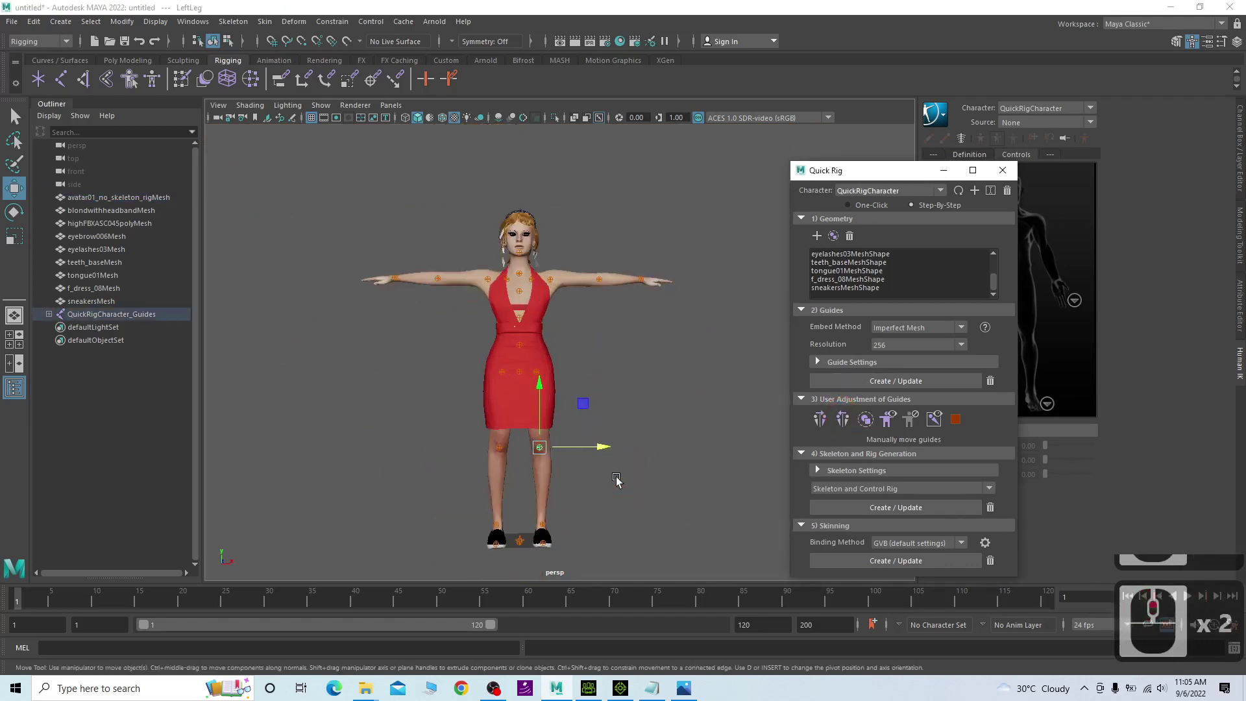
Generate the skeleton and control rig from the adjusted guides, and bind the meshes to it with GVB (default settings).
scroll(657, 432, up, 2)
alt+drag(657, 431, 720, 389)
click(919, 507)
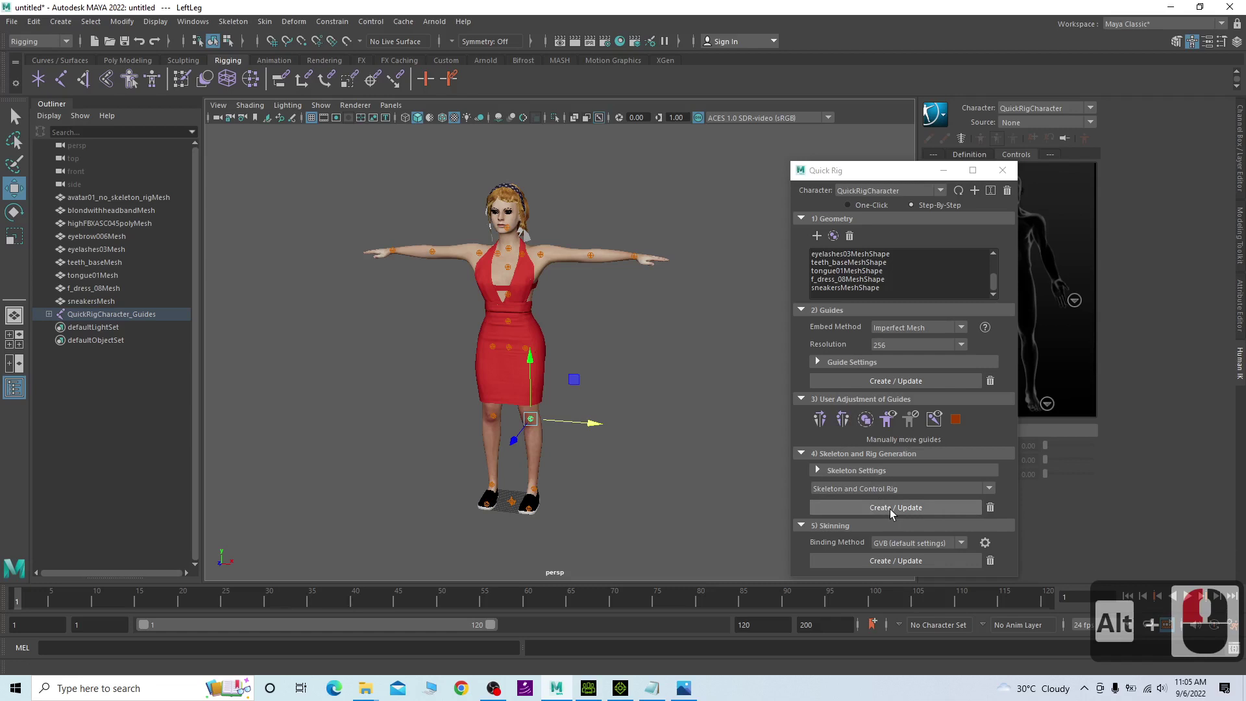
click(890, 509)
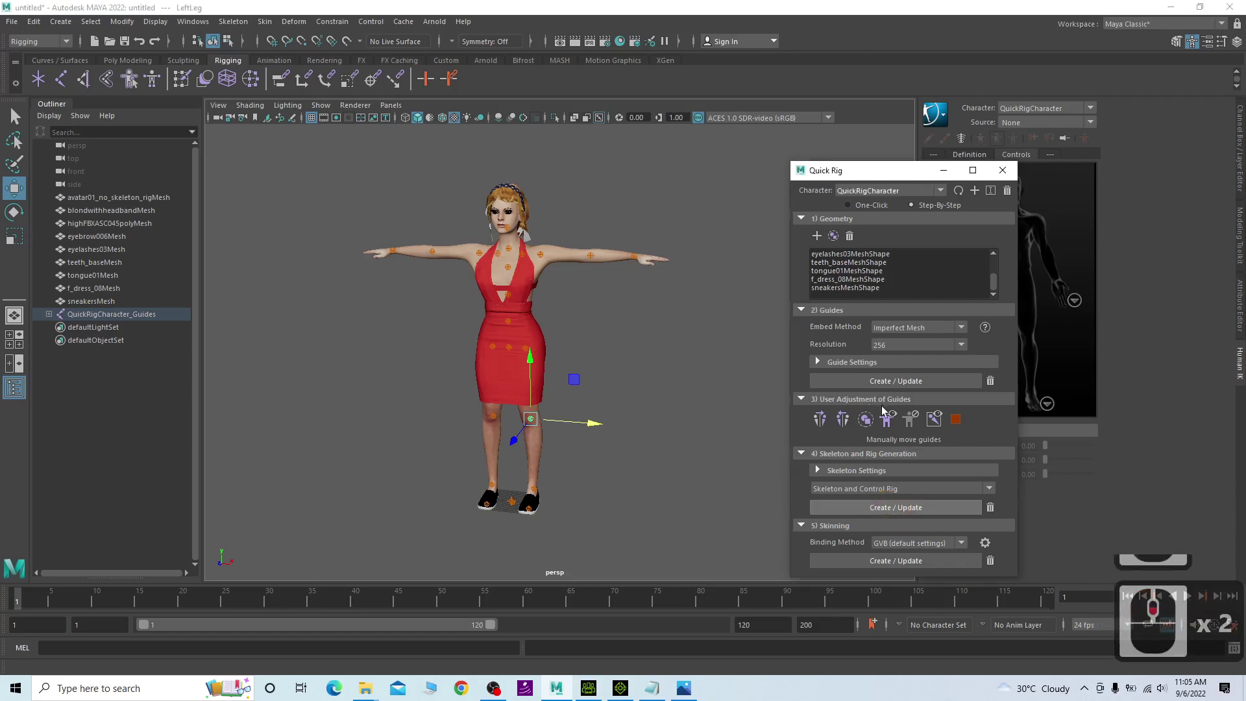
click(889, 563)
click(905, 562)
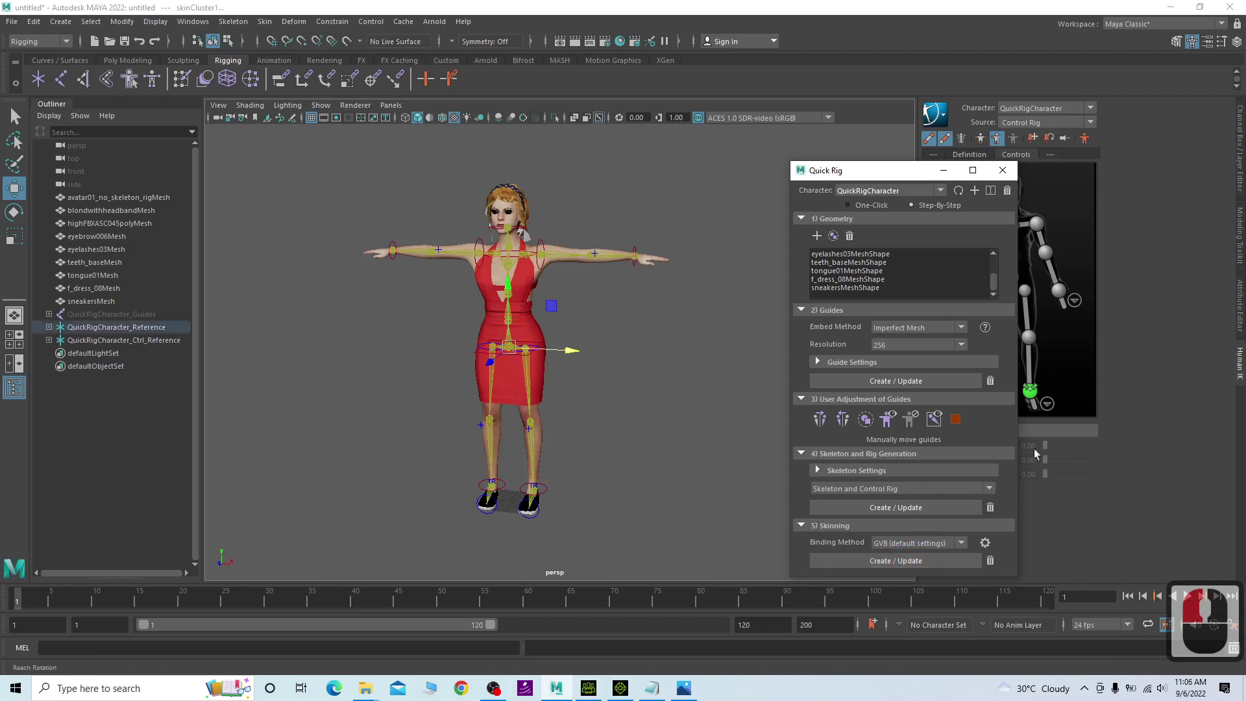
Inspect the bound avatar and its skeleton from the front and back, checking where the body mesh meets the dress.
scroll(584, 383, up, 2)
alt+drag(700, 370, 651, 351)
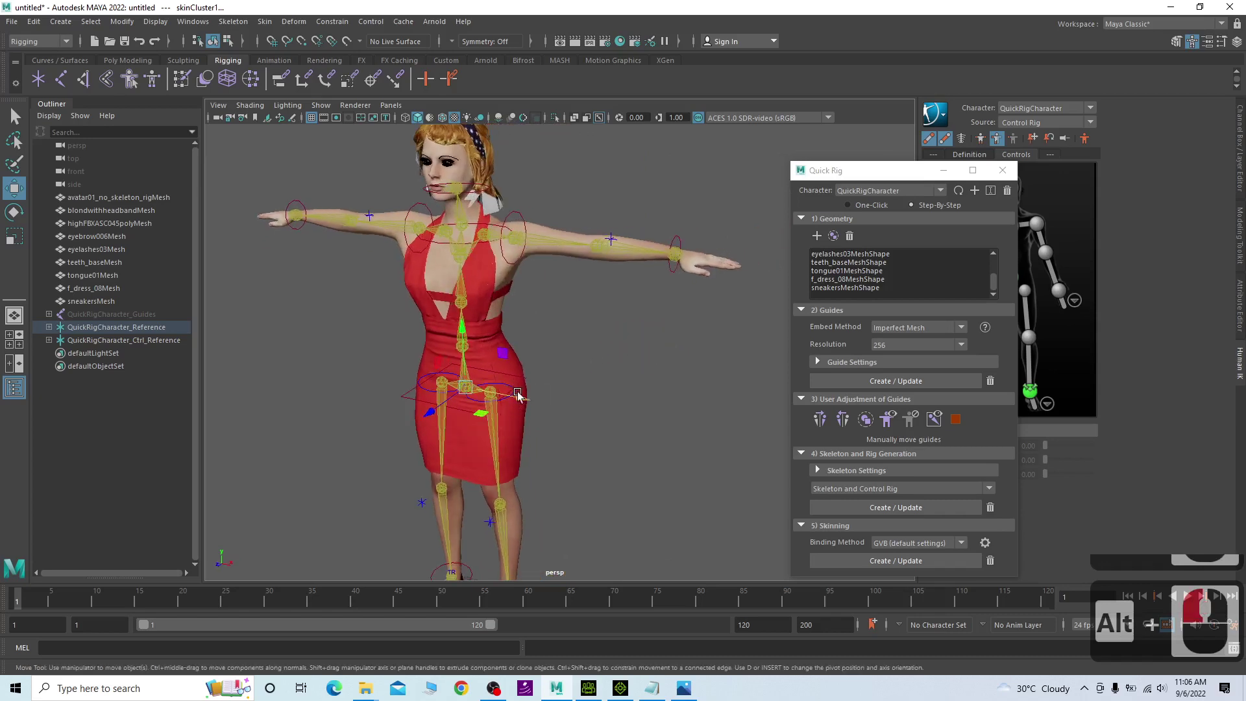
alt+drag(667, 458, 549, 457)
scroll(590, 459, down, 2)
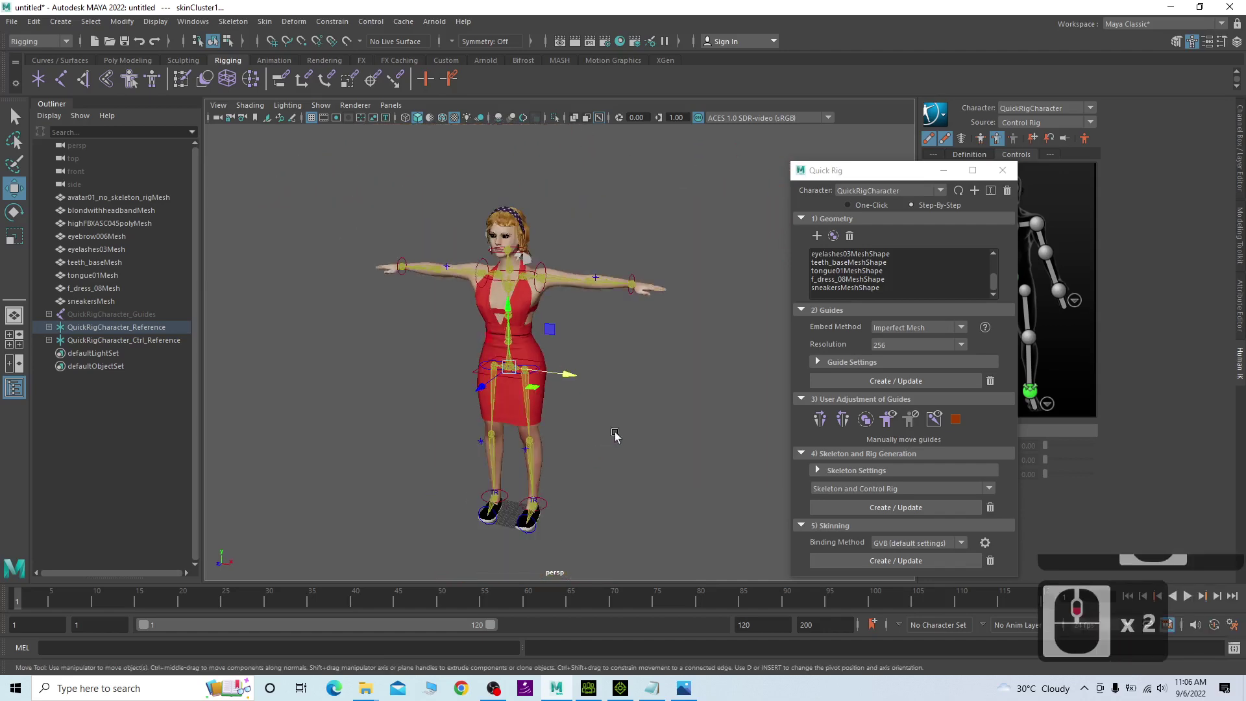
scroll(609, 422, up, 2)
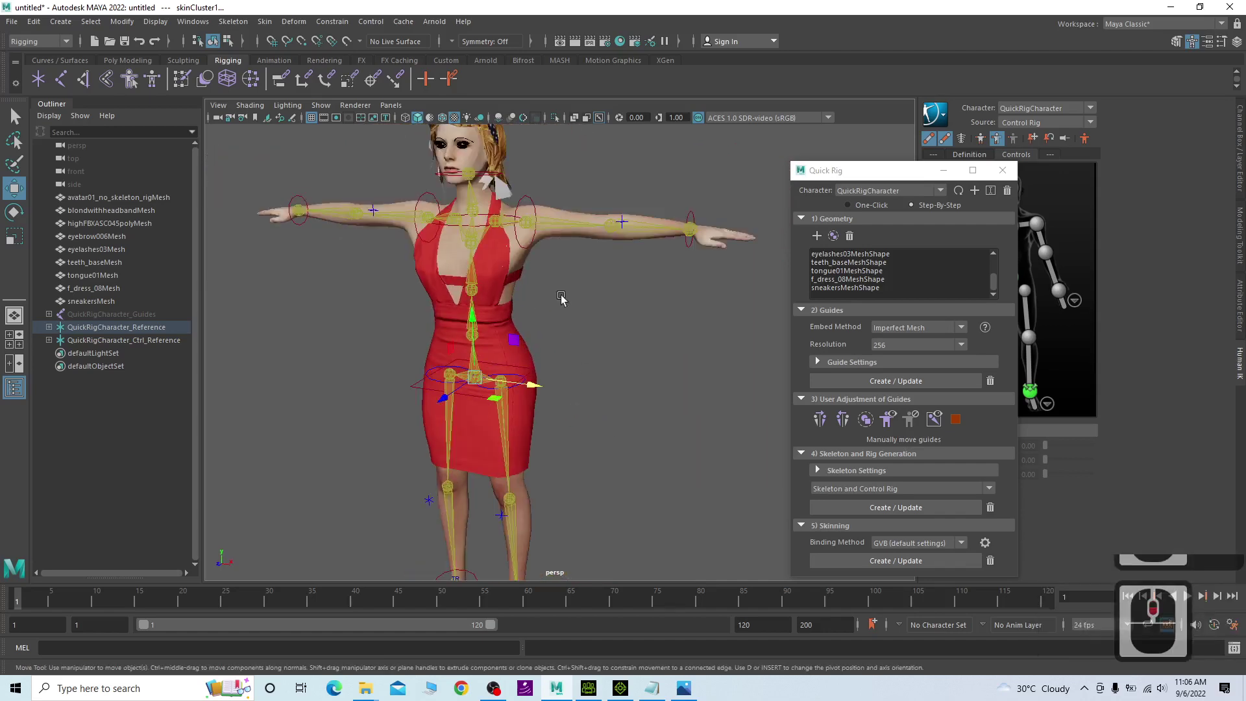
click(506, 260)
click(478, 272)
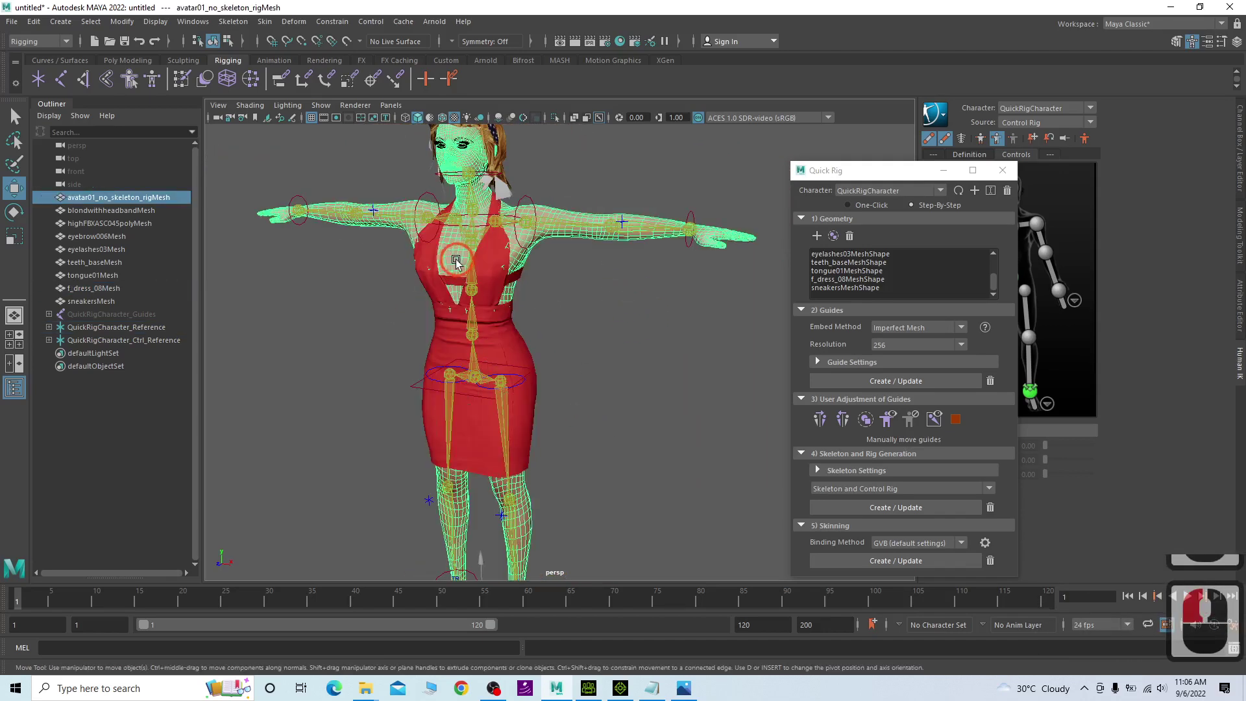
click(622, 316)
alt+drag(288, 368, 648, 363)
scroll(664, 261, up, 2)
scroll(612, 344, up, 4)
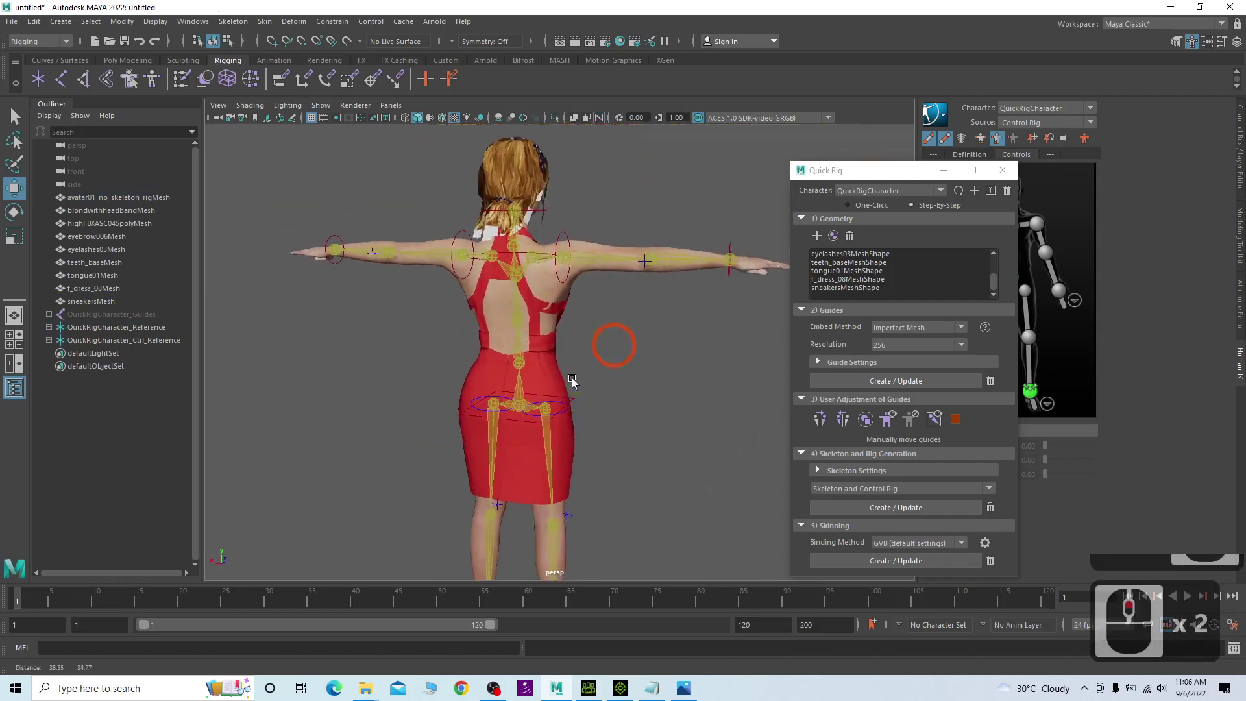
Select the f_dress_08Mesh dress and set up the Sculpt Tool with a size of 3.731 and a strength of 3.049.
click(516, 263)
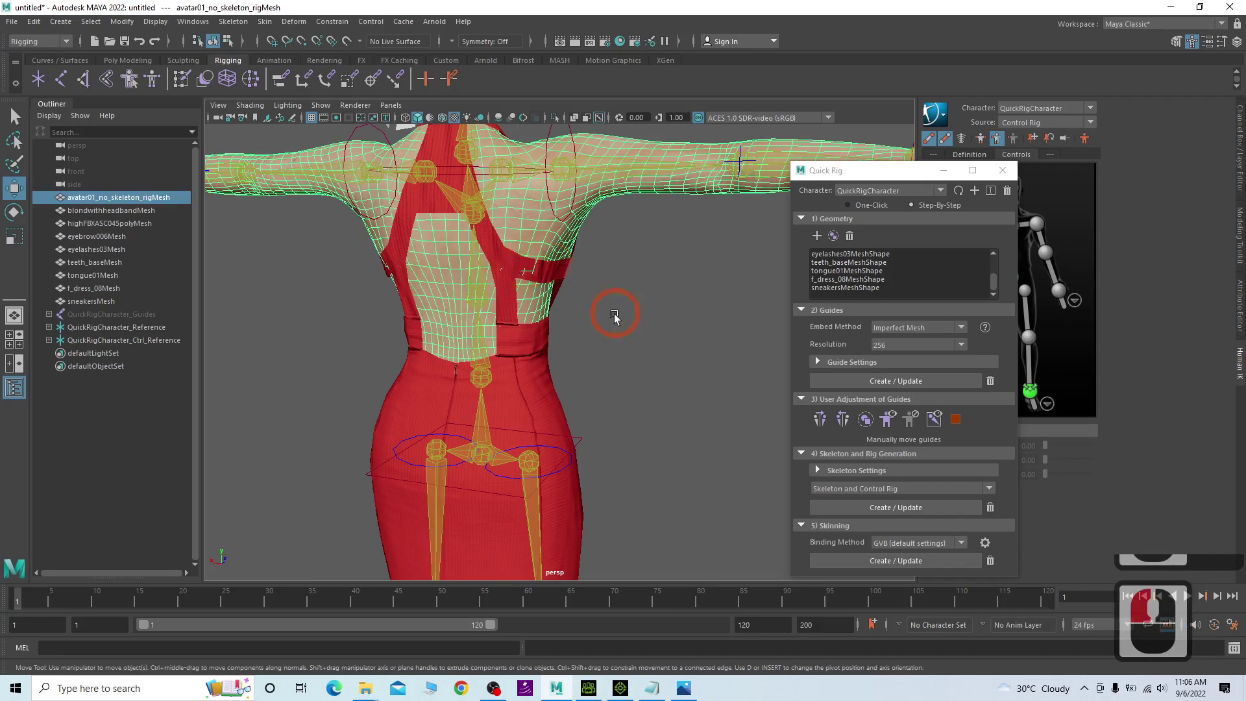
click(526, 262)
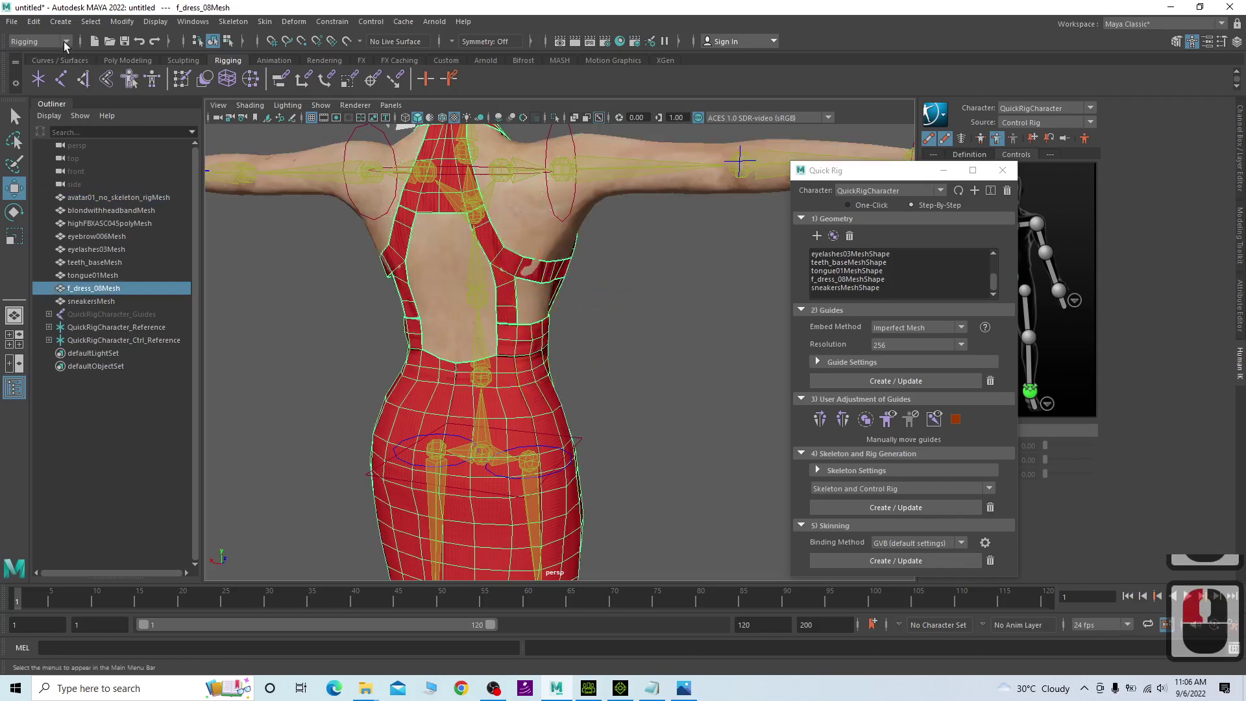
click(183, 60)
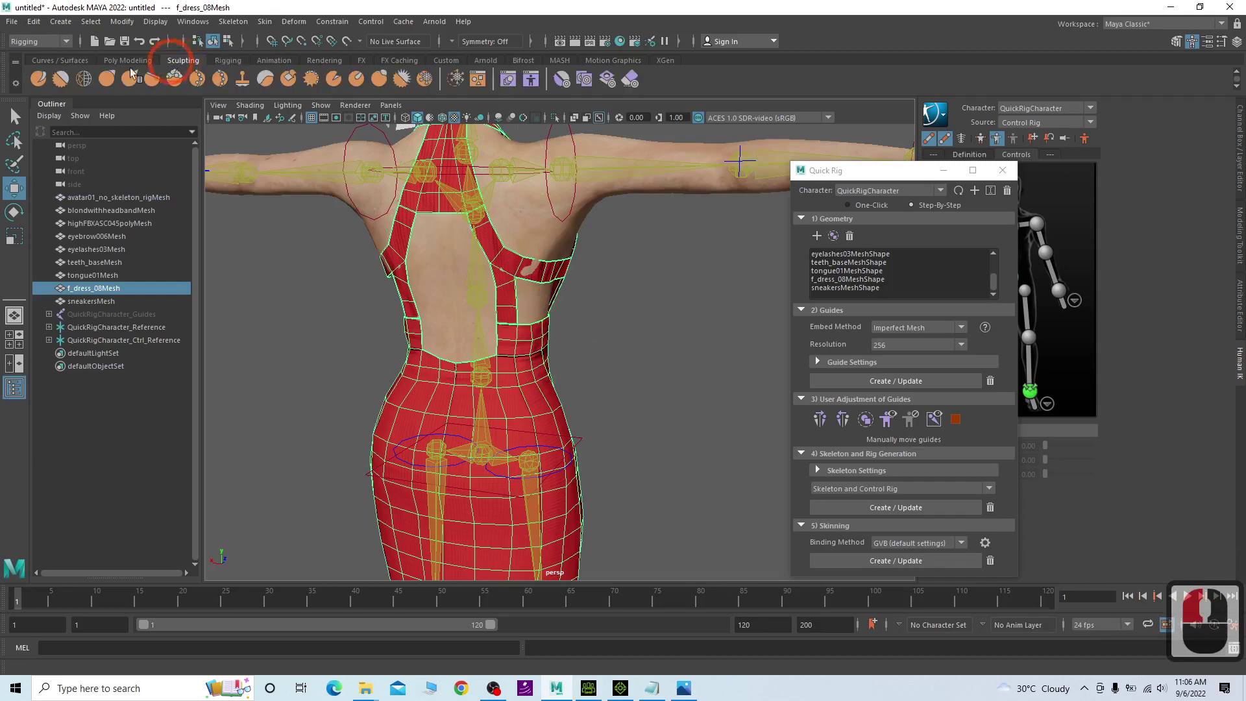
double_click(39, 77)
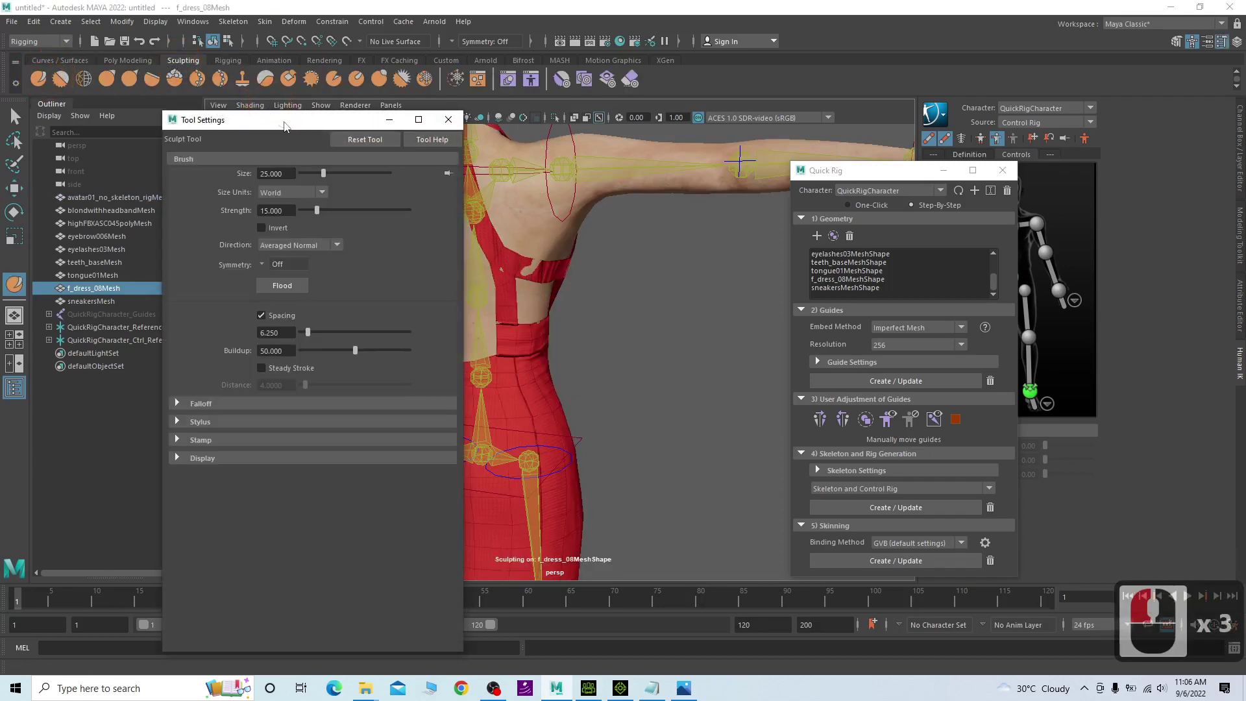
drag(284, 125, 170, 137)
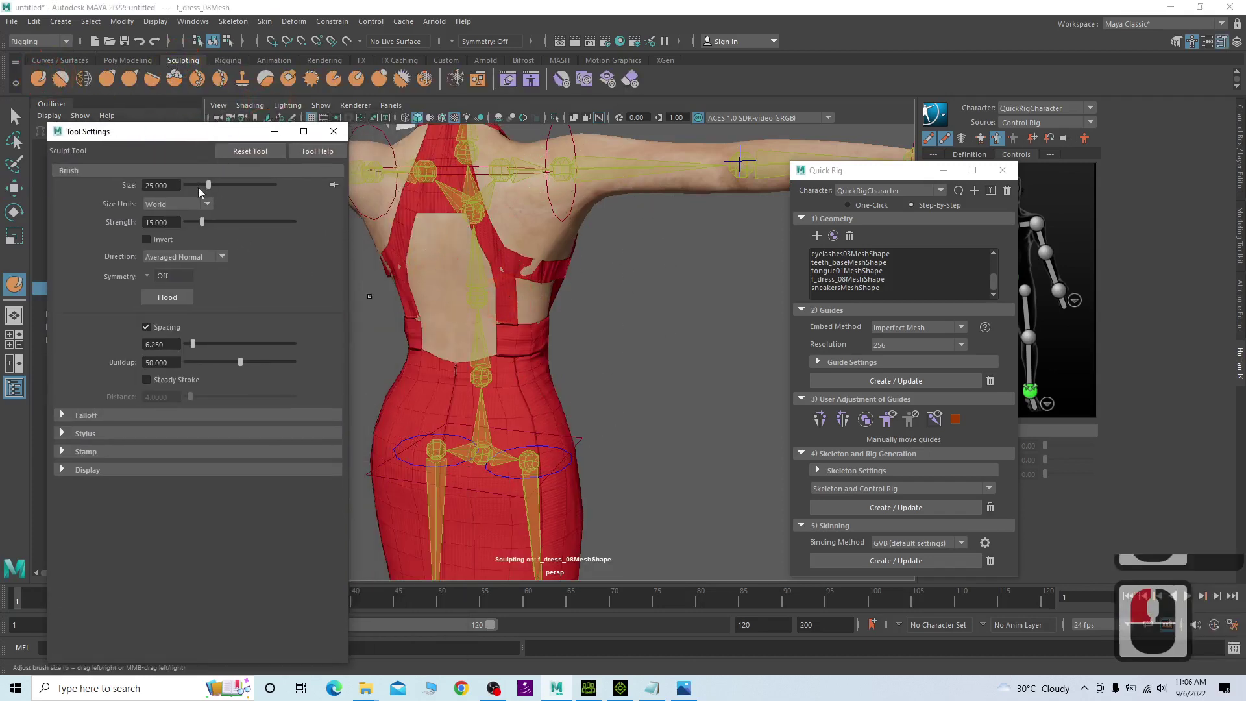
mouse_move(197, 187)
mouse_down()
mouse_move(187, 185)
mouse_move(189, 221)
mouse_up()
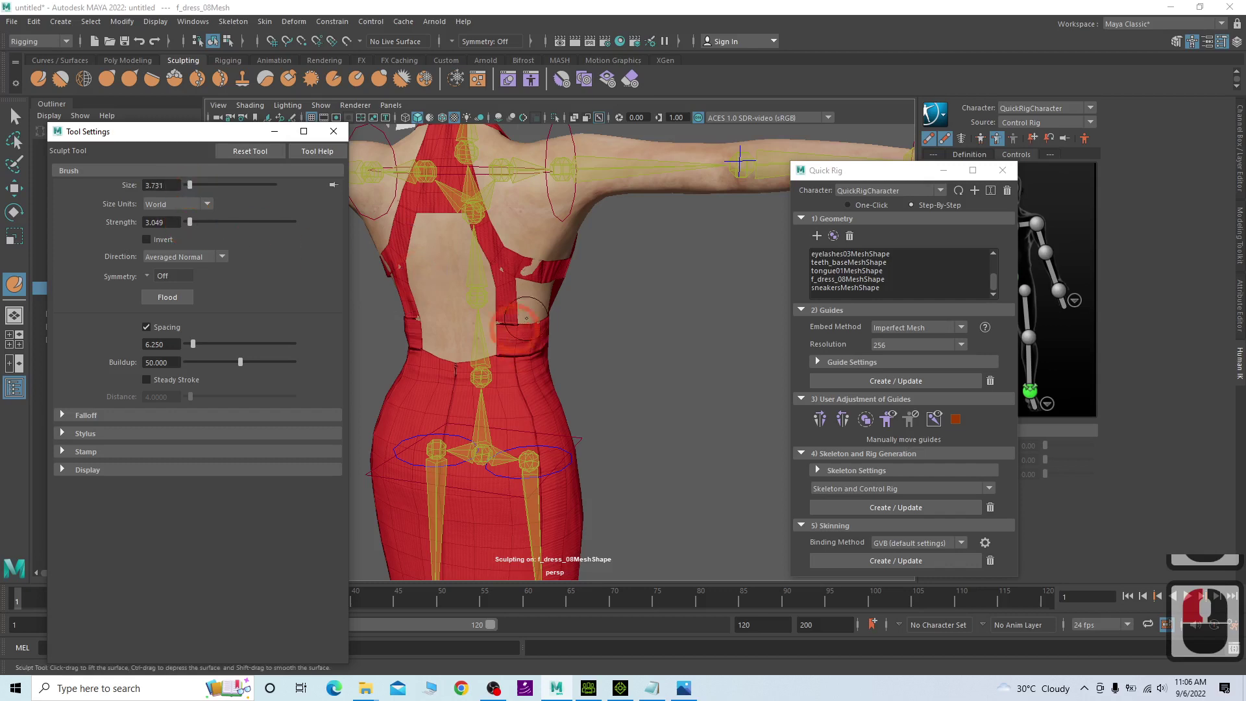
Try to sculpt the dress's back side strap outward over the patch of skin poking through.
click(531, 266)
click(531, 267)
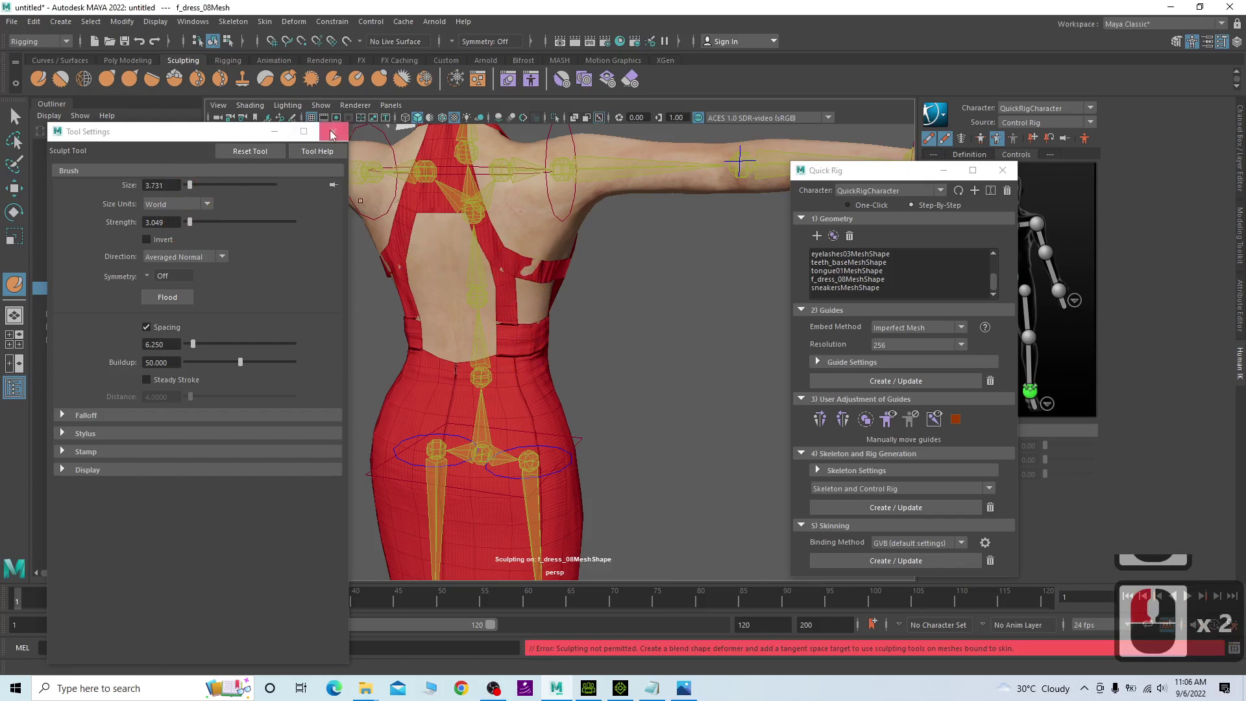
scroll(482, 216, down, 2)
drag(126, 141, 212, 169)
click(91, 288)
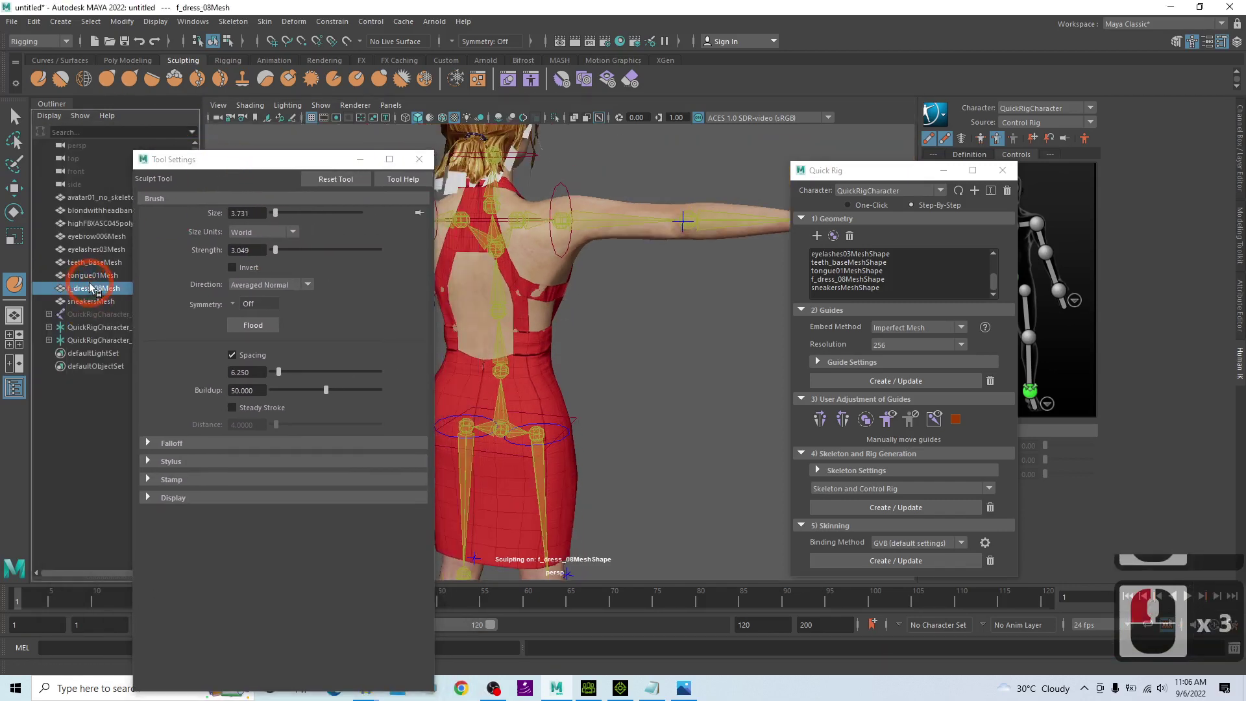
scroll(518, 244, up, 3)
click(528, 250)
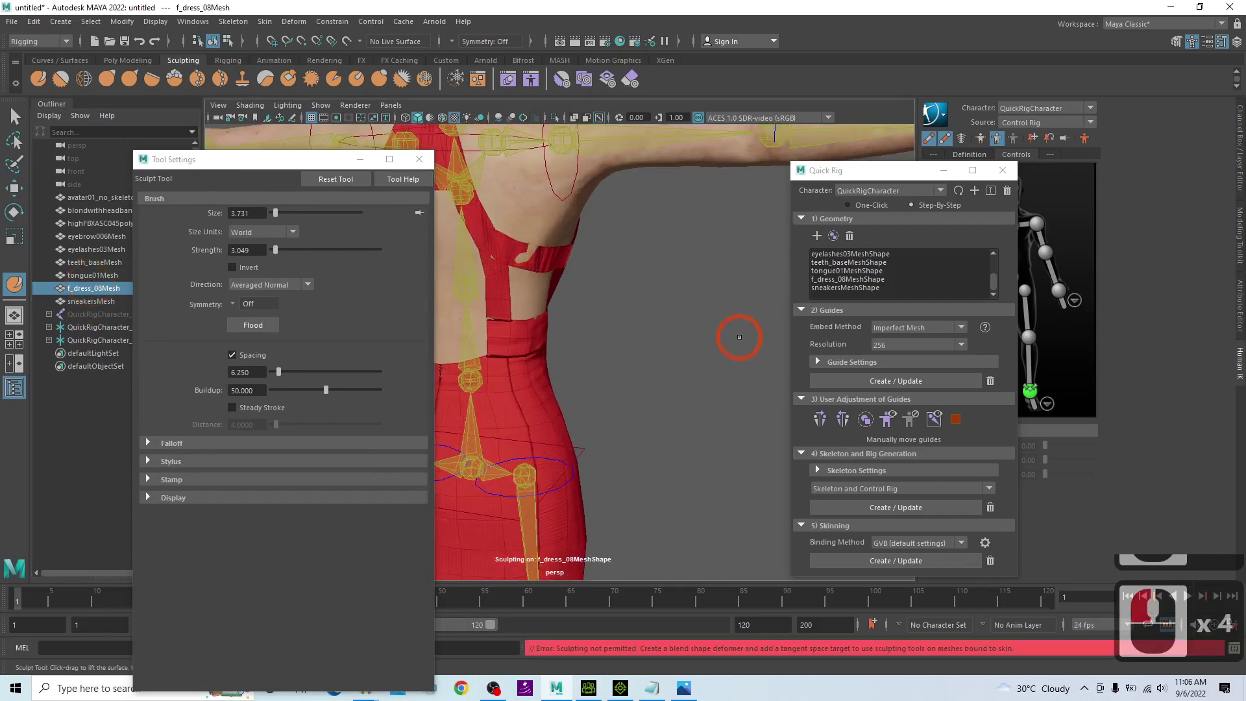
Return to object selection, reselect the dress mesh and reactivate the Sculpt Tool with its current settings.
scroll(738, 336, down, 3)
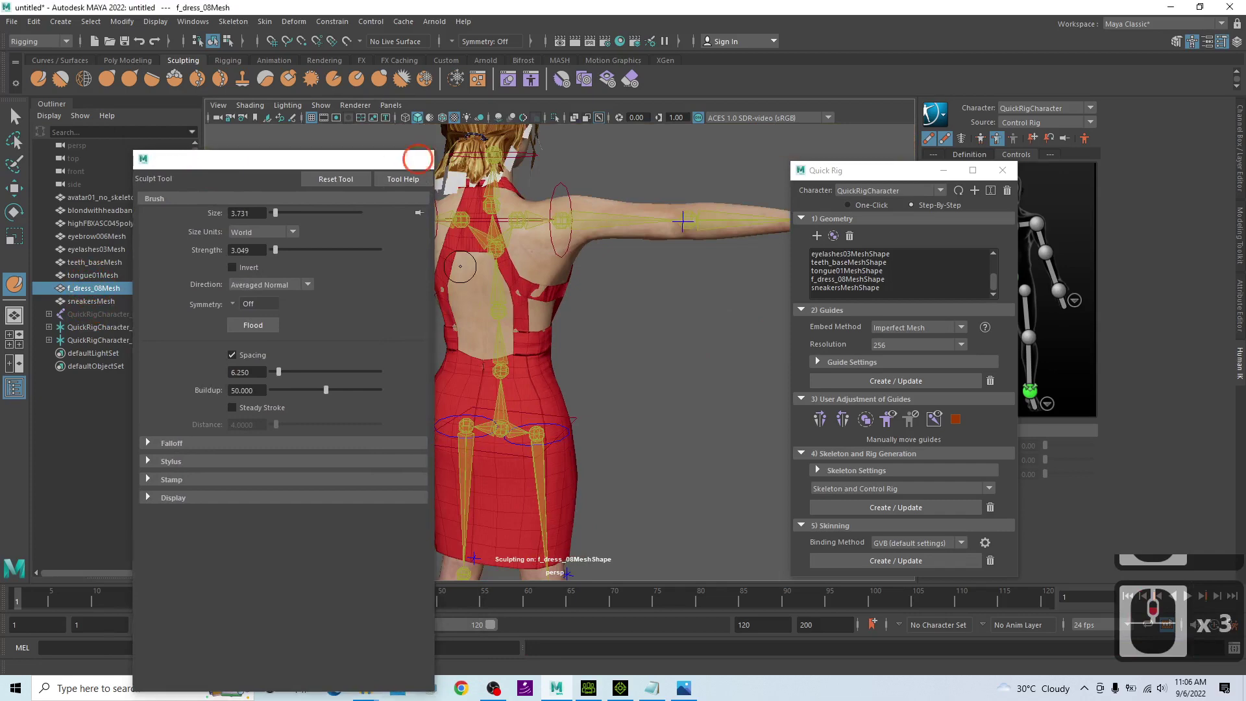
click(419, 160)
click(15, 117)
click(495, 295)
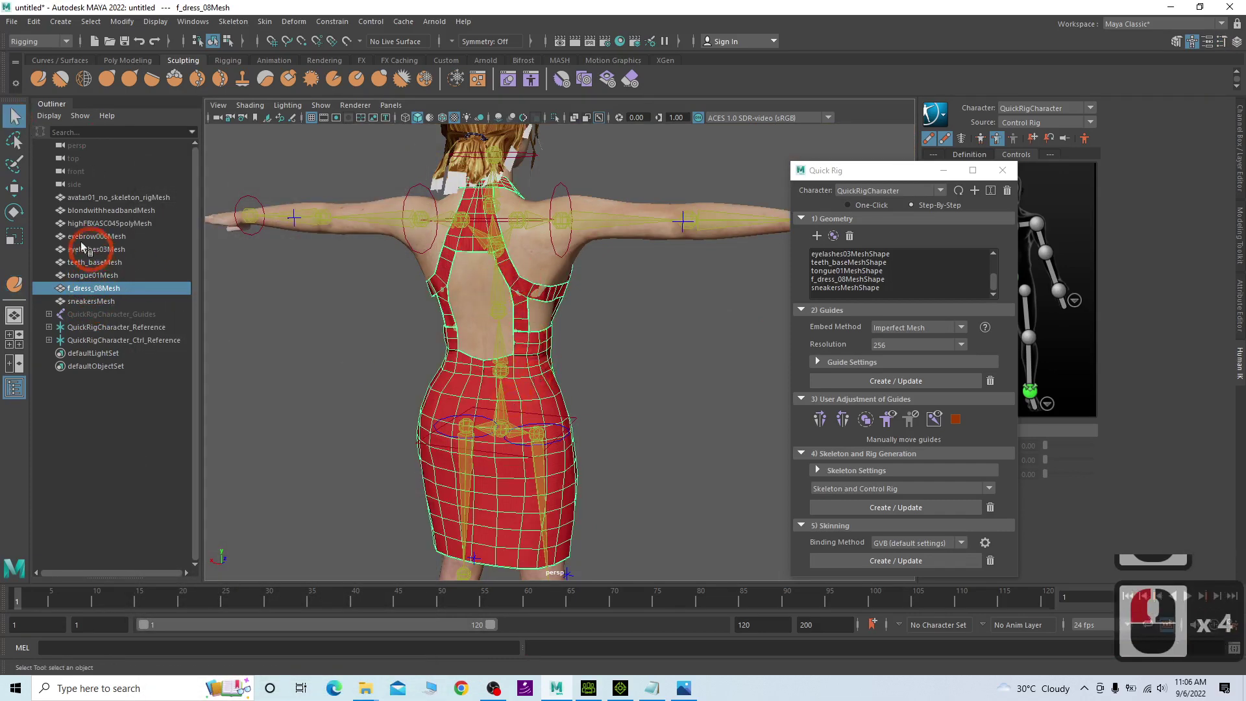
double_click(14, 285)
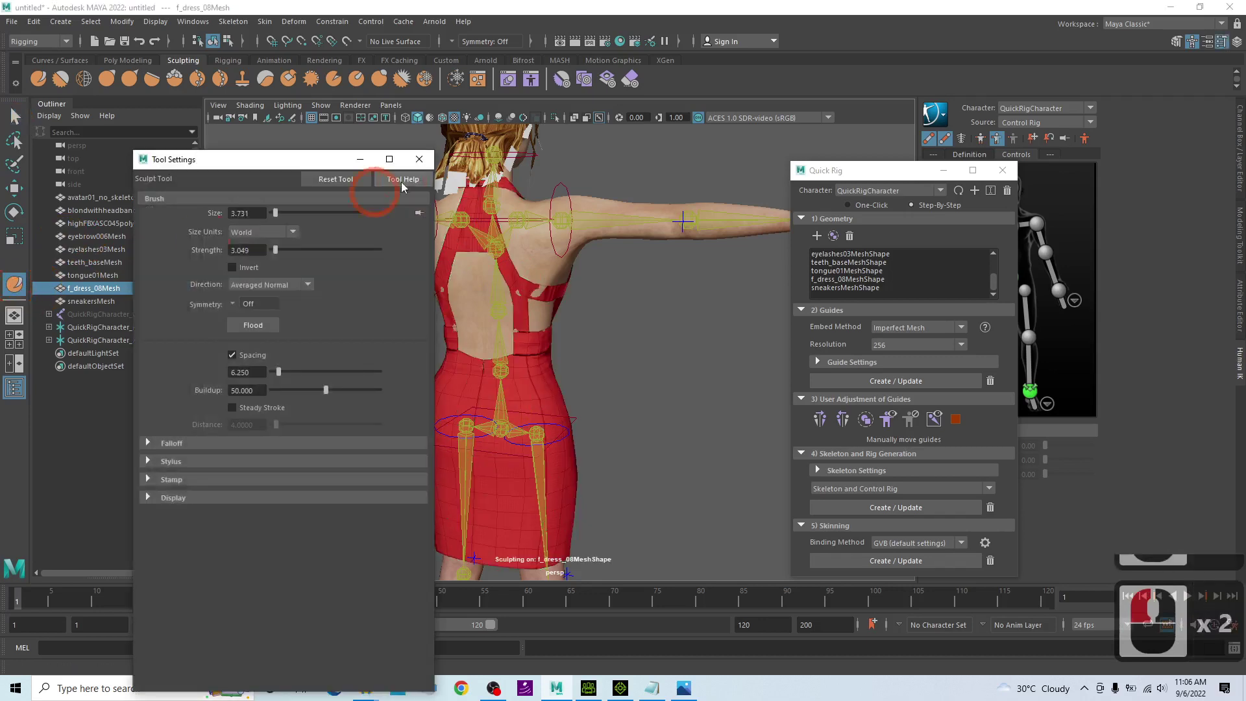
click(419, 160)
Switch the menu set from Rigging to Modeling.
alt+drag(346, 379, 303, 366)
click(67, 41)
click(26, 56)
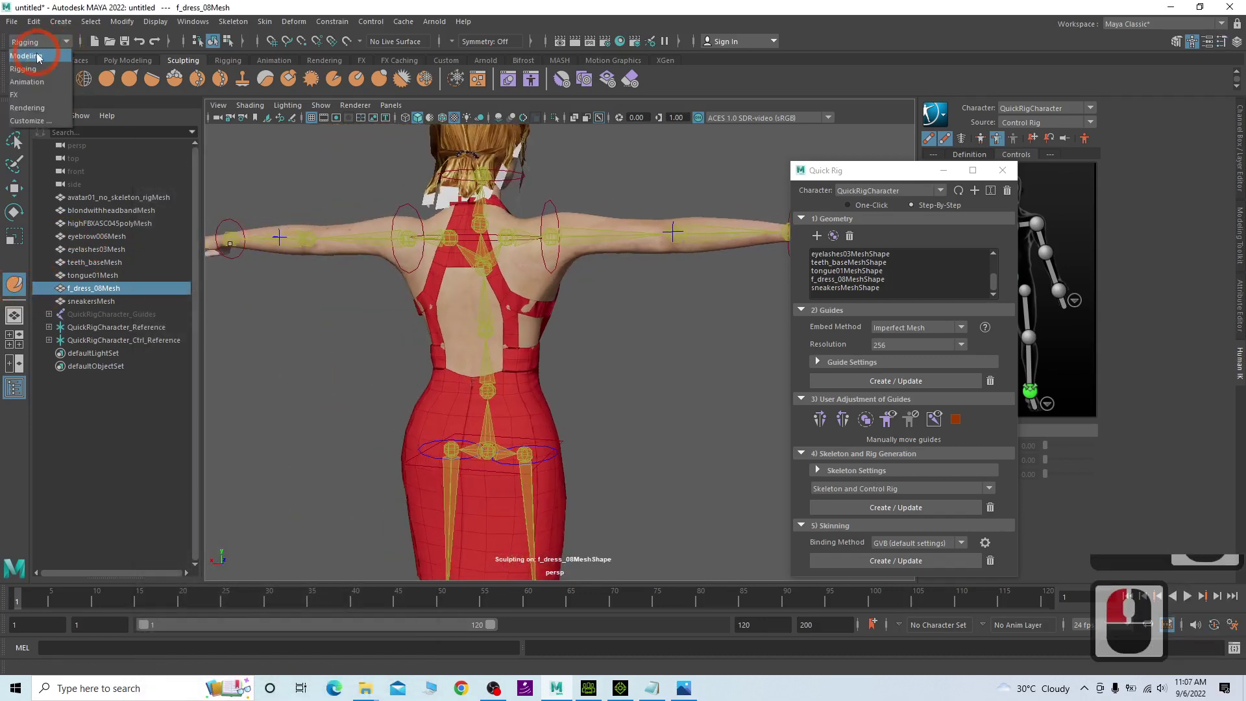
click(670, 370)
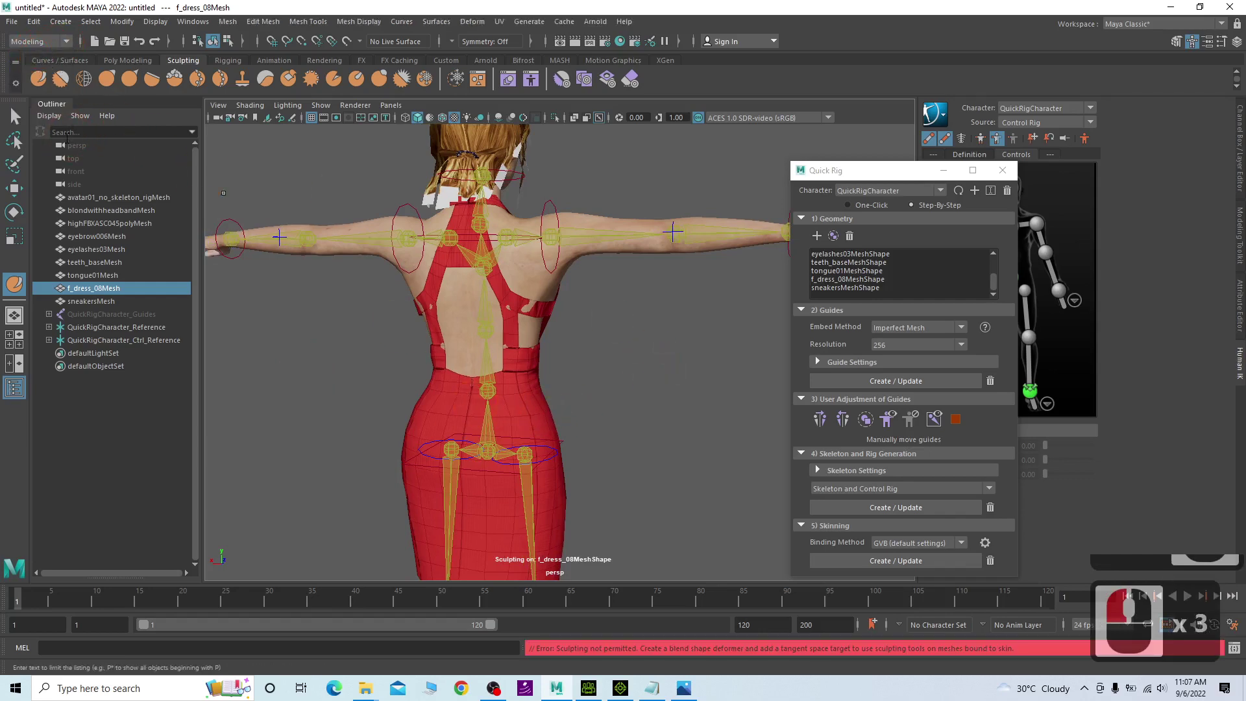
Reselect the dress mesh and try again to sculpt its back side strap over the exposed skin, working close up.
click(14, 116)
click(520, 407)
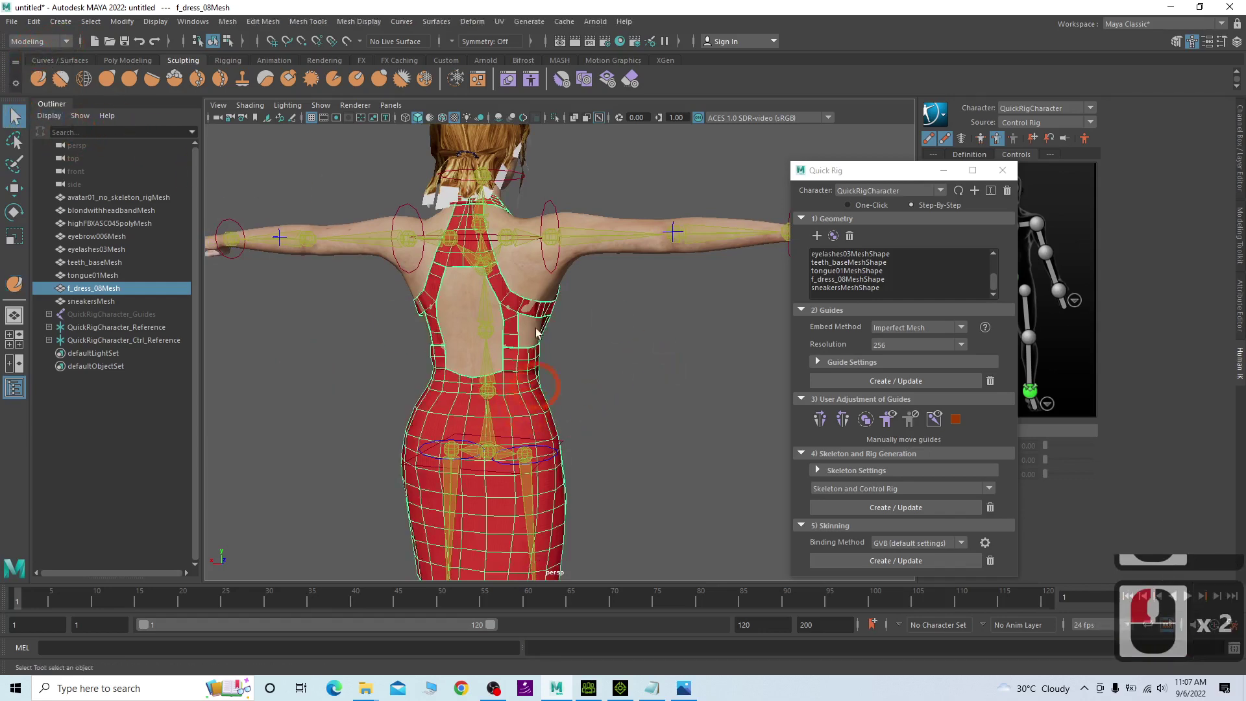
click(517, 254)
click(530, 390)
scroll(494, 350, up, 1)
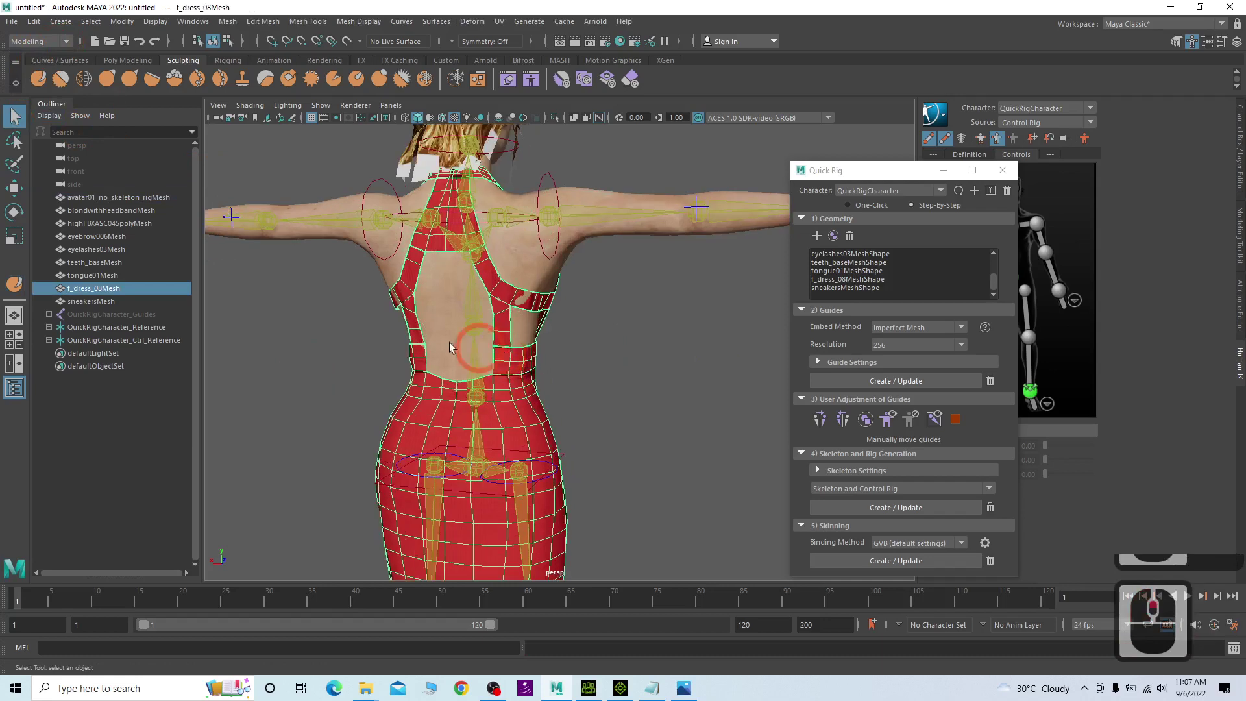
scroll(450, 348, up, 1)
click(16, 282)
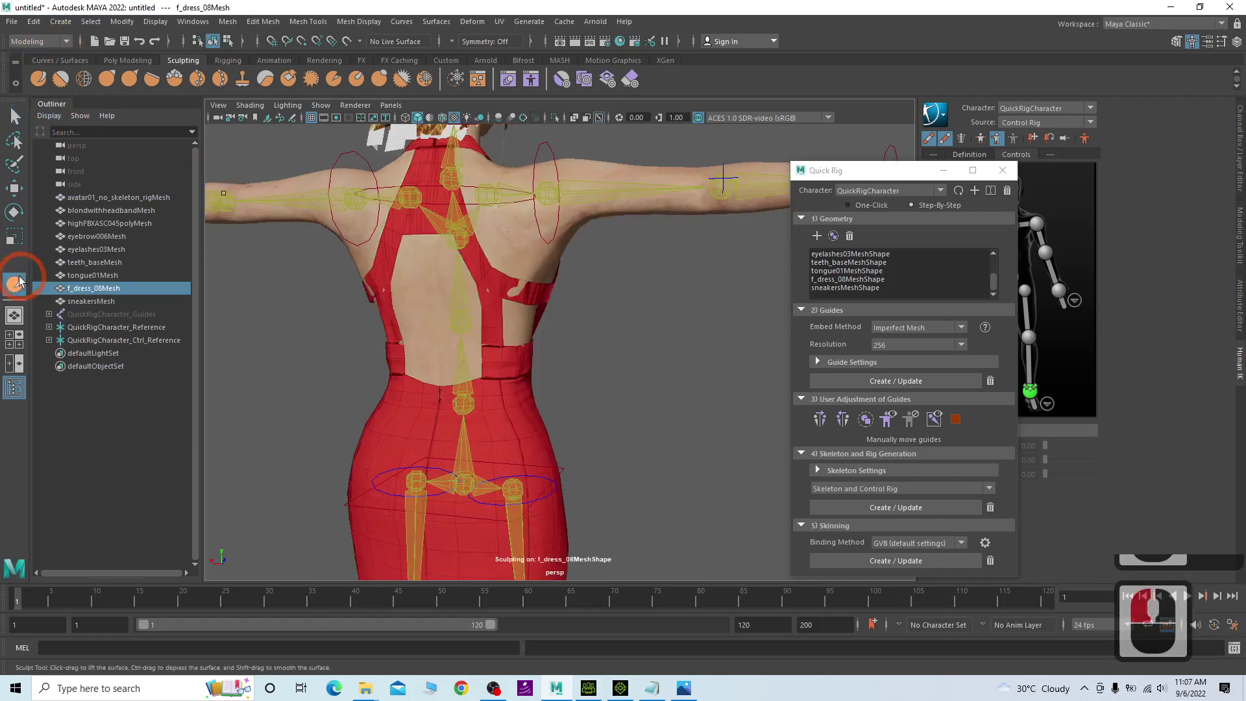
scroll(471, 230, up, 5)
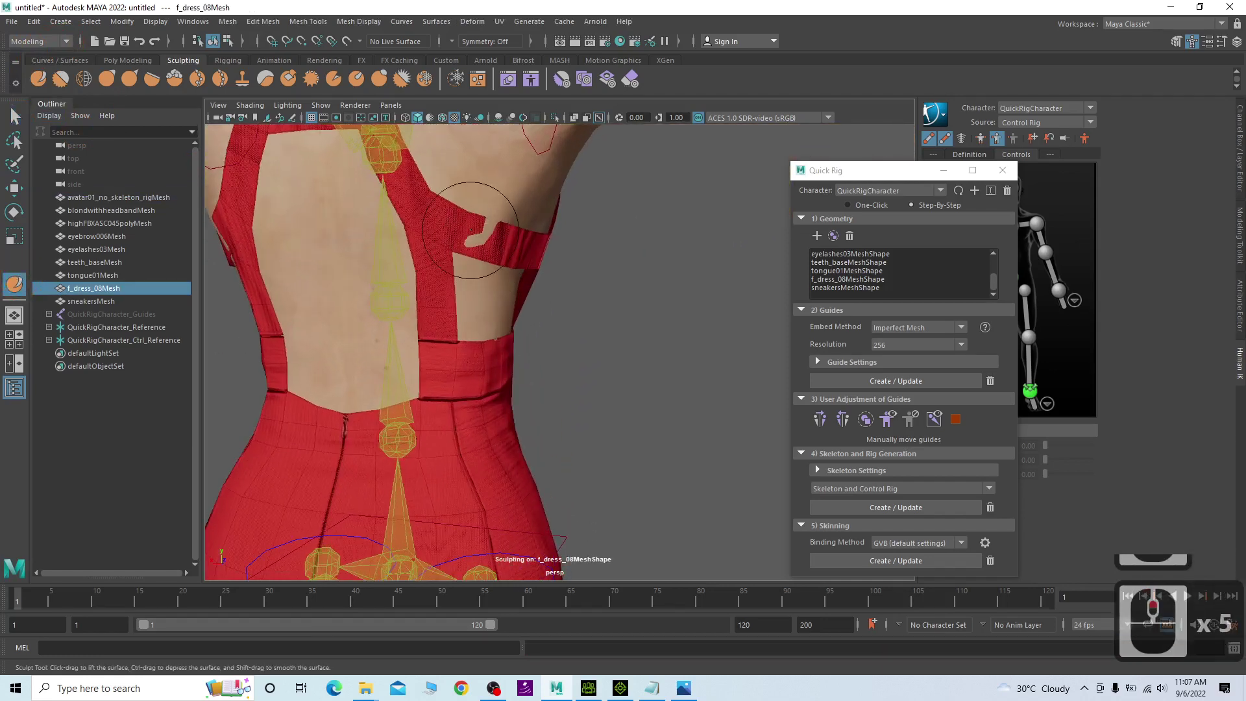
click(481, 229)
click(487, 238)
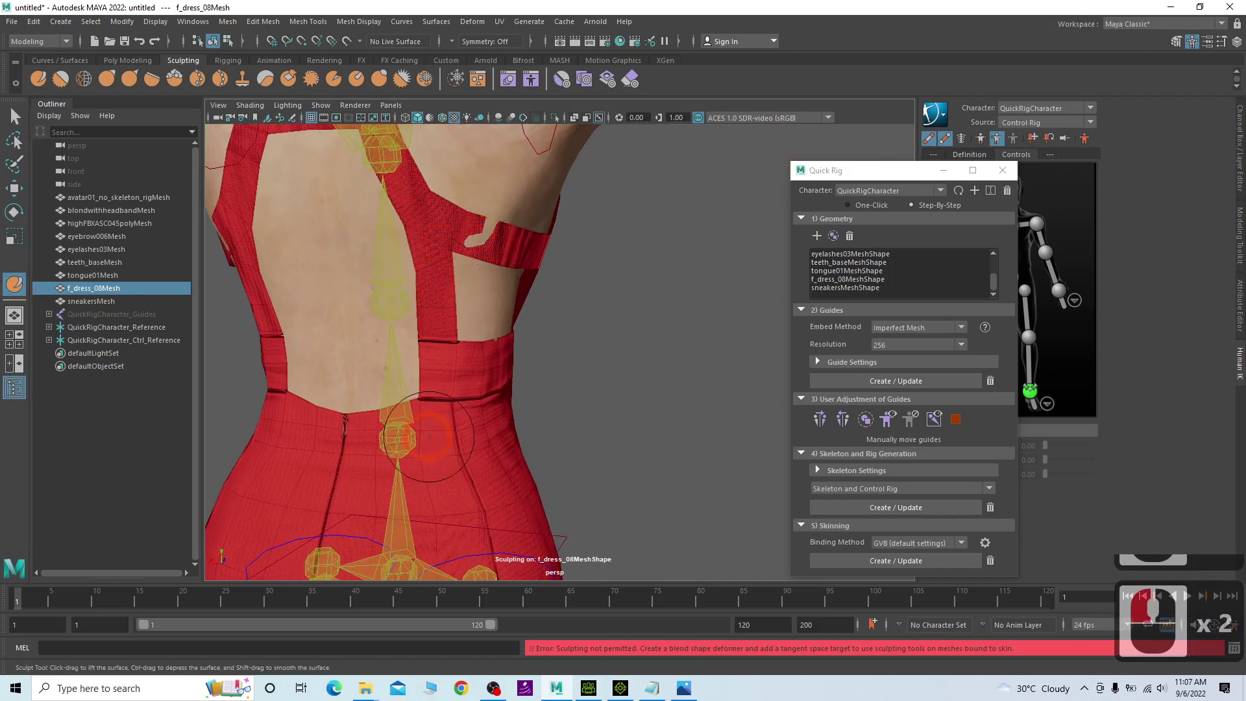
Examine the front of the dress around the chest and waist for spots where the body pokes through.
scroll(341, 423, down, 6)
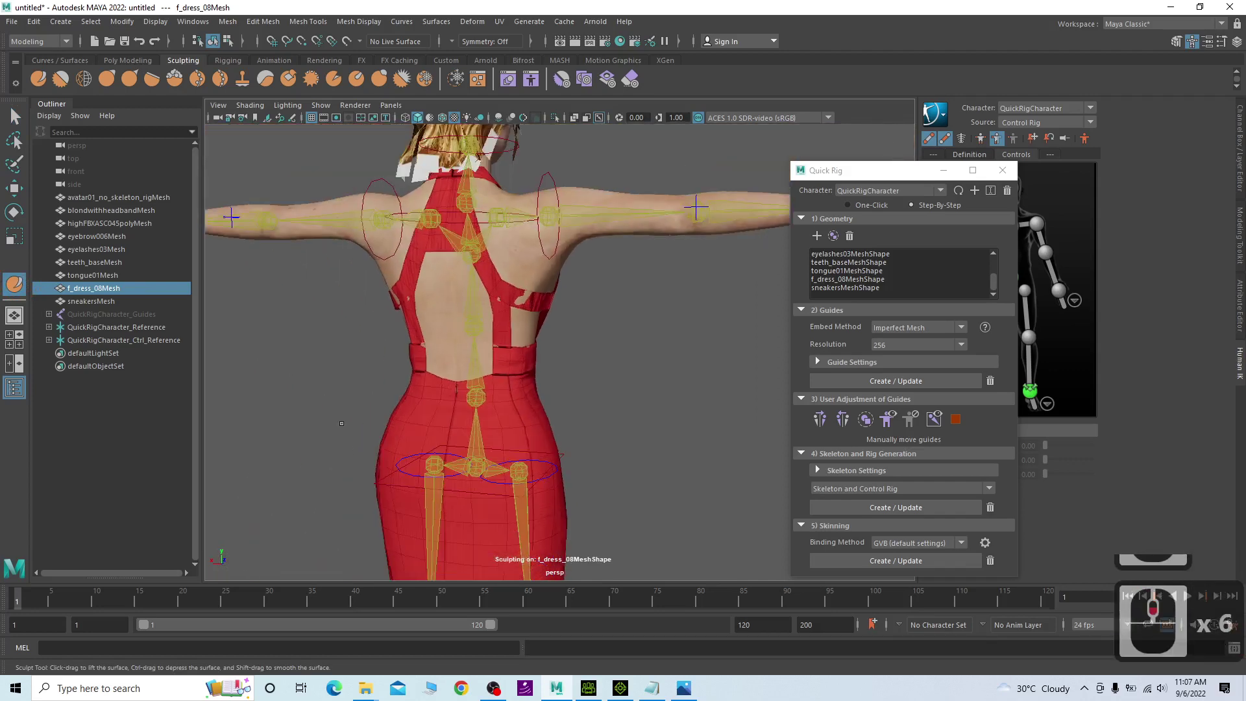
alt+drag(655, 367, 364, 356)
scroll(458, 366, down, 5)
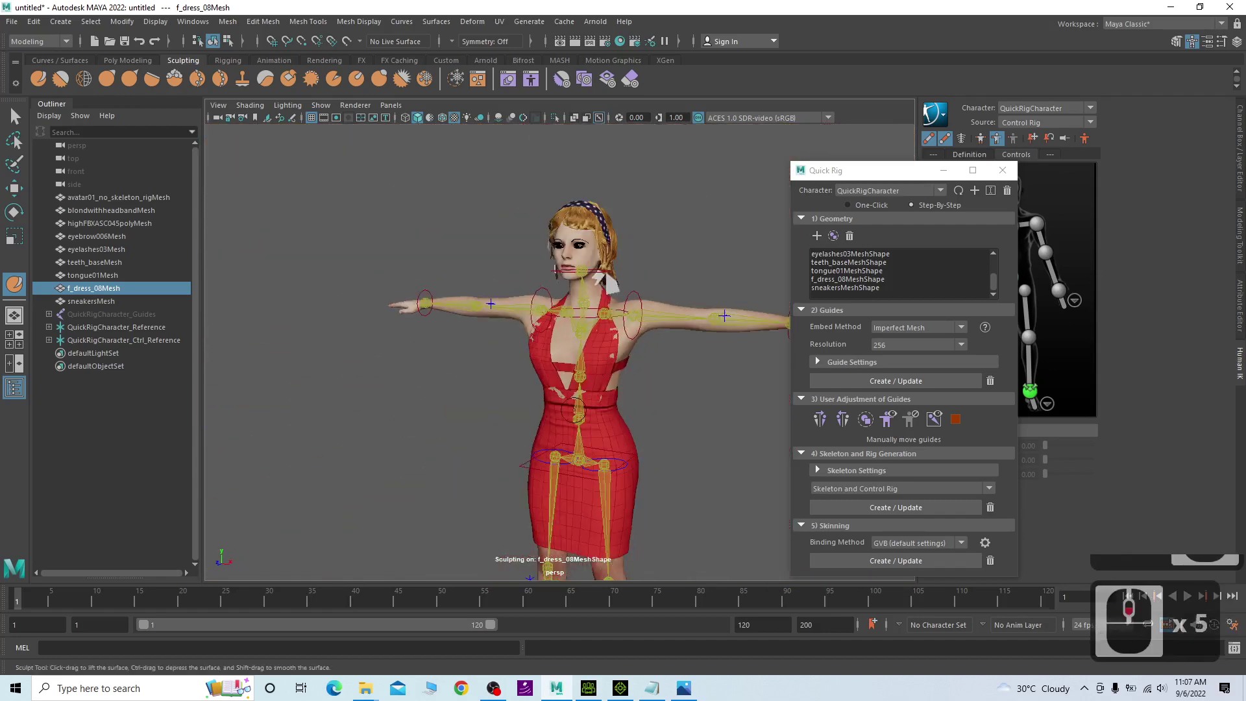
scroll(603, 350, up, 3)
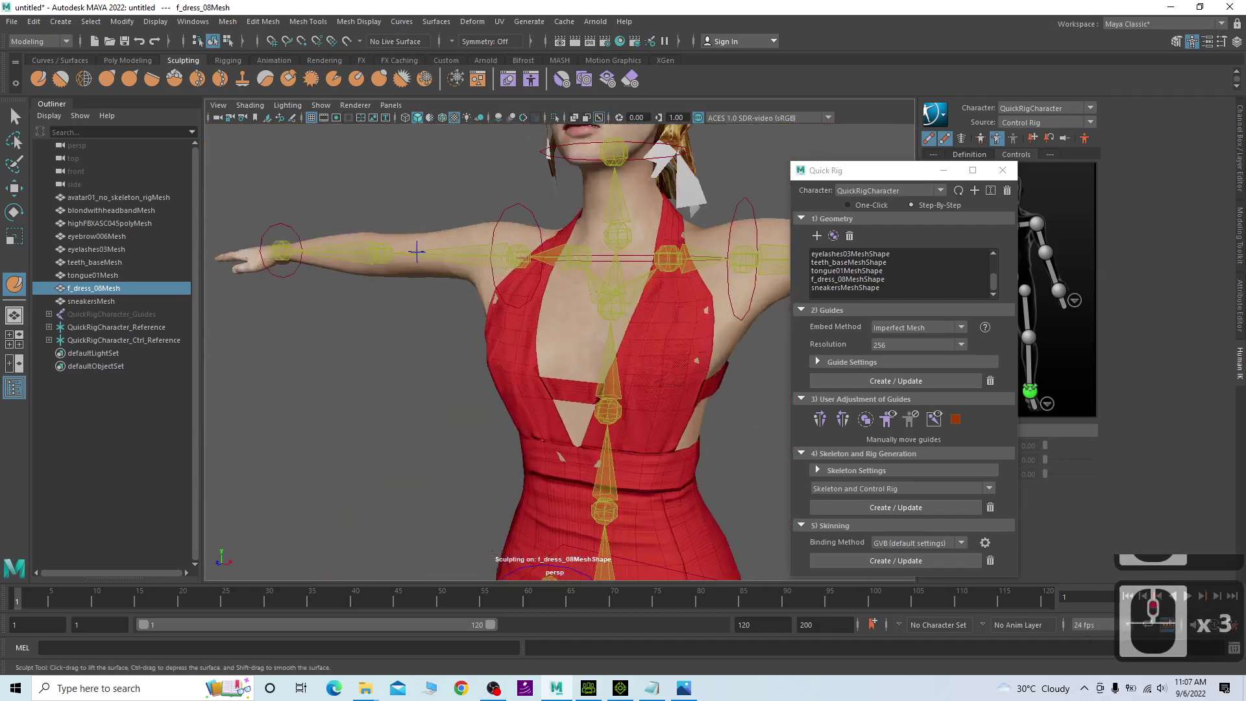
scroll(633, 366, down, 2)
alt+middle_drag(701, 422, 627, 394)
scroll(617, 383, up, 2)
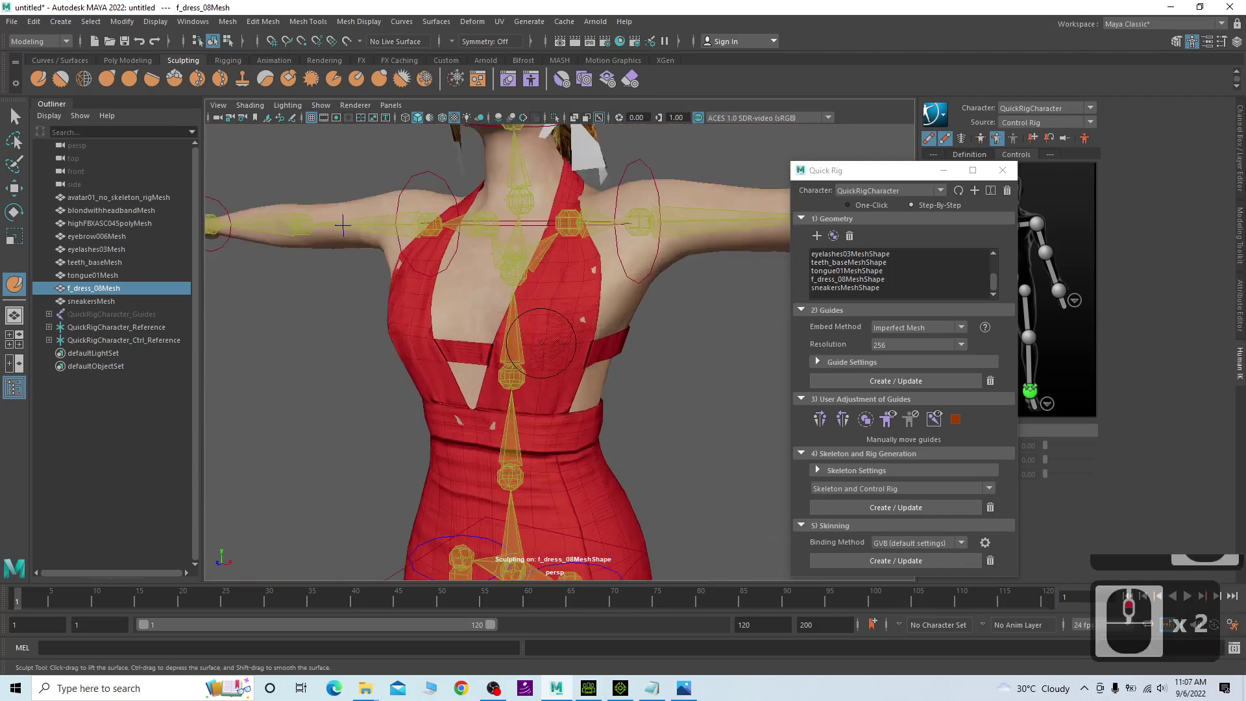
scroll(599, 368, down, 1)
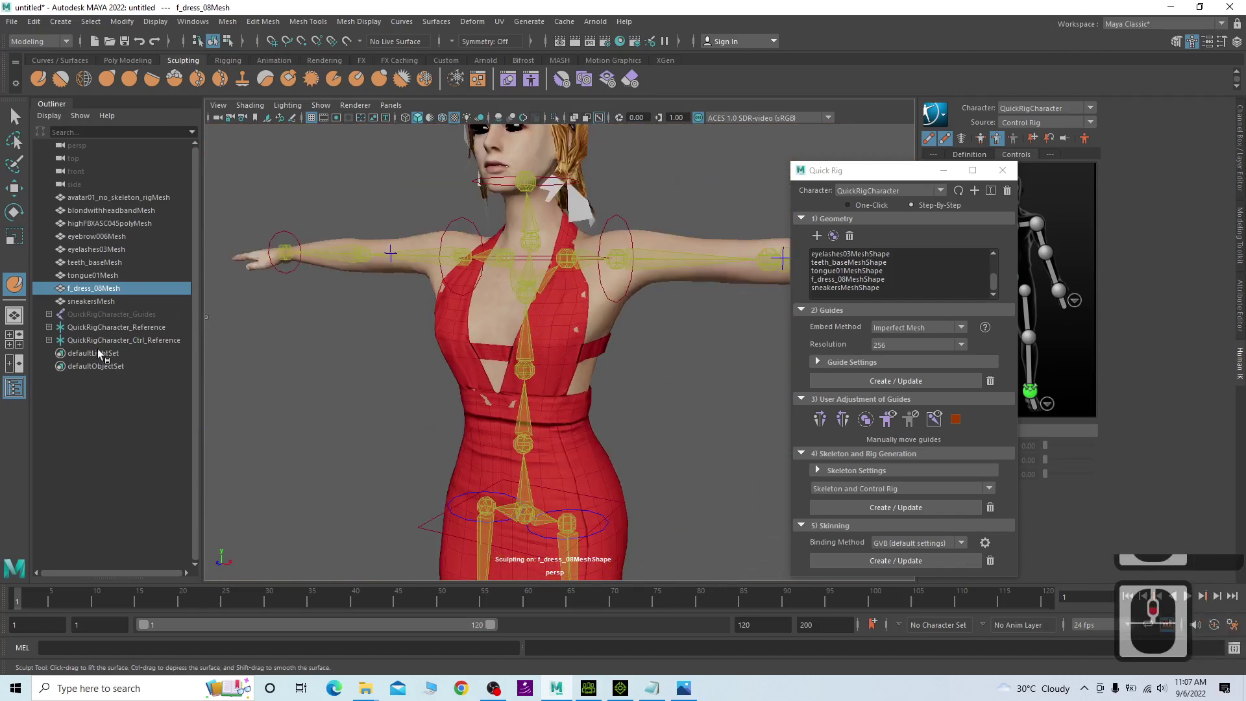
Leave the Sculpt Tool with the dress mesh selected and switch the menu set from Modeling to Rigging.
double_click(96, 288)
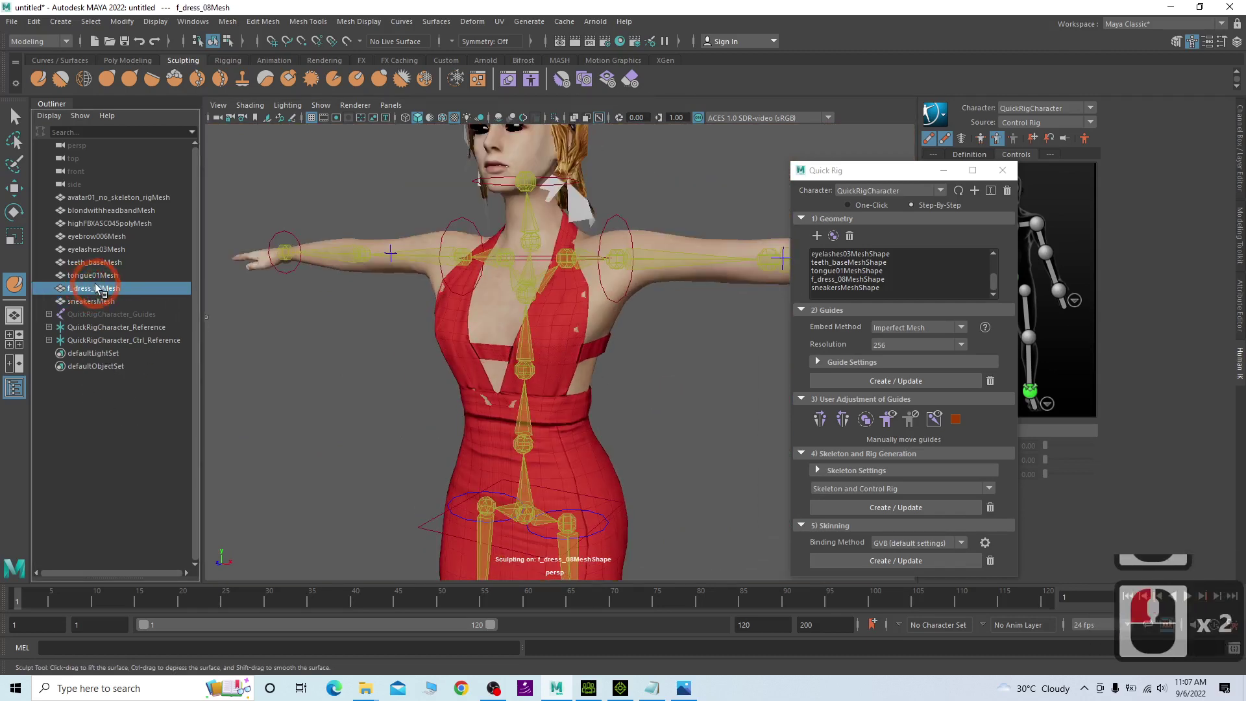
click(15, 117)
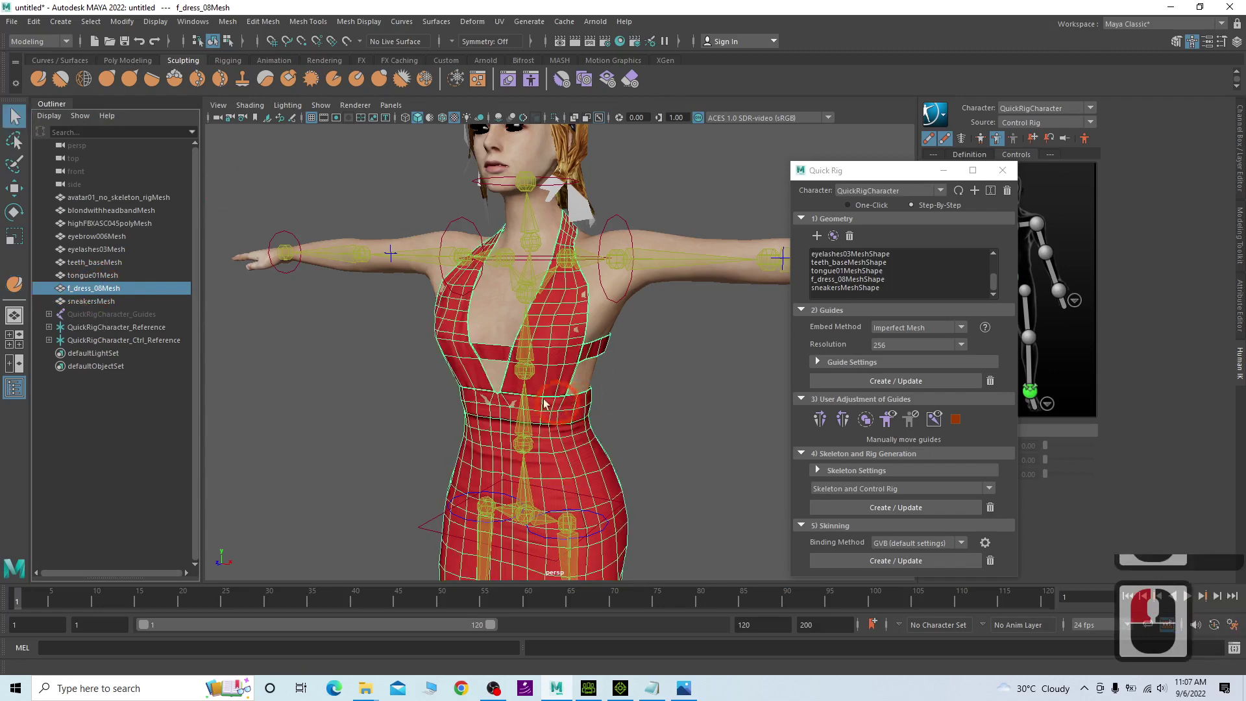
double_click(528, 381)
click(228, 21)
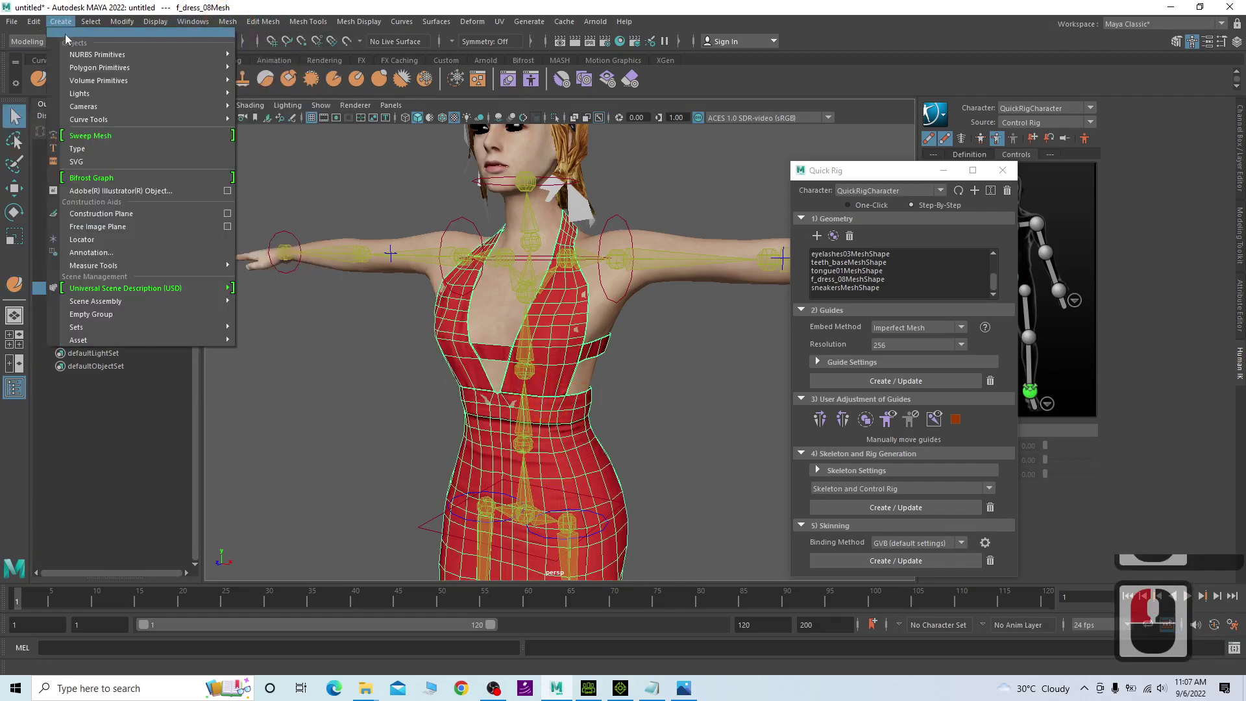
click(31, 41)
click(31, 69)
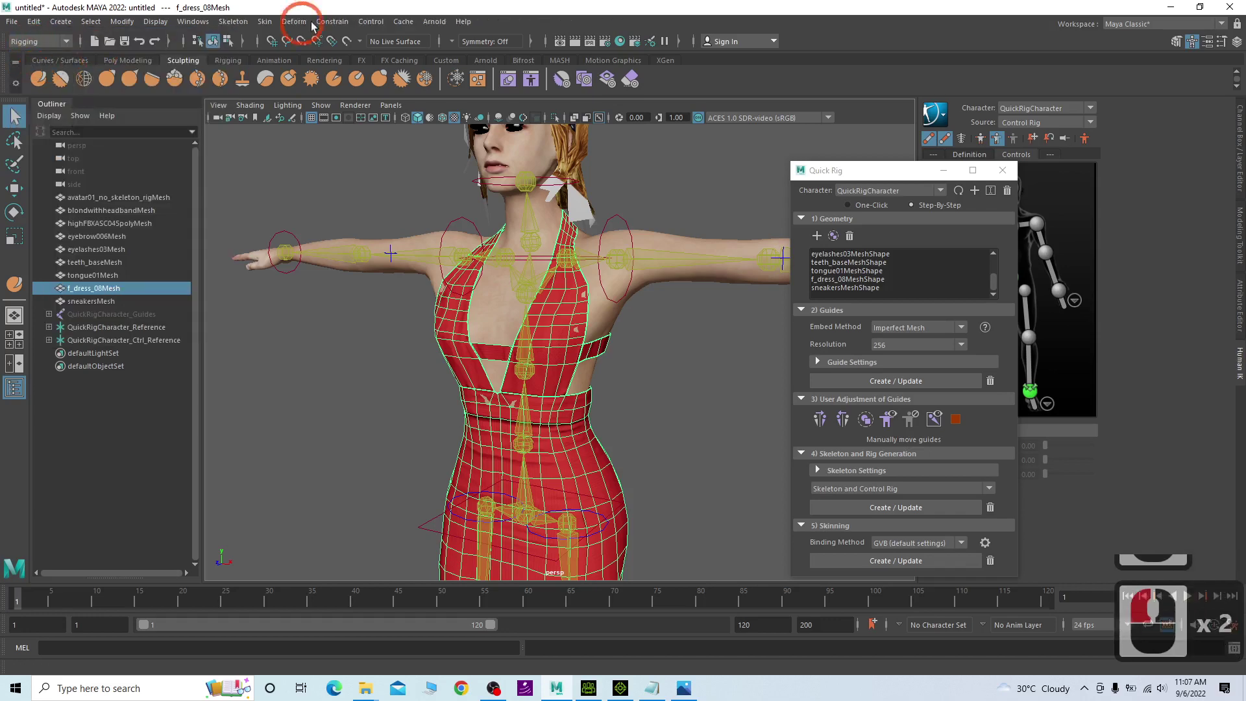
Unbind the skin from the dress mesh so it can be sculpted.
click(264, 22)
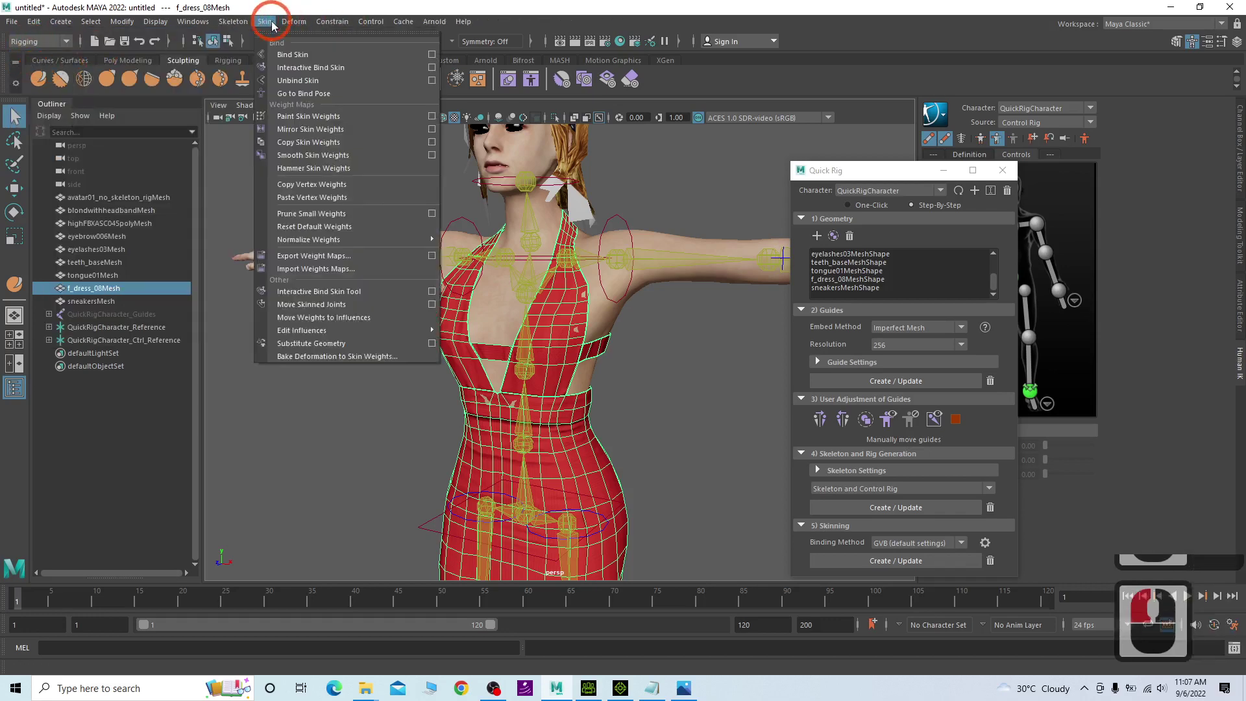
click(321, 84)
click(574, 324)
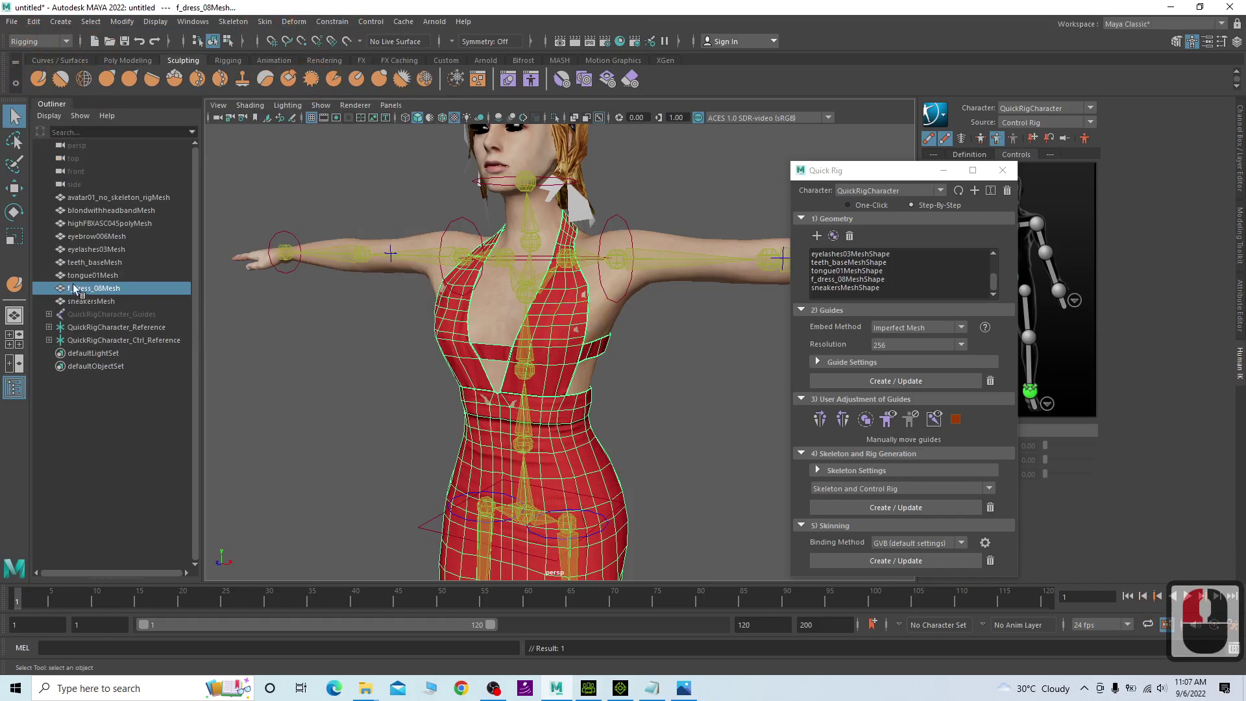
Reselect the unbound dress mesh and activate the Sculpt Tool, keeping its current brush settings.
click(85, 301)
click(93, 288)
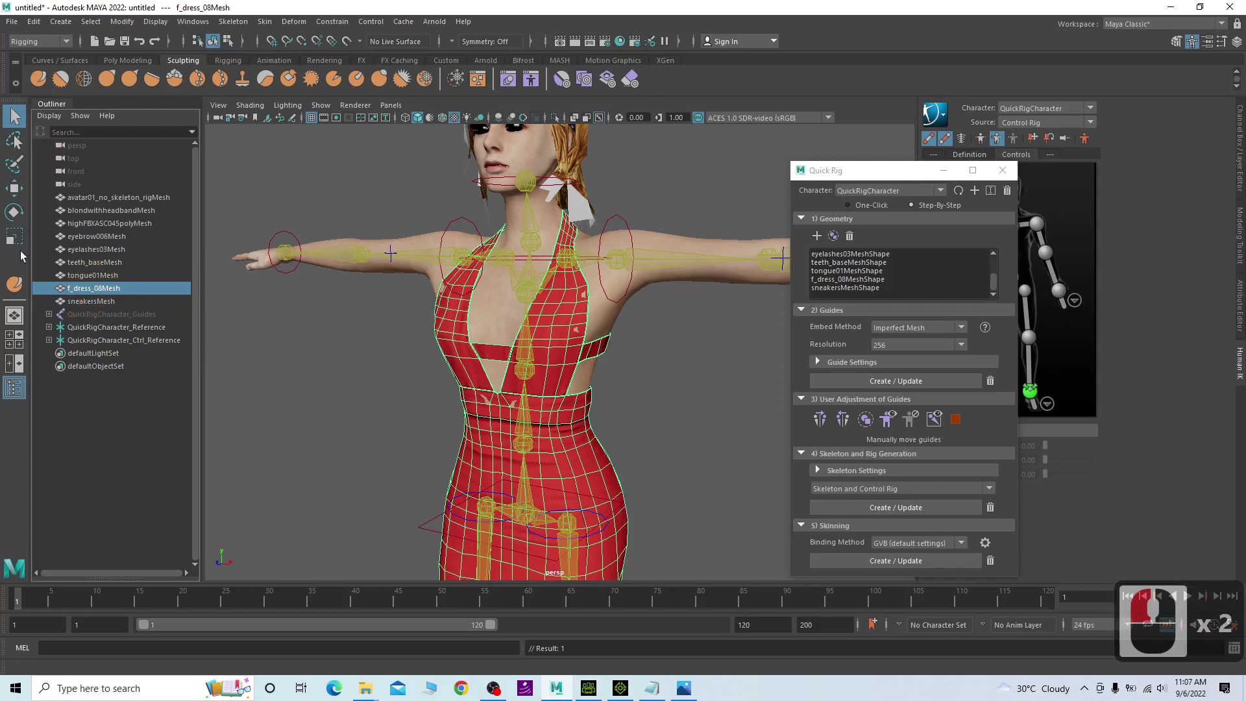
click(20, 289)
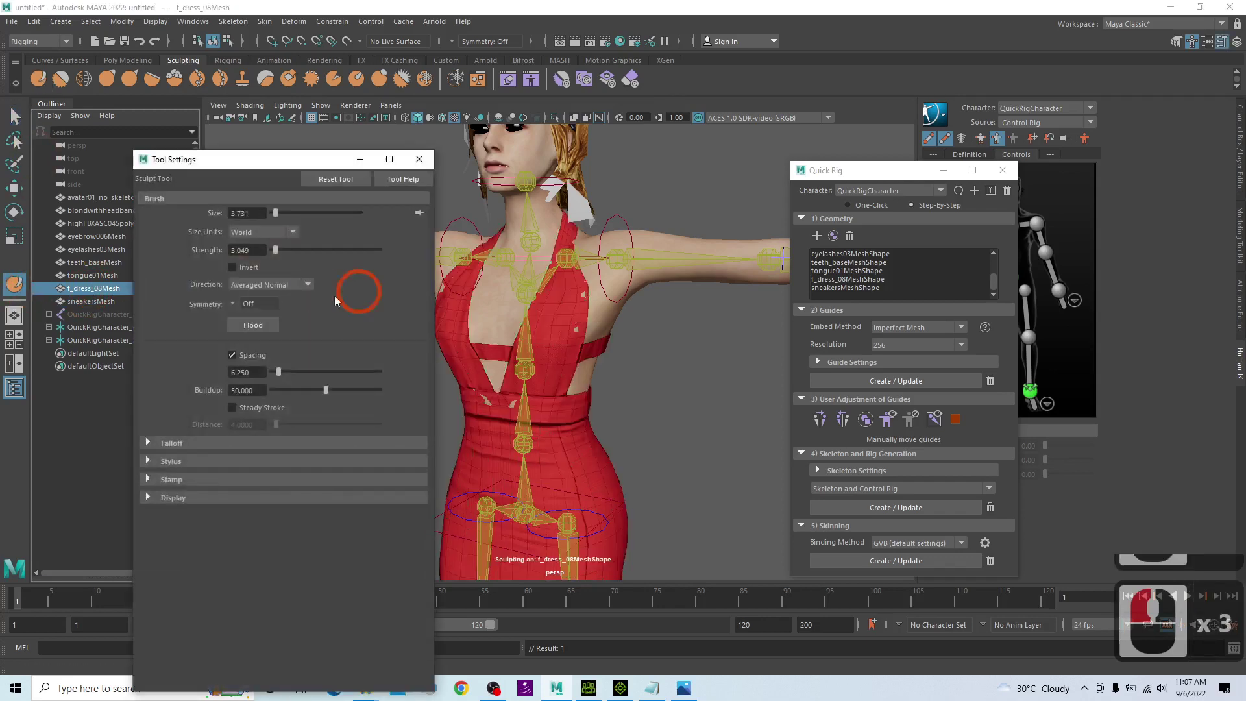
click(419, 159)
Sculpt the dress outward on the character's left chest to cover the skin poking through.
scroll(571, 334, up, 3)
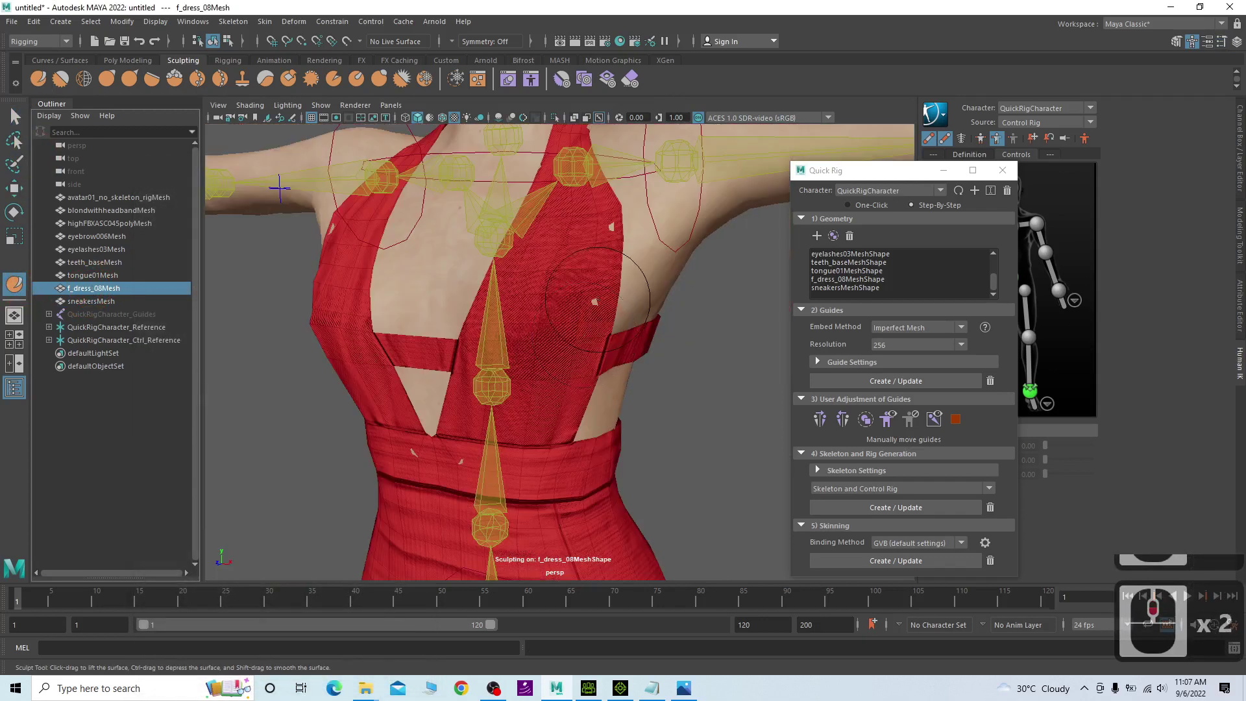
scroll(597, 300, down, 4)
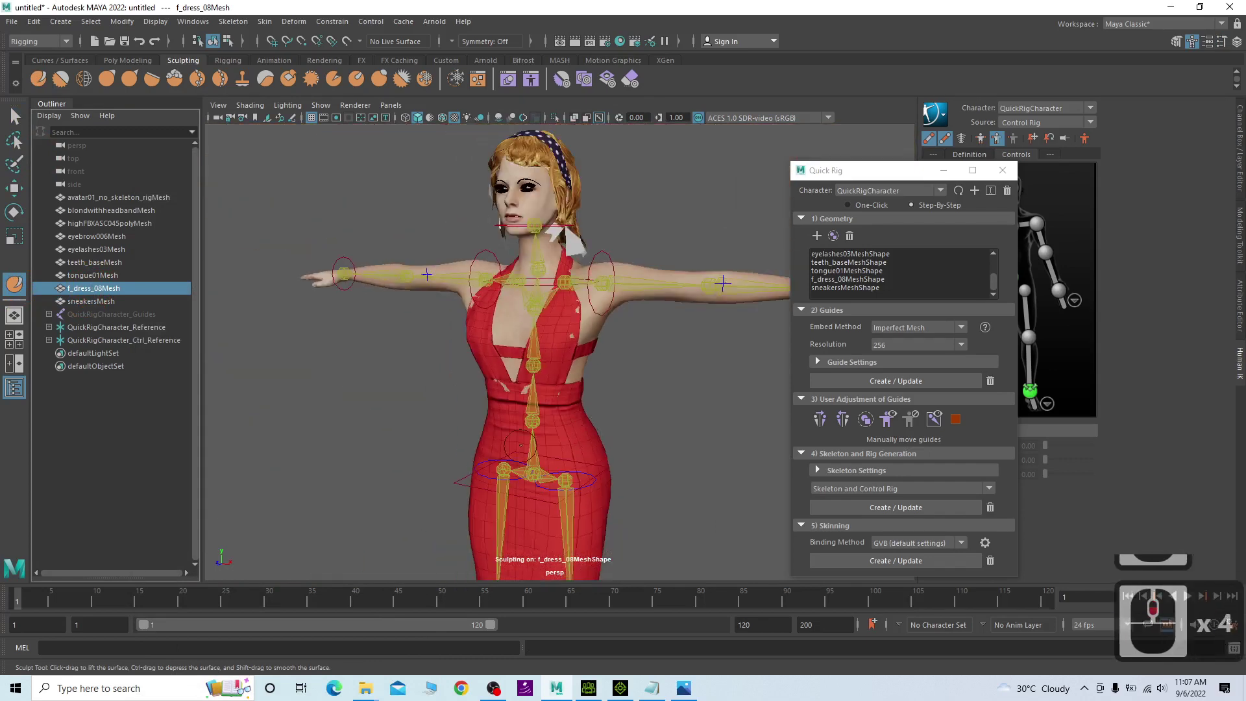
alt+drag(521, 445, 362, 451)
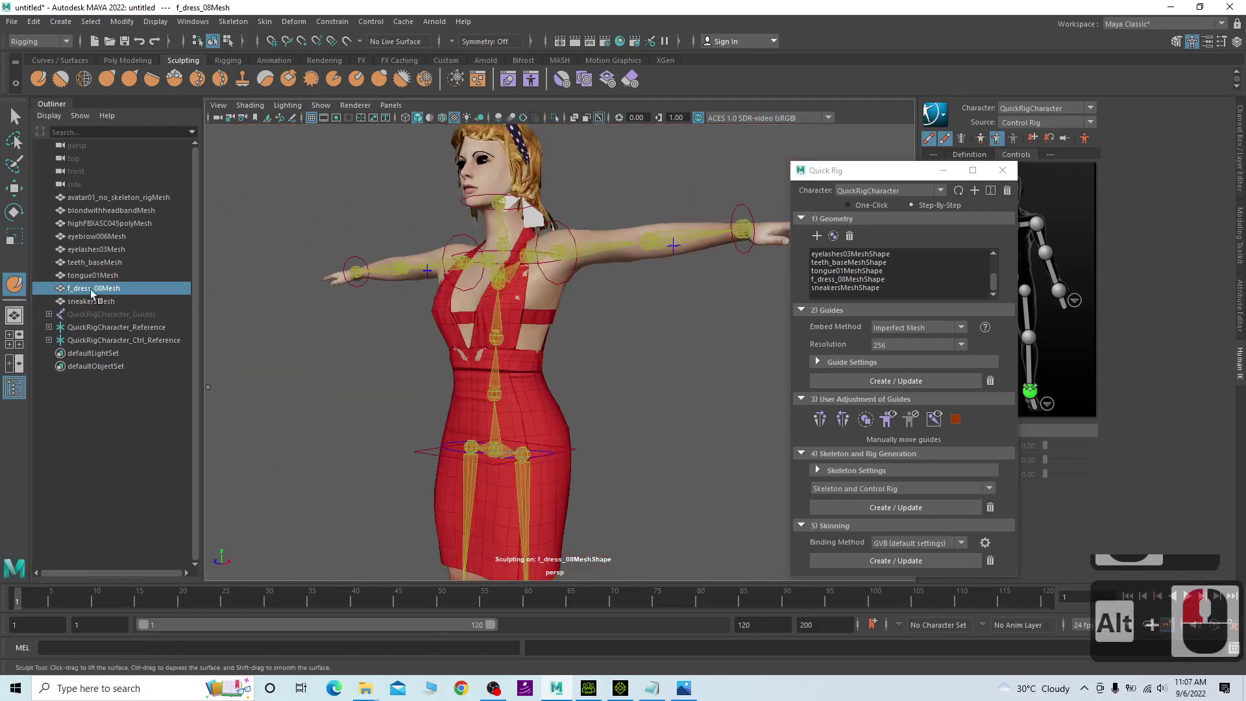
scroll(375, 306, up, 3)
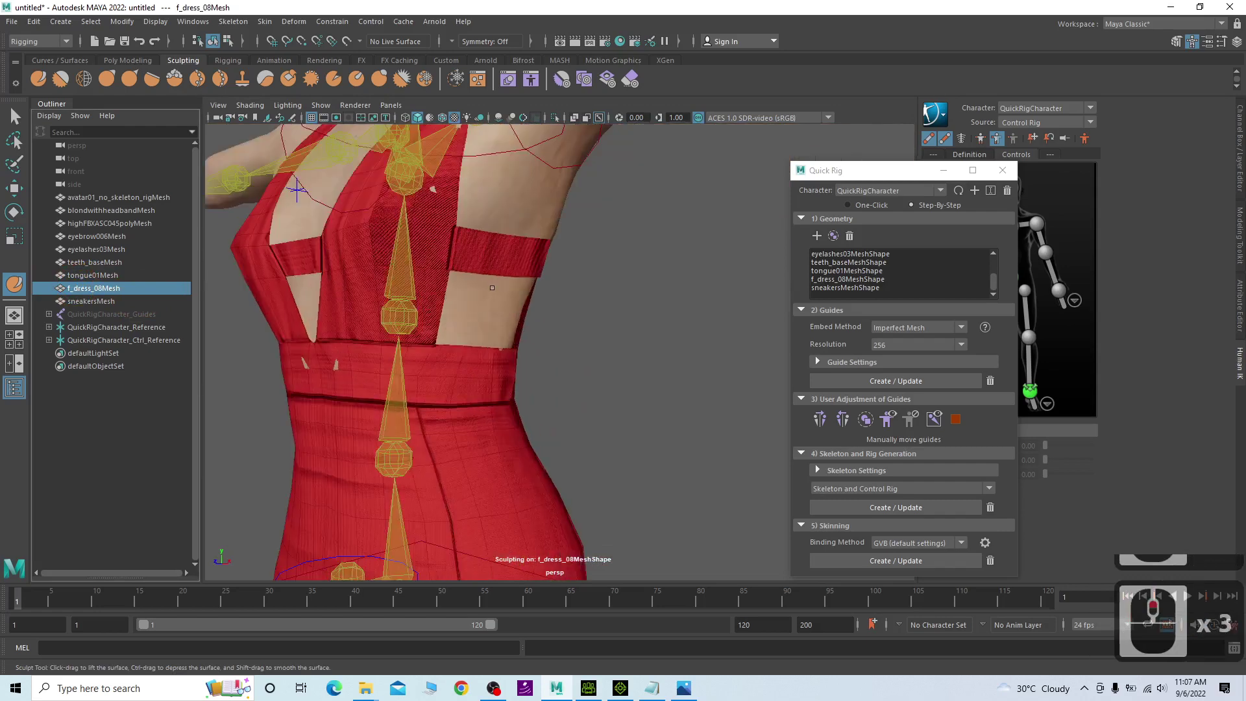
scroll(487, 287, down, 3)
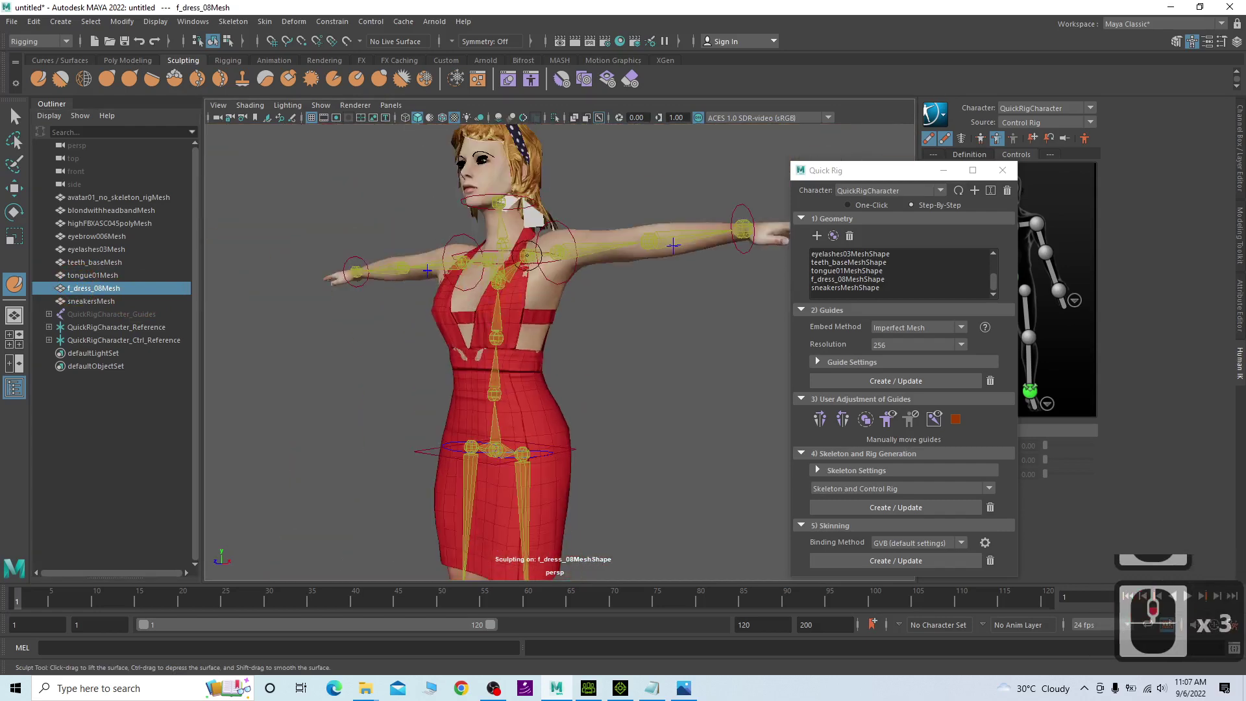
click(527, 269)
Sculpt the front waistband and the character's right bust side outward over the exposed skin spots.
alt+drag(375, 356, 423, 361)
scroll(635, 430, up, 2)
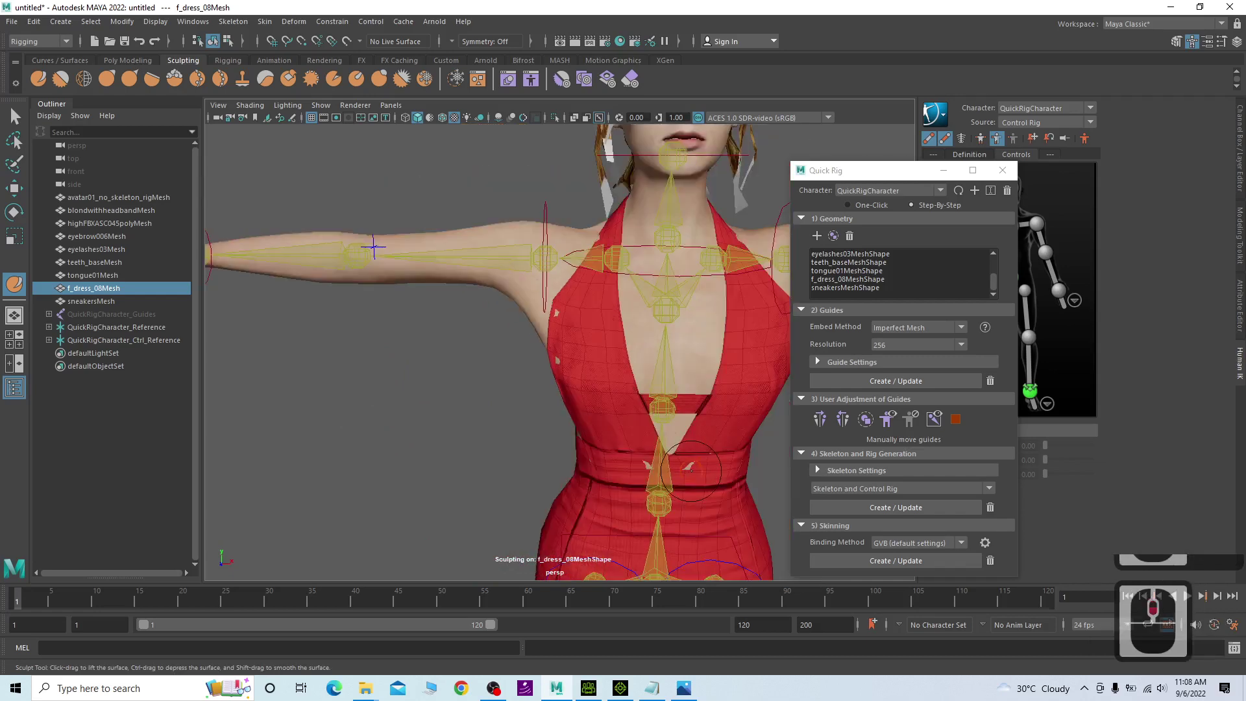
click(689, 467)
click(688, 467)
click(687, 466)
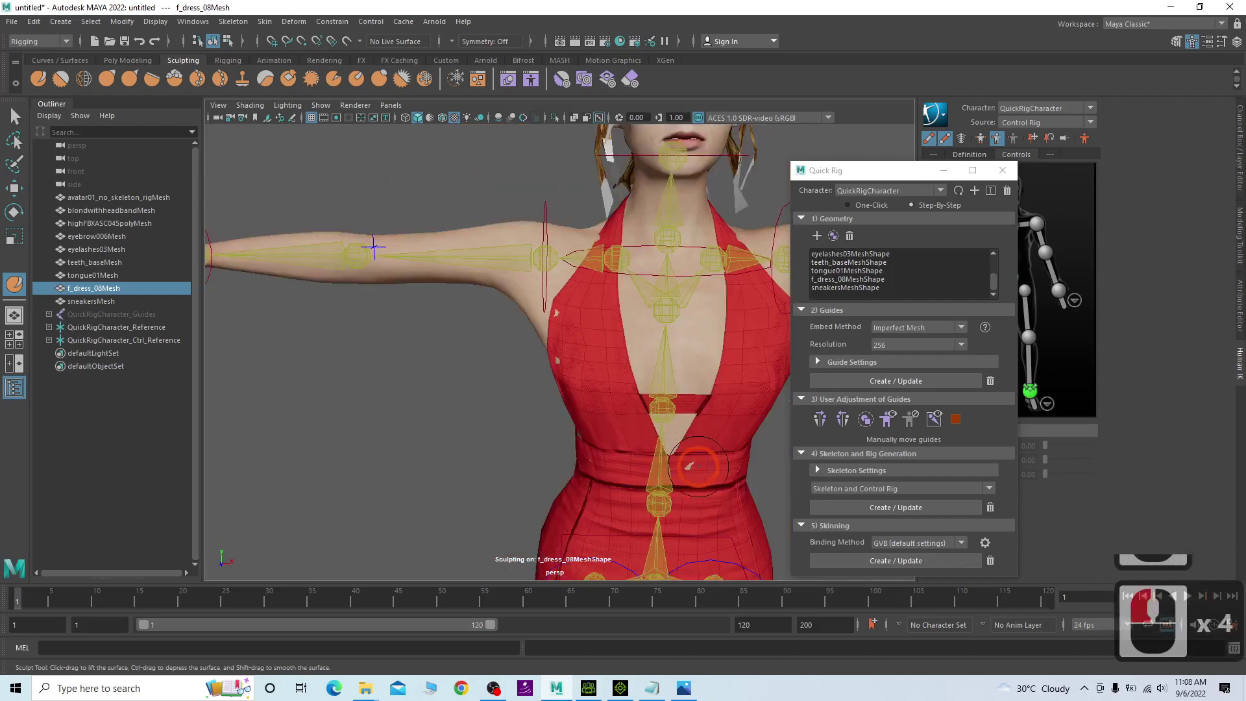
alt+drag(698, 466, 358, 451)
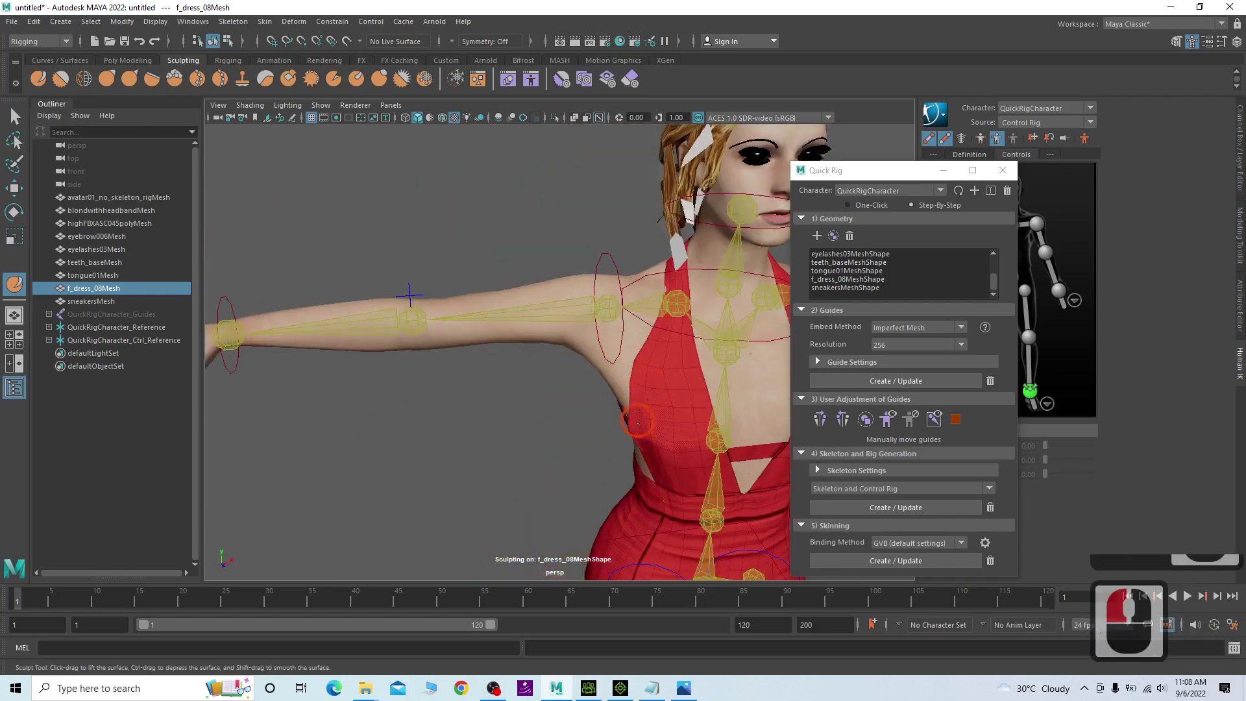
Sculpt both side straps on the back of the dress over the exposed skin.
mouse_move(642, 432)
alt+mouse_down()
mouse_move(556, 495)
mouse_move(389, 480)
mouse_move(584, 456)
mouse_move(529, 445)
alt+mouse_up()
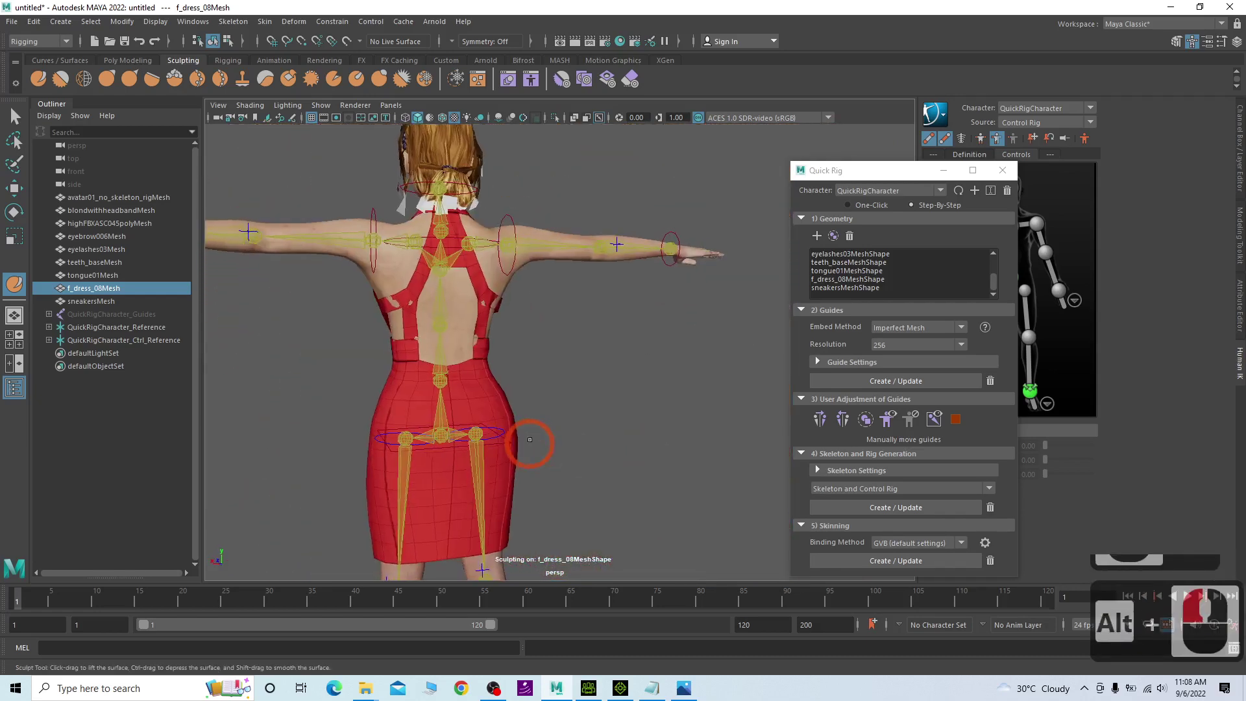
click(487, 301)
click(473, 337)
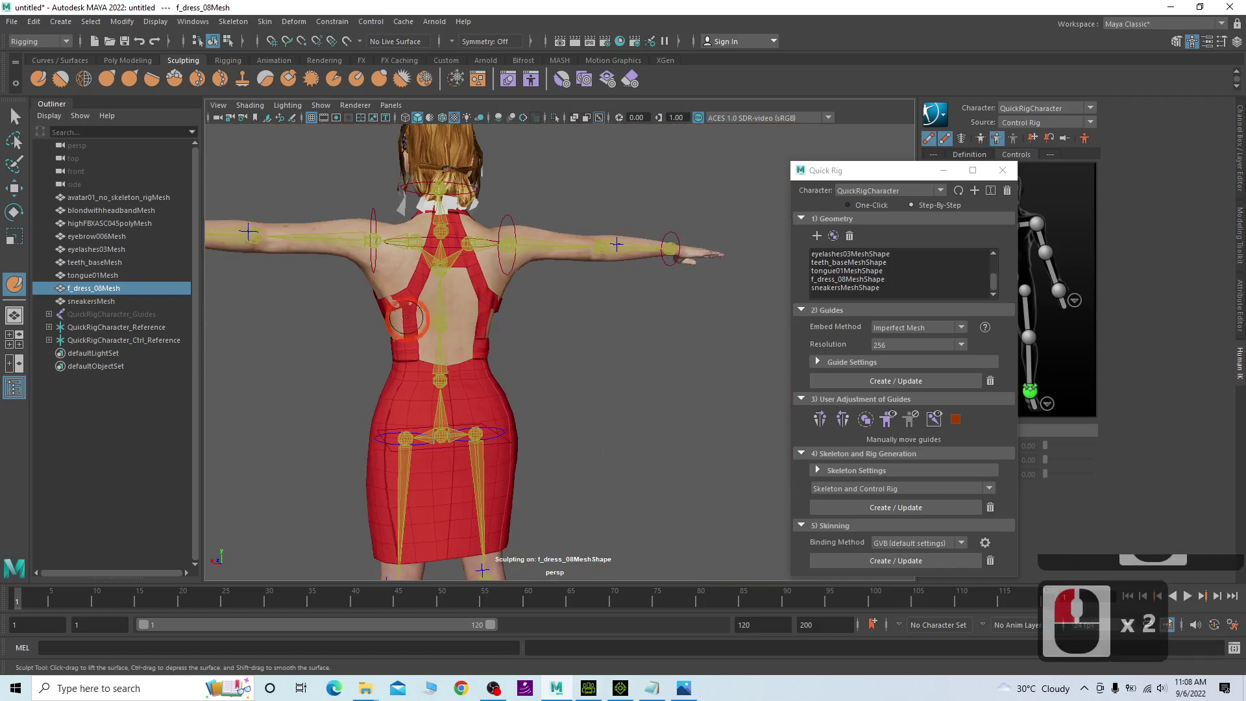
click(394, 300)
click(405, 339)
Check the sculpted dress from the back and front for remaining spots of exposed skin.
alt+drag(695, 367, 658, 344)
scroll(500, 416, down, 2)
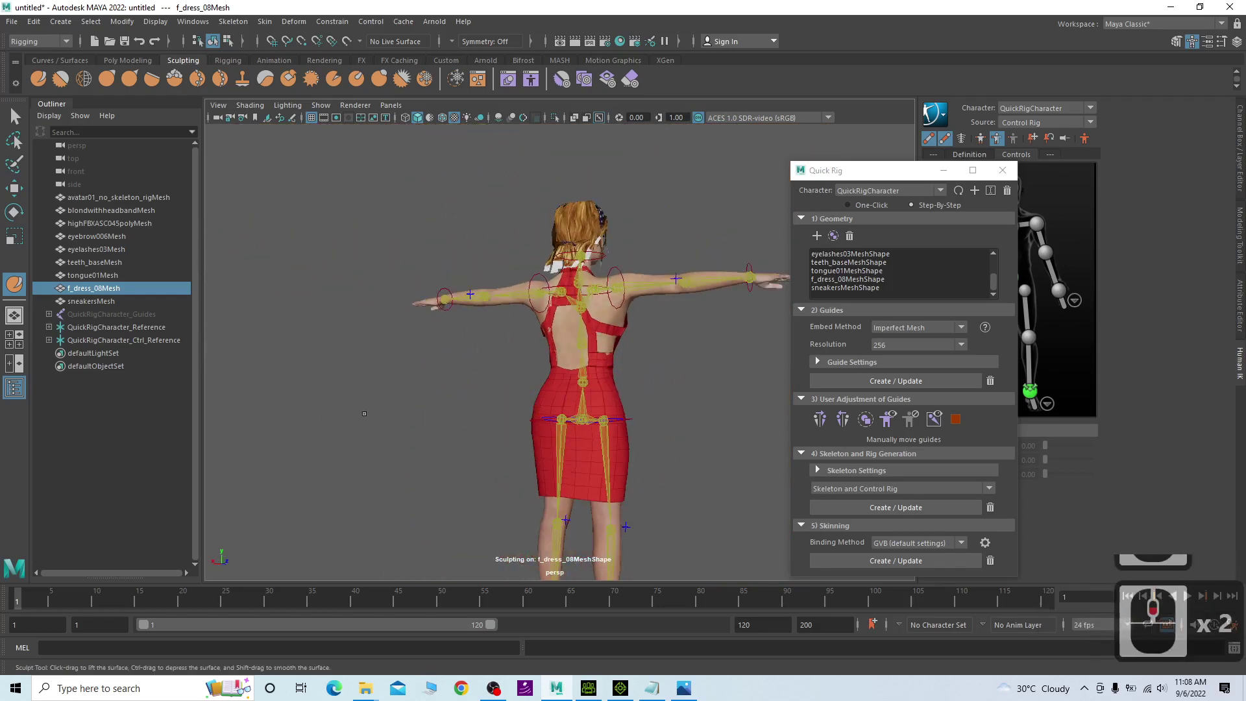
alt+drag(606, 353, 728, 392)
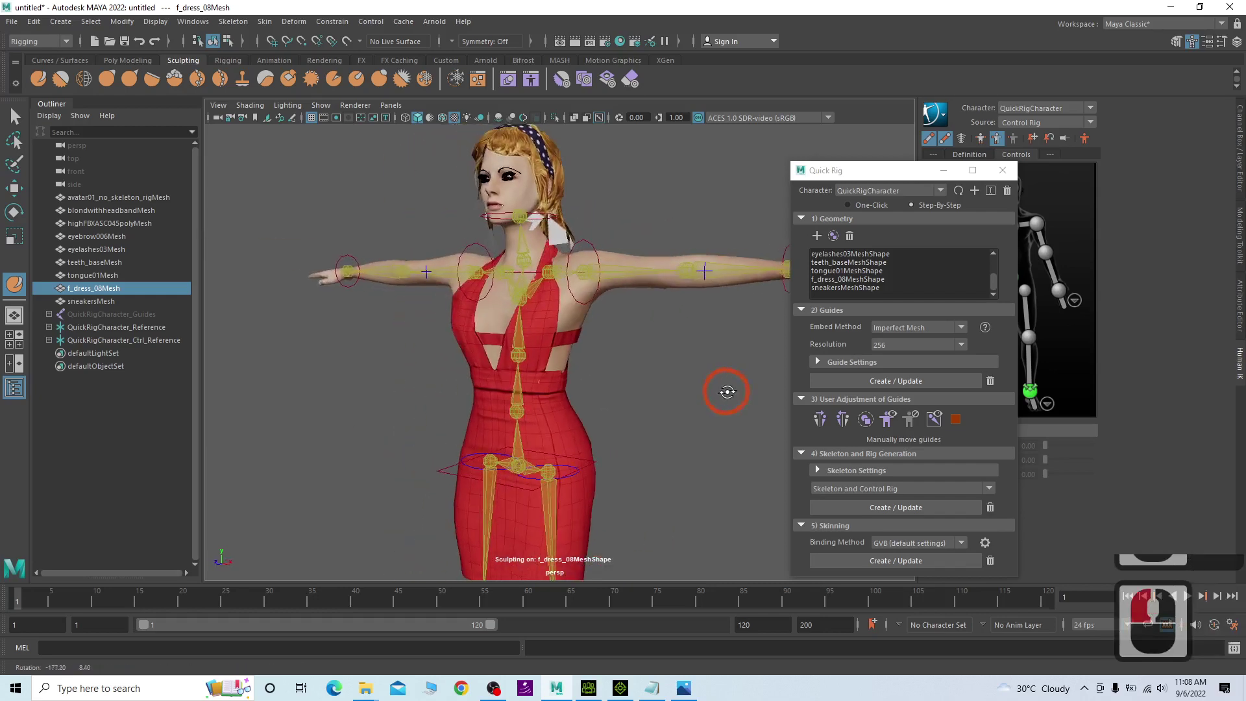
scroll(636, 404, up, 3)
scroll(636, 403, up, 2)
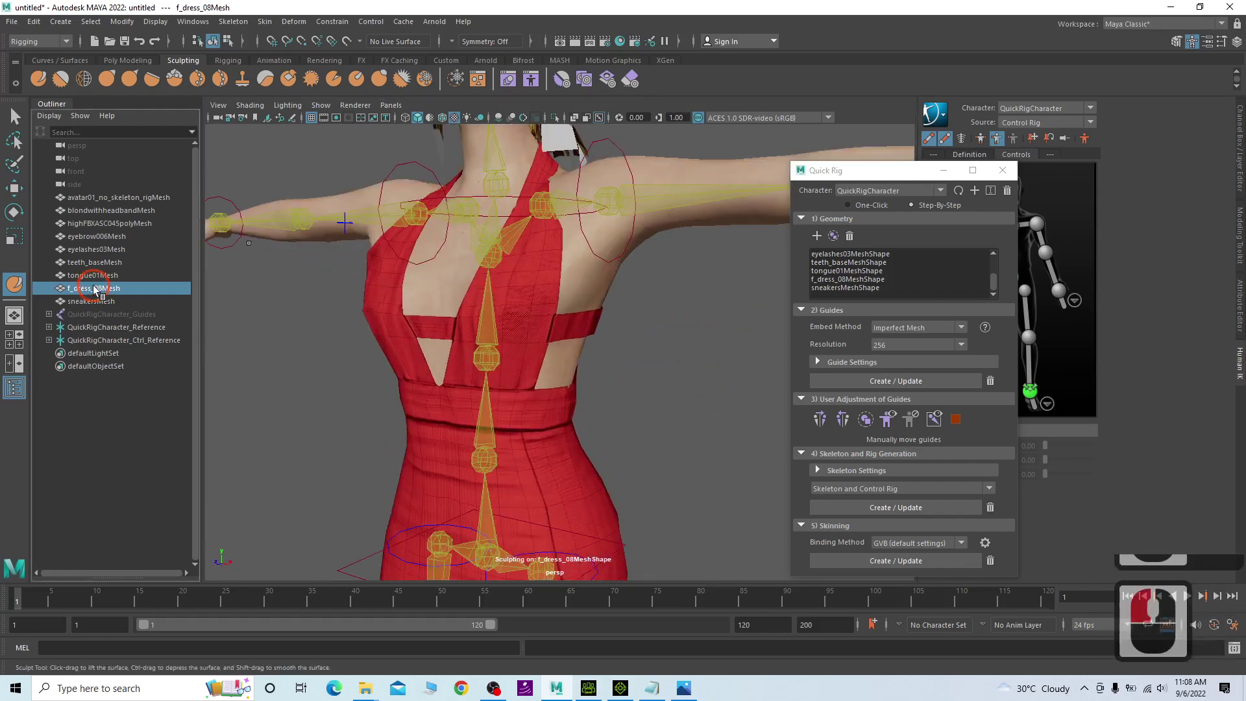
scroll(207, 283, down, 3)
Leave the Sculpt Tool, return to object selection and reselect the dress mesh.
click(14, 116)
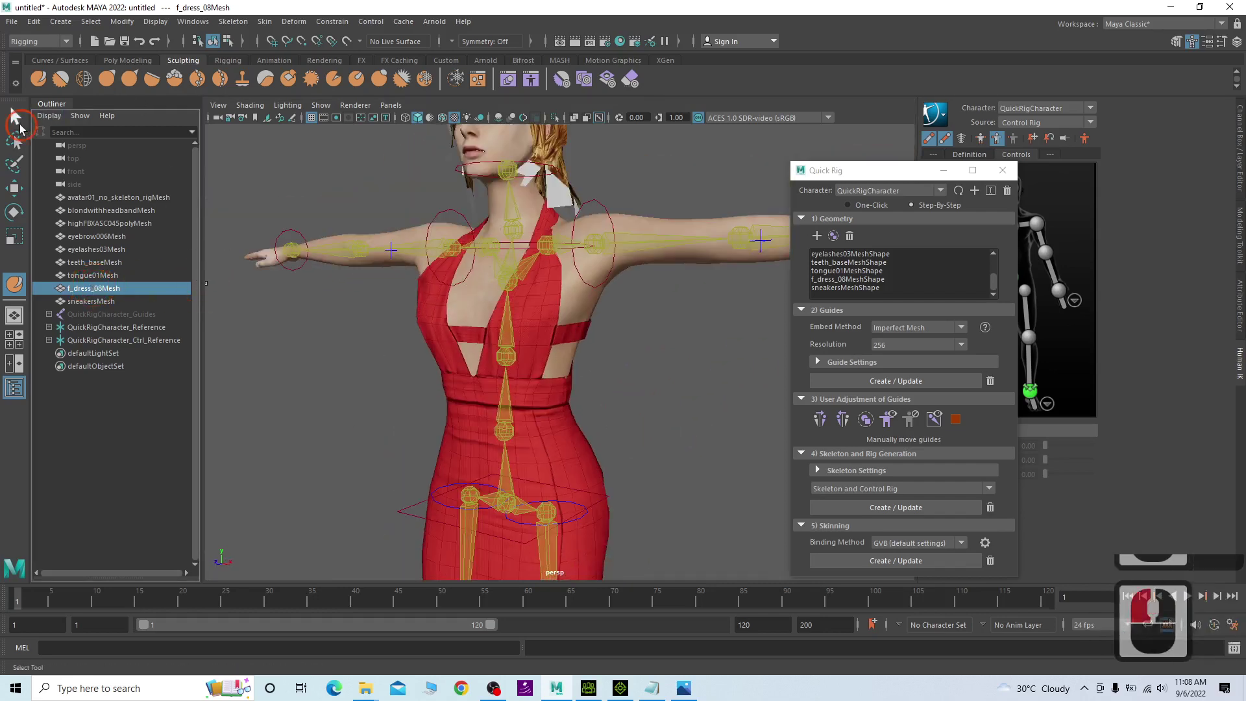
click(662, 454)
click(640, 446)
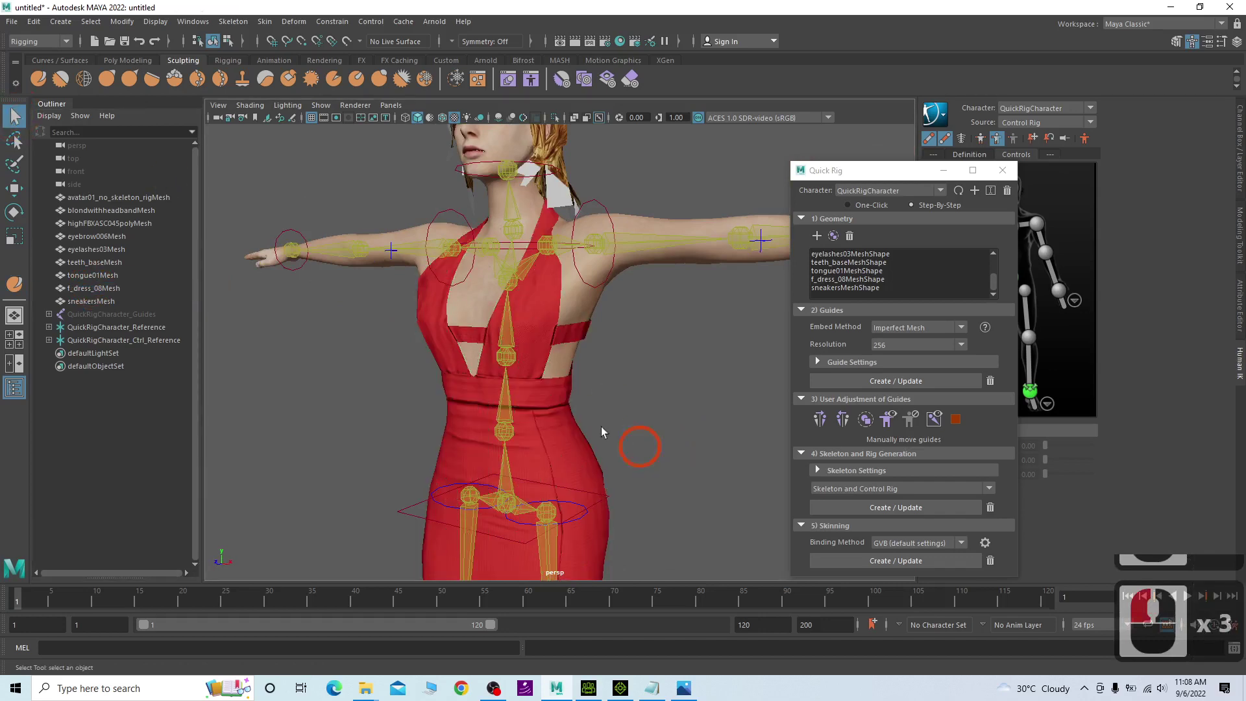
click(539, 328)
click(93, 289)
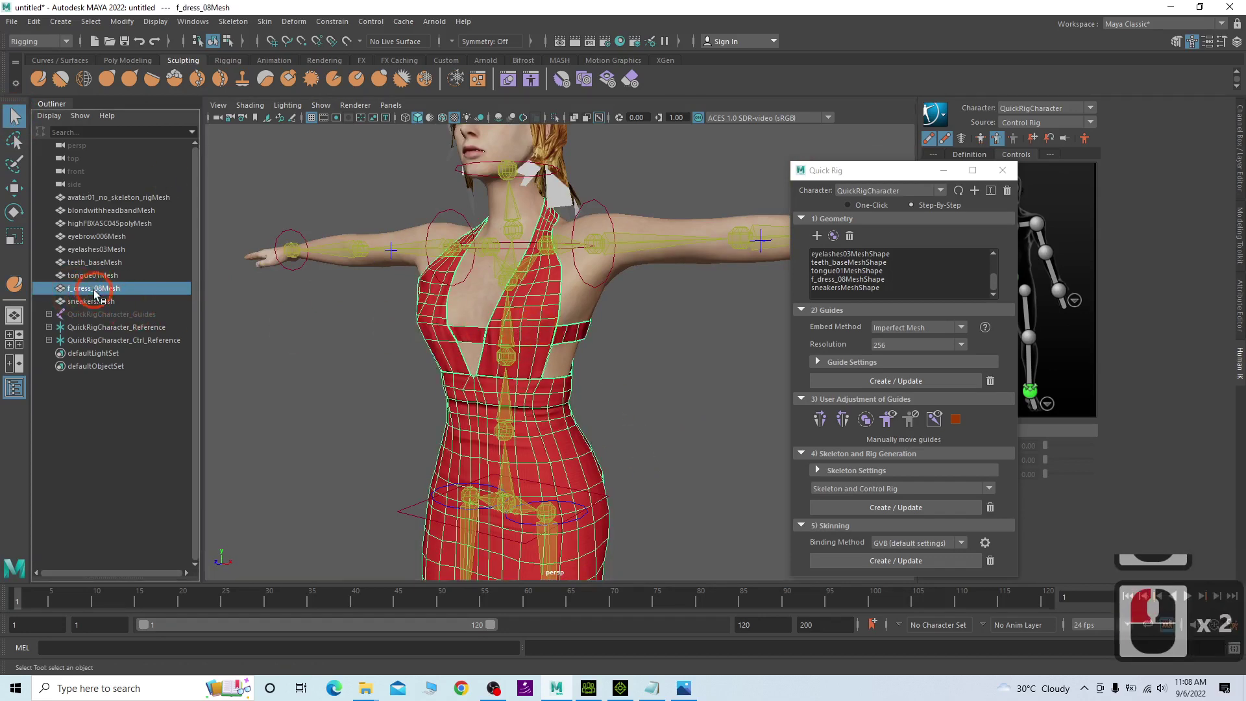
click(95, 303)
click(98, 290)
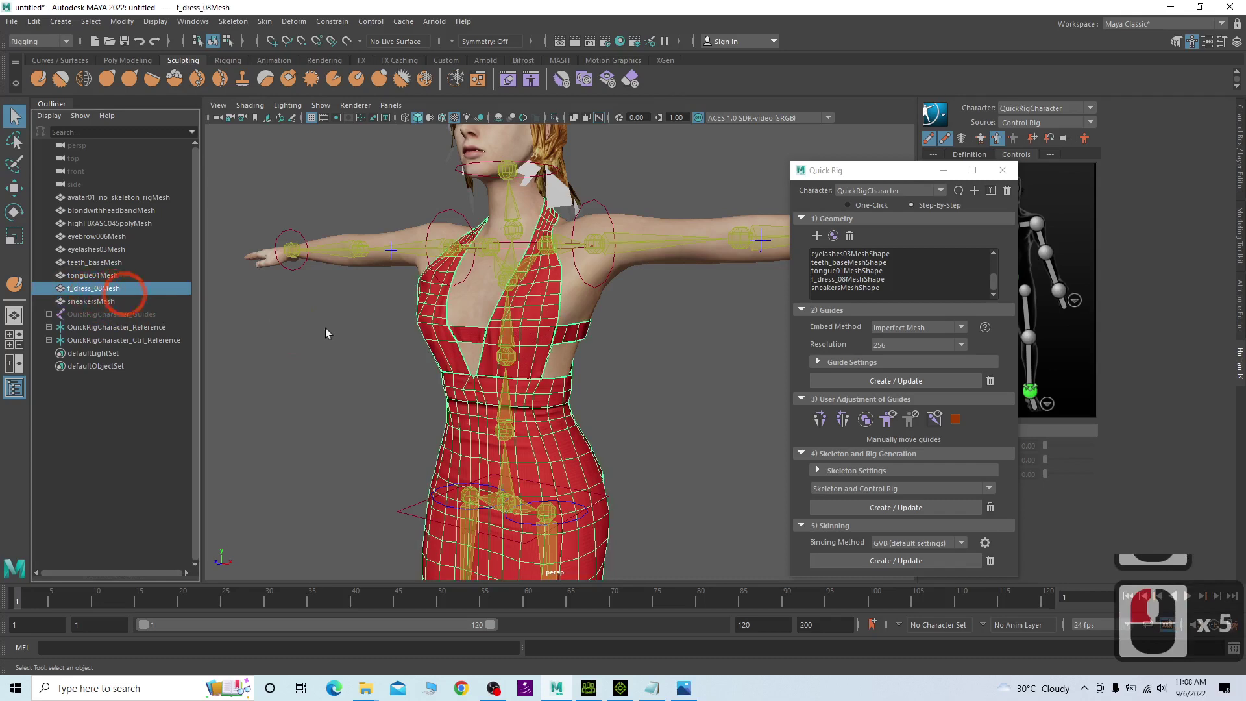
scroll(554, 369, down, 3)
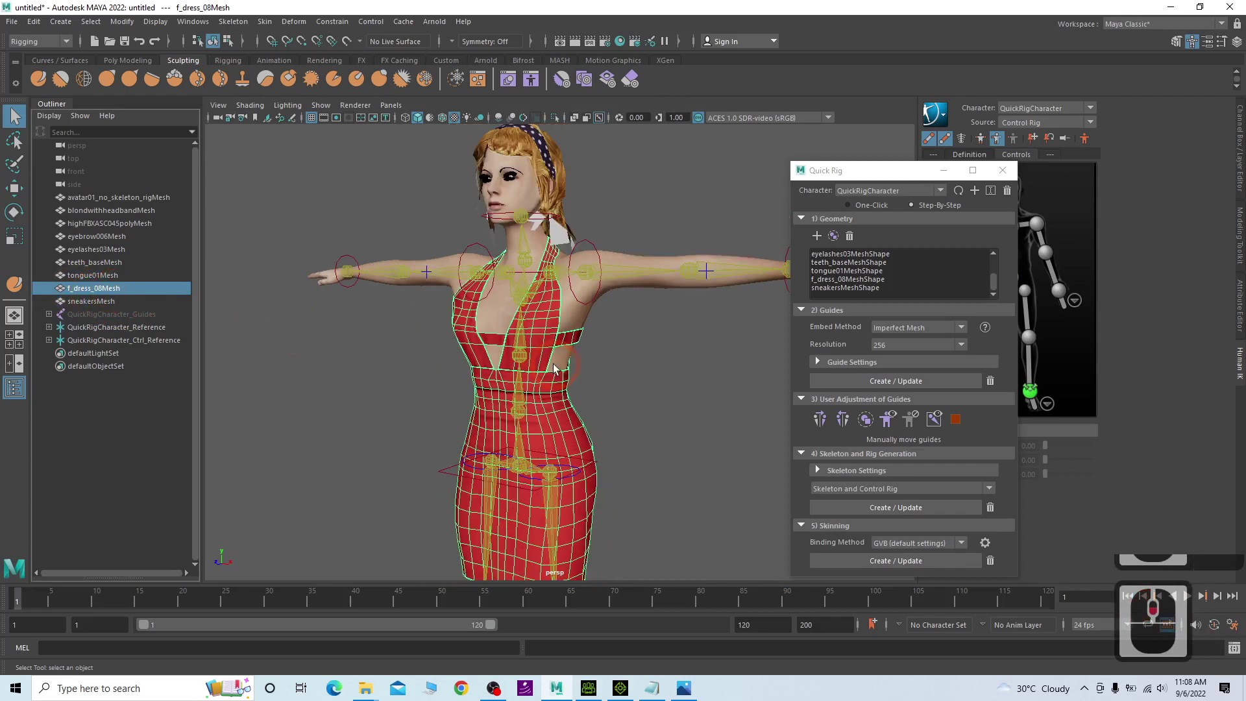
Look through the Quick Rig hierarchies and expand QuickRigCharacter_Reference to expose its hips joint.
click(49, 314)
click(49, 314)
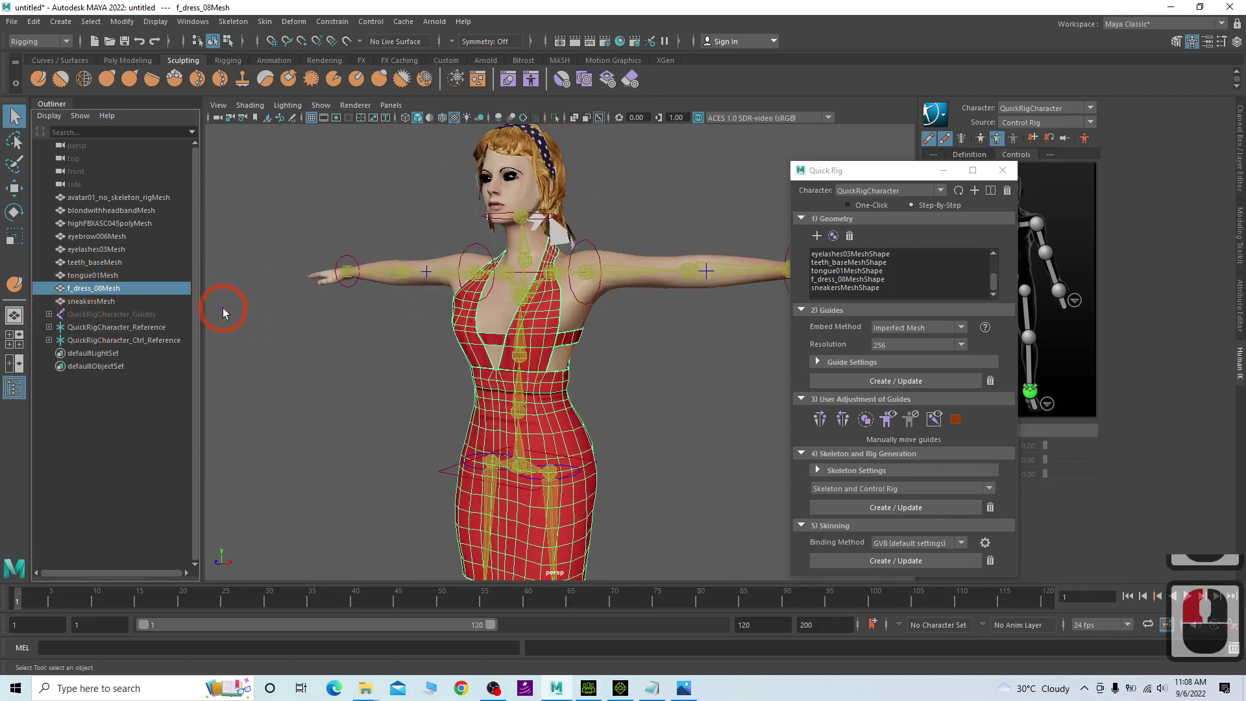
click(48, 340)
click(49, 340)
click(49, 327)
click(48, 327)
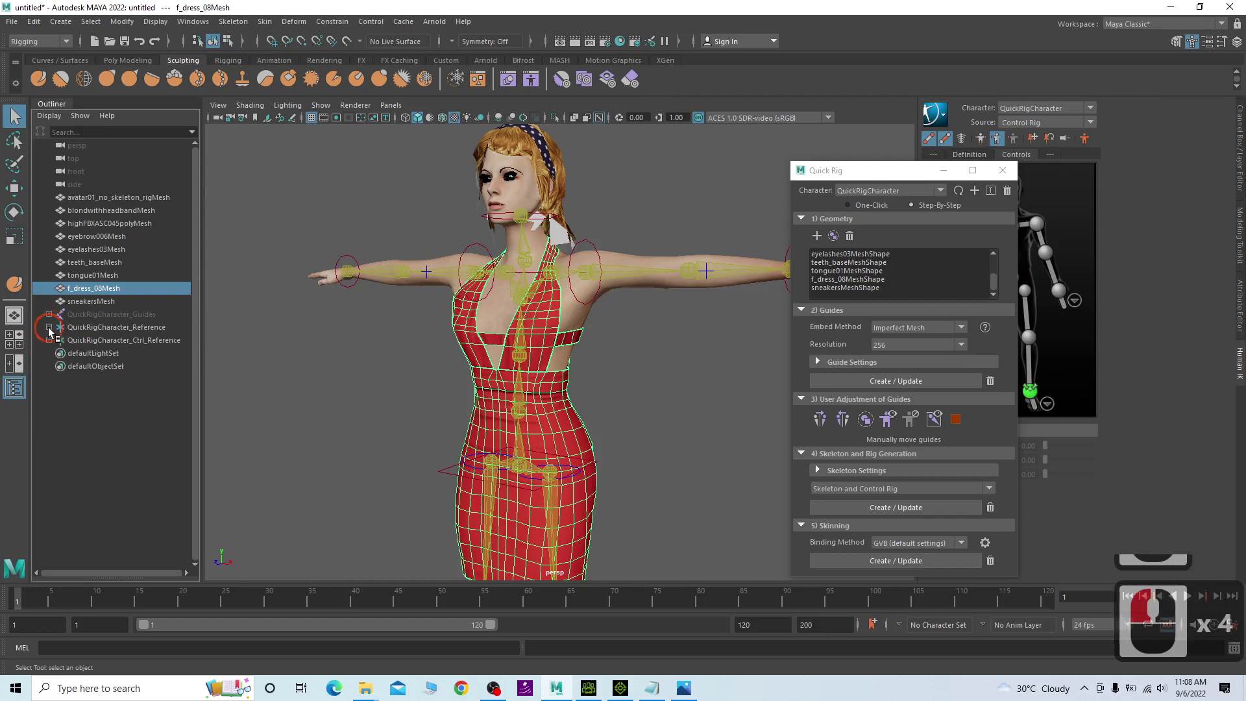
click(49, 327)
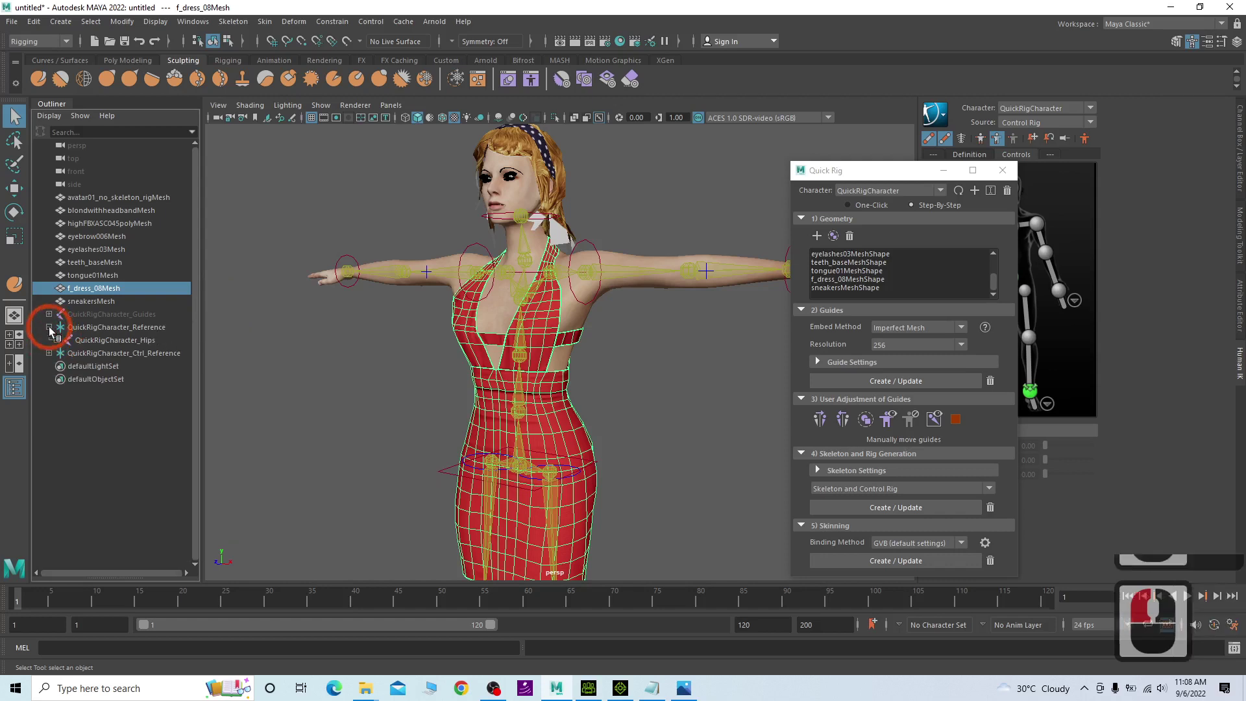
click(49, 327)
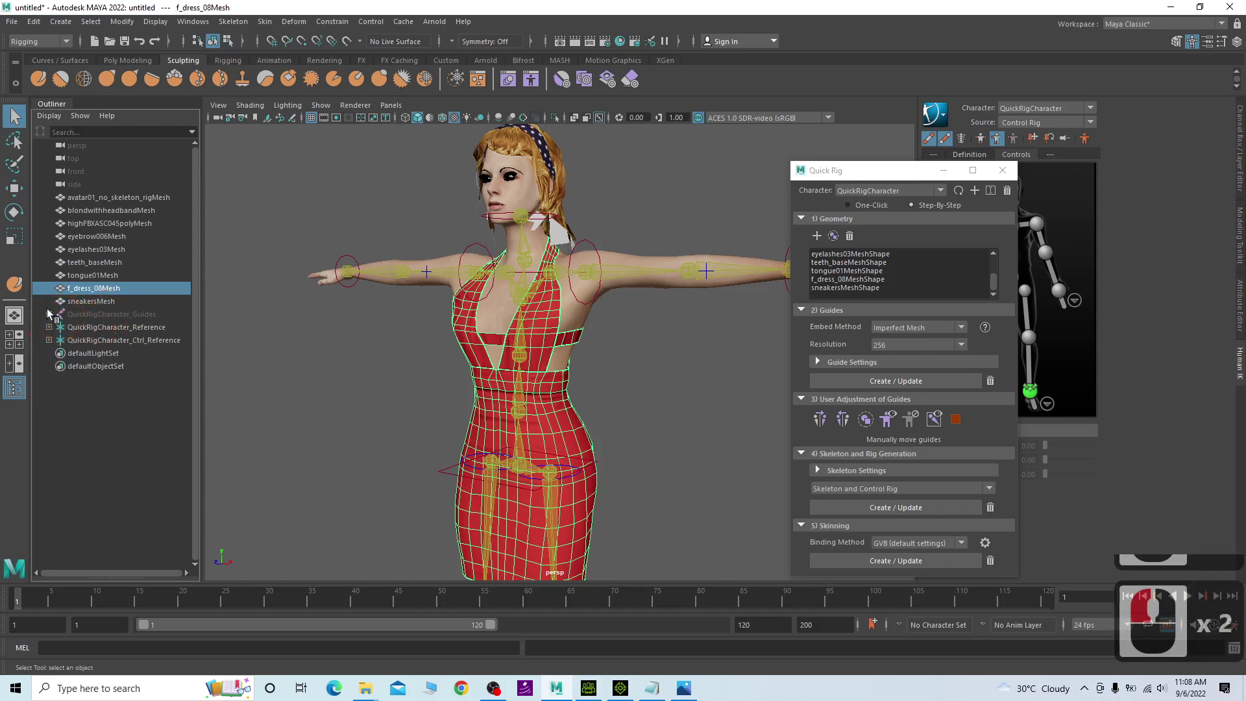
click(49, 327)
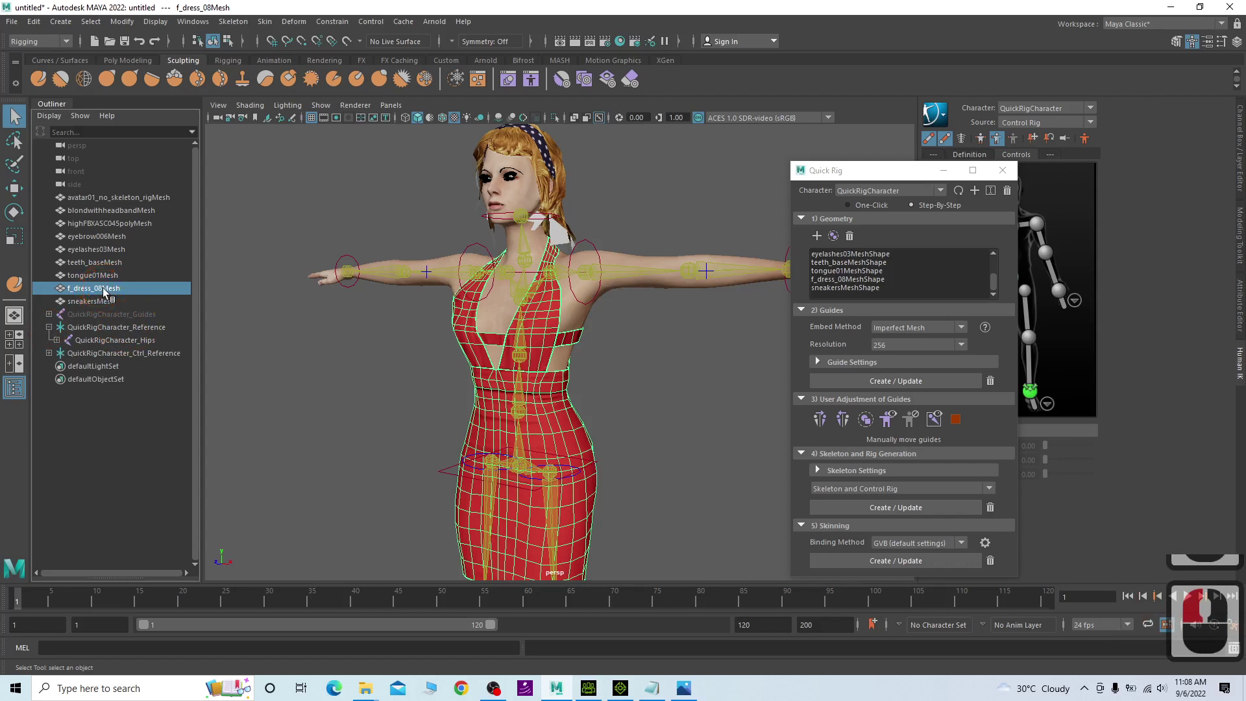
Select only f_dress_08Mesh together with QuickRigCharacter_Hips and bind the dress skin to the skeleton.
shift+click(96, 340)
click(214, 352)
click(61, 292)
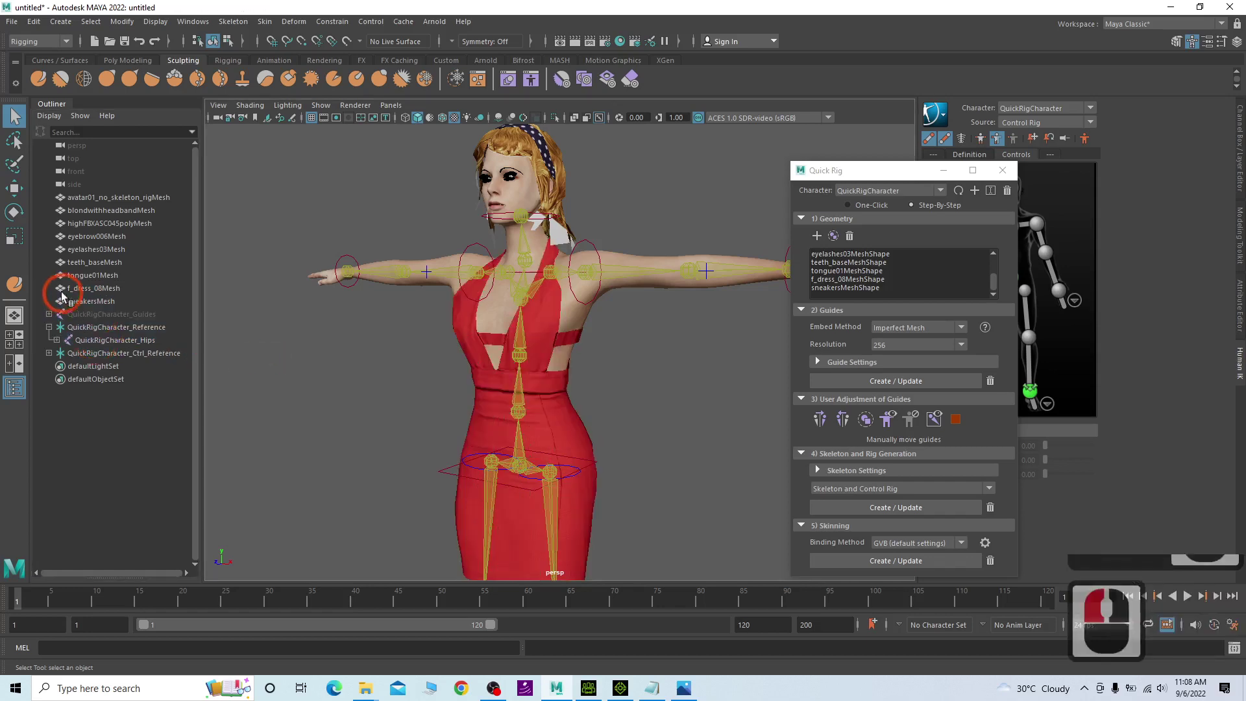
double_click(61, 292)
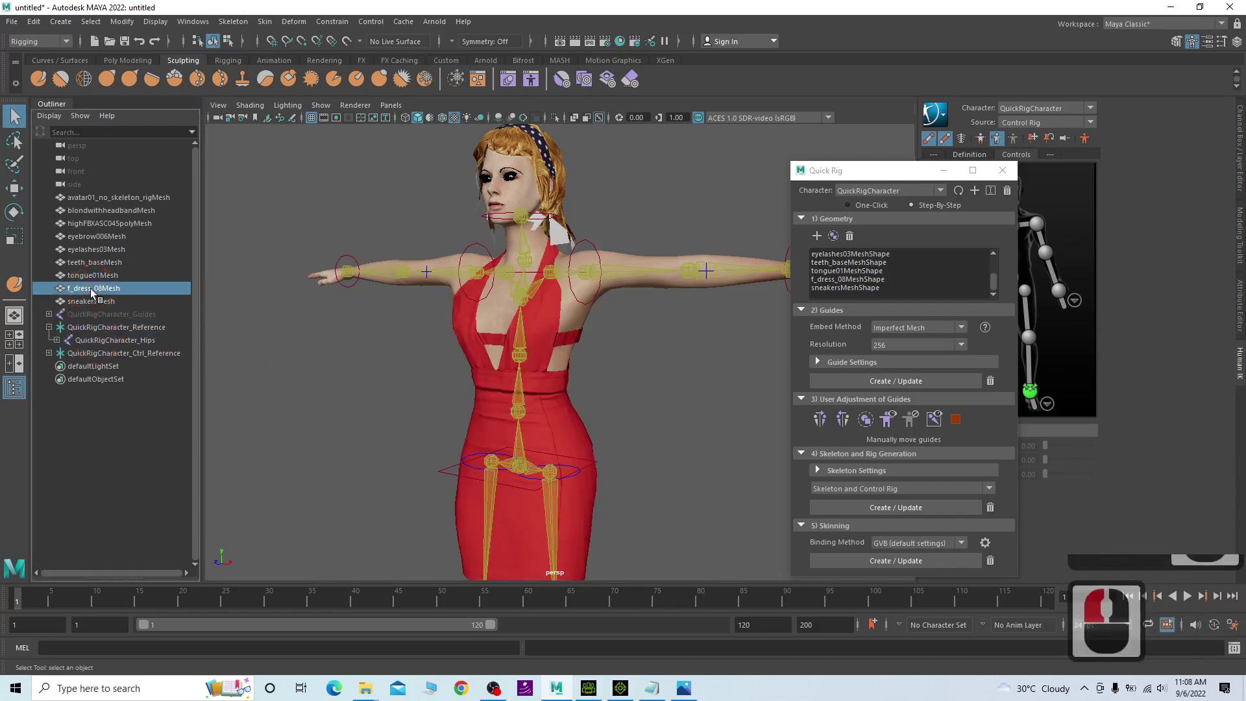
ctrl+click(104, 340)
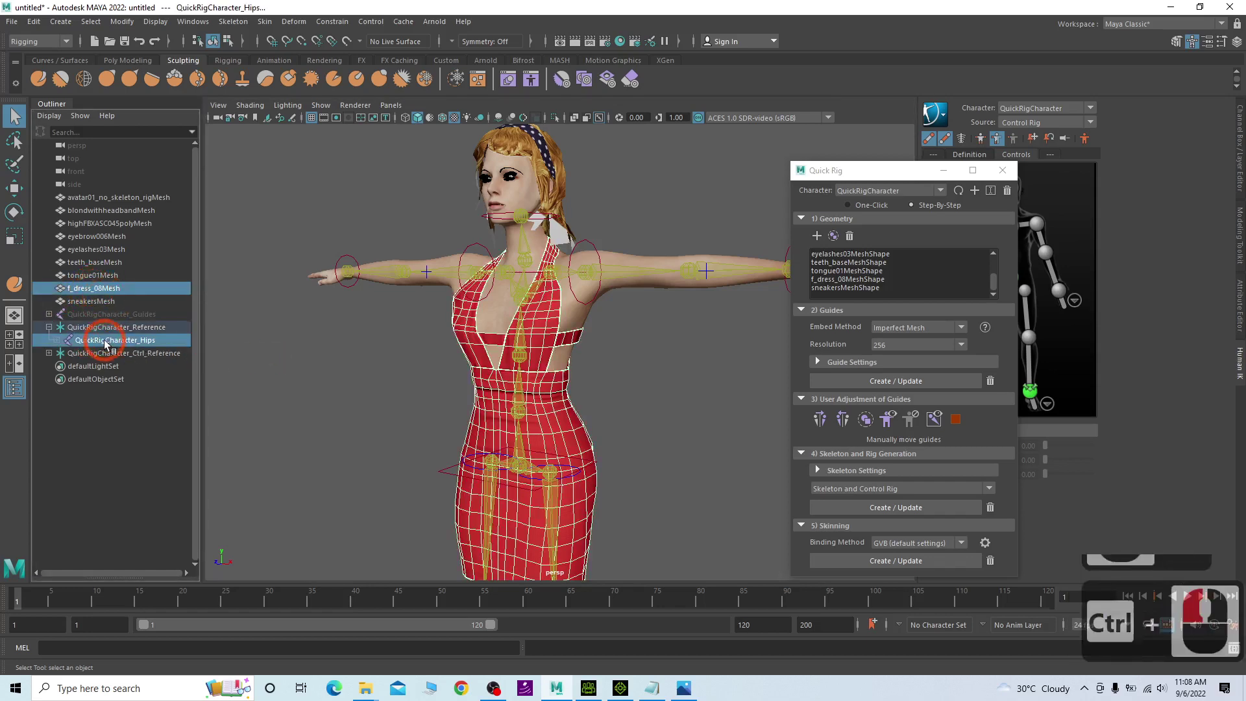
click(265, 22)
click(296, 52)
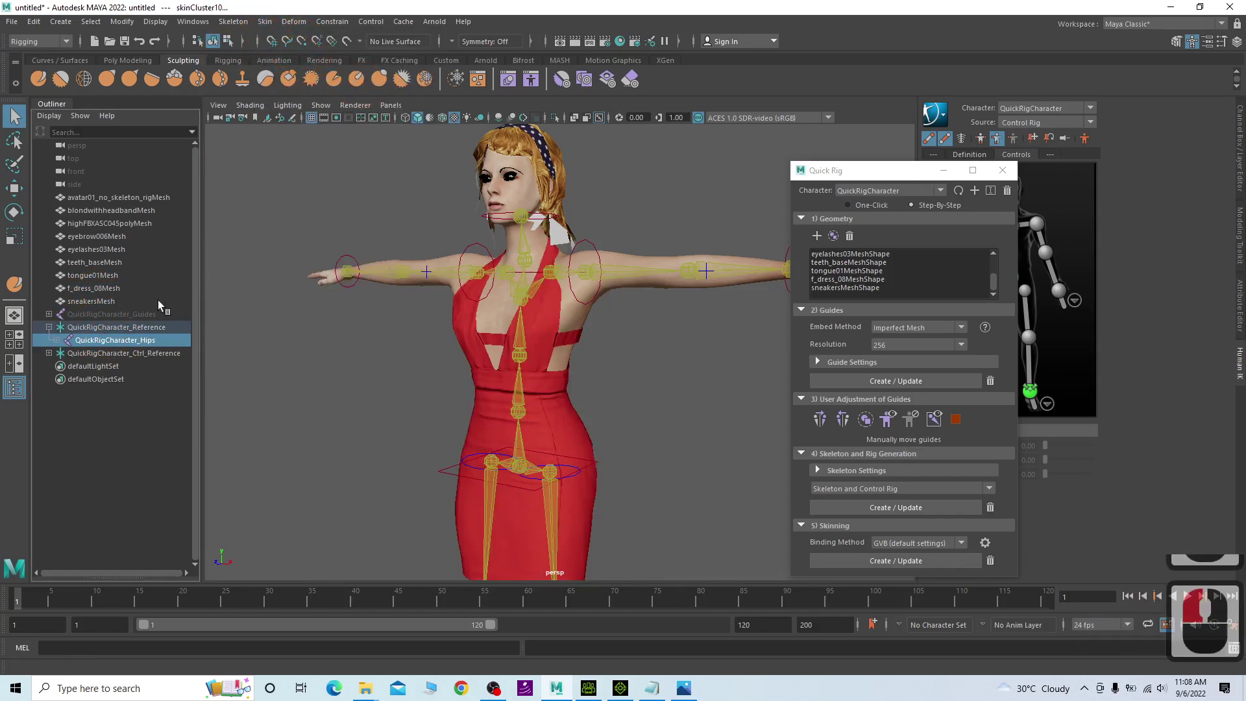
Copy the skin weights from the body mesh avatar01_no_skeleton_rigMesh to the dress mesh f_dress_08Mesh.
click(634, 284)
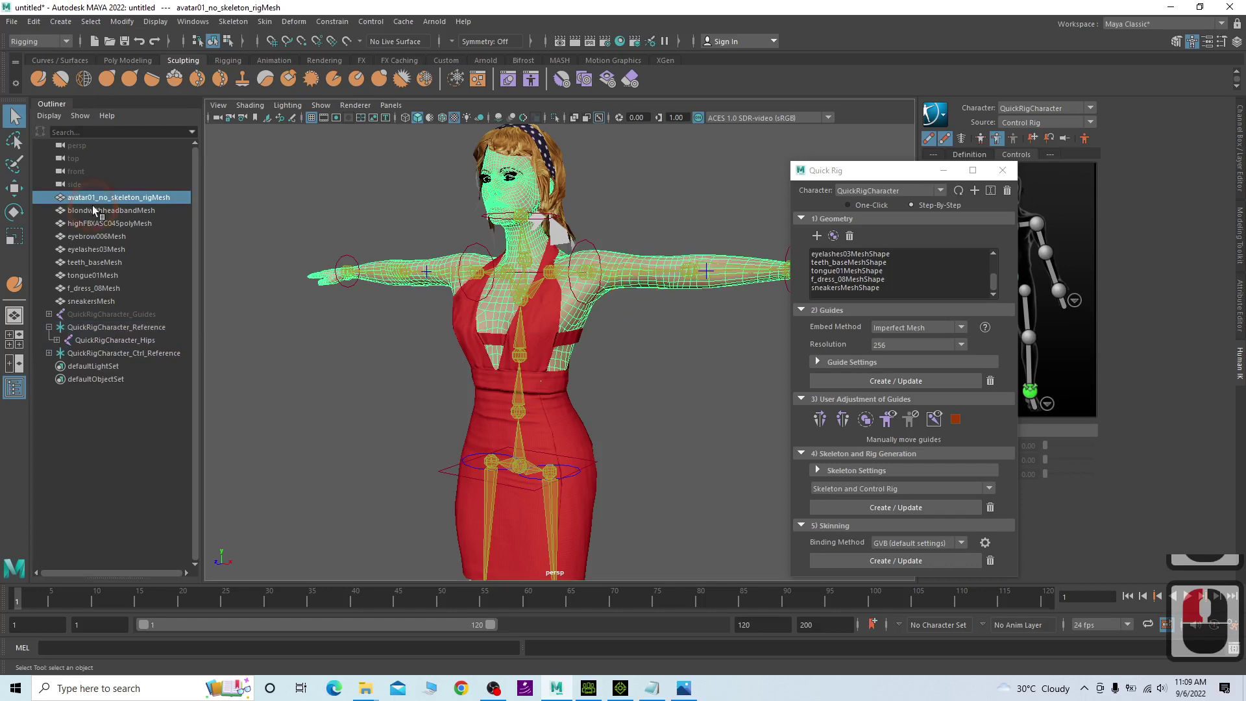
click(114, 199)
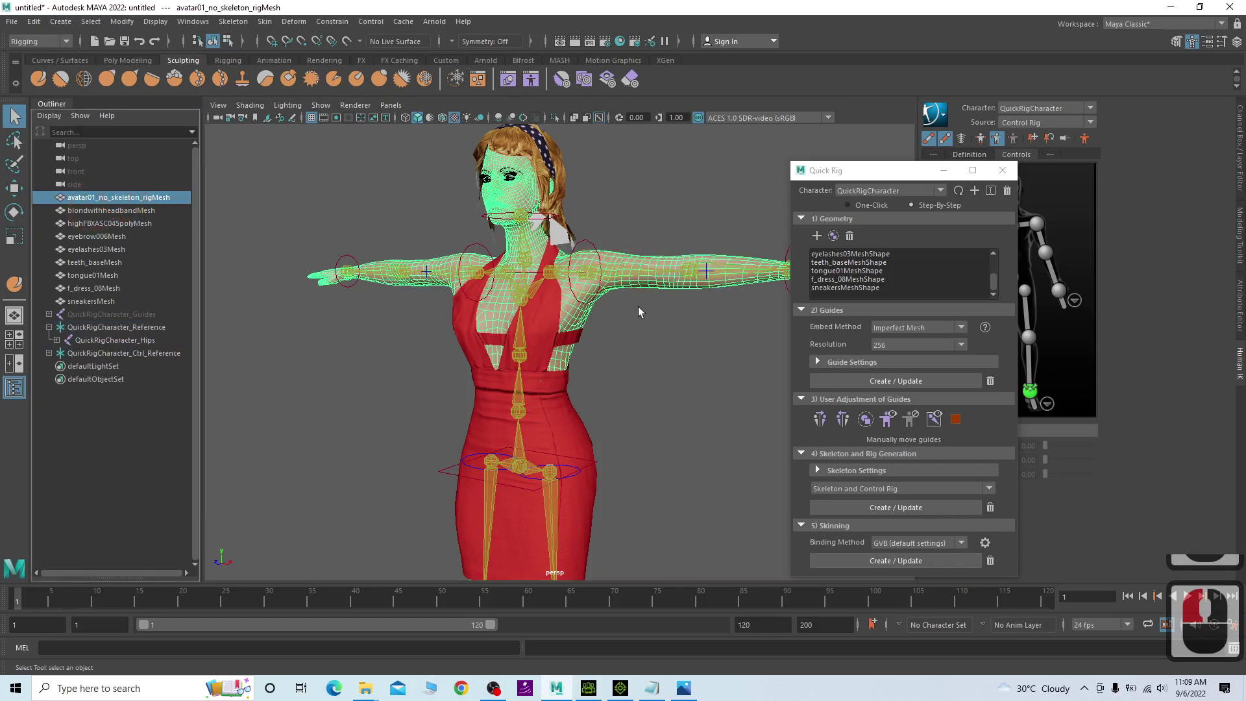
ctrl+click(555, 392)
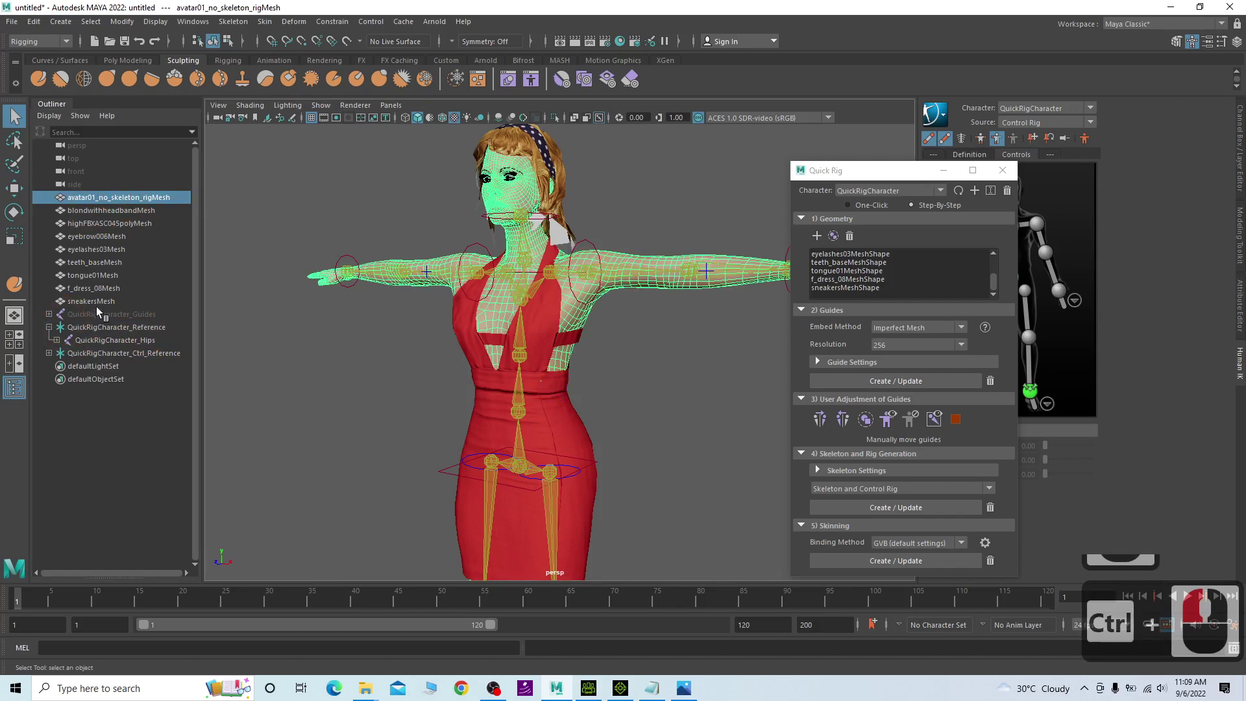
ctrl+click(88, 287)
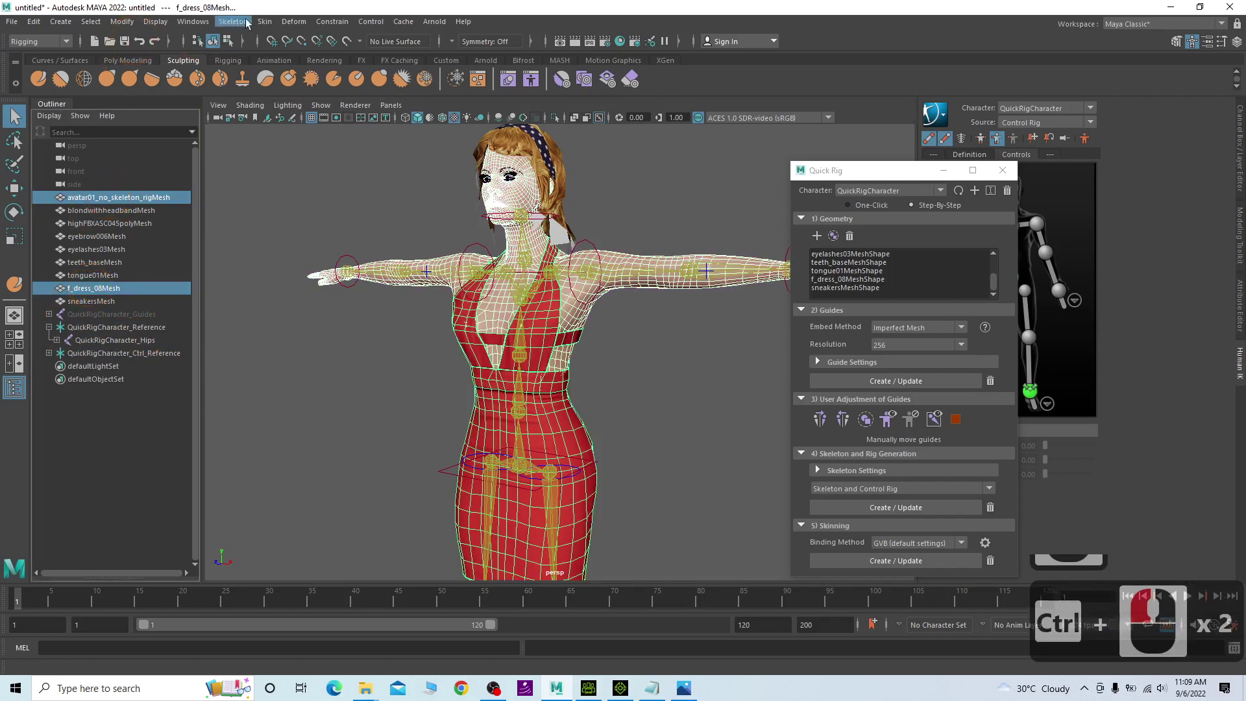
click(266, 22)
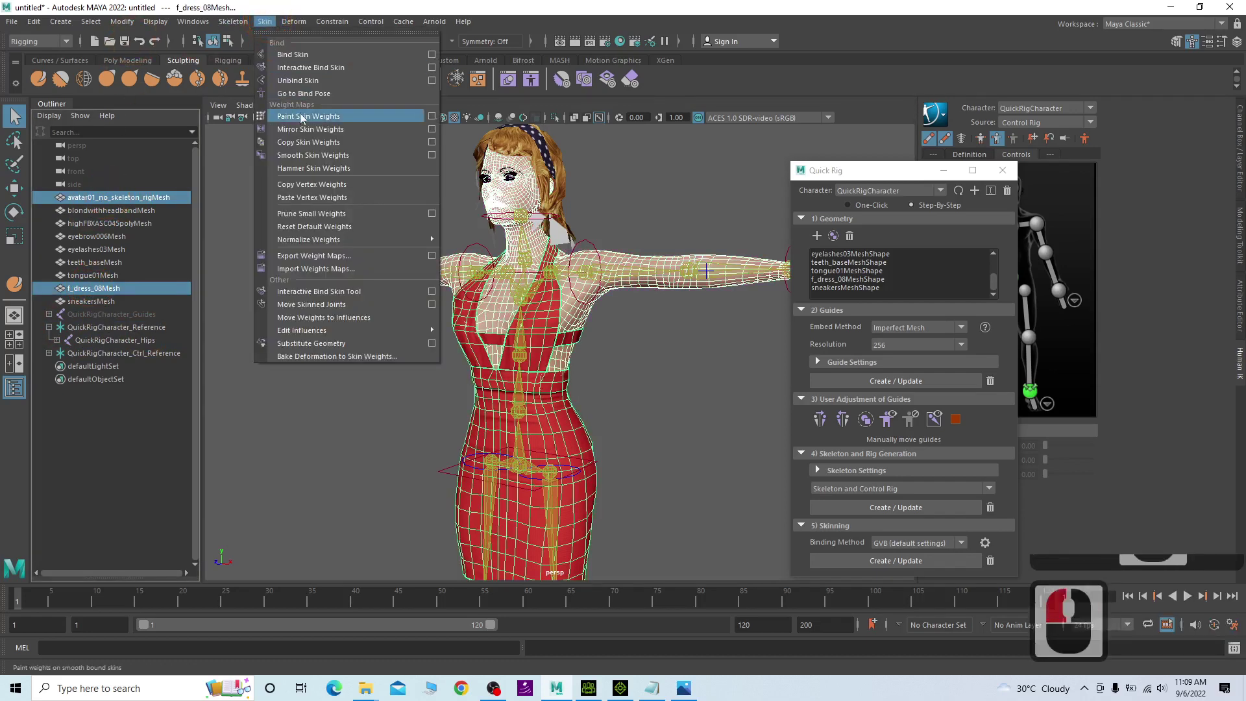
click(290, 142)
scroll(709, 389, down, 4)
scroll(709, 389, up, 2)
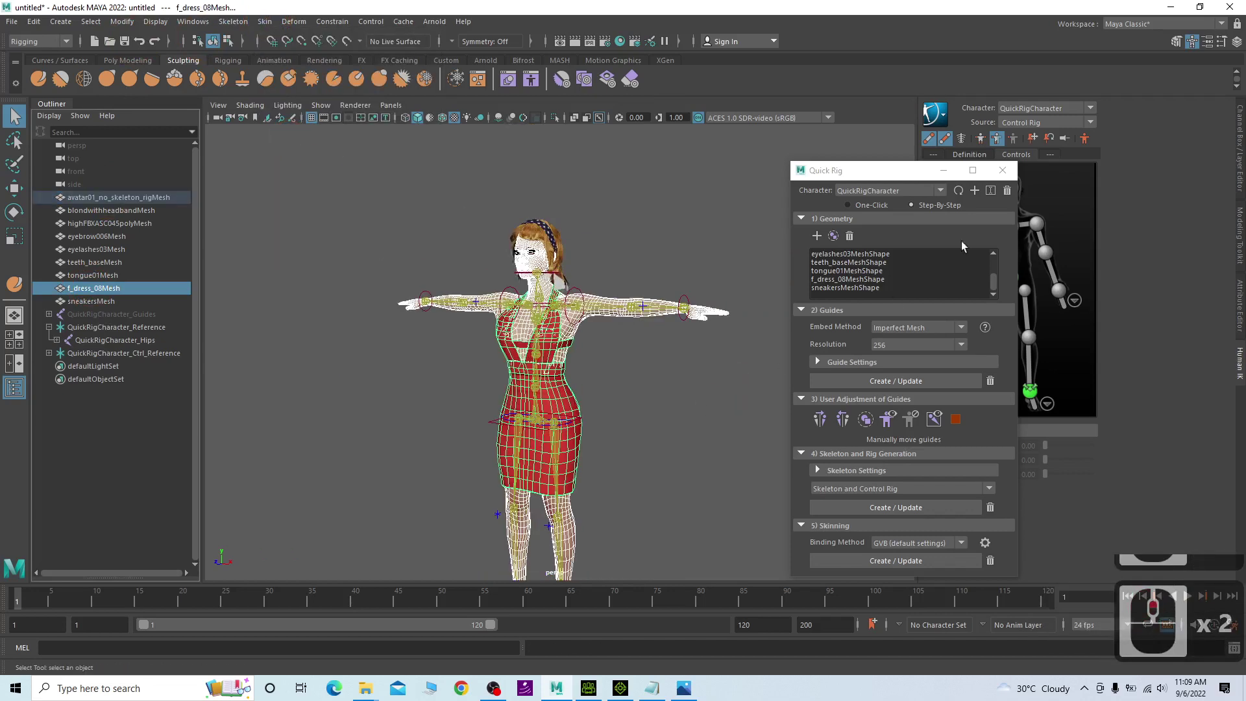
Close the Quick Rig window and clear the mesh selection, with the whole character framed from the front.
click(1002, 171)
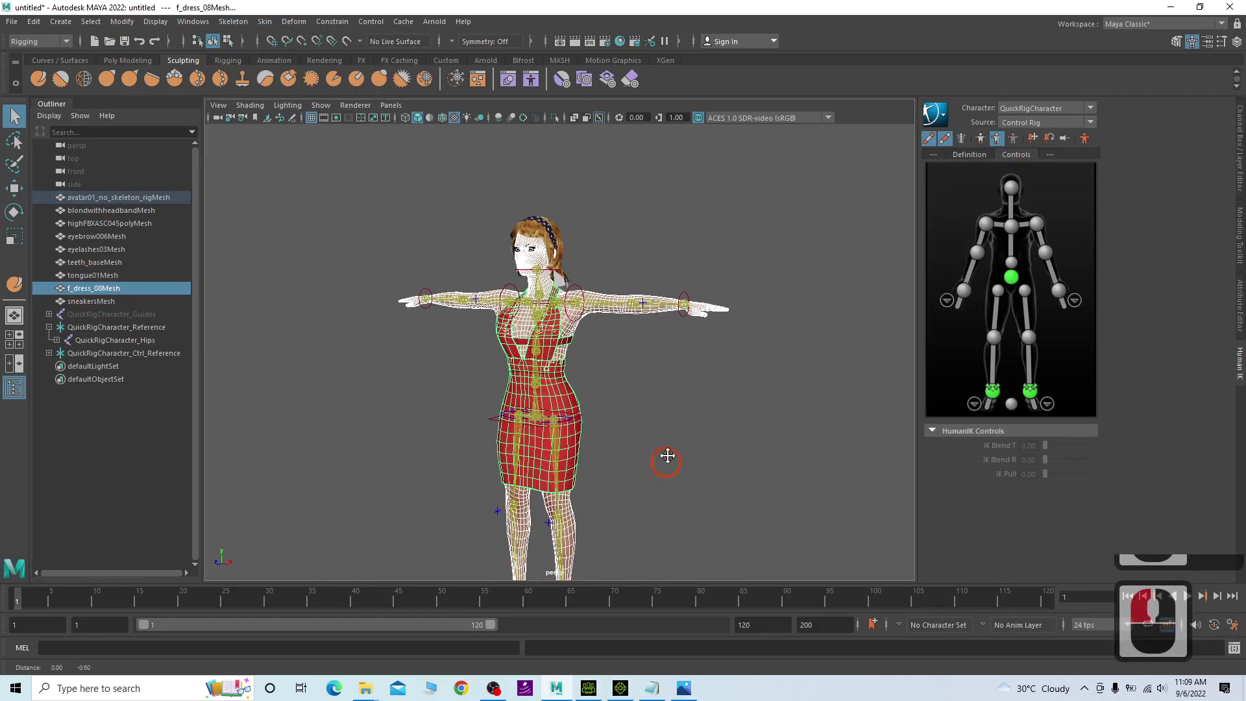
alt+middle_drag(668, 458, 688, 395)
click(691, 336)
alt+drag(691, 336, 731, 342)
Restore the Maya window to a smaller size and put away the FBX no skeleton rig folder window.
drag(613, 8, 725, 112)
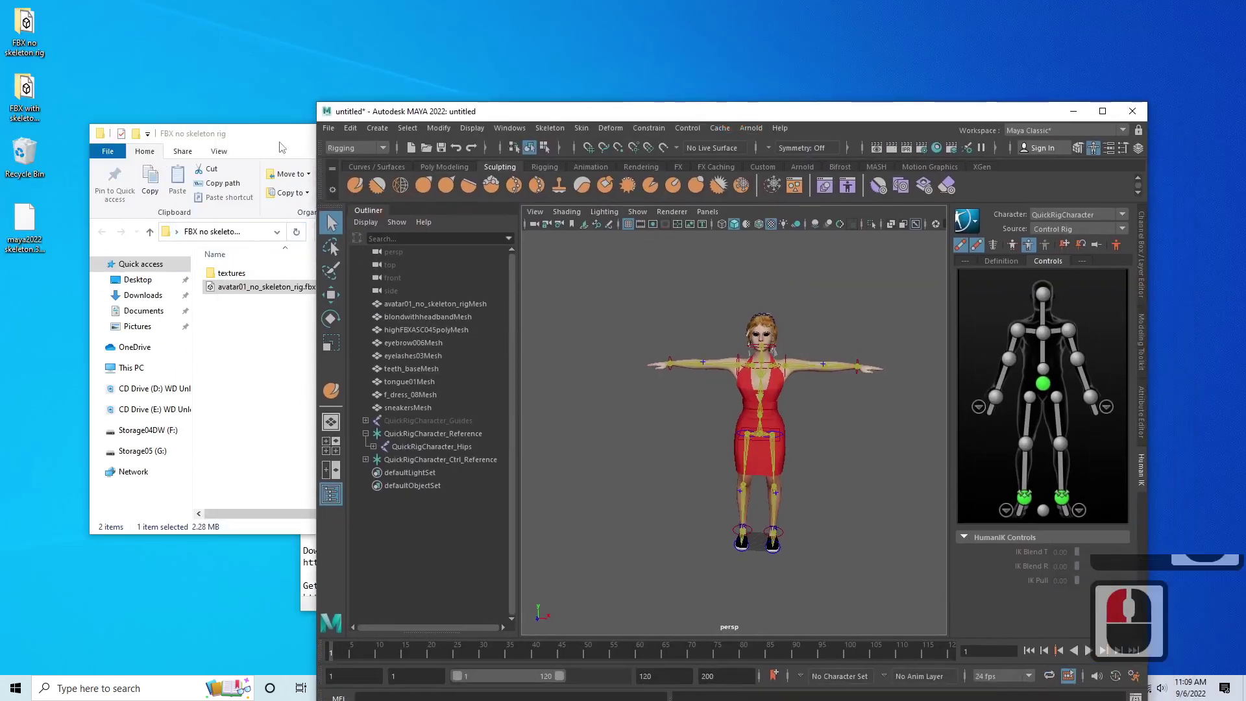
drag(279, 143, 255, 154)
click(528, 147)
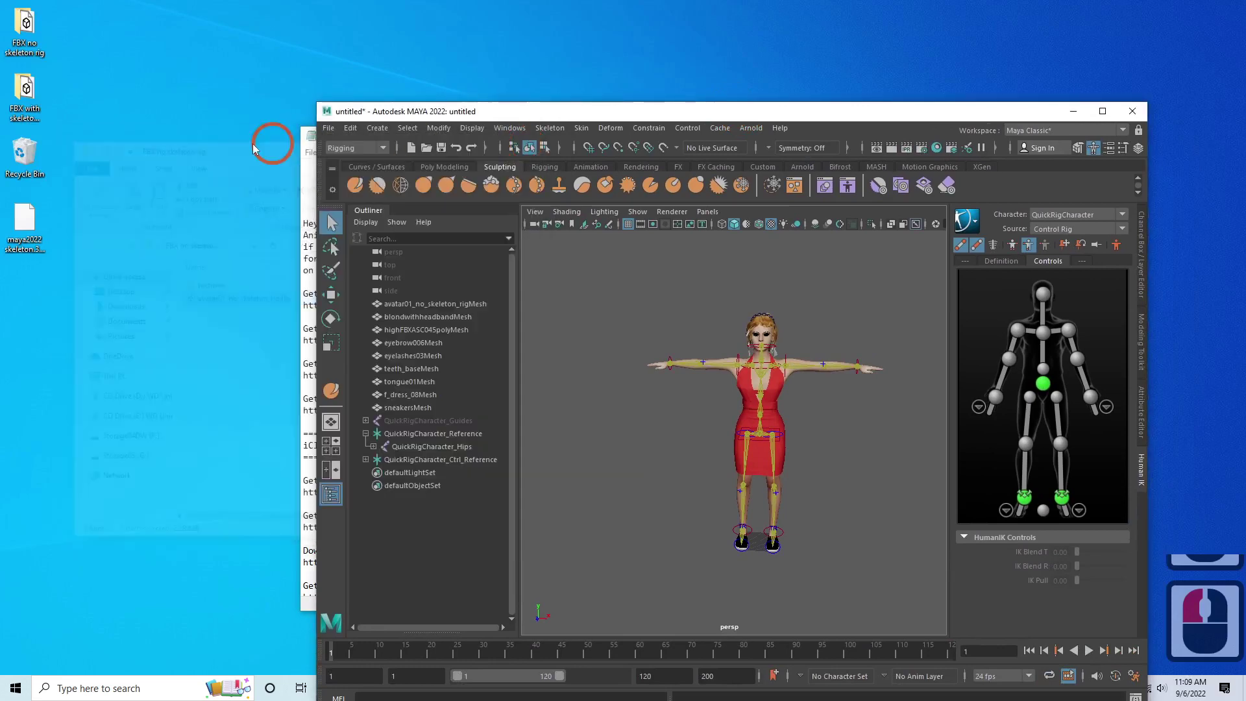
Start exporting the entire scene with FBX export as the file type.
click(328, 128)
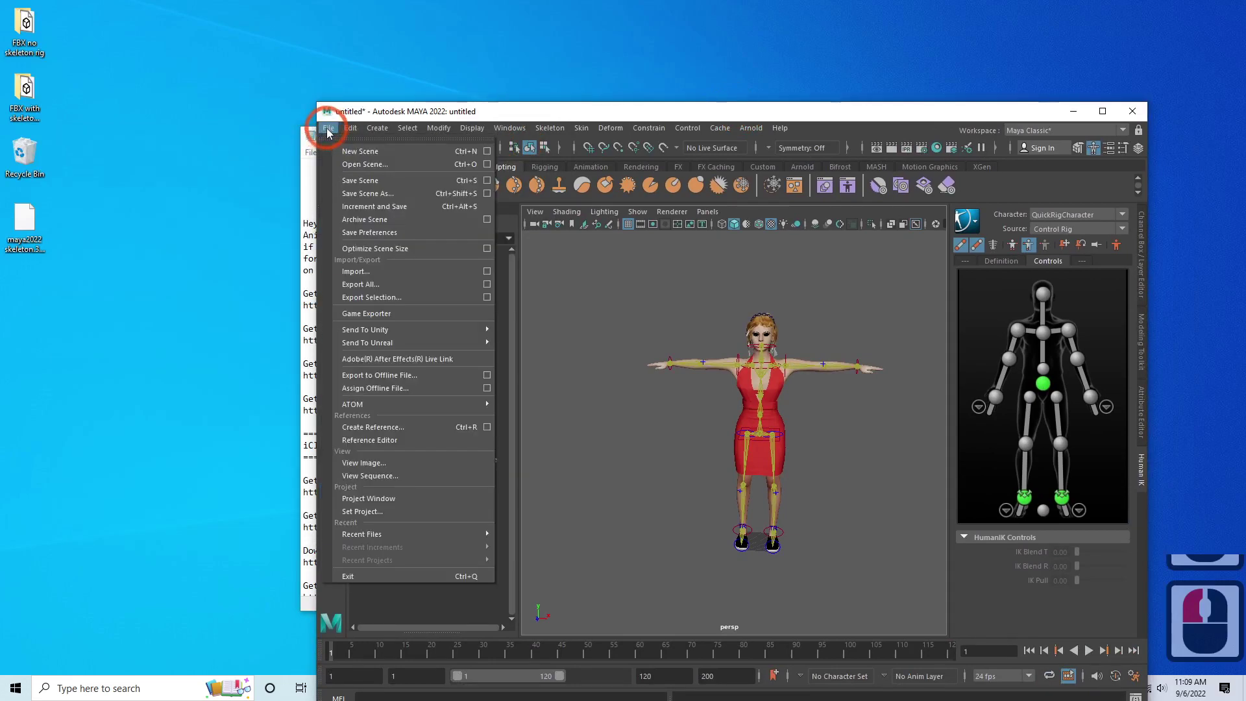
click(402, 286)
click(234, 512)
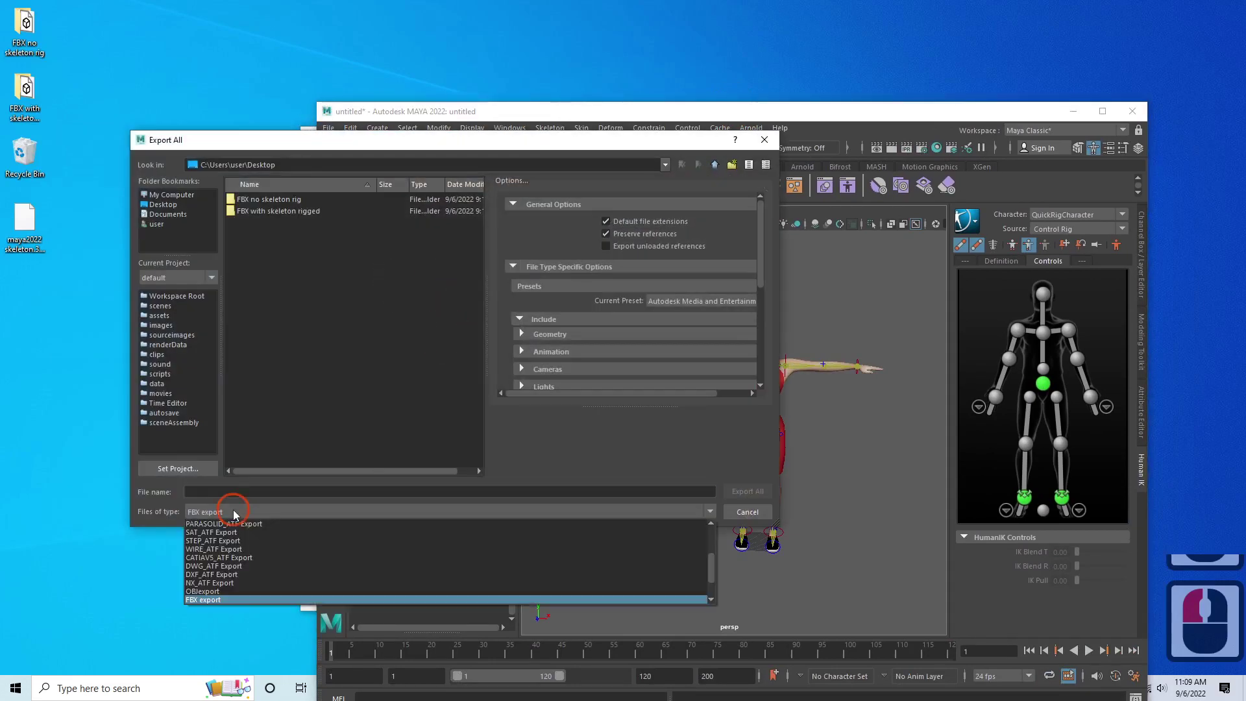
click(233, 512)
click(230, 512)
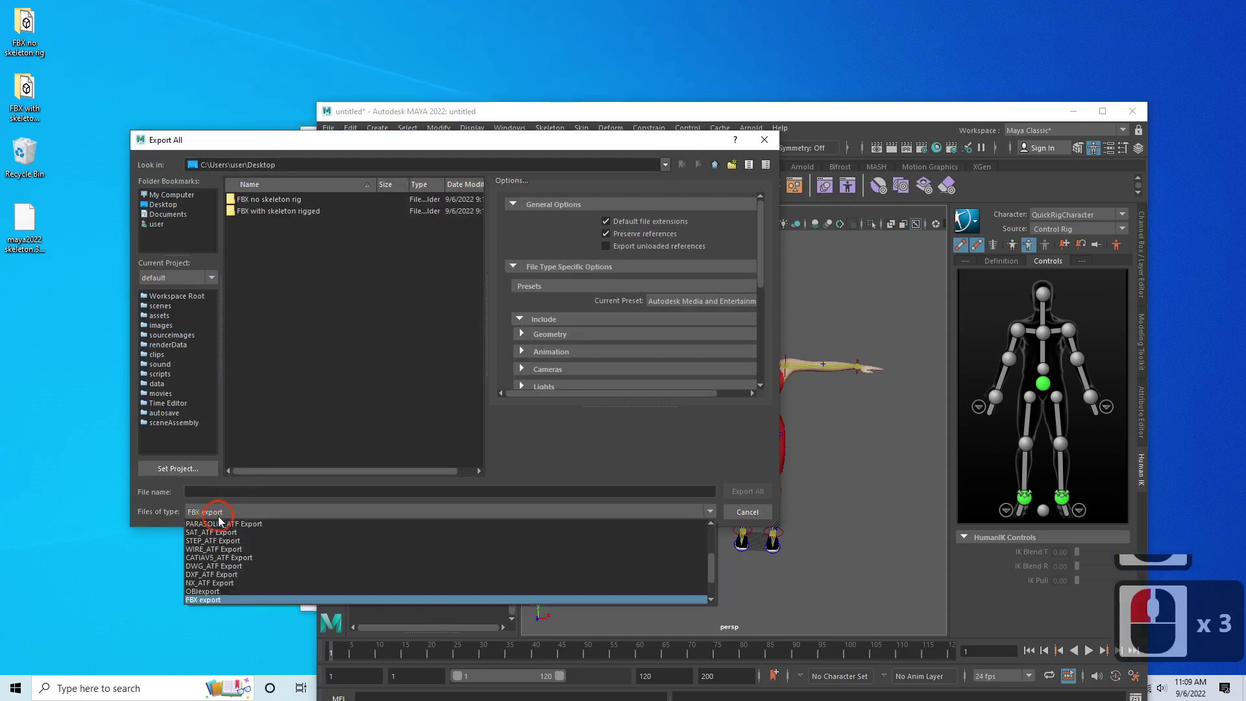
click(207, 599)
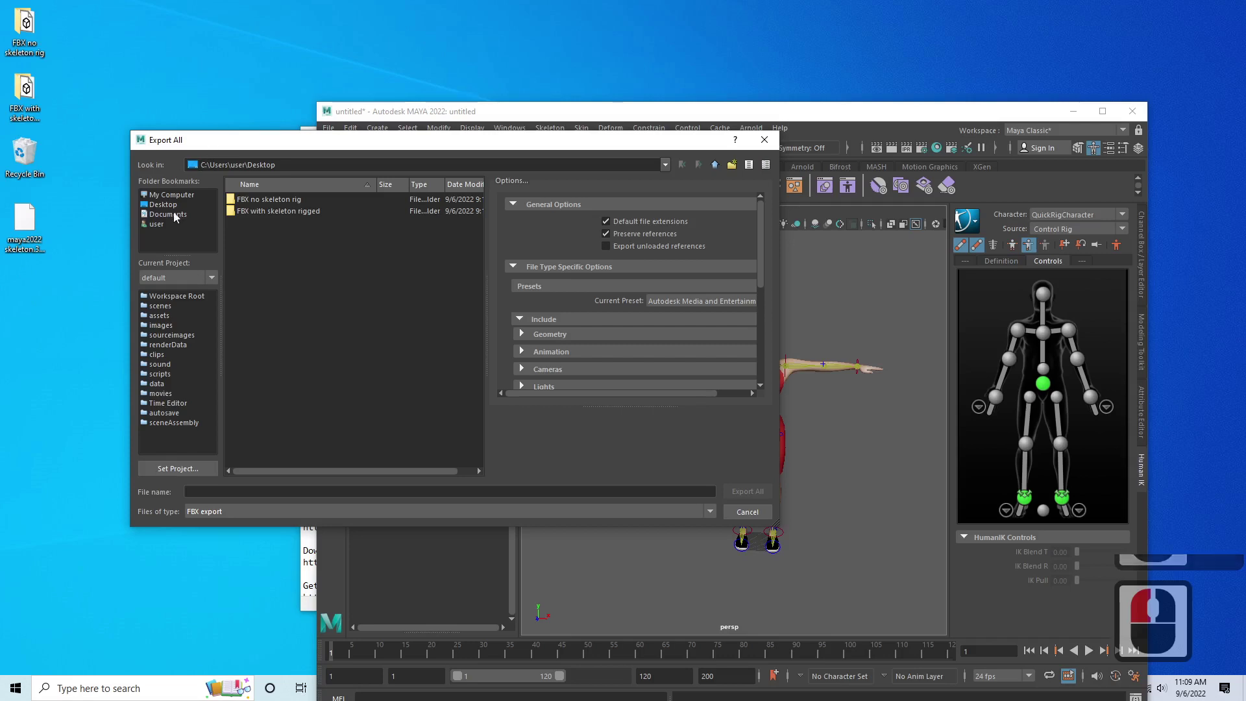
Name the export file "female01 rigged" and export the scene to the Desktop folder.
click(225, 545)
click(216, 492)
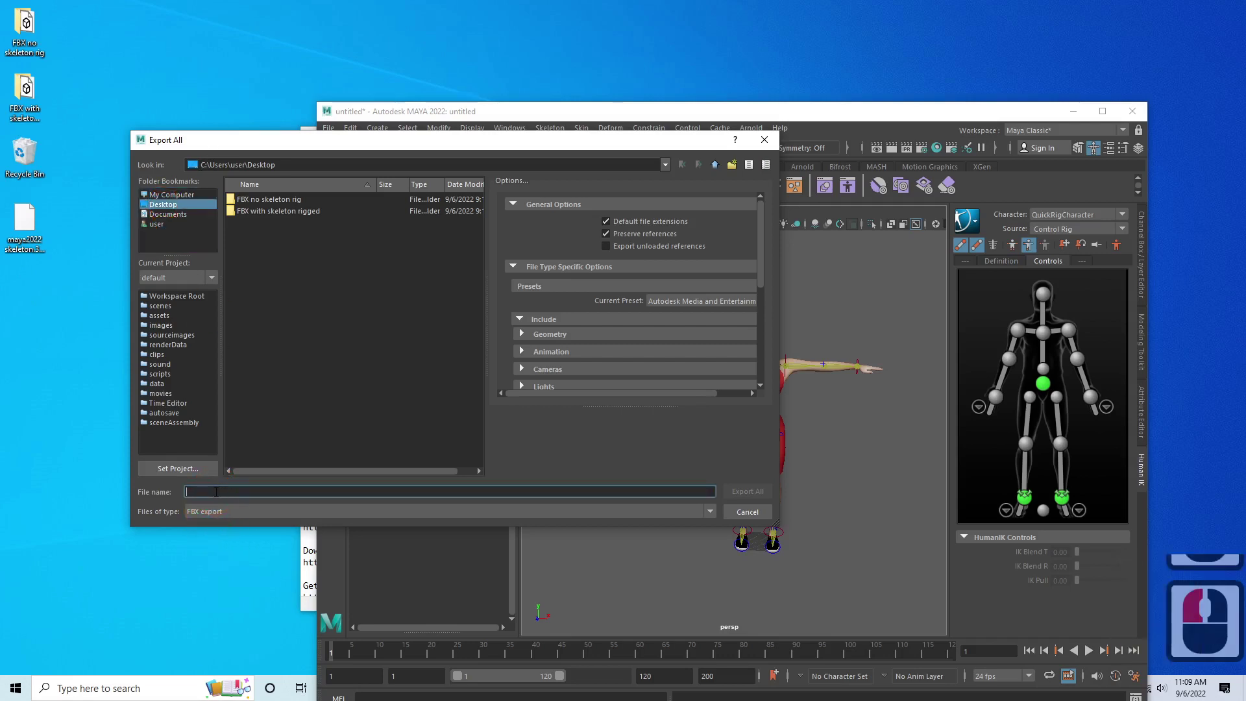
text(female01)
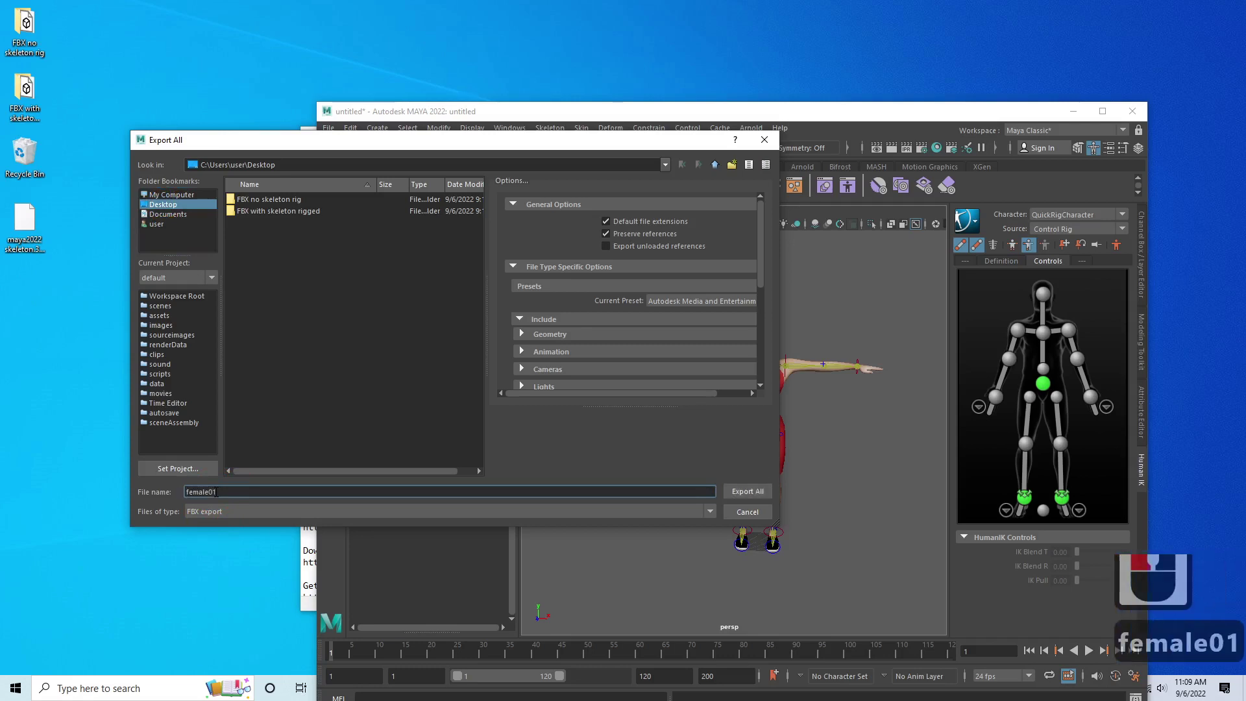
text( eai)
key(BackSpace)
key(BackSpace)
key(BackSpace)
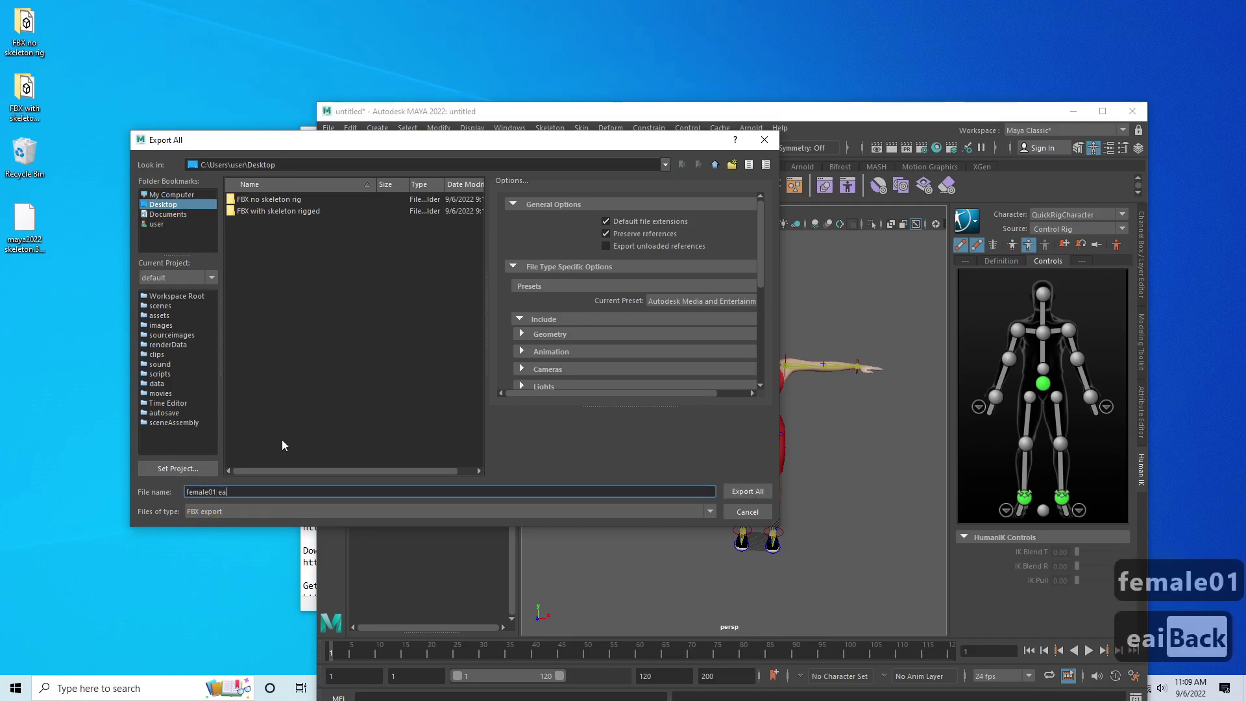
text(rigged)
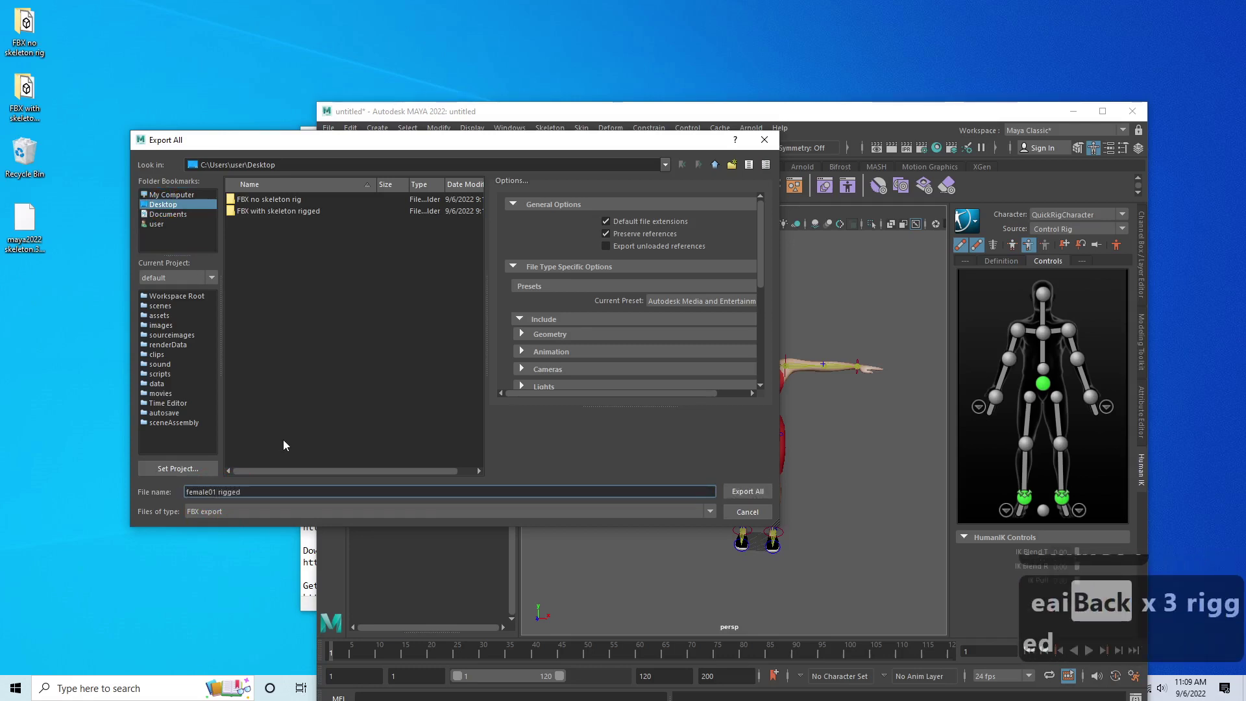
click(752, 490)
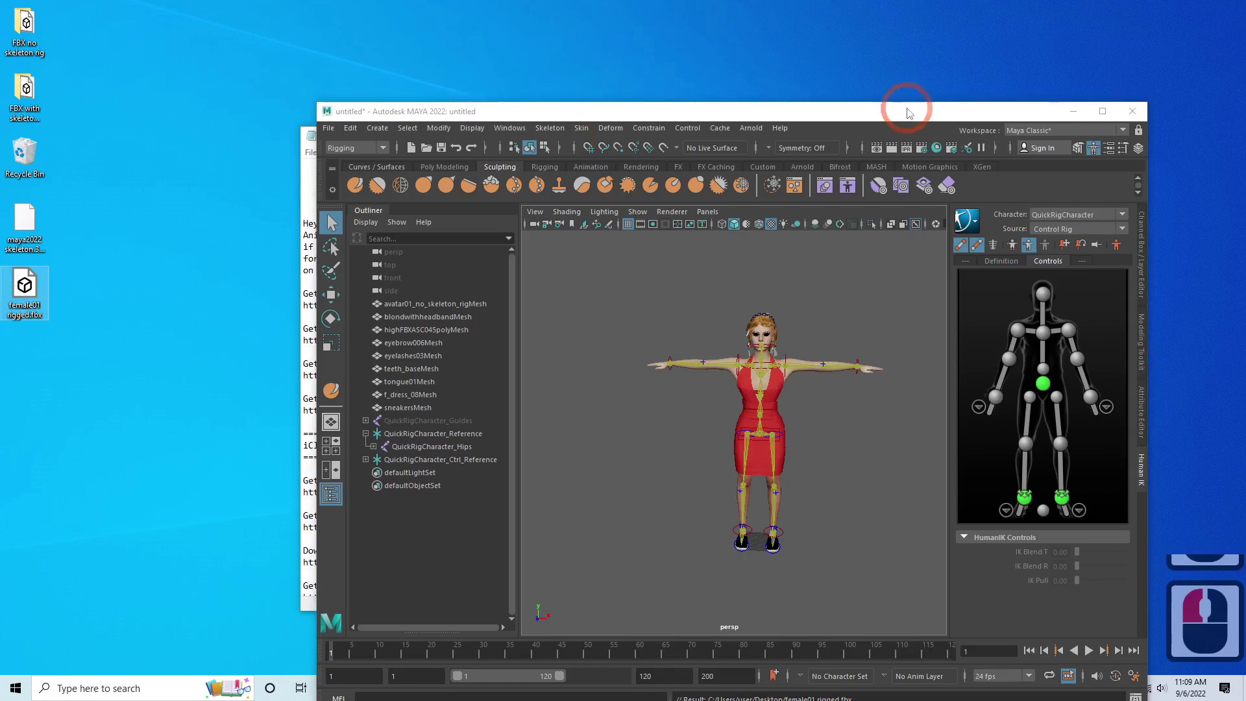
Minimise Maya and the notes, switch to Character Creator 4 and start a new empty project.
drag(908, 112, 859, 47)
click(1023, 45)
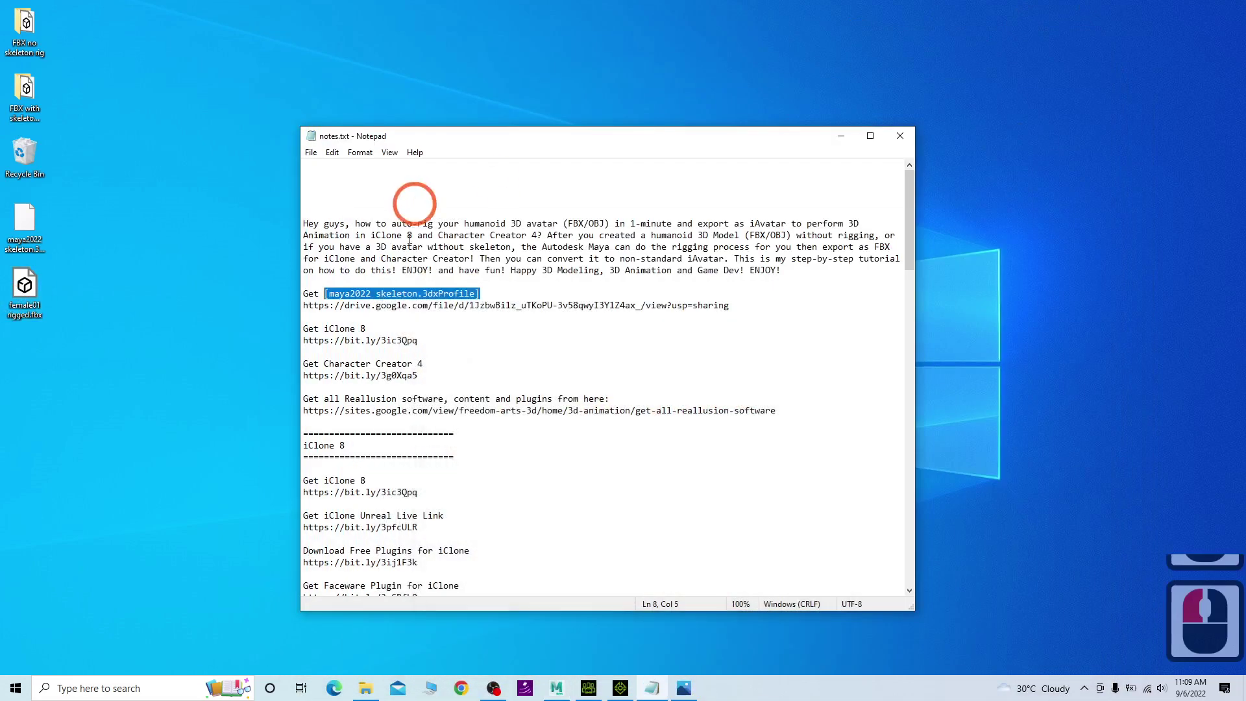
click(841, 136)
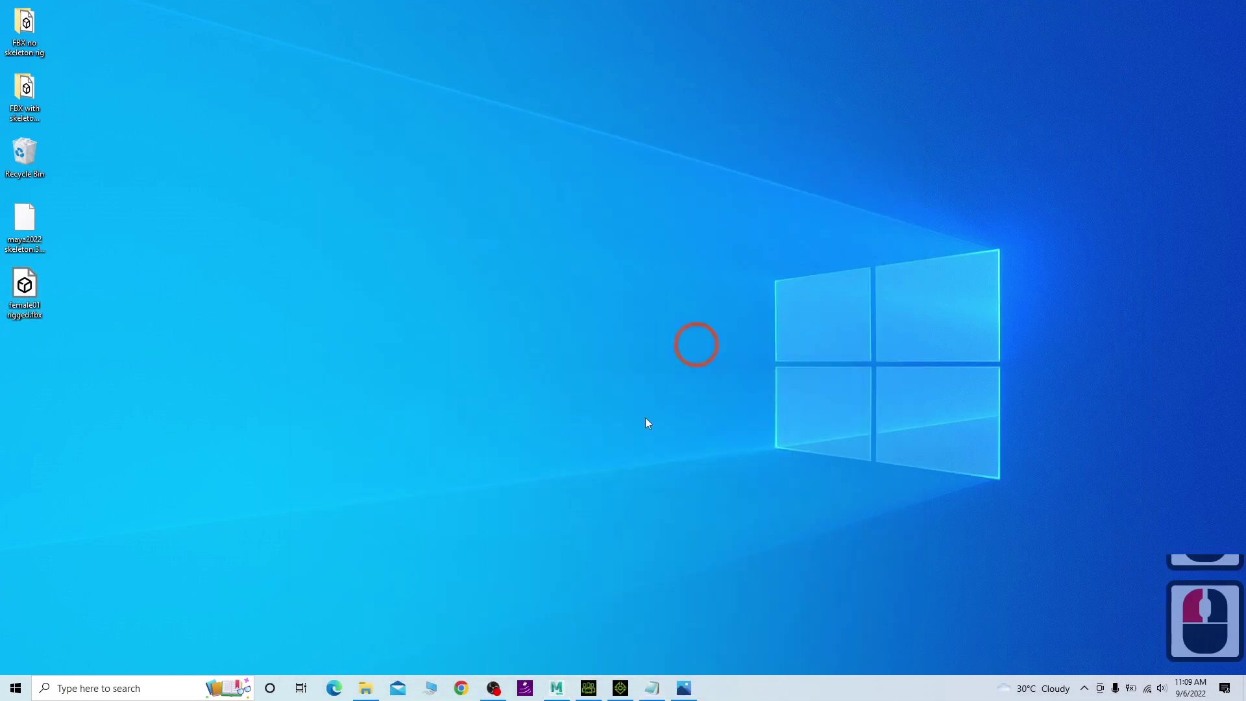
click(621, 688)
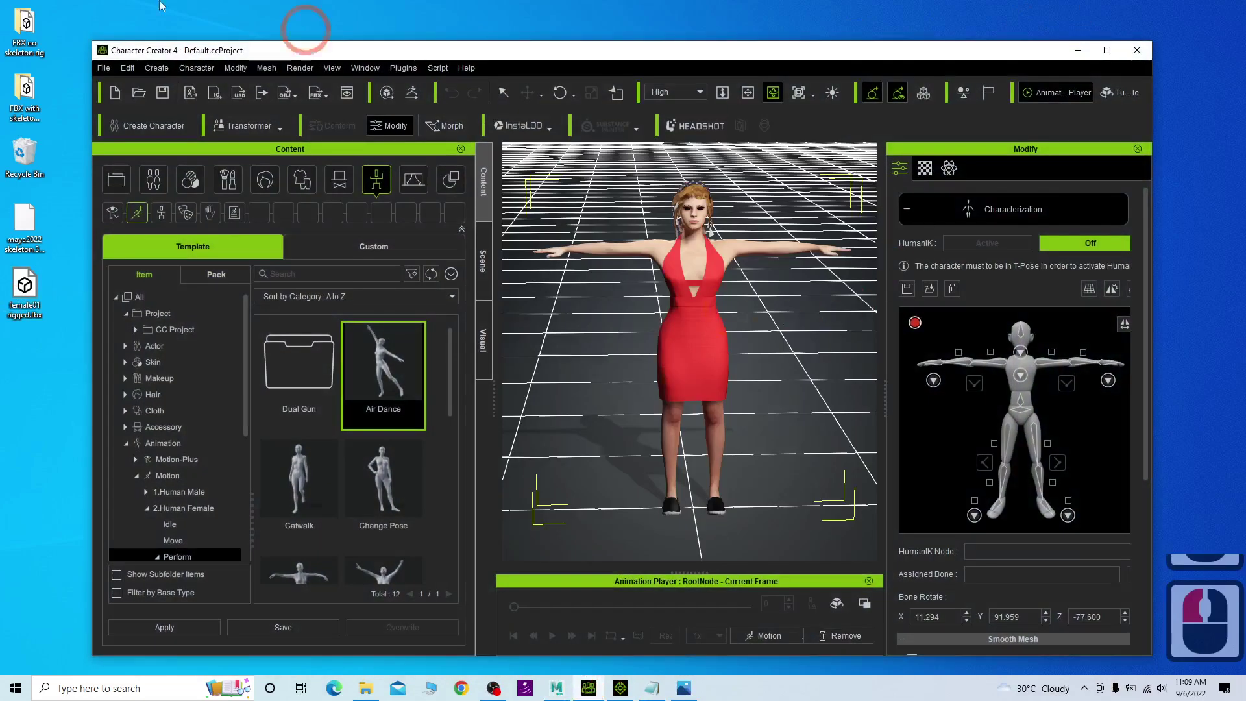
click(118, 95)
click(607, 388)
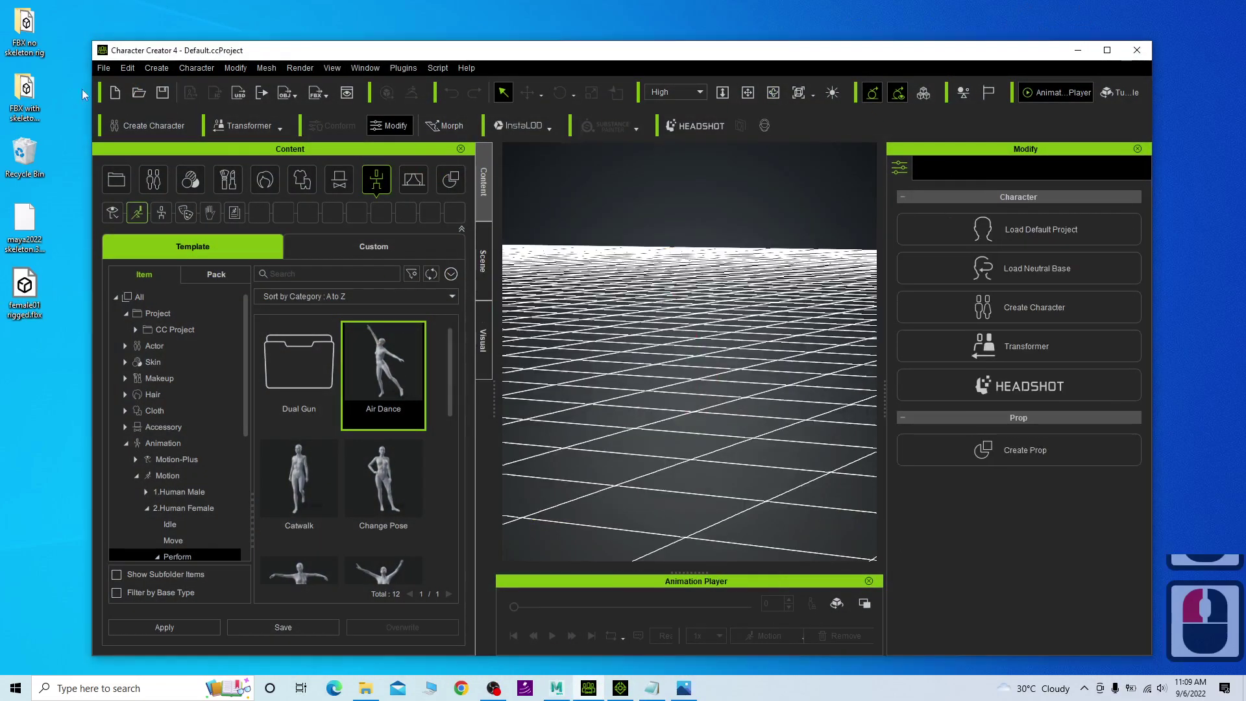
Import female01 rigged.fbx from the desktop into the scene as a Humanoid (Non-Standard) character.
double_click(26, 295)
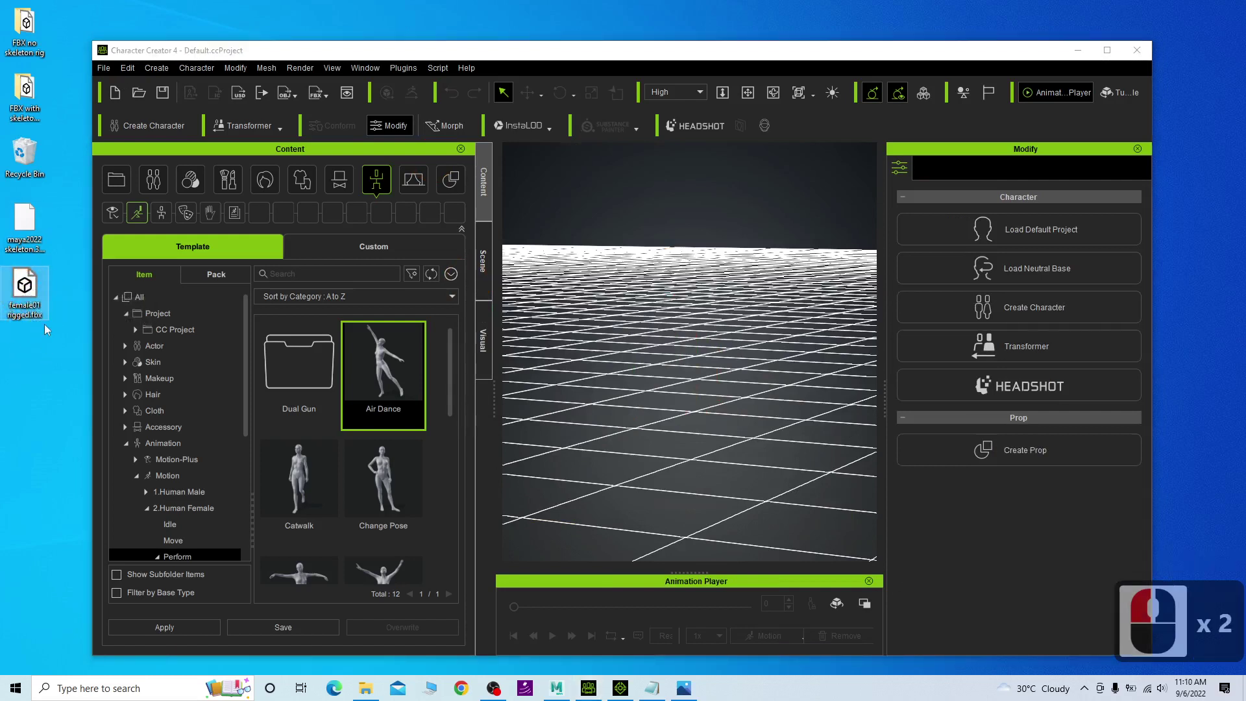
drag(35, 291, 723, 437)
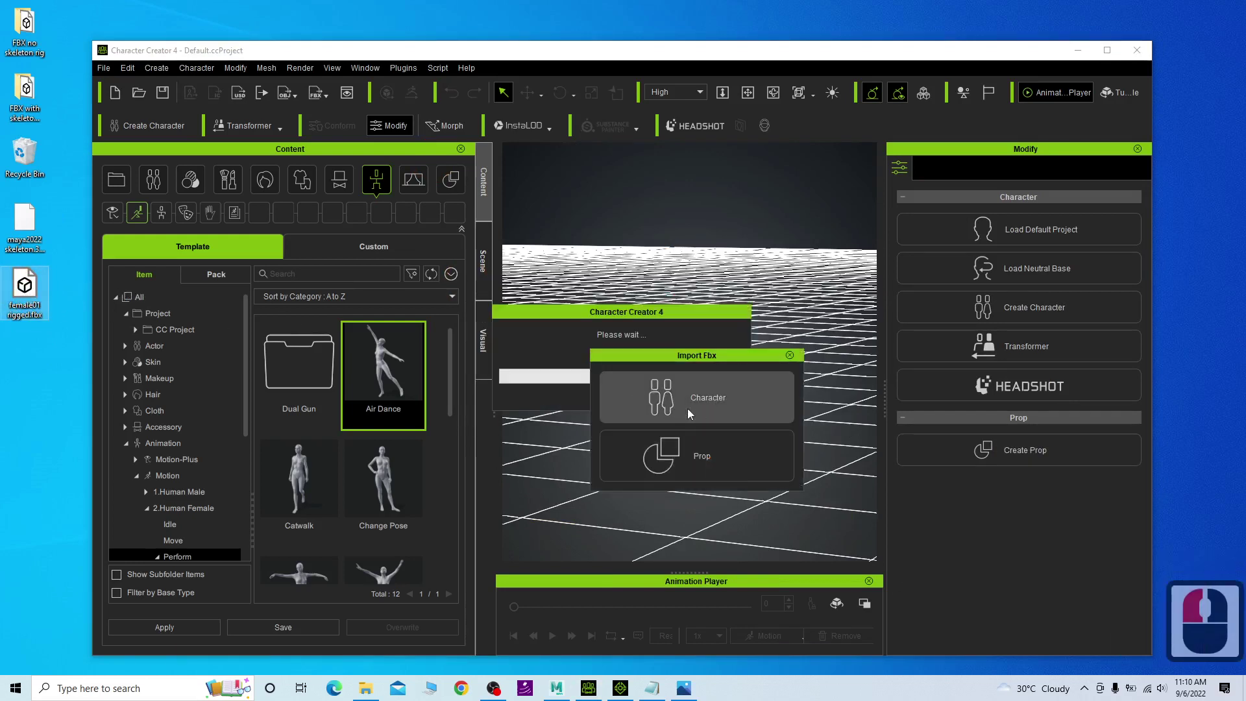
click(688, 395)
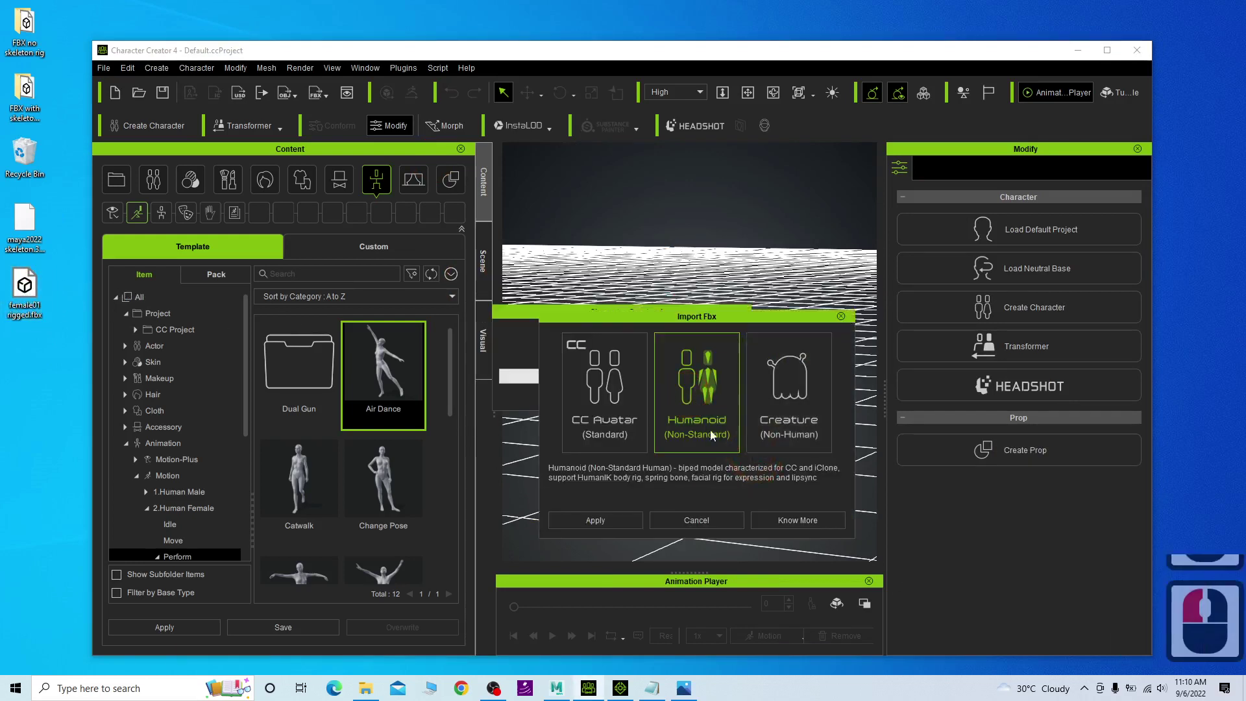
click(625, 505)
click(613, 516)
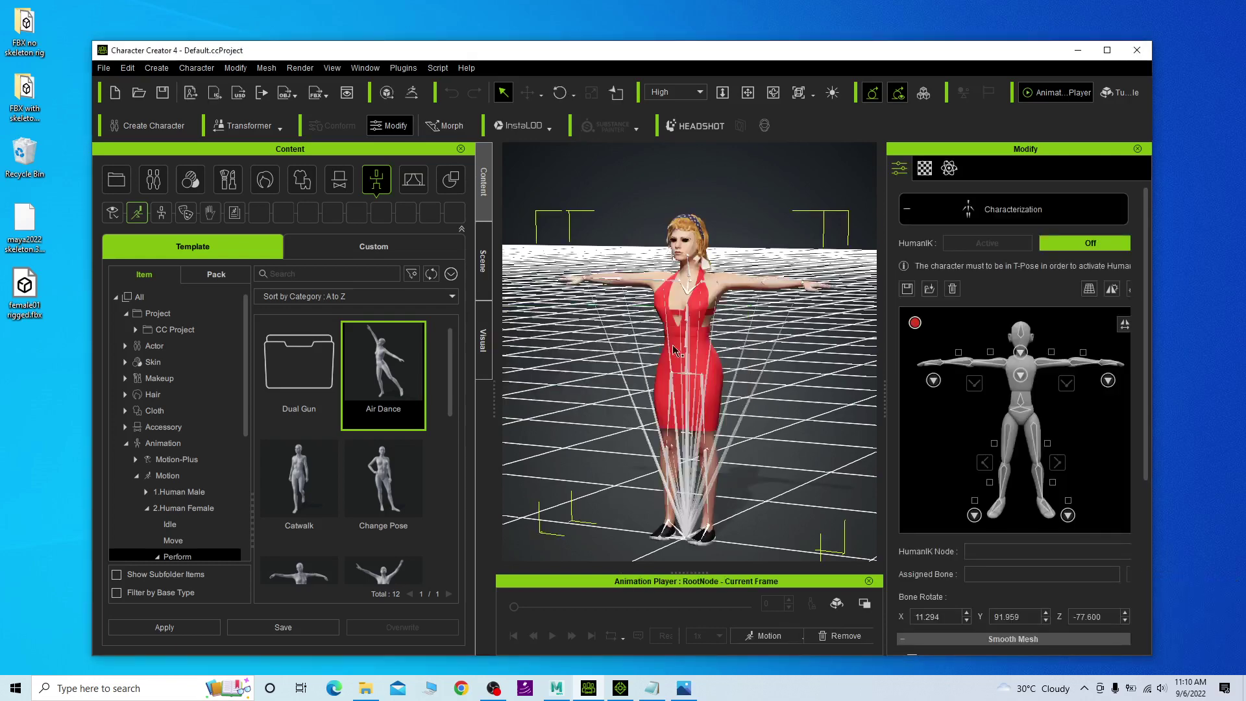
Maximise Character Creator 4 and select maya2022 skeleton.3dxProfile on the Desktop as the custom HIK bone mapping profile.
click(1107, 50)
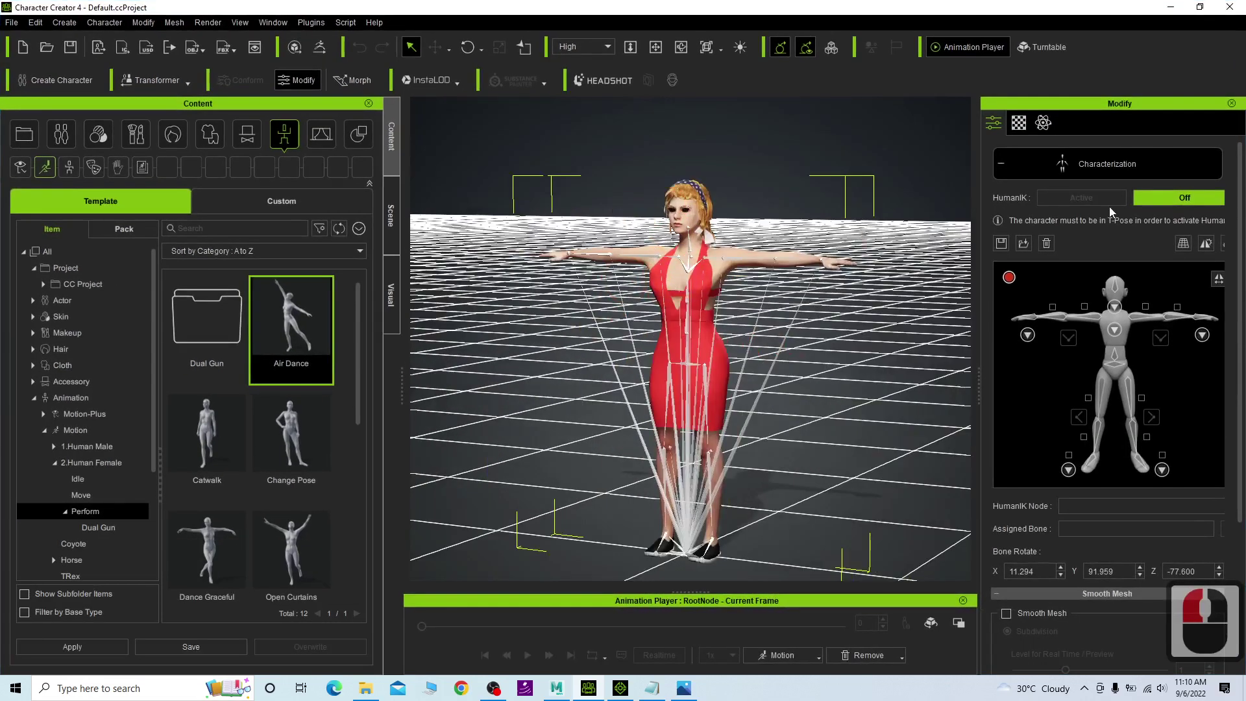
click(1023, 245)
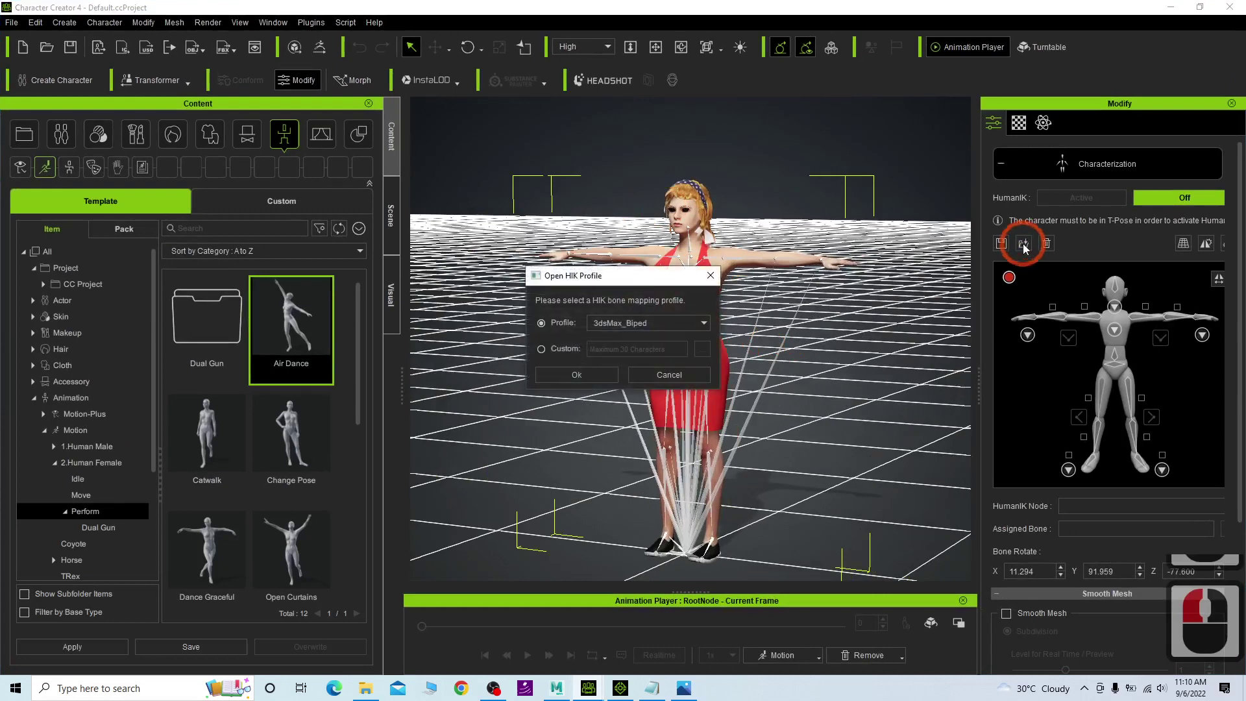
click(547, 350)
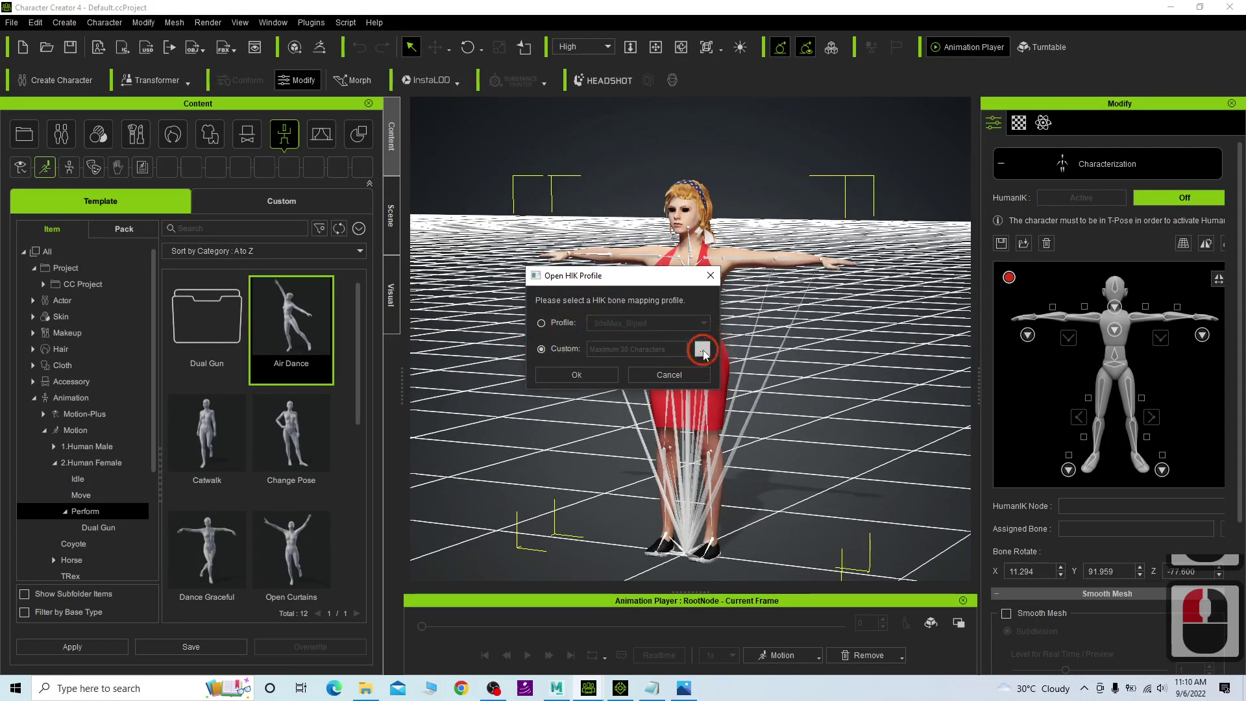
click(702, 351)
click(571, 386)
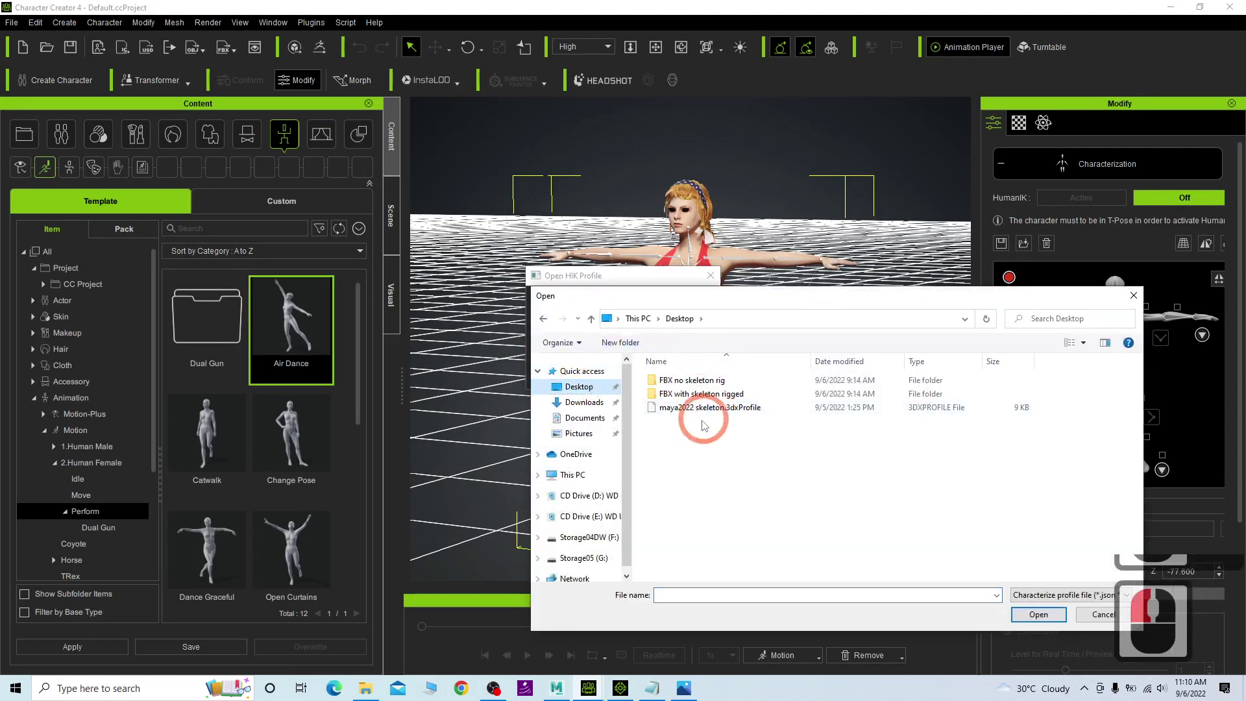
click(671, 409)
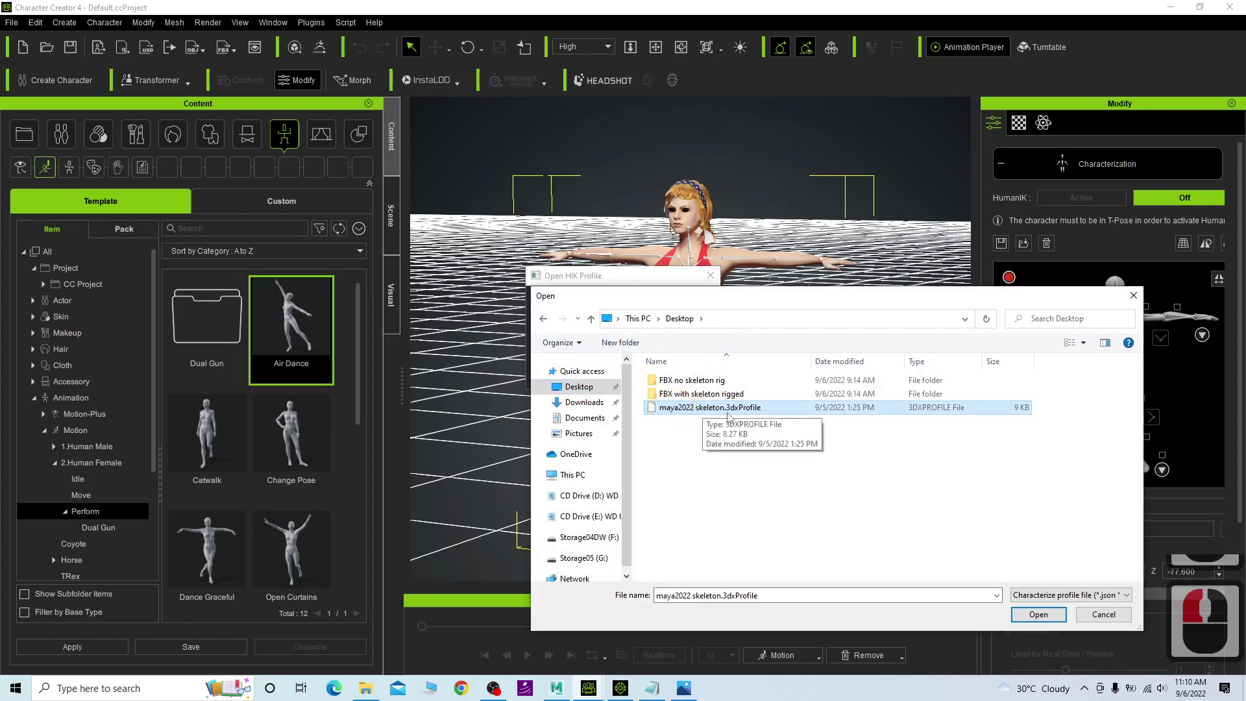
Look up the download link for the maya2022 skeleton profile in notes.txt and minimise the notes again.
click(657, 688)
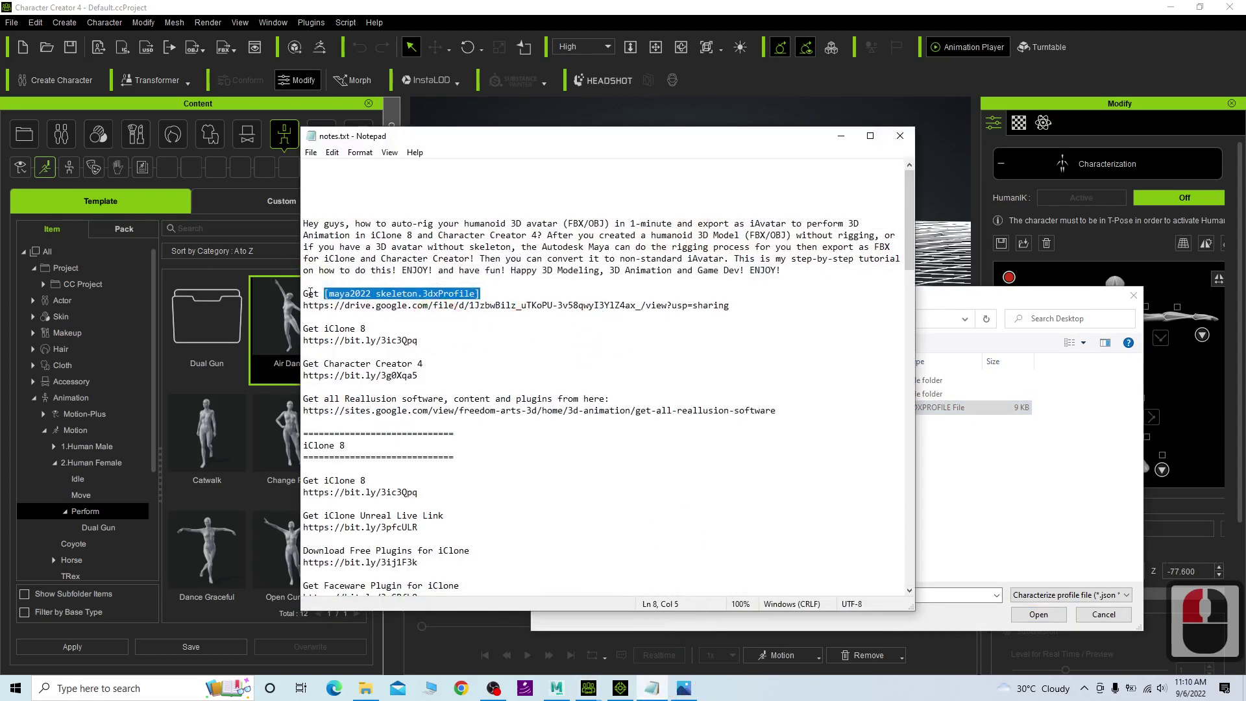
drag(302, 307, 744, 309)
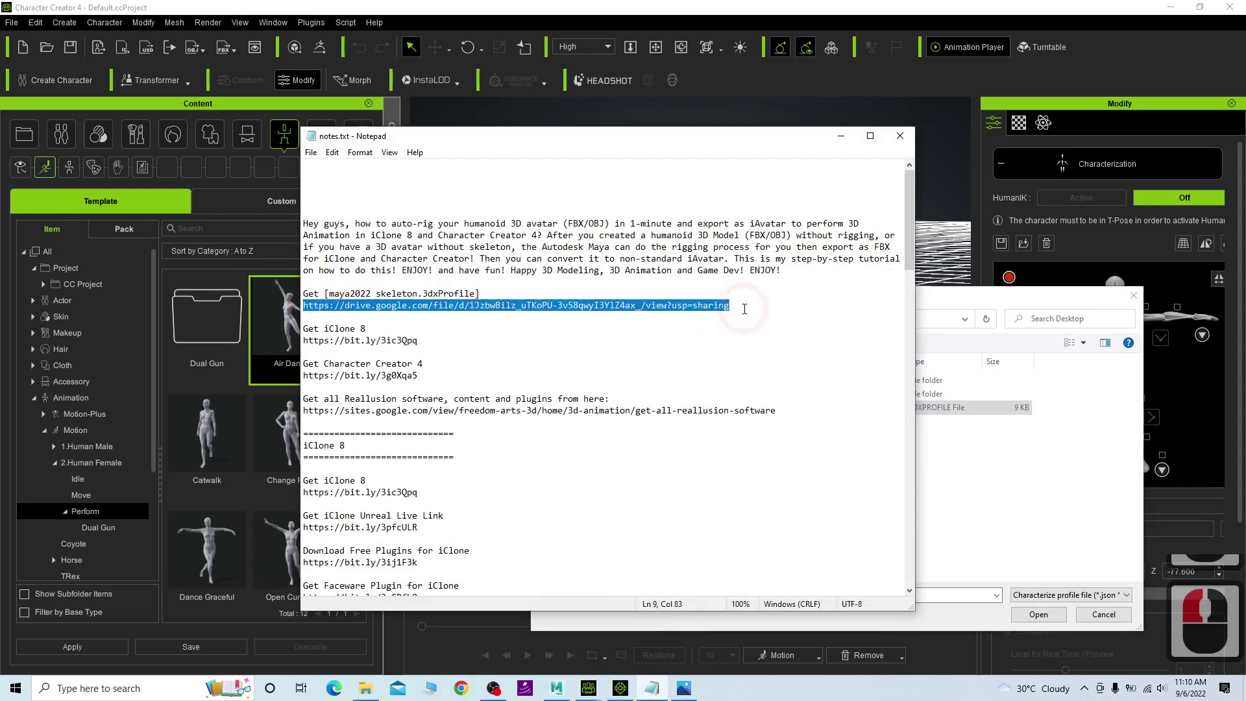
click(842, 136)
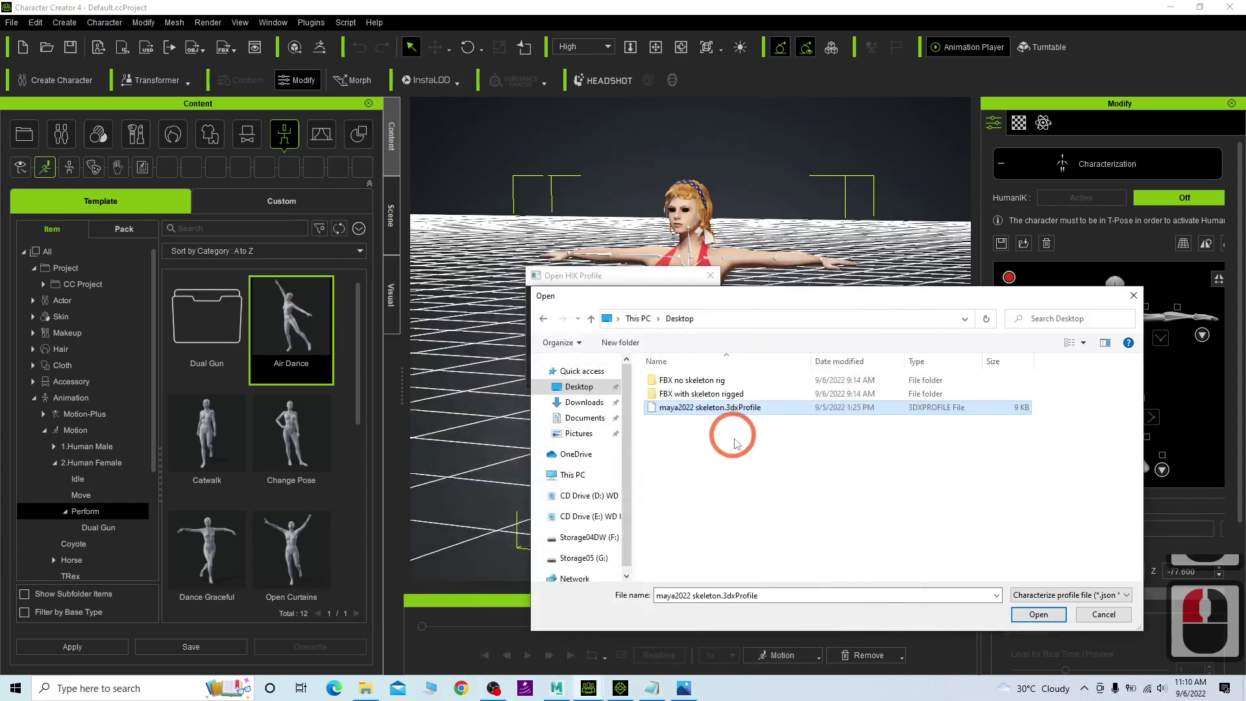
Load maya2022 skeleton.3dxProfile as the custom HIK profile and apply its bone mapping without the T-Pose.
double_click(663, 412)
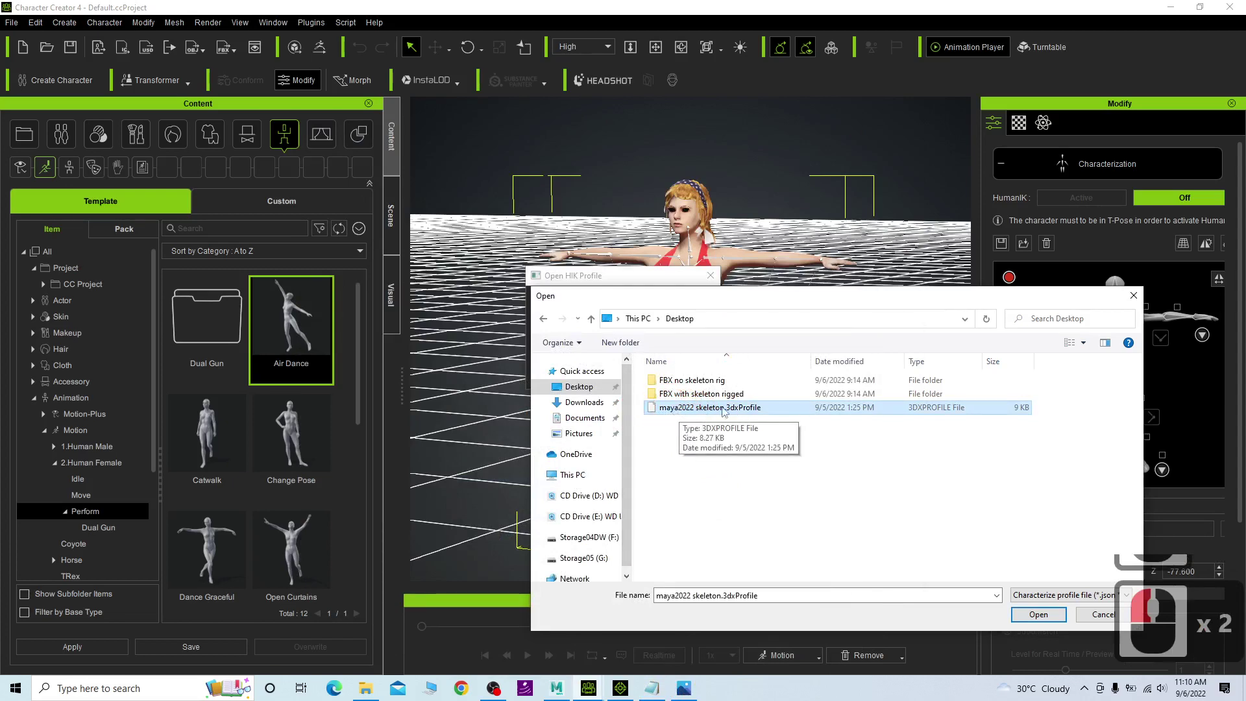
double_click(689, 409)
click(566, 348)
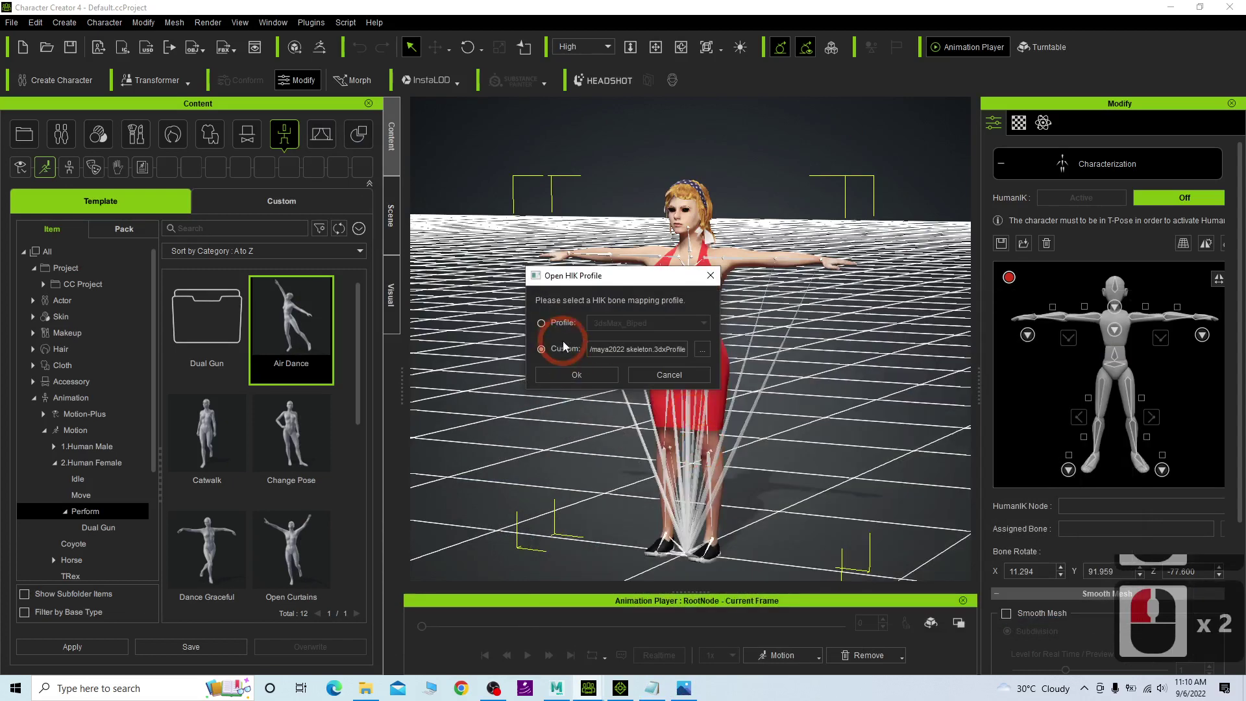
click(577, 375)
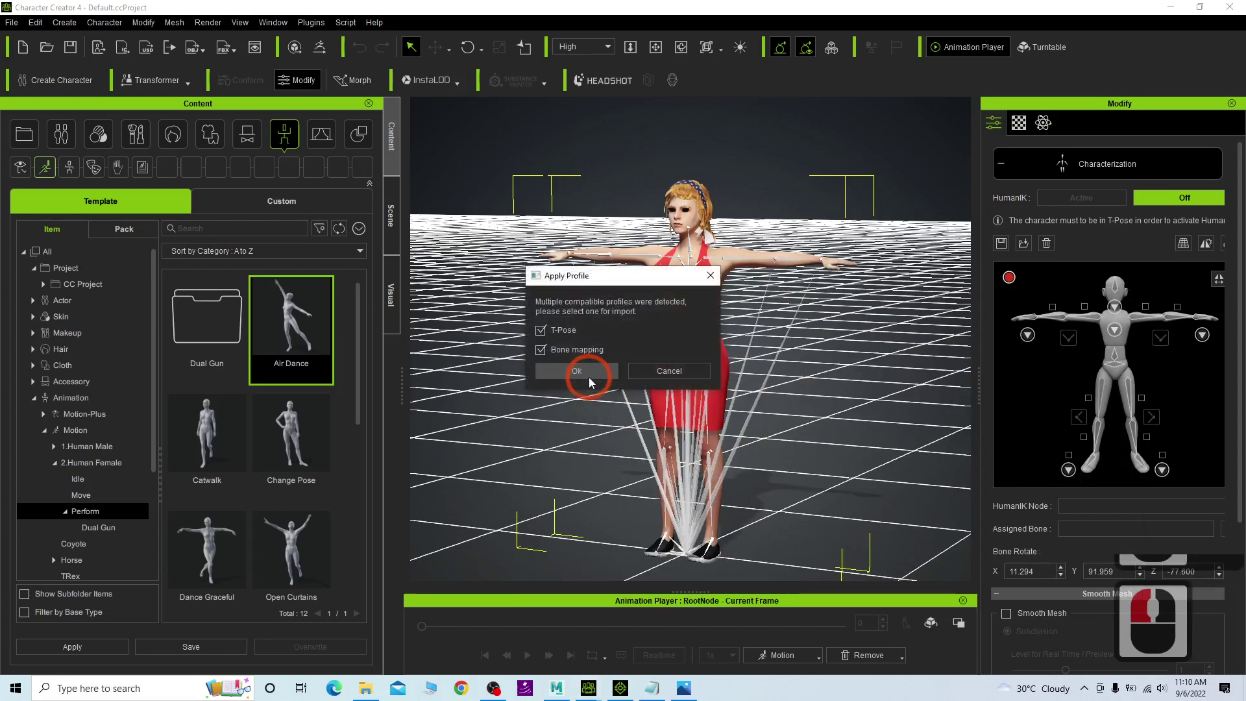
click(542, 331)
click(544, 350)
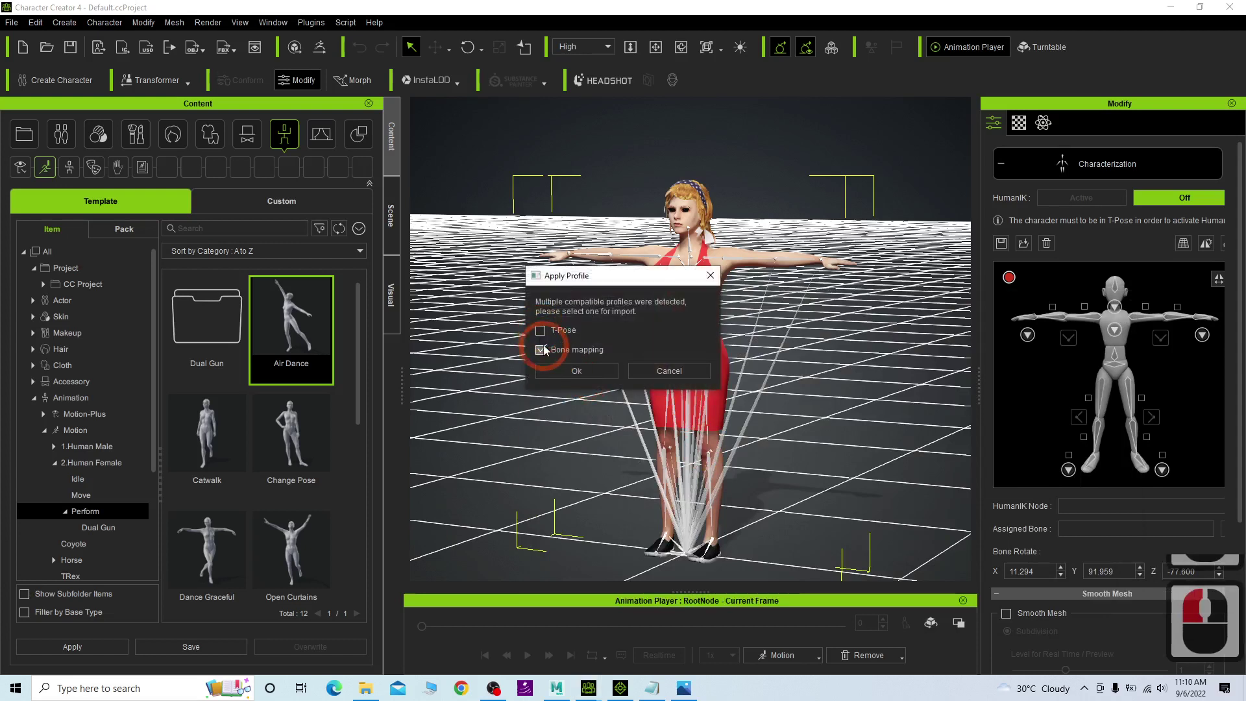
click(576, 371)
Activate HumanIK for the mapped character and leave the Characterization settings.
scroll(728, 306, up, 6)
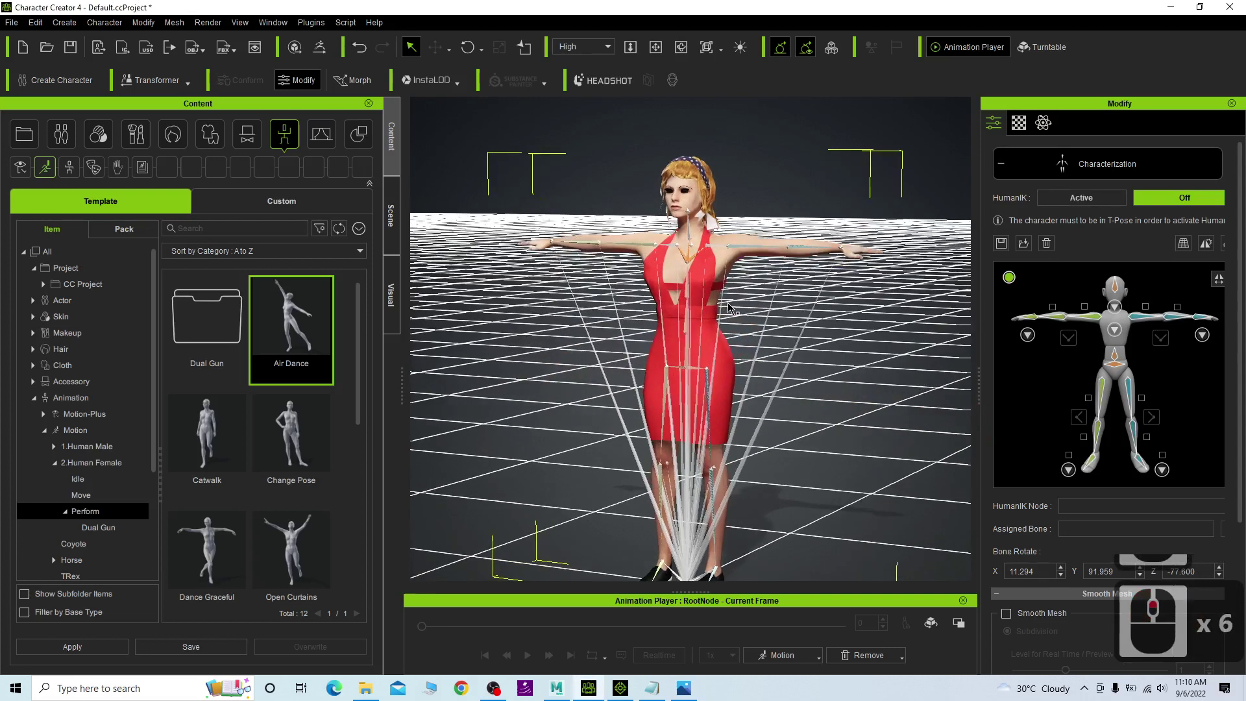
scroll(728, 306, down, 5)
click(1079, 198)
click(828, 330)
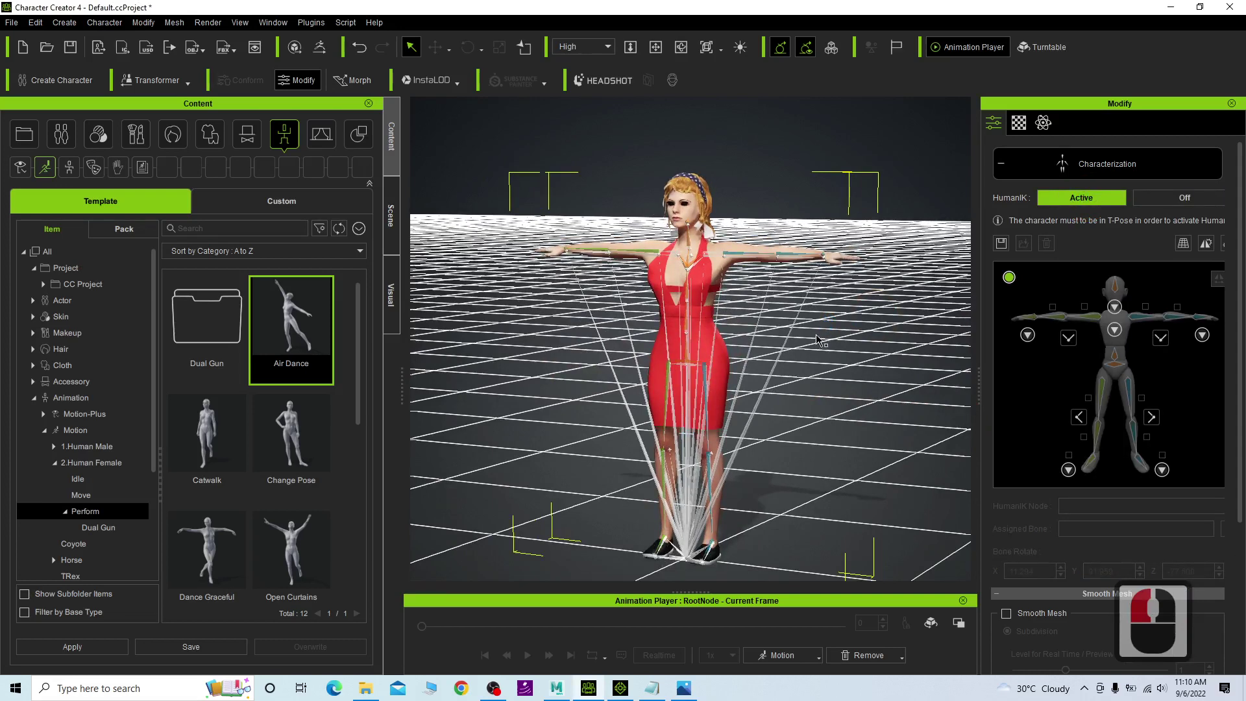
click(1062, 167)
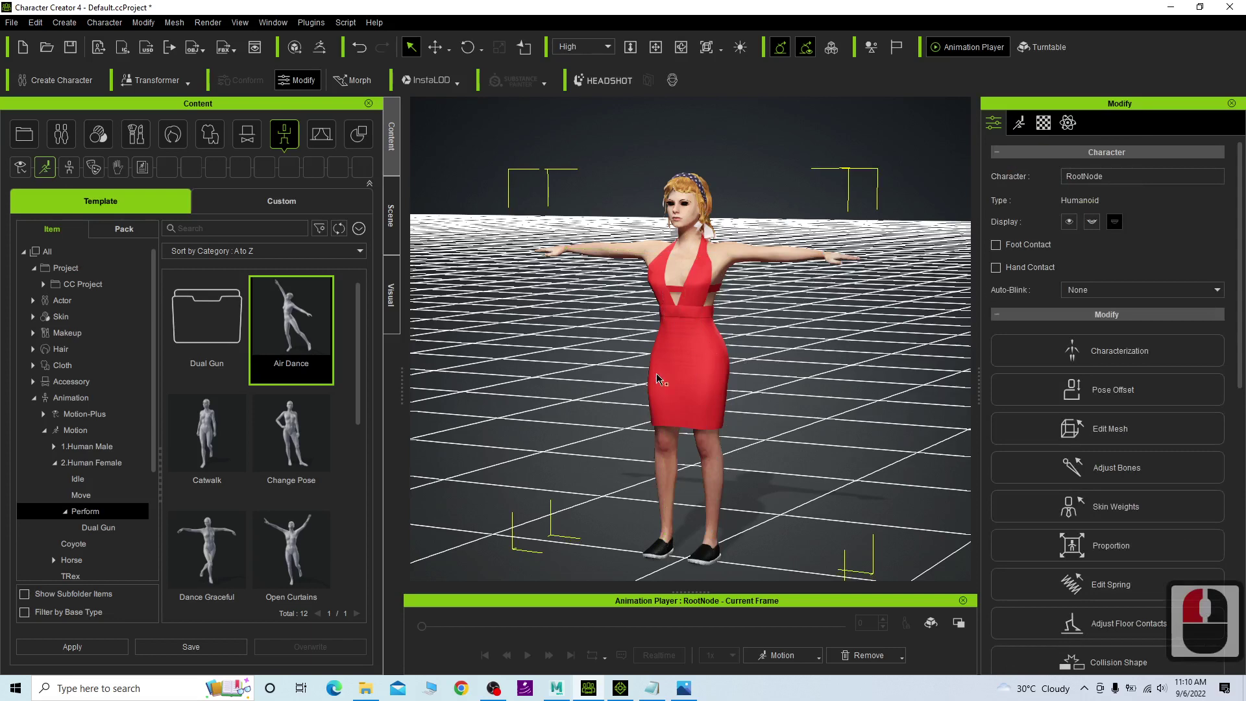
Reveal the desktop beside the window and start exporting the character as an iAvatar with a maximum texture size of 2048x2048.
drag(591, 6, 874, 91)
click(359, 115)
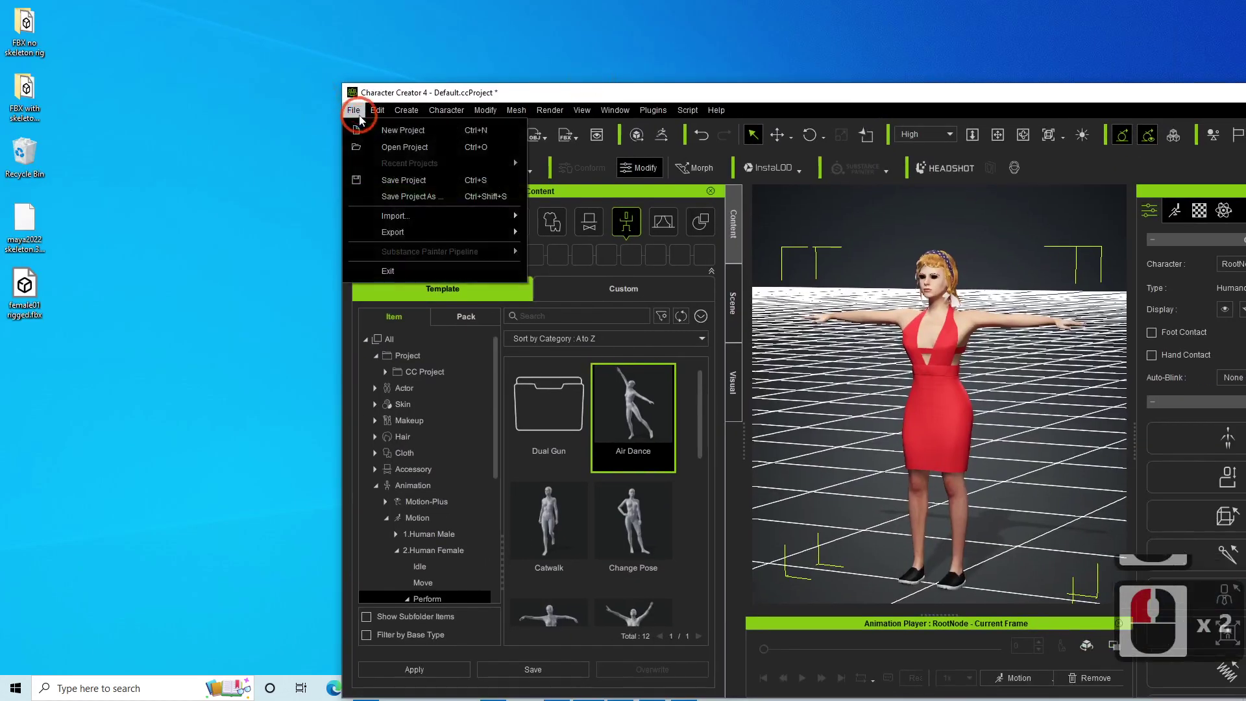
click(410, 231)
click(593, 228)
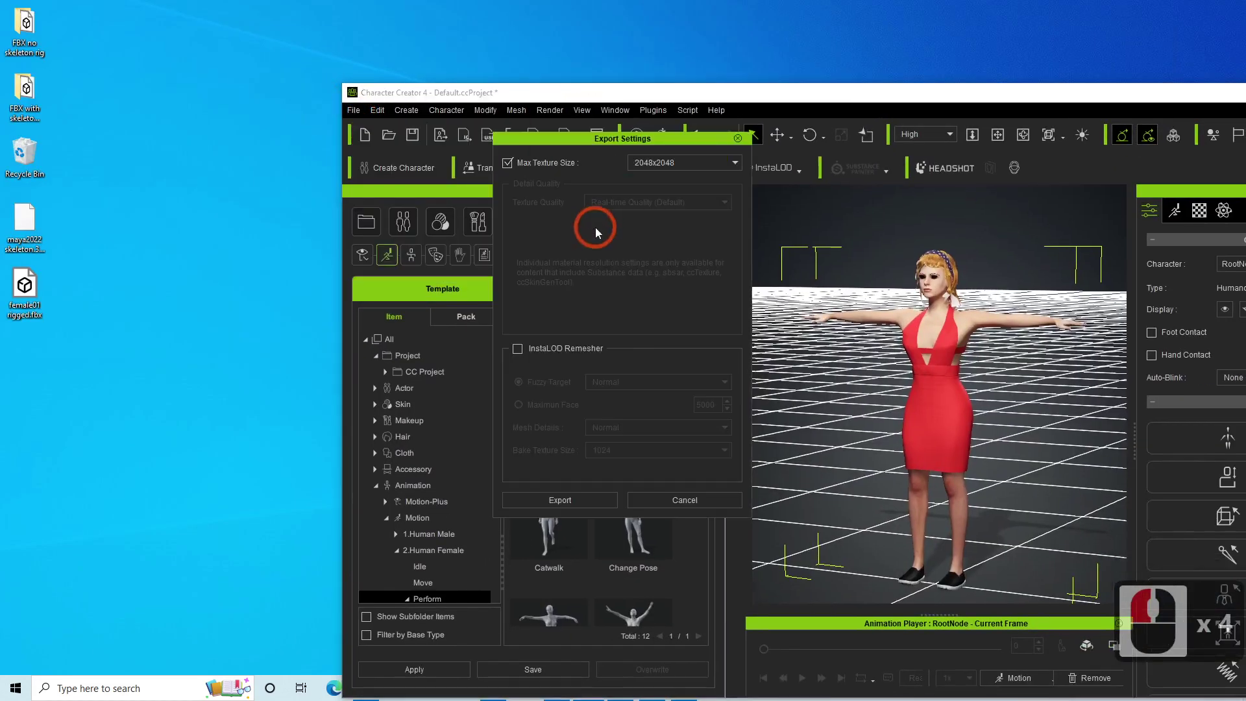
click(535, 497)
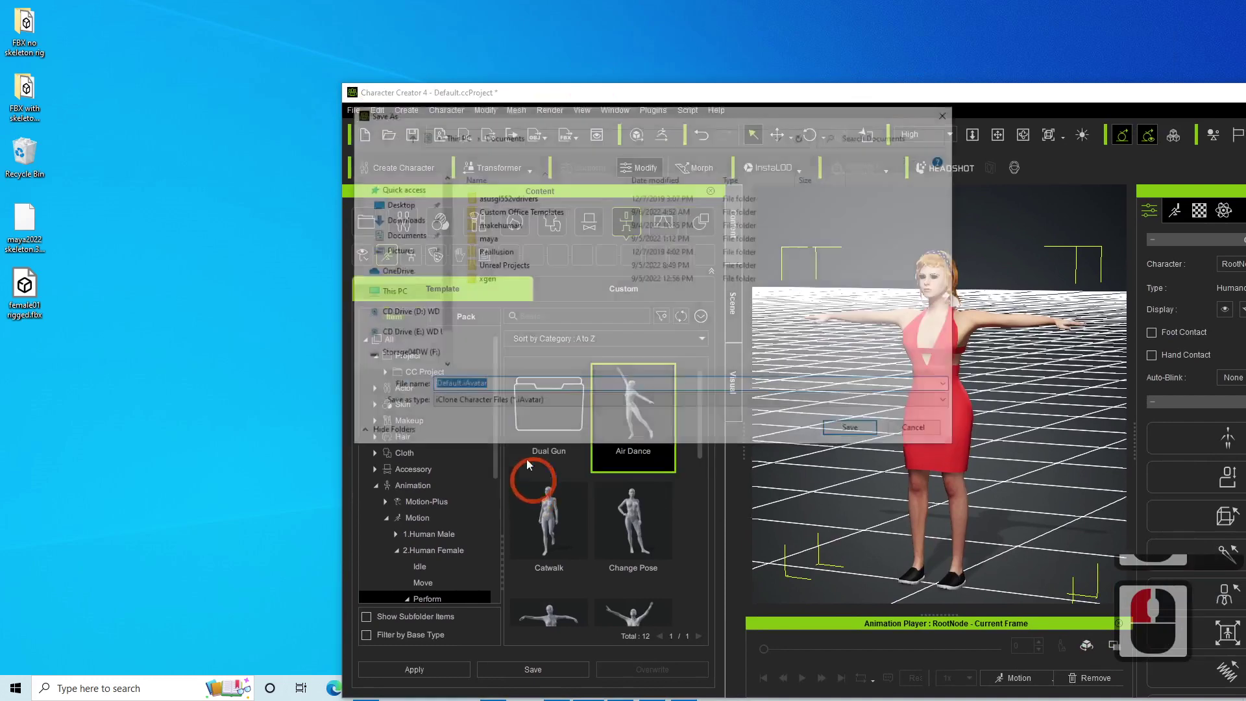
Save the export on the Desktop as female01 in iClone Character Files (*.iAvatar) format.
click(395, 204)
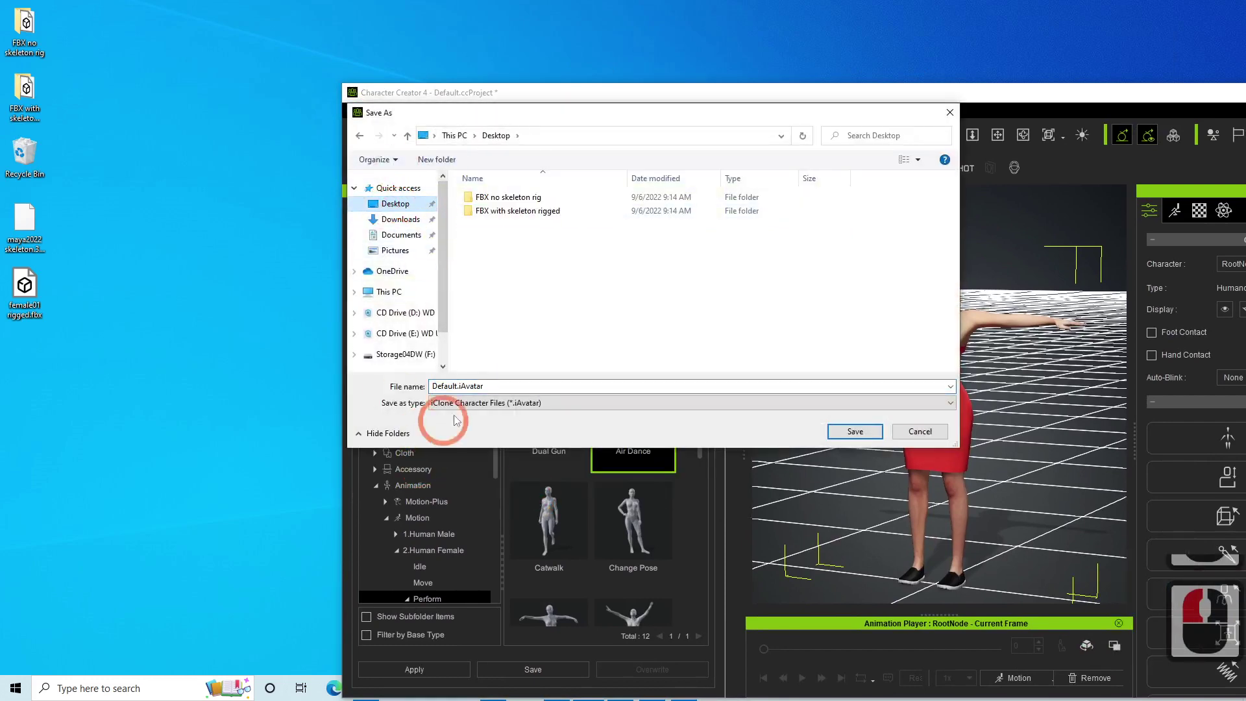
click(486, 387)
text(emale)
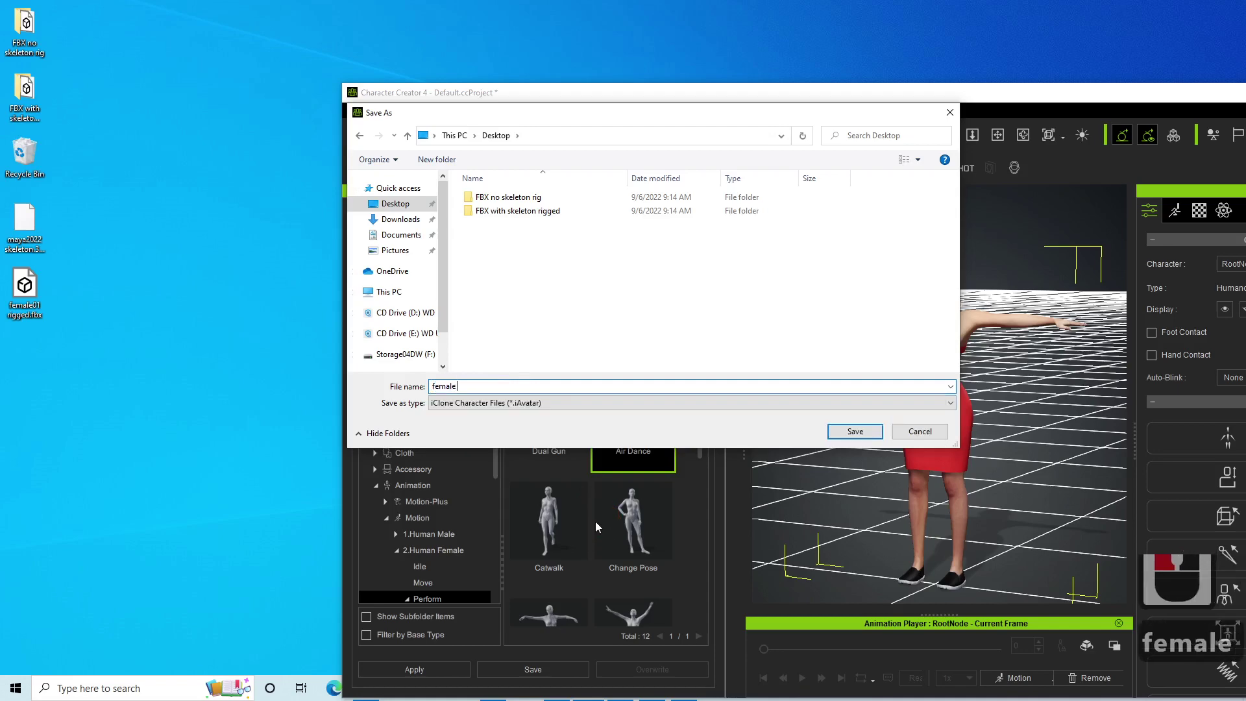
key(BackSpace)
text(01)
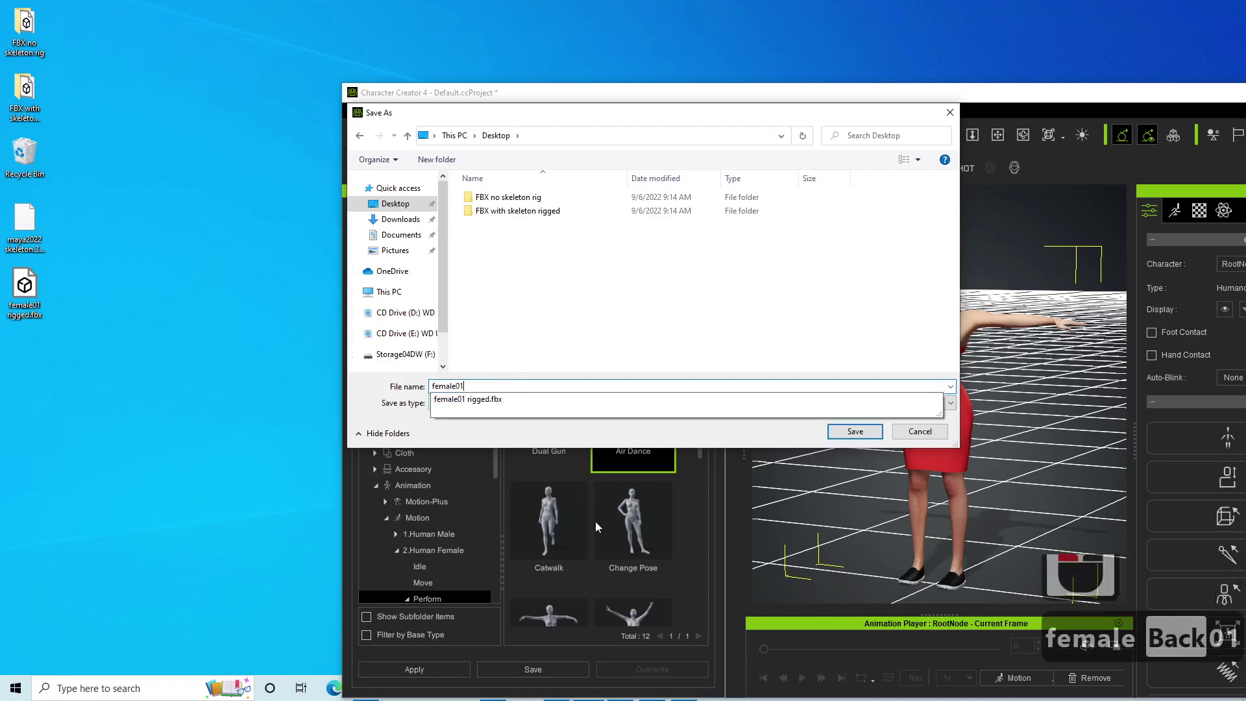
click(510, 402)
click(781, 405)
click(858, 431)
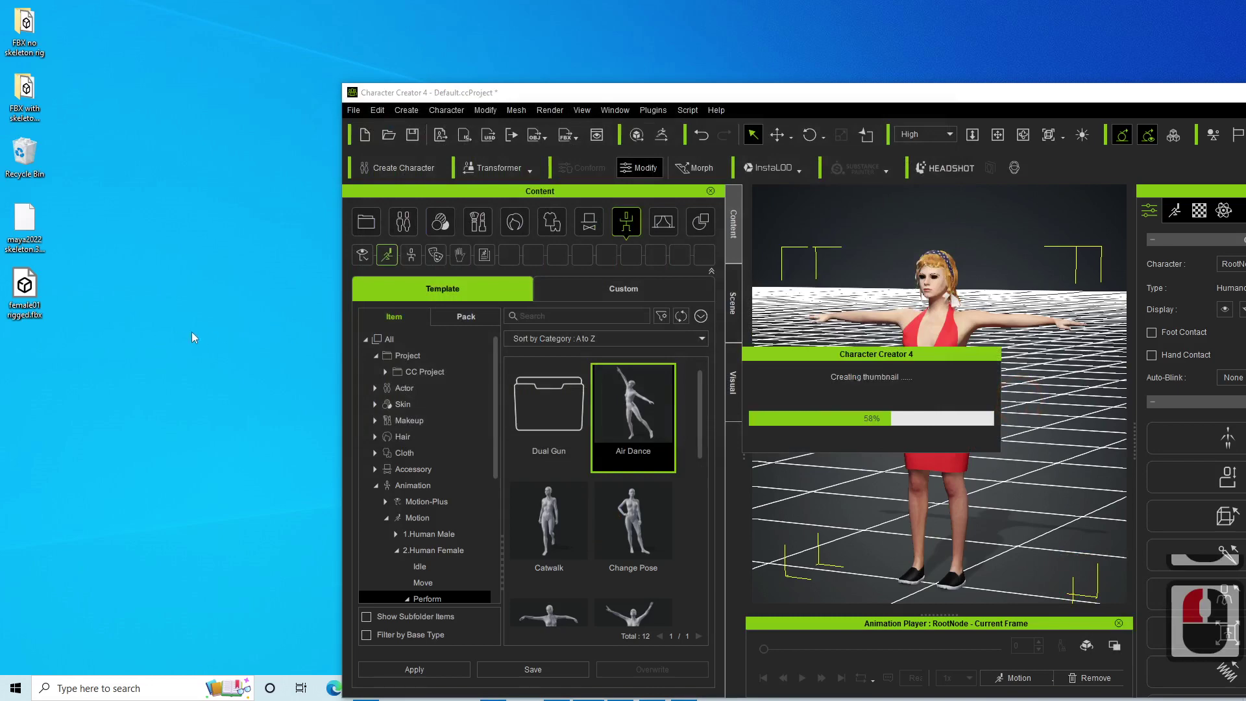
Check the exported avatar file on the desktop, minimise Character Creator 4 and switch to iClone 8.
click(22, 349)
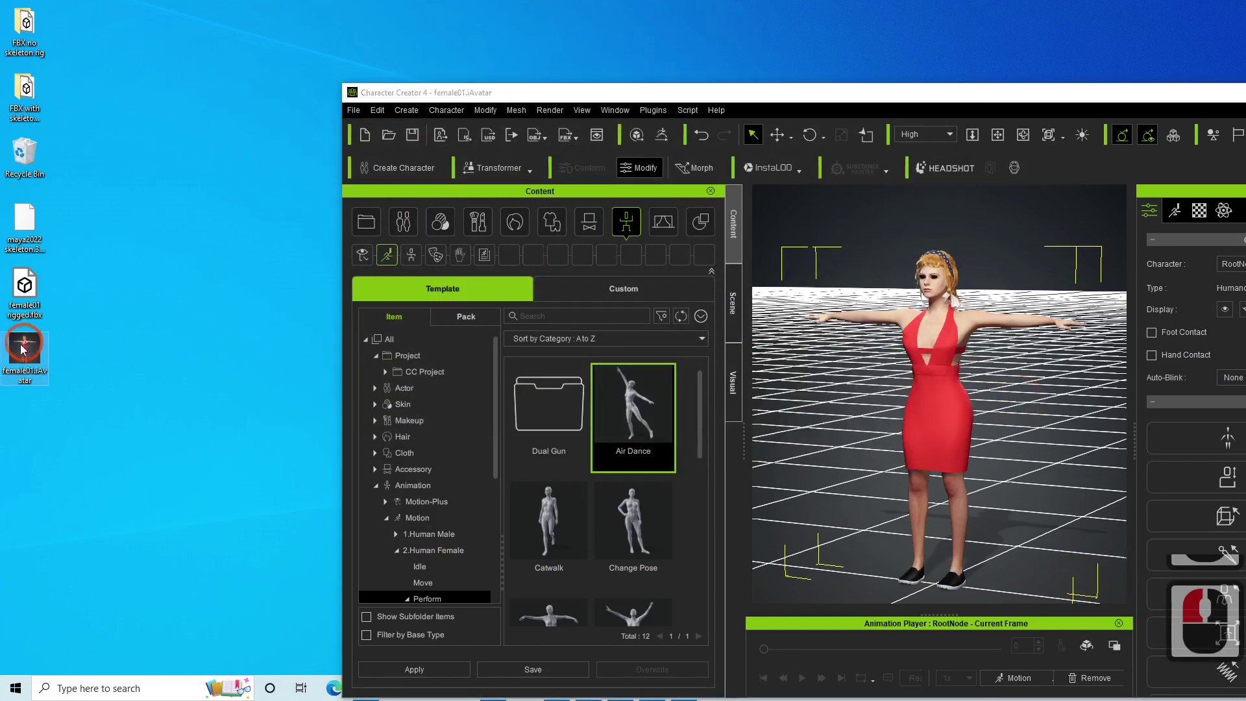
double_click(575, 92)
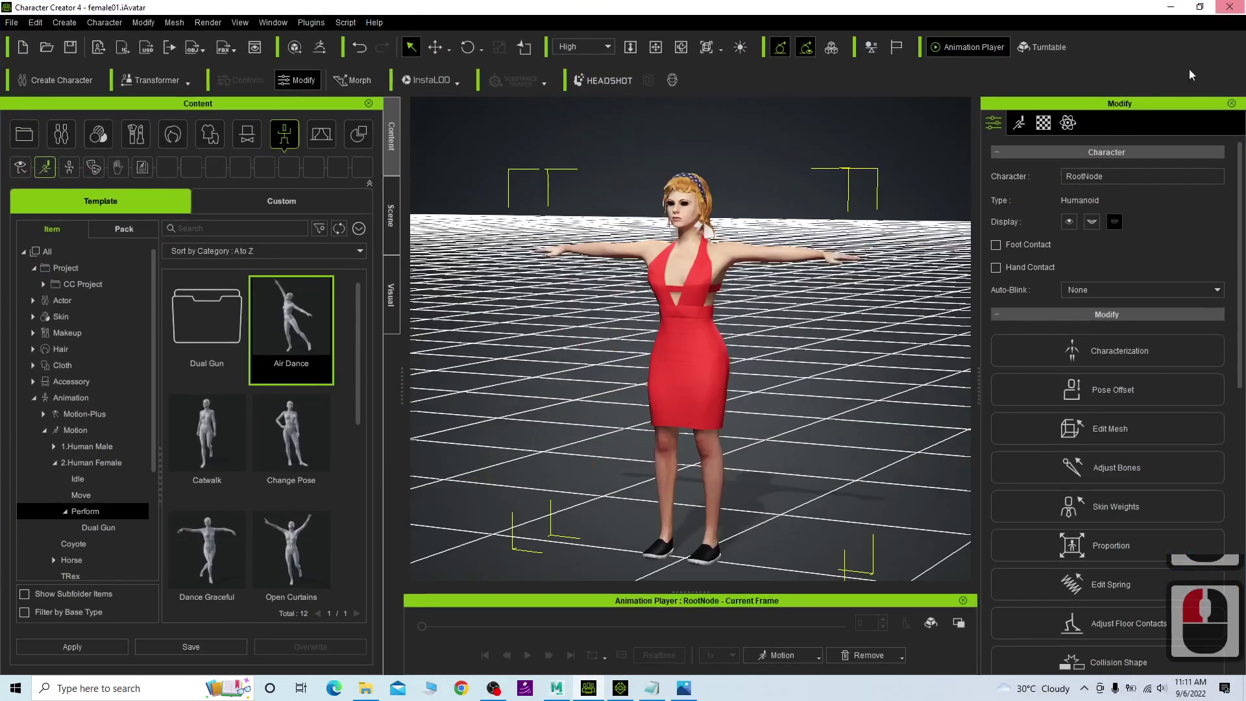
click(1171, 7)
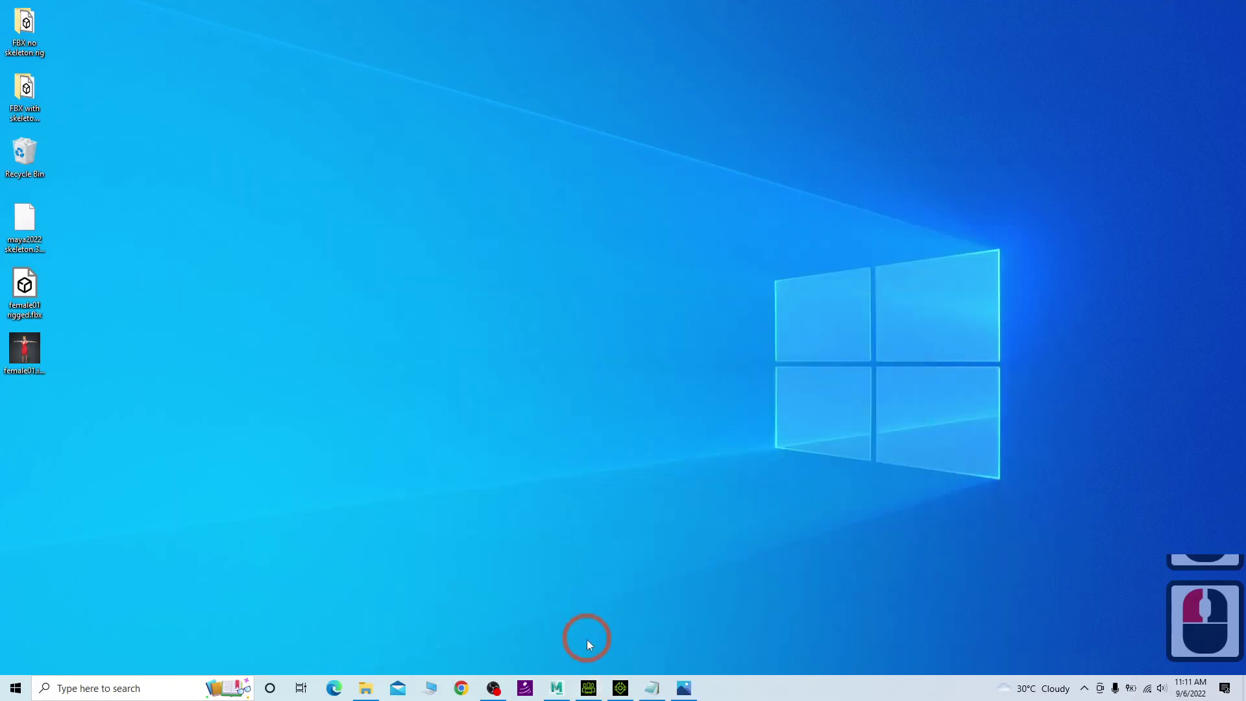
click(588, 688)
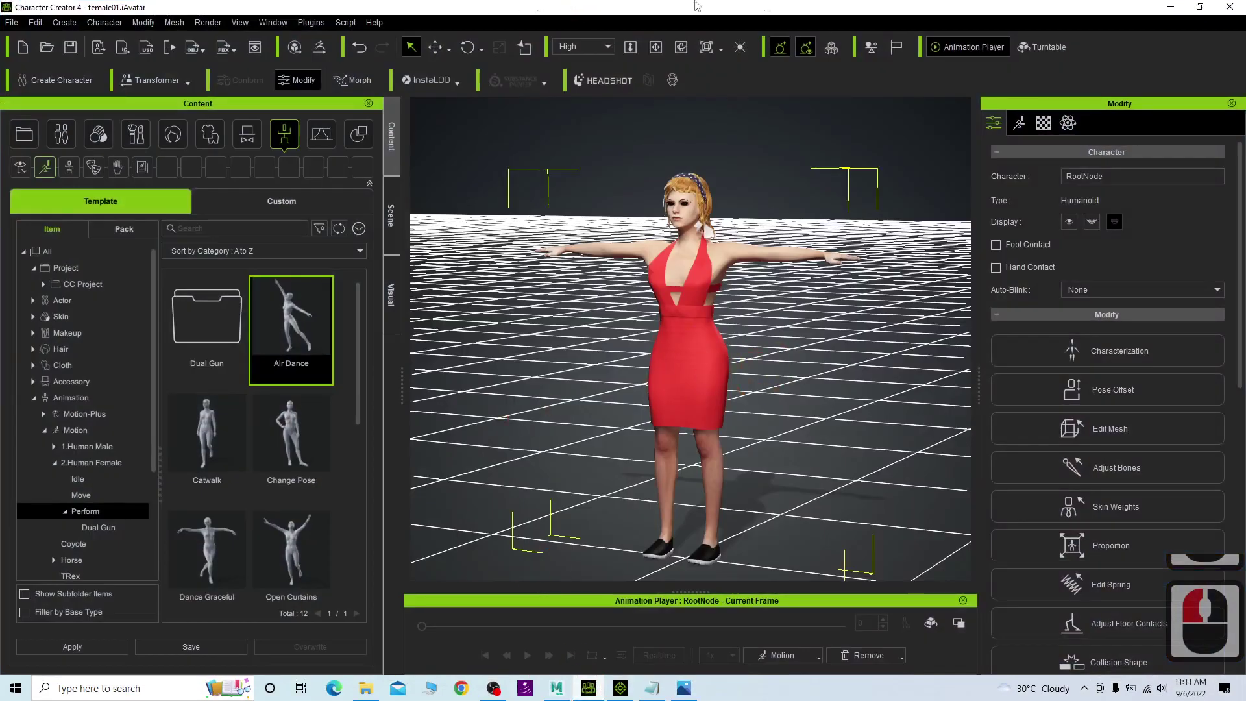
click(1171, 7)
click(622, 687)
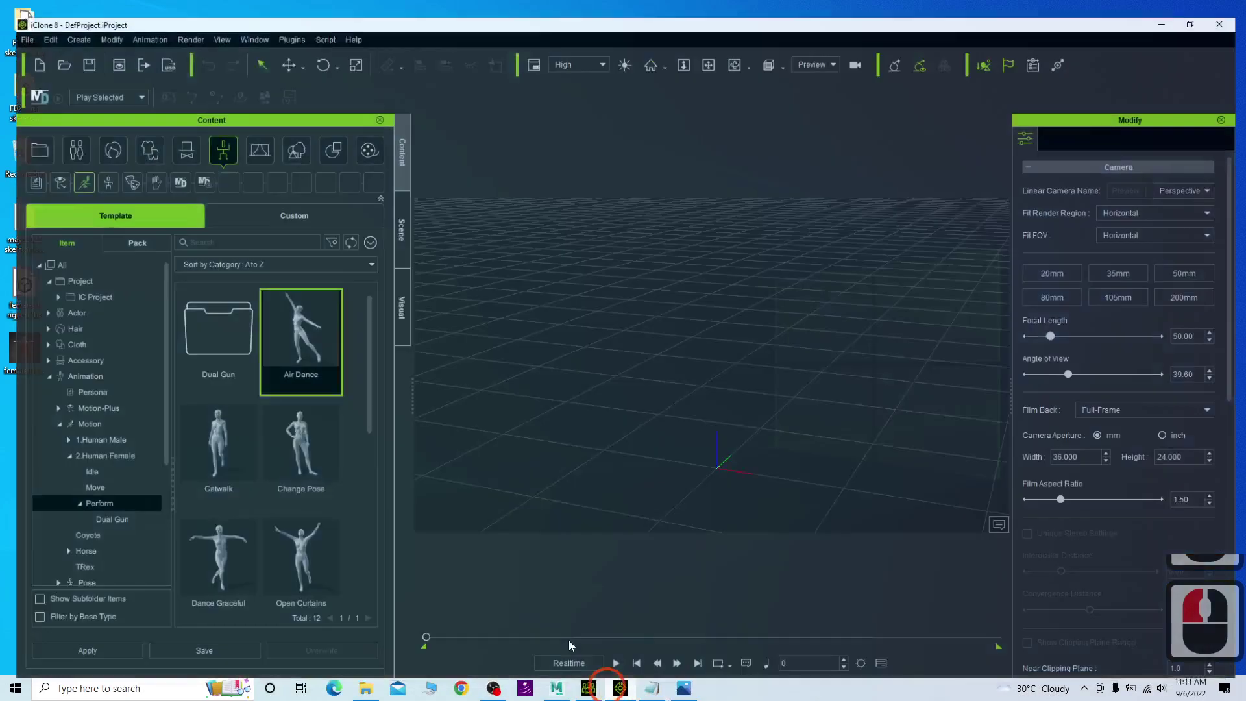
Shrink the iClone 8 window, load the female01 iAvatar from the desktop into the scene and maximise the window again.
click(628, 5)
double_click(629, 6)
click(102, 34)
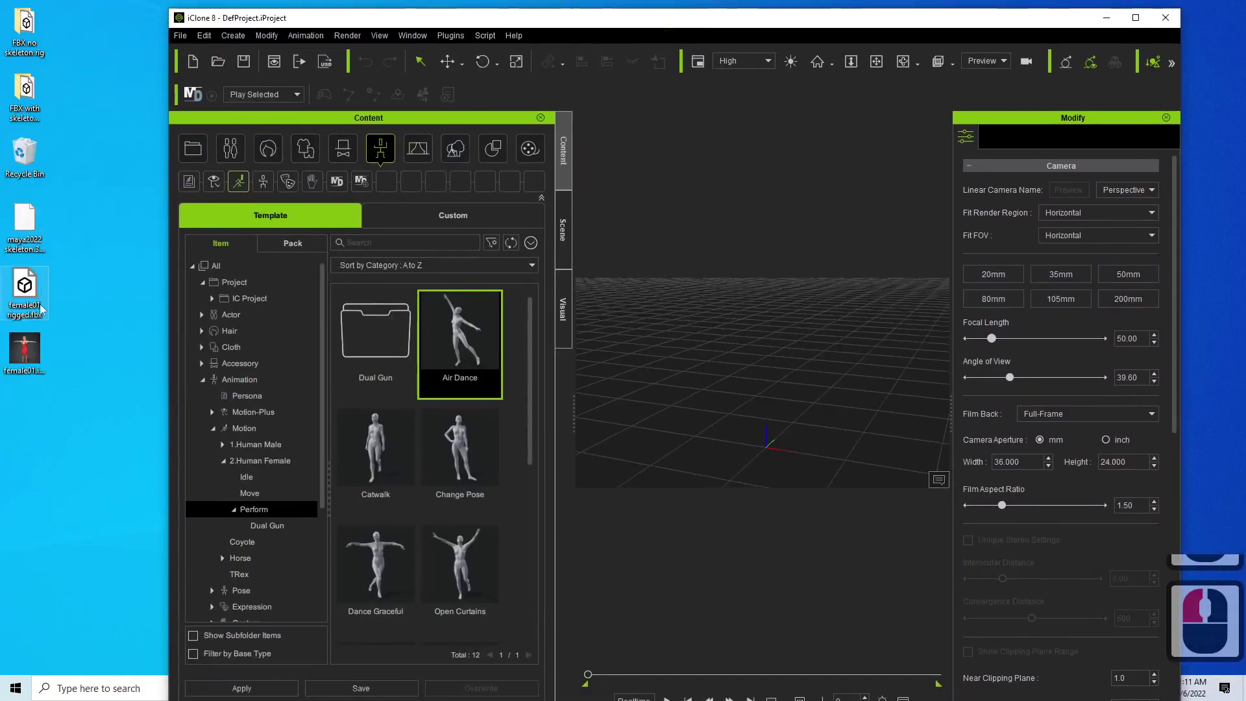
drag(41, 309, 743, 451)
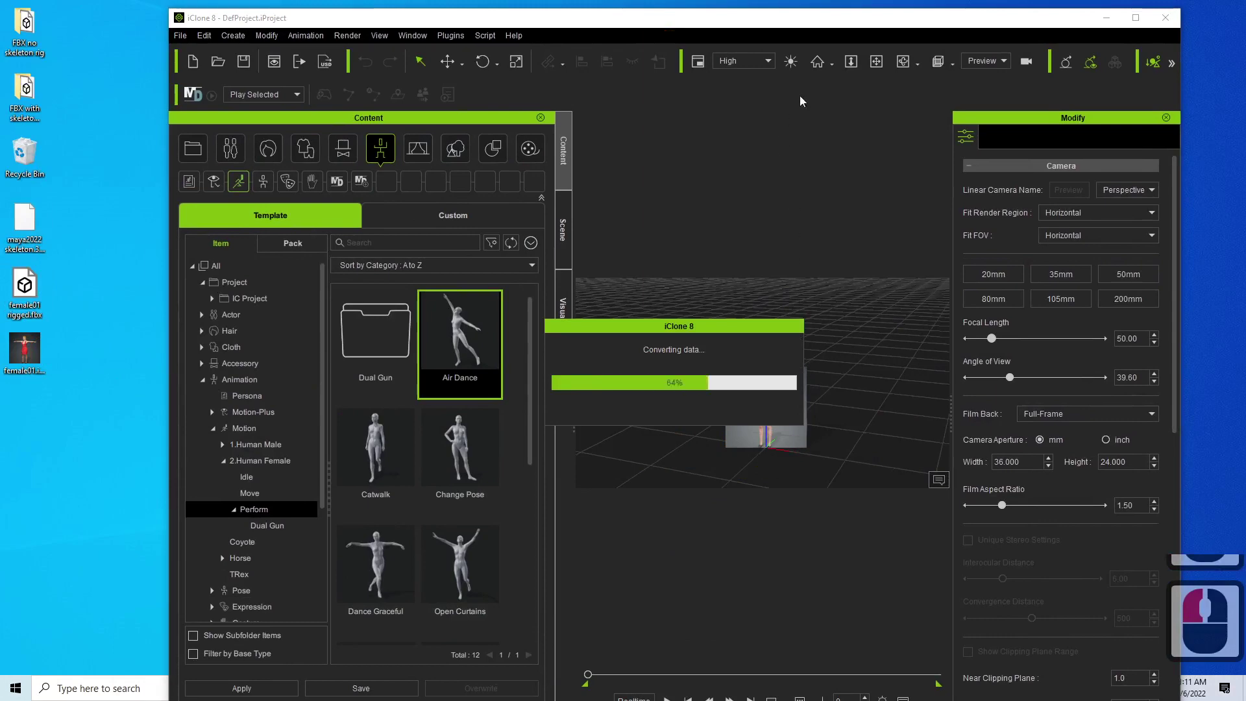
double_click(834, 22)
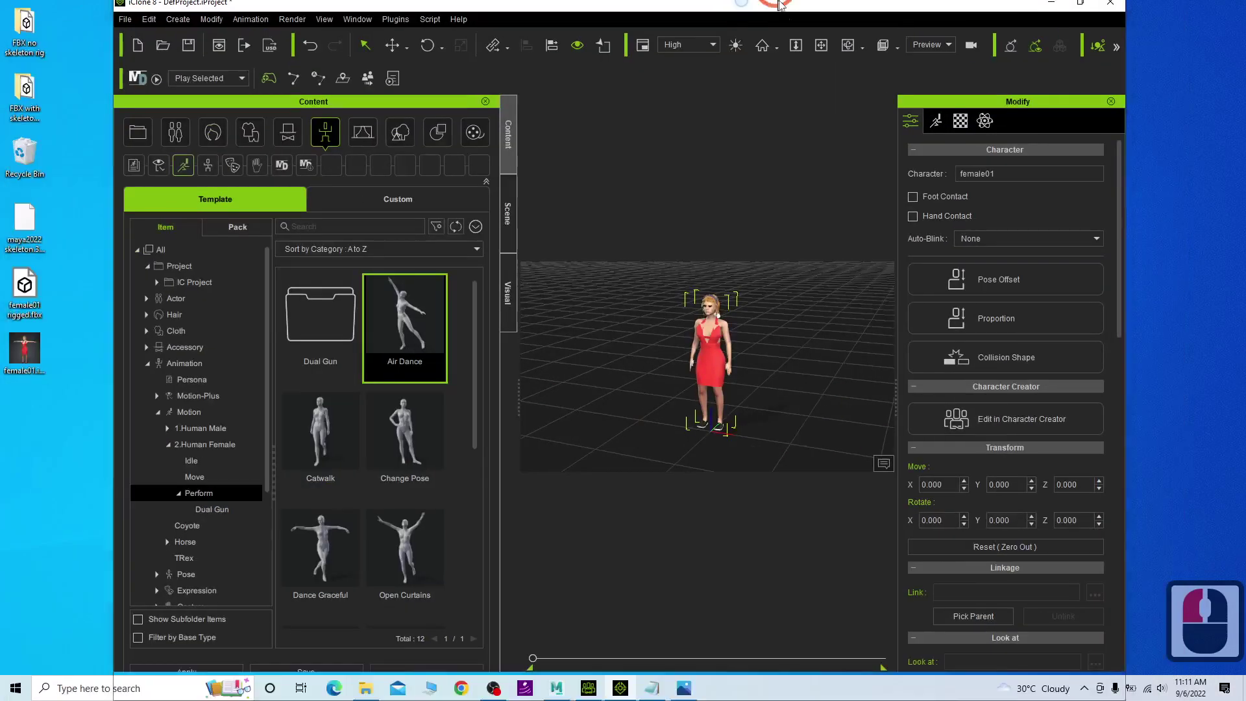
Apply the Air Dance motion to the female01 character and play the animation.
scroll(811, 323, up, 10)
key(x)
drag(797, 302, 714, 377)
scroll(826, 340, down, 3)
key(c)
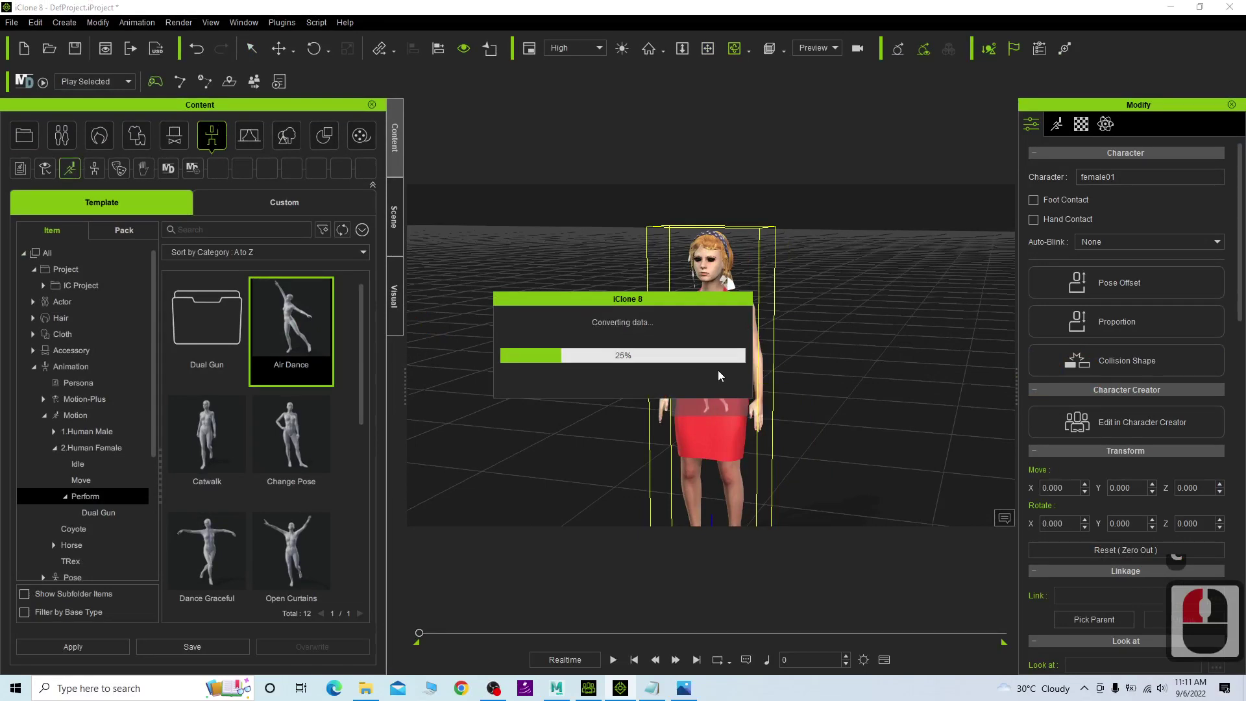
click(612, 661)
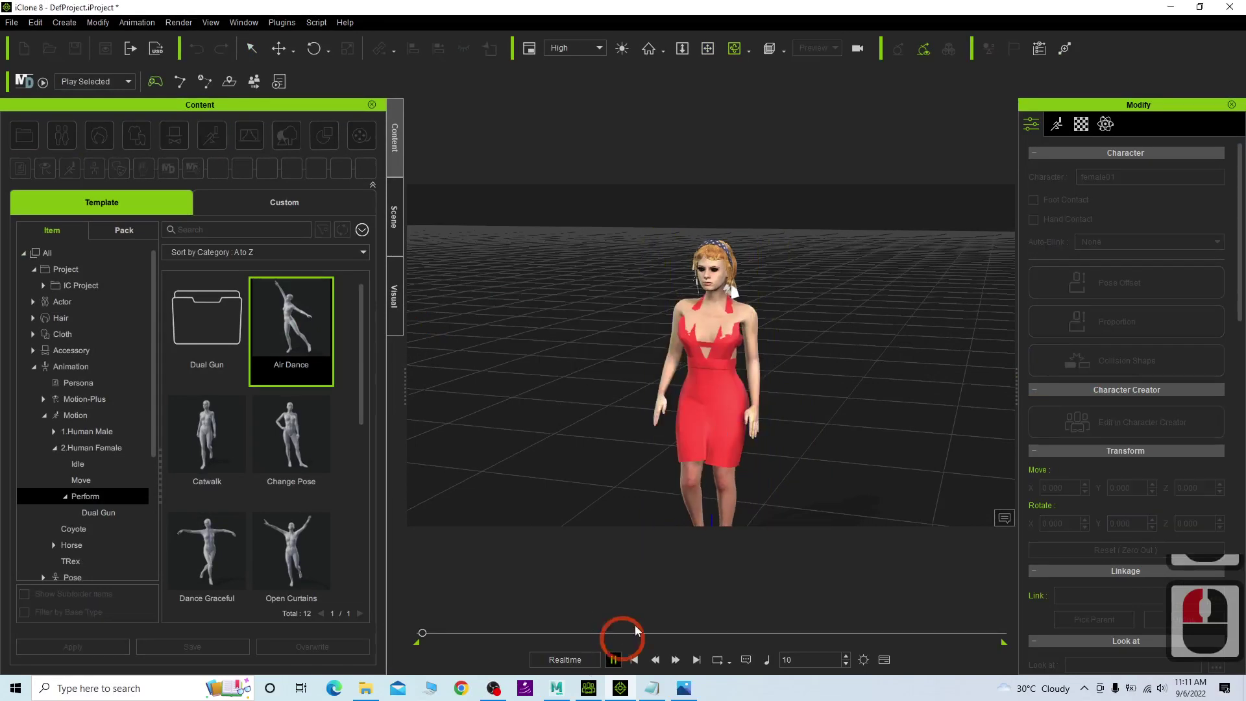
Examine the dancing character from several angles and distances, checking how the dress deforms around the chest and skirt.
scroll(738, 454, down, 13)
drag(680, 440, 850, 387)
scroll(673, 398, up, 13)
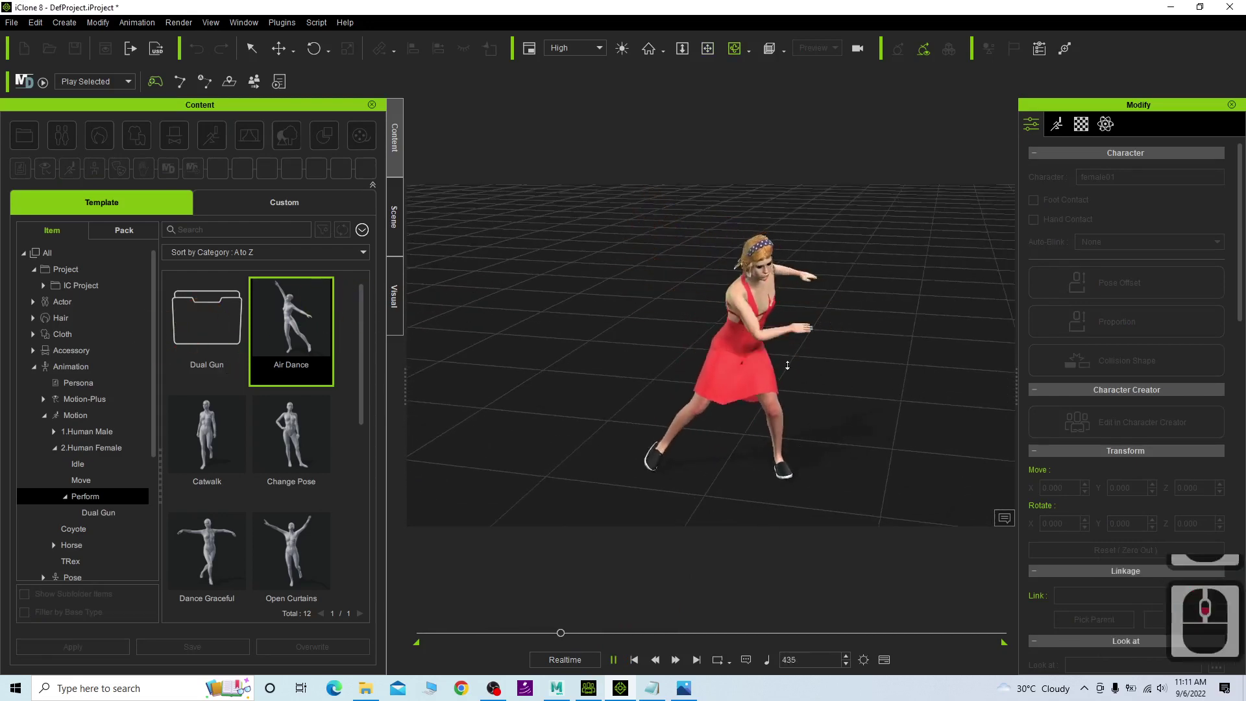
scroll(769, 362, down, 14)
scroll(617, 321, up, 20)
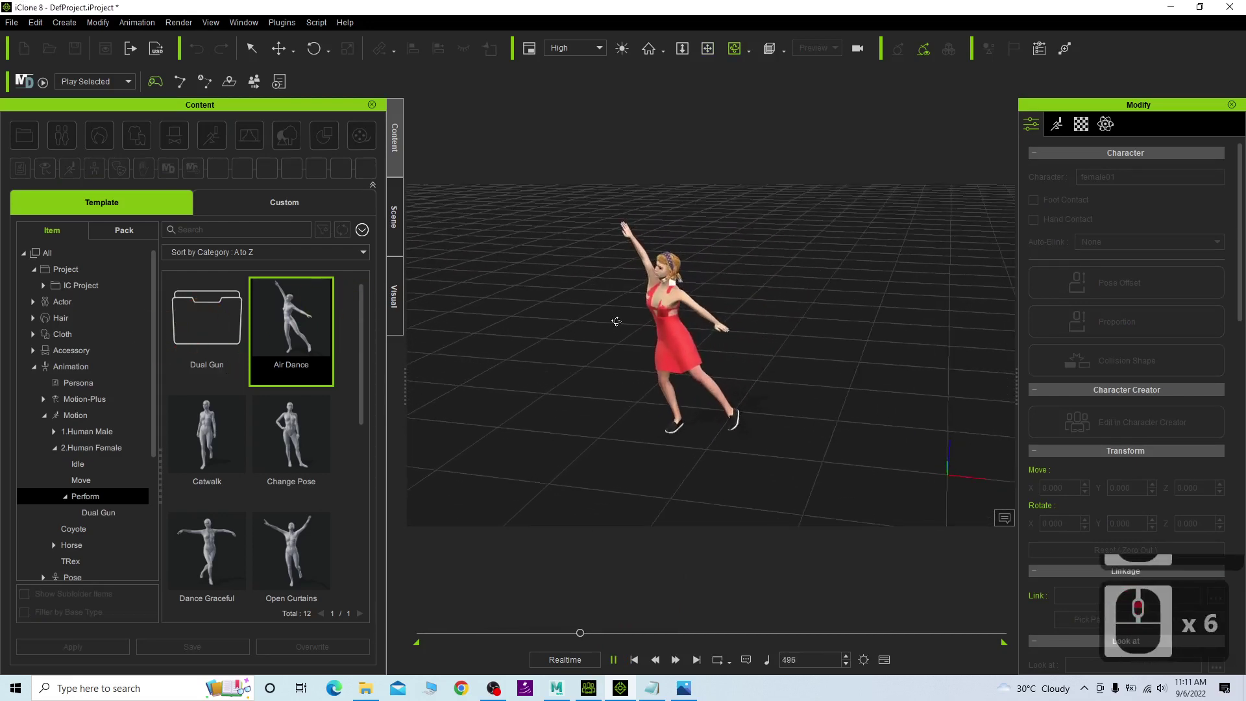
key(c)
drag(638, 294, 832, 451)
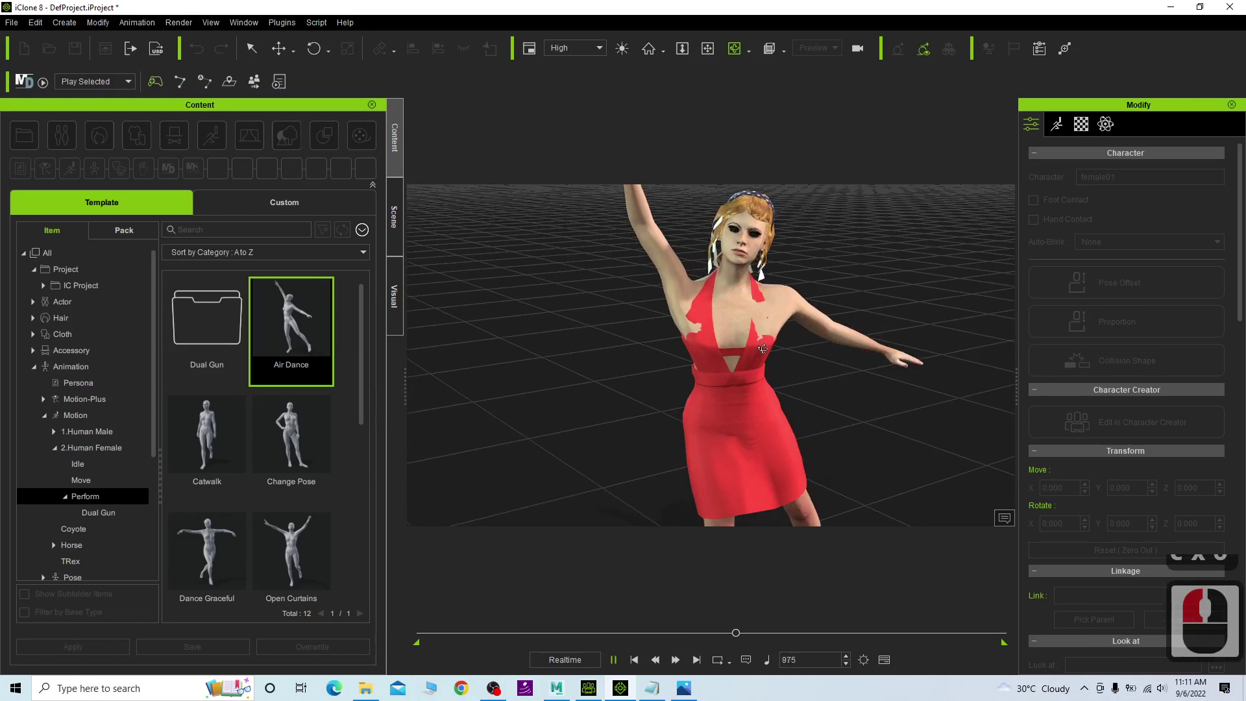
scroll(782, 337, up, 3)
scroll(765, 338, down, 5)
key(x)
drag(754, 337, 651, 411)
key(c)
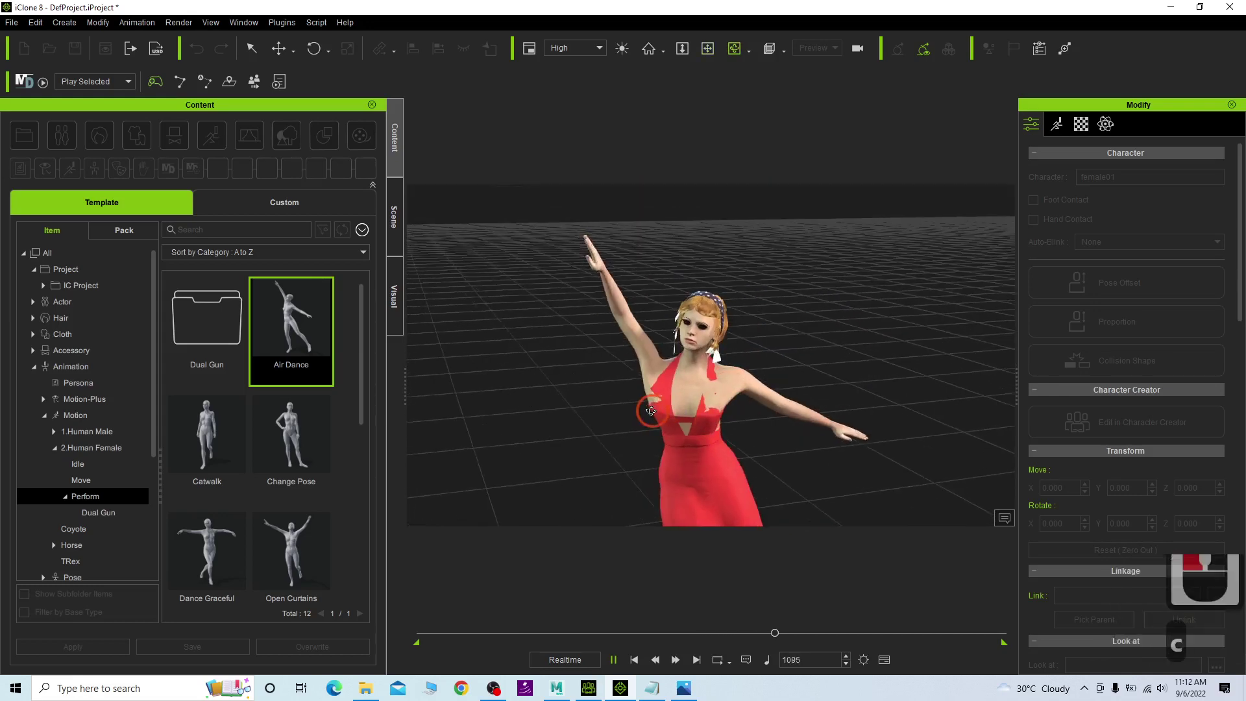
key(c)
mouse_move(712, 373)
mouse_down()
mouse_move(711, 360)
mouse_move(700, 394)
mouse_up()
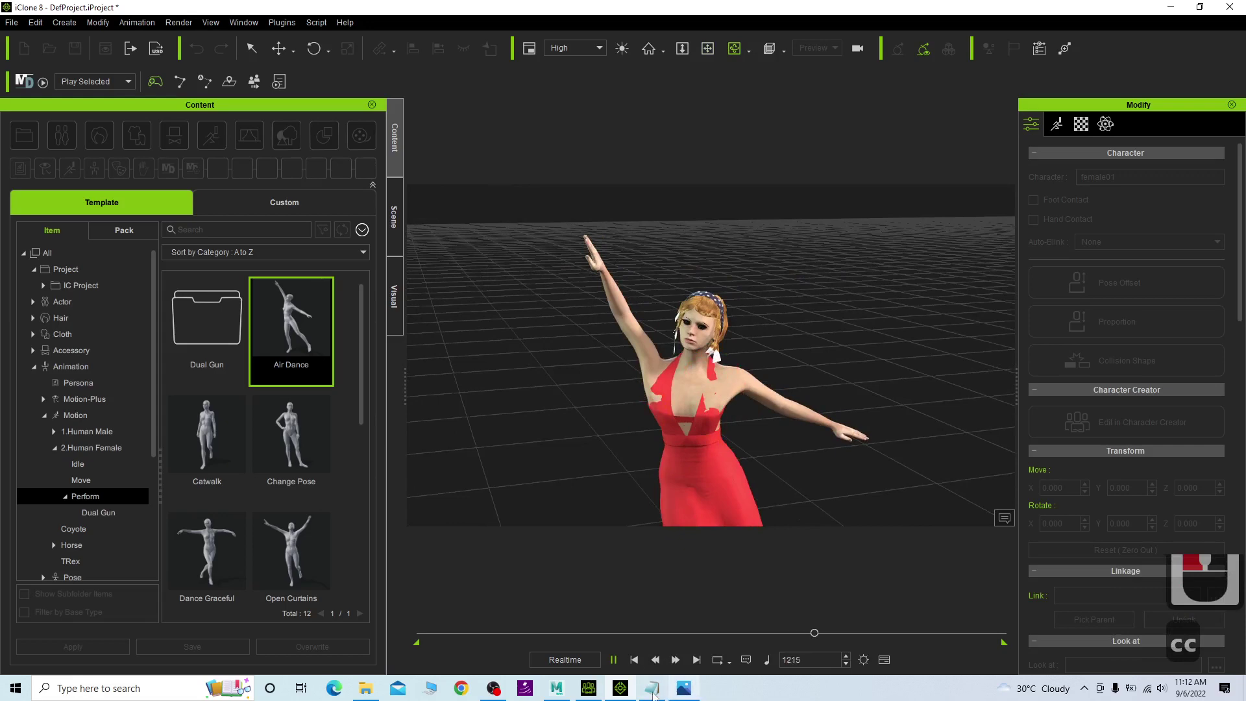
Switch to Maya and inspect the upper part of the f_dress_08Mesh dress on the rigged character from several angles.
click(556, 688)
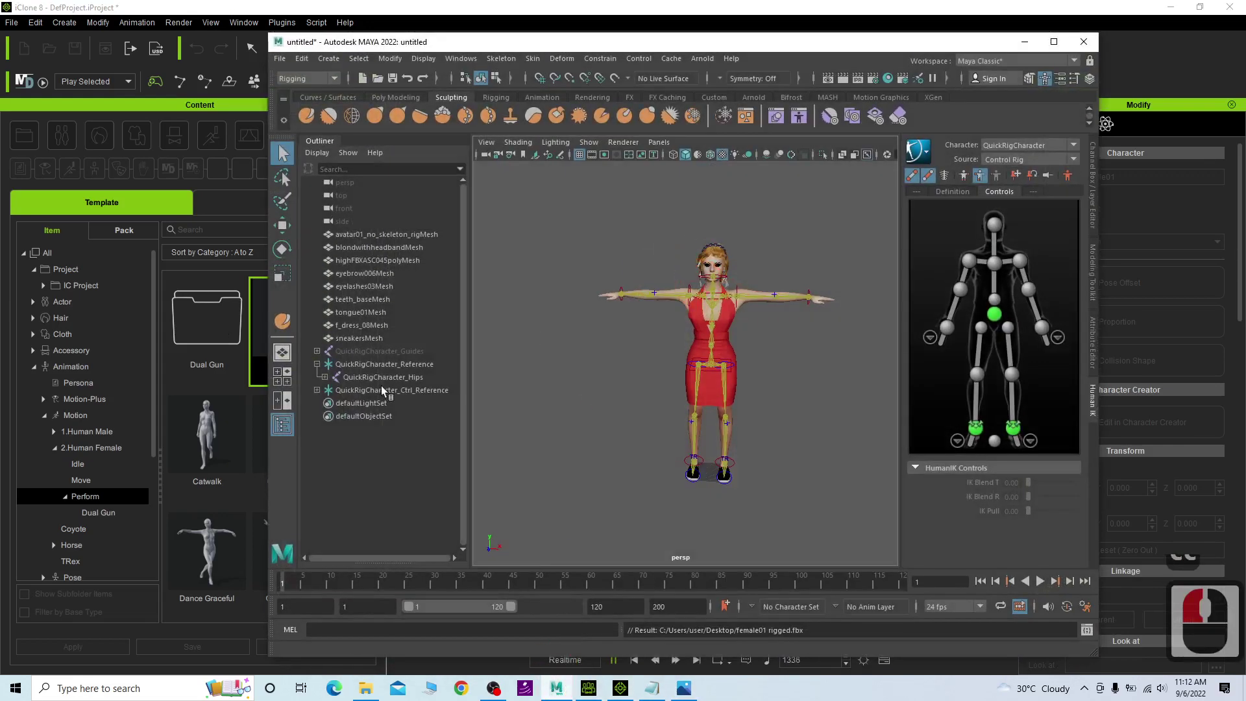
scroll(748, 292, up, 4)
scroll(748, 292, down, 2)
key(x)
drag(796, 272, 728, 372)
click(794, 244)
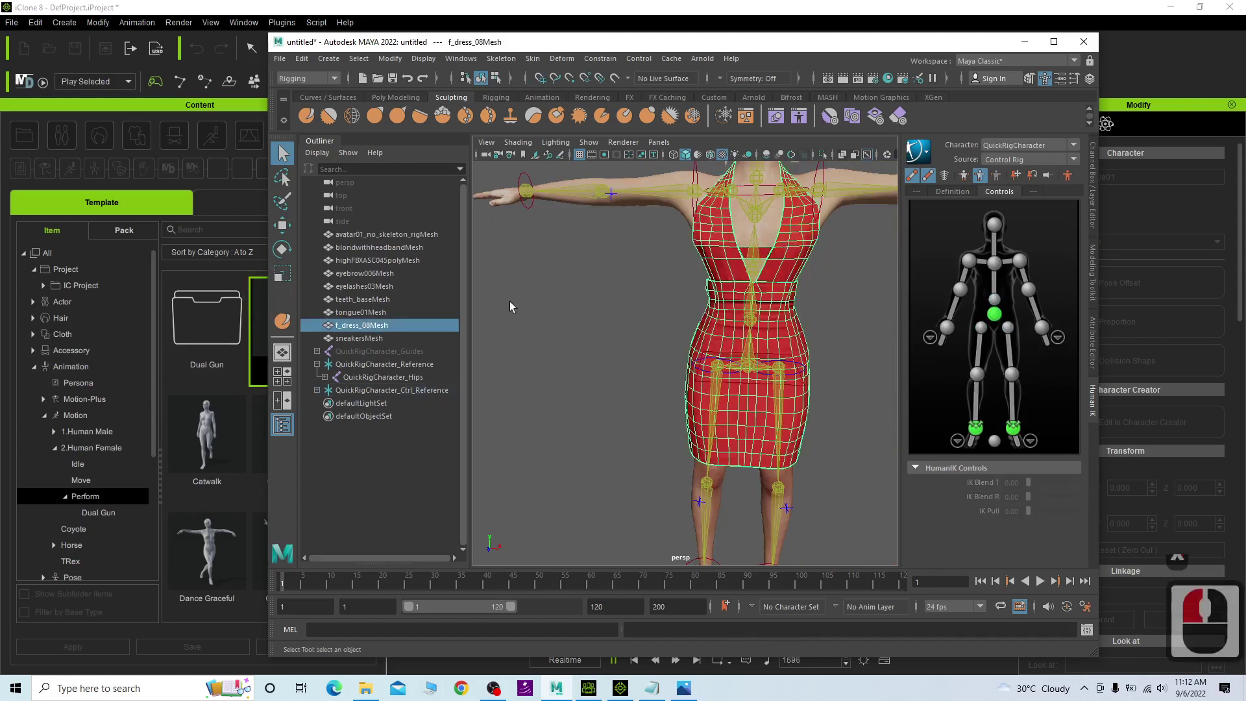
click(677, 351)
click(726, 253)
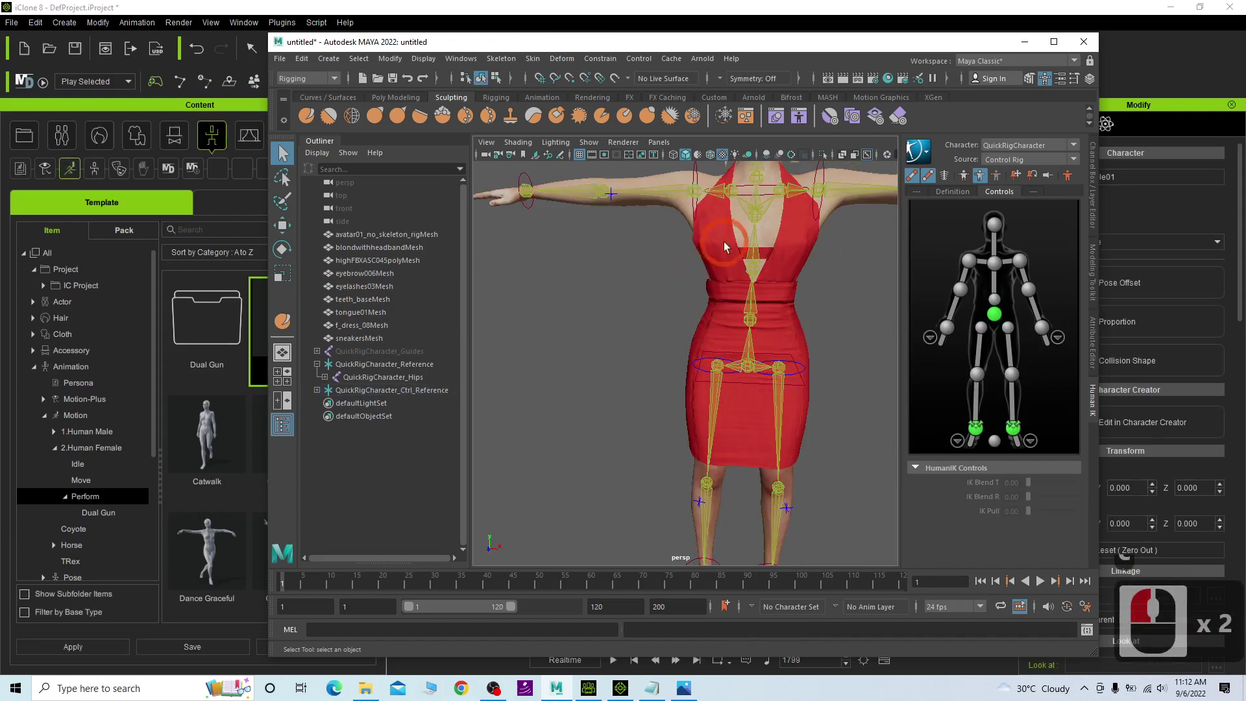
alt+drag(517, 439, 828, 242)
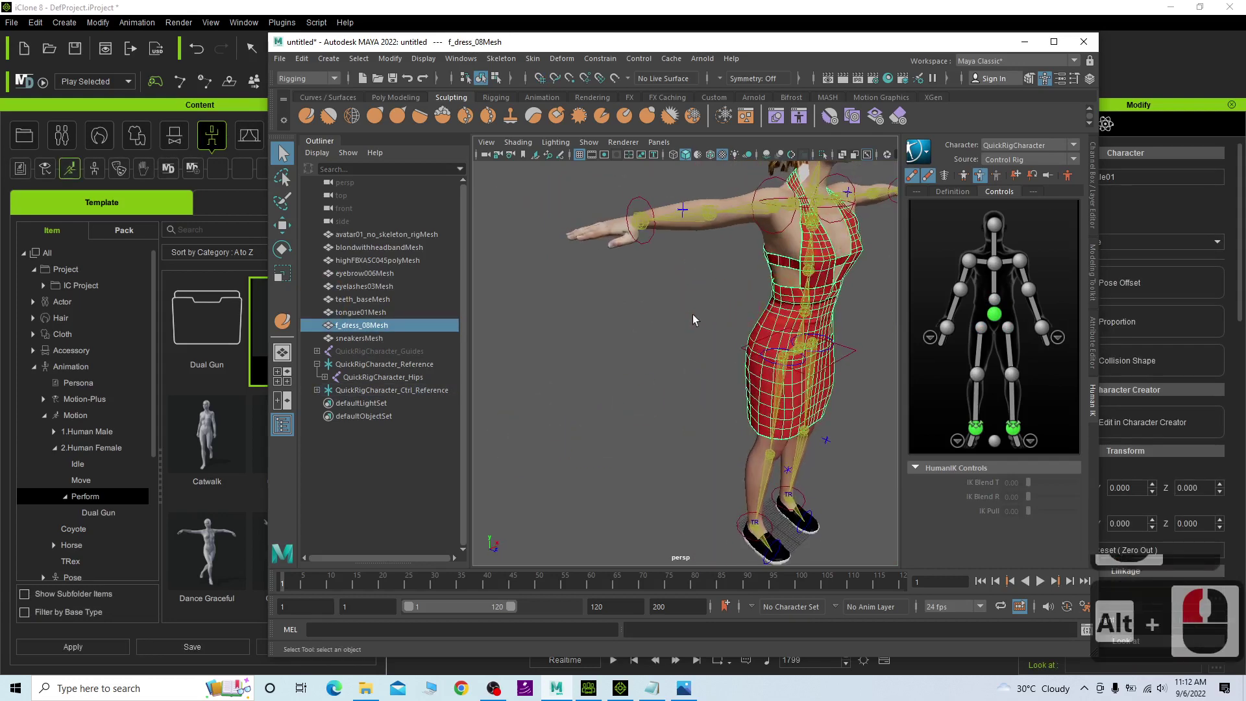
alt+drag(693, 319, 668, 218)
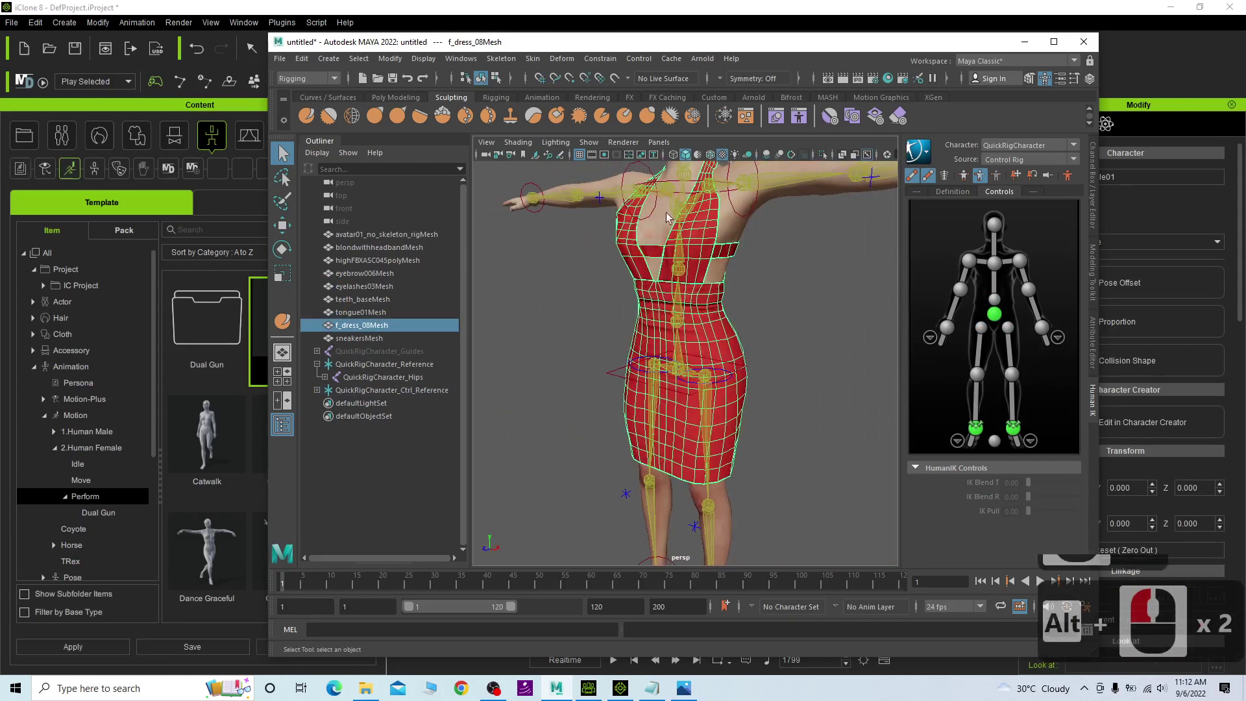
Minimise Maya and return to the posed female01 character in iClone 8 to view its dress from farther away.
click(1025, 41)
click(727, 452)
scroll(704, 455, down, 7)
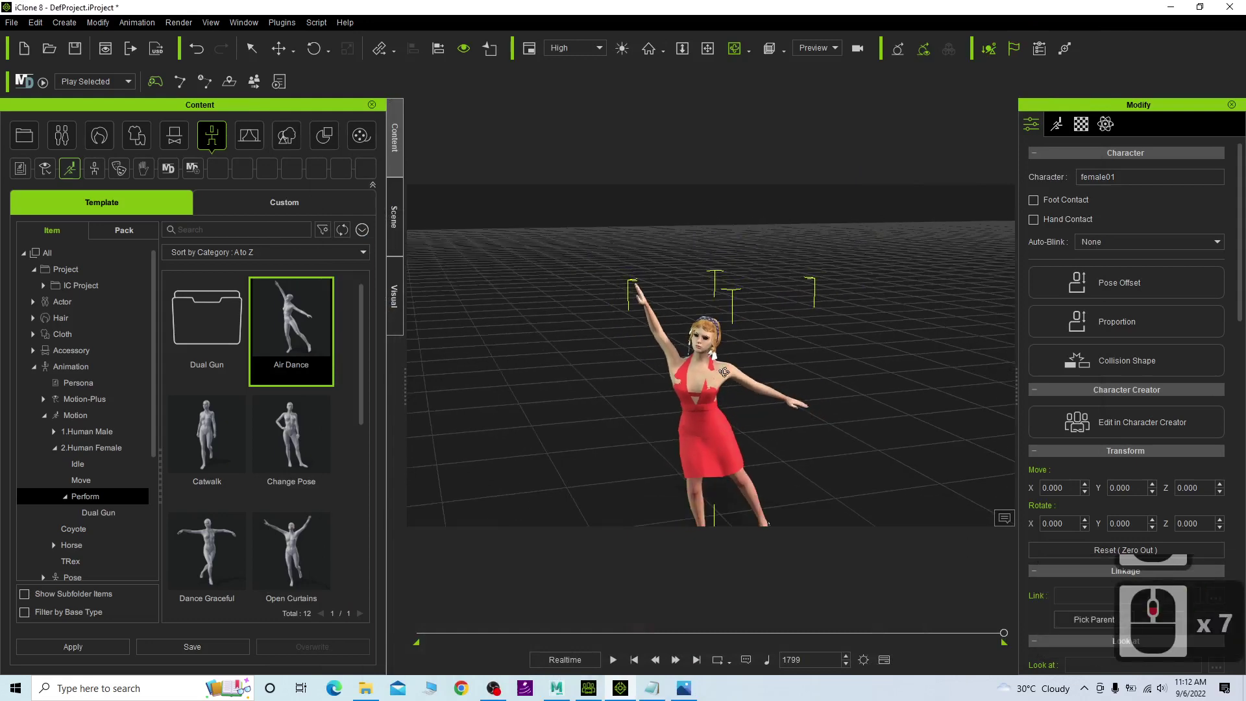
Examine the posed female01 character's dress up close from slightly different front angles.
scroll(769, 446, up, 6)
key(x)
drag(767, 445, 773, 400)
key(c)
drag(694, 396, 922, 405)
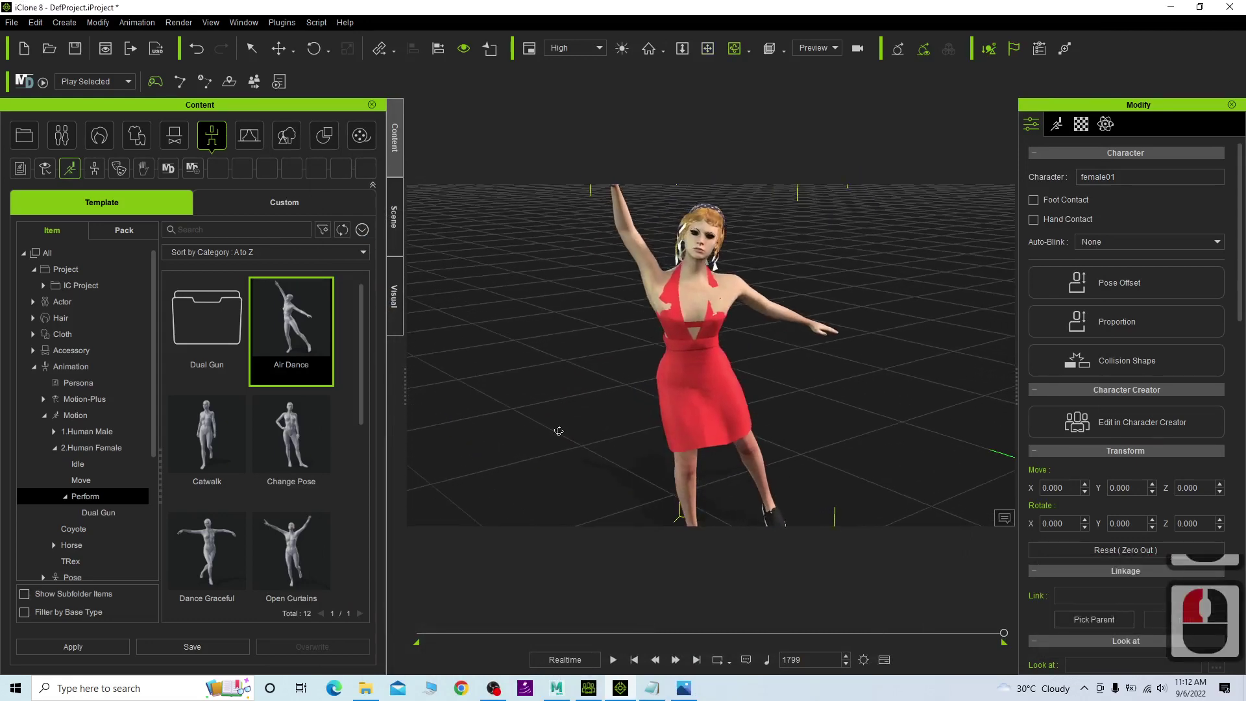
drag(556, 431, 696, 208)
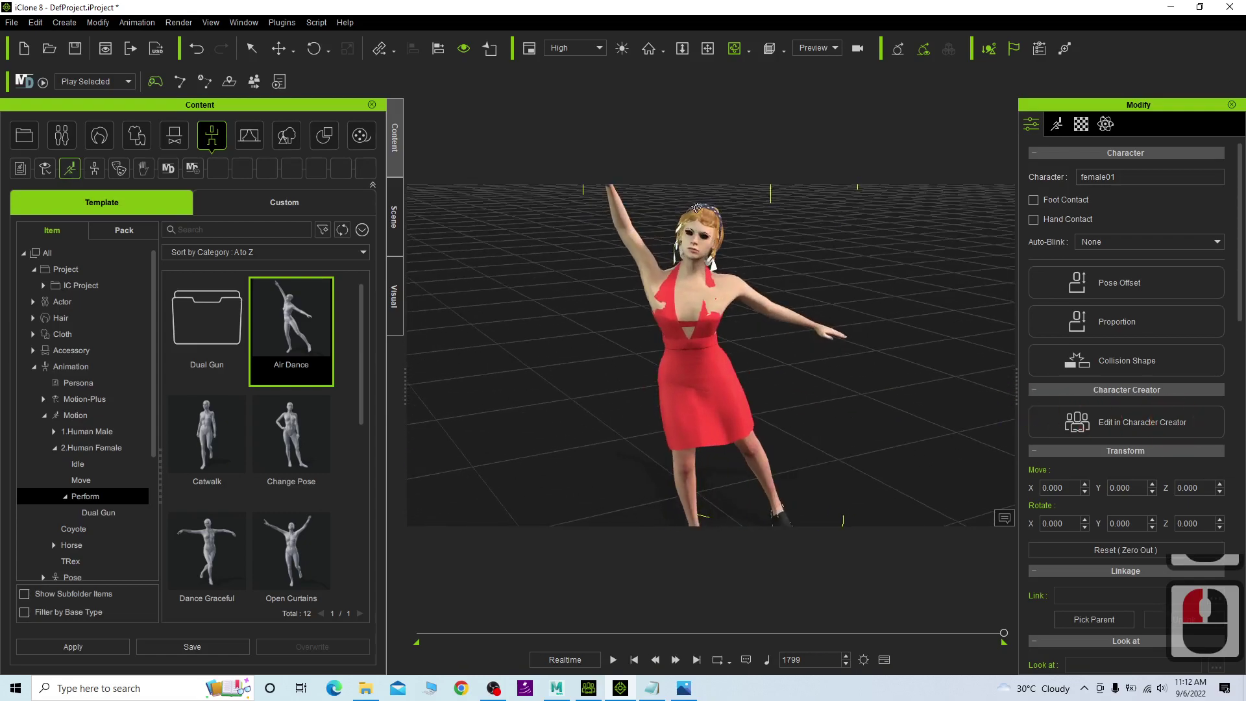
Switch to Maya, inspect the f_dress_08Mesh dress on the T-posed rigged character from several angles, and minimise Maya again.
click(556, 687)
scroll(803, 377, down, 4)
scroll(754, 326, up, 3)
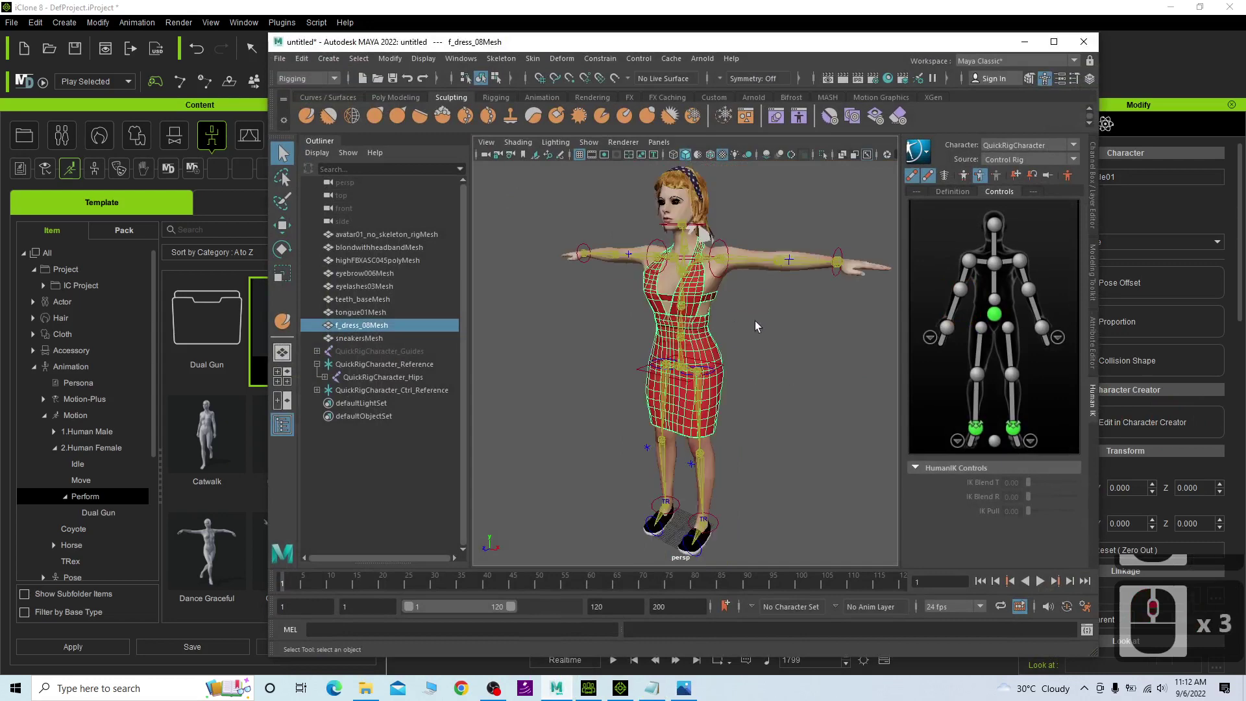
scroll(784, 372, up, 3)
alt+drag(784, 372, 842, 277)
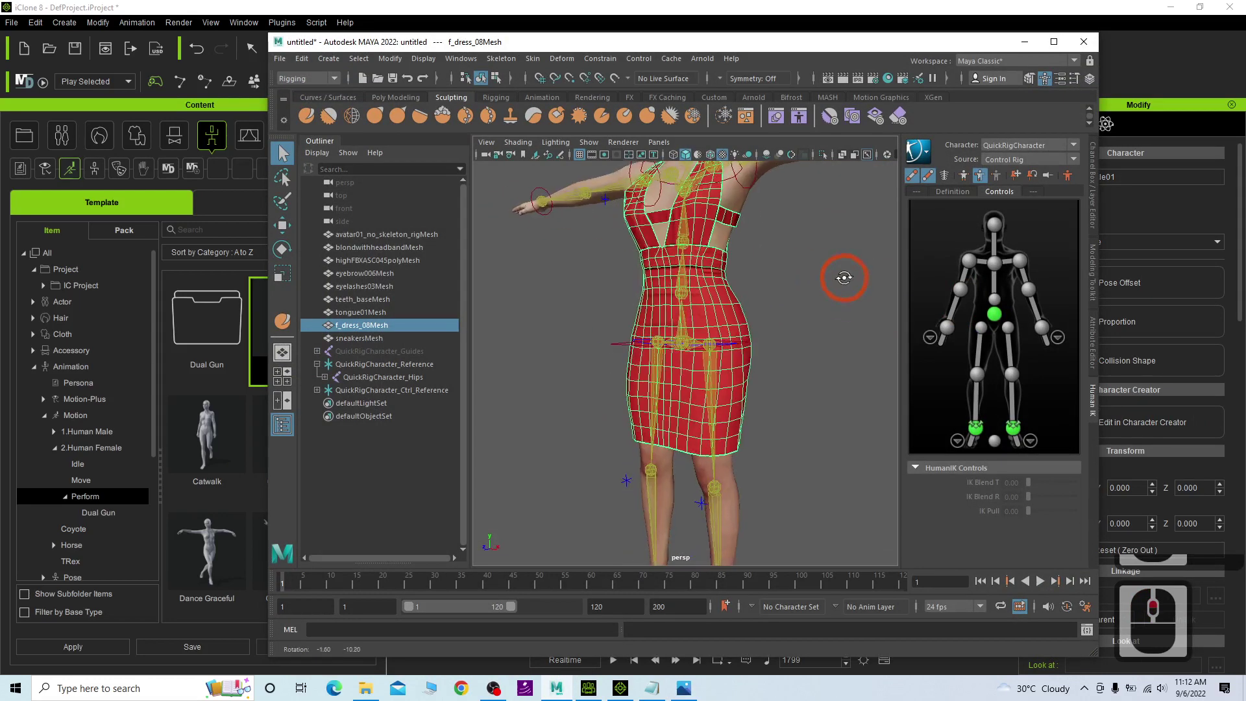
alt+middle_drag(842, 277, 819, 371)
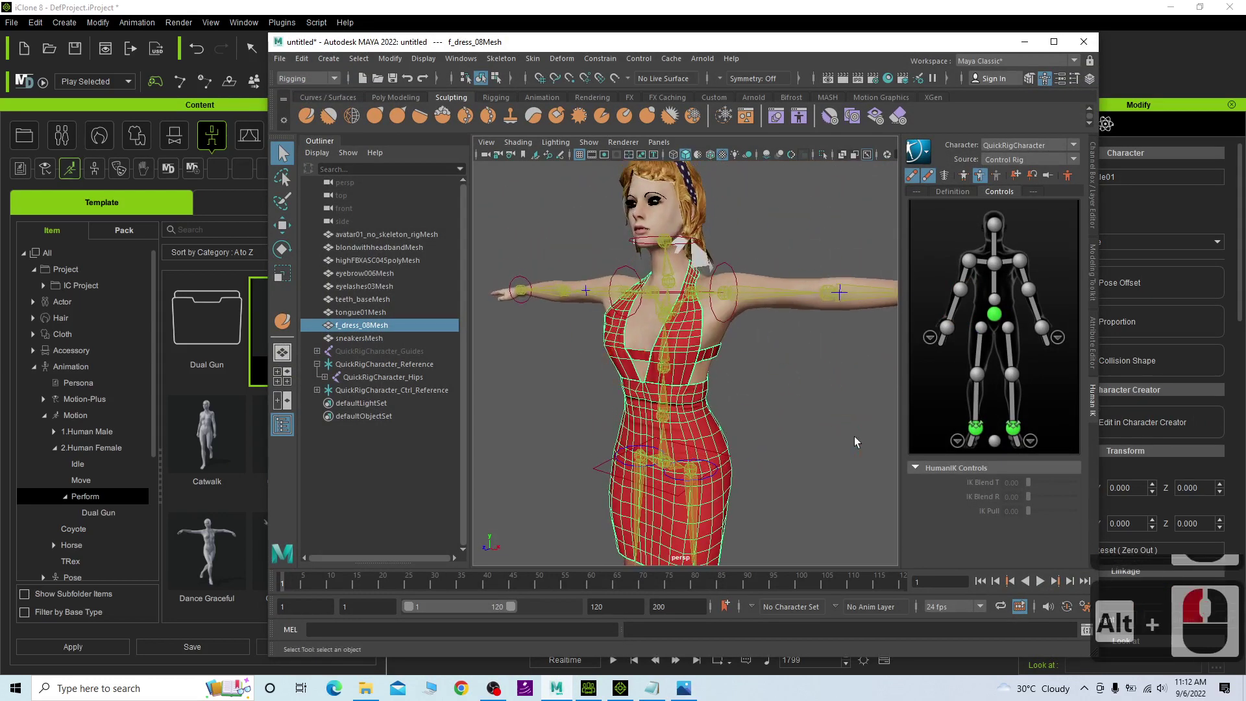
alt+drag(855, 442, 874, 410)
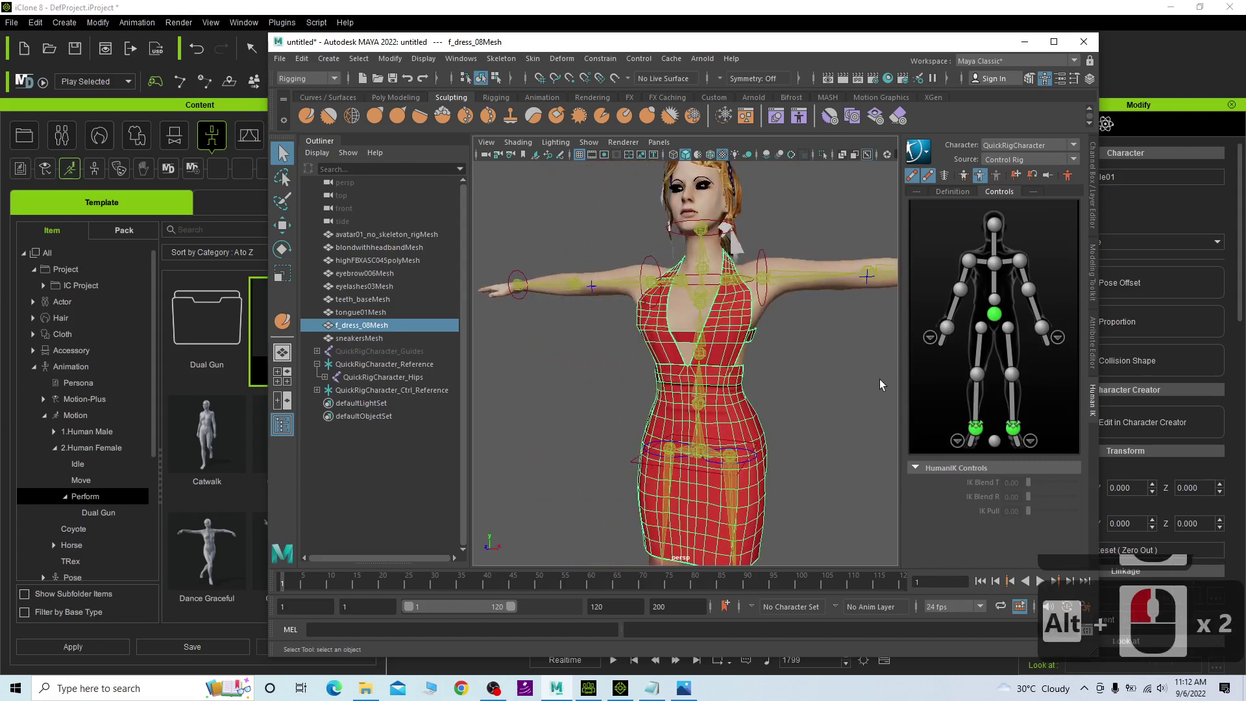
click(1028, 54)
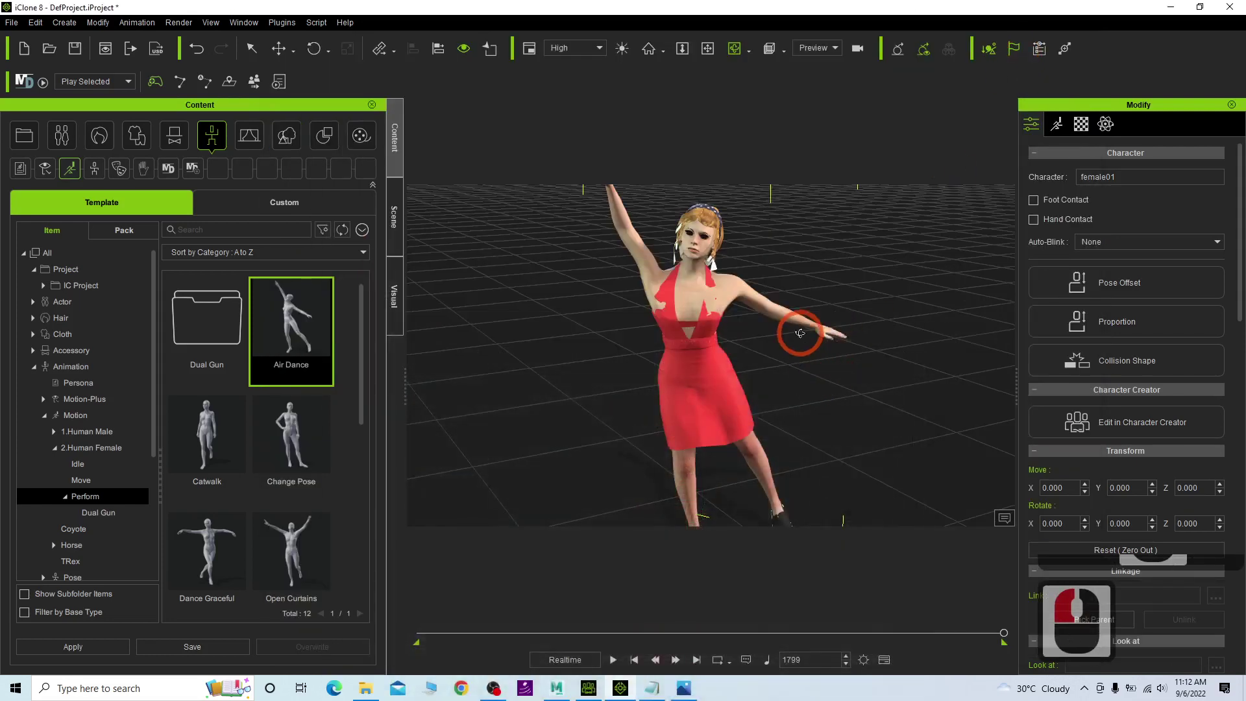
Compare the posed female01 character in iClone 8 at full-body and close distances, looking at the dress around the chest and skirt.
alt+drag(798, 329, 837, 396)
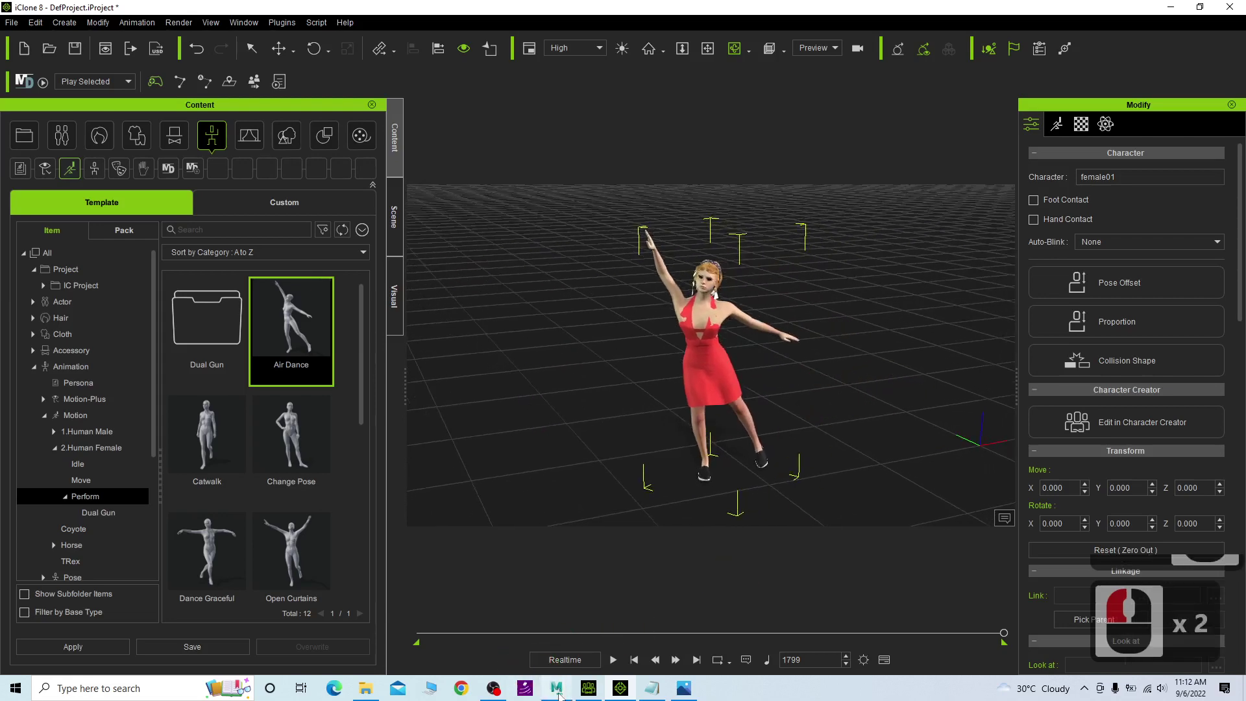
click(556, 693)
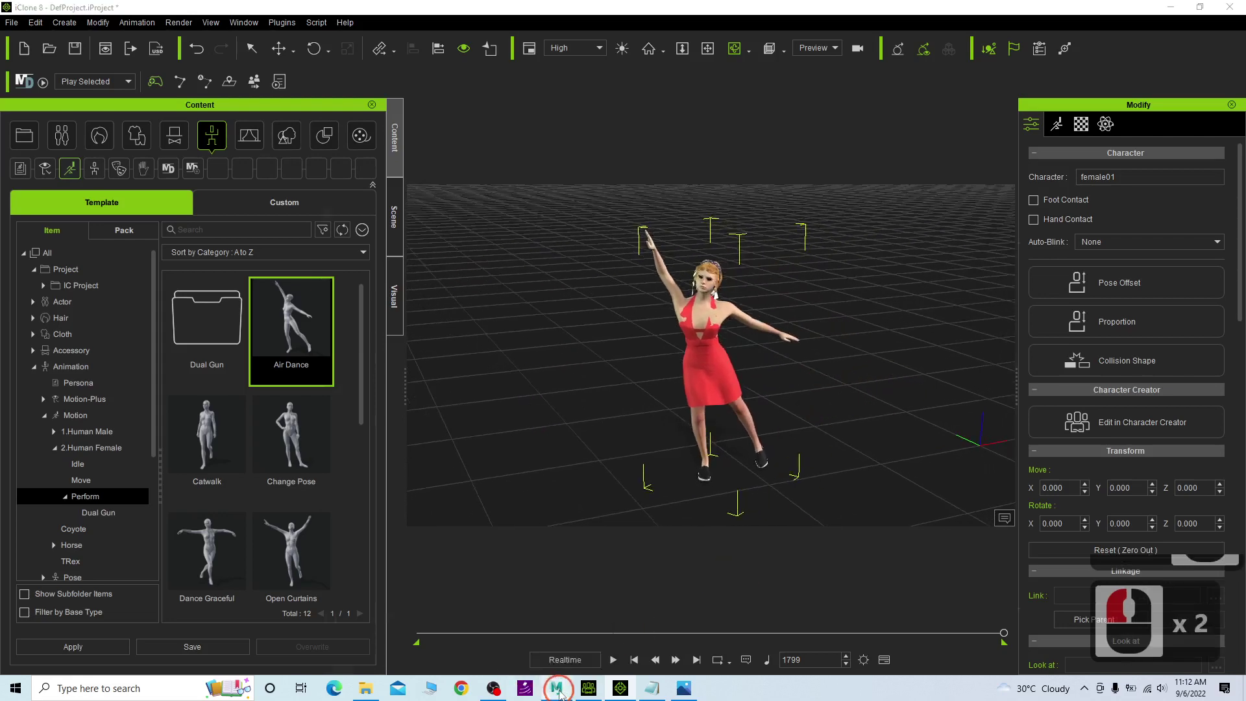
click(775, 6)
scroll(733, 375, up, 9)
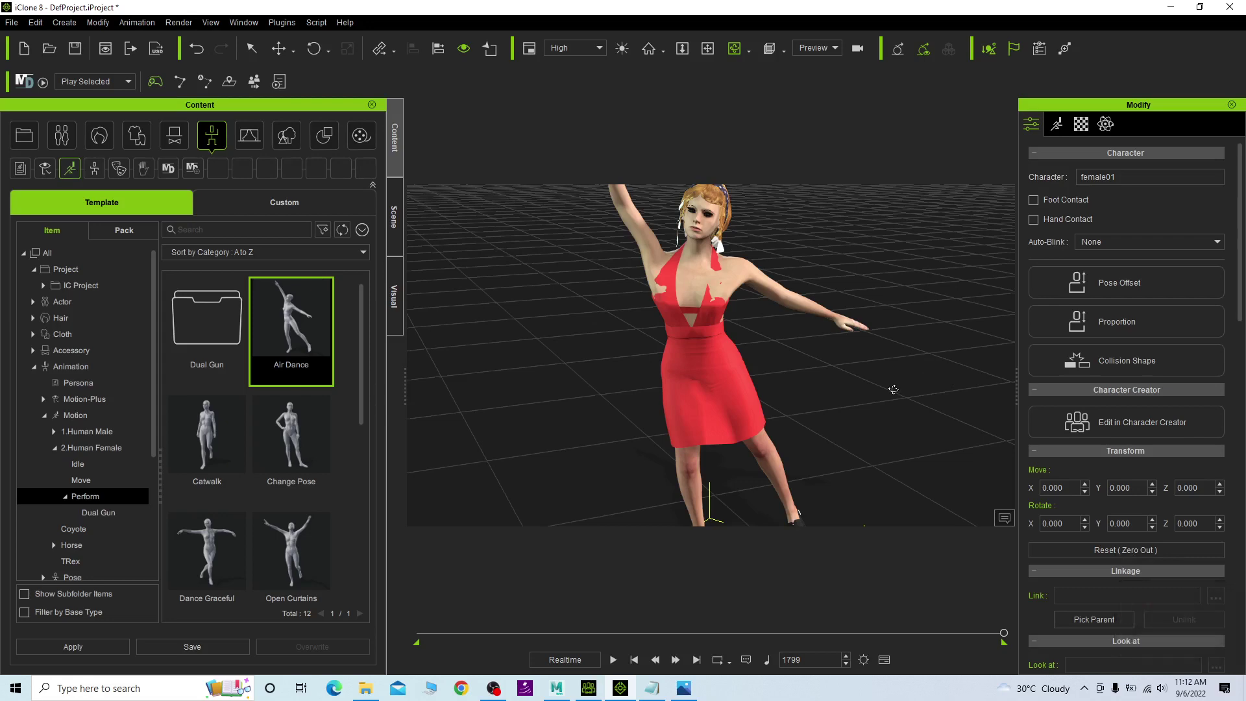
scroll(828, 378, down, 1)
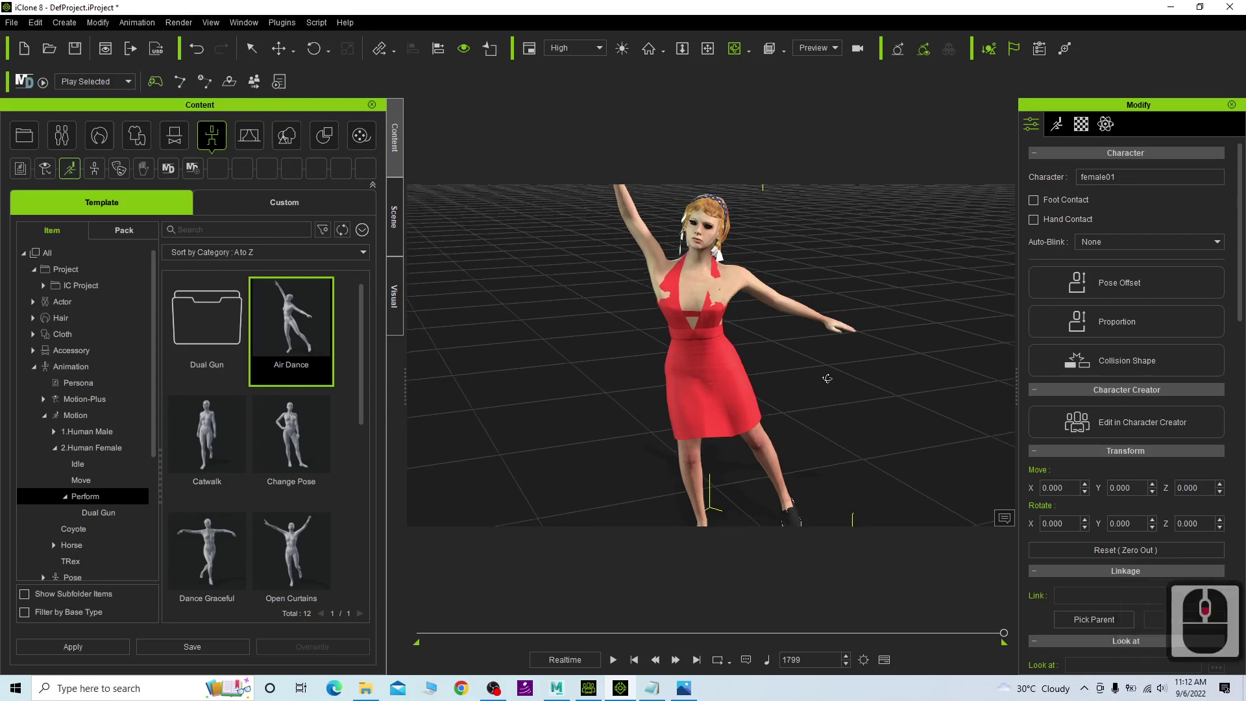
middle_drag(887, 398, 424, 392)
drag(424, 392, 986, 403)
scroll(750, 387, down, 5)
middle_drag(986, 403, 889, 406)
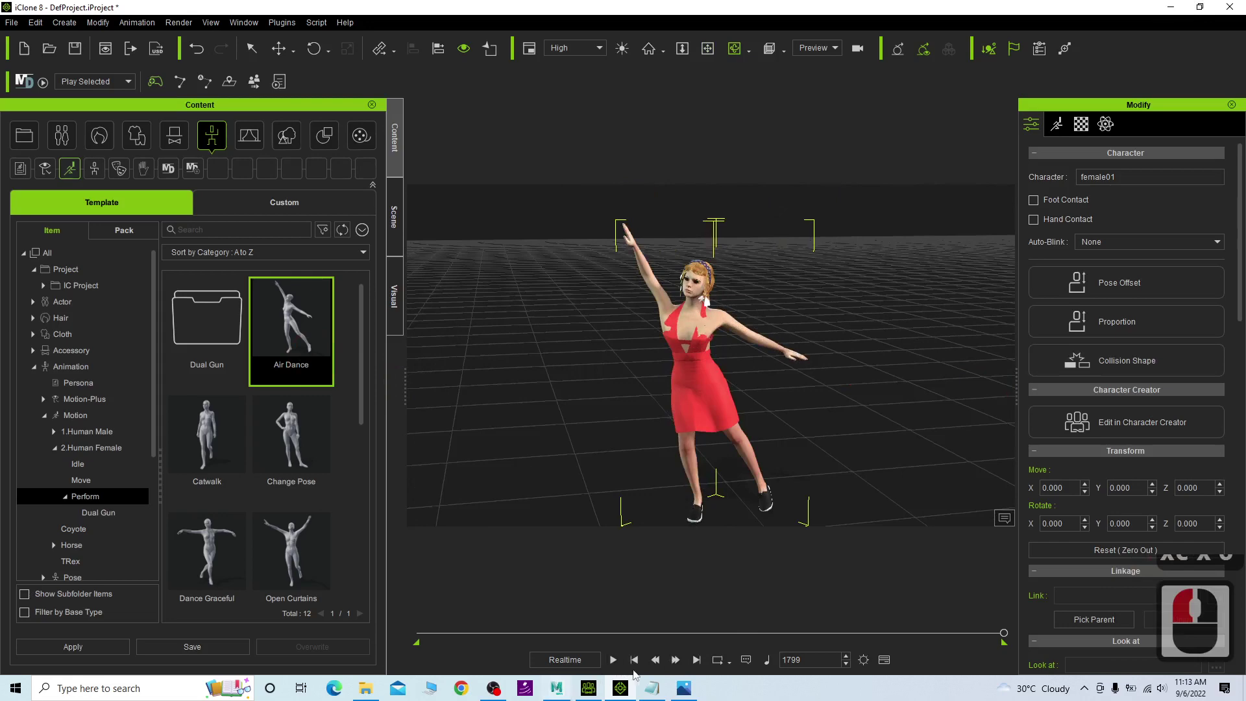
Show the cover.jpg image and the female01 avatar in Character Creator 4, and return to iClone 8.
click(683, 688)
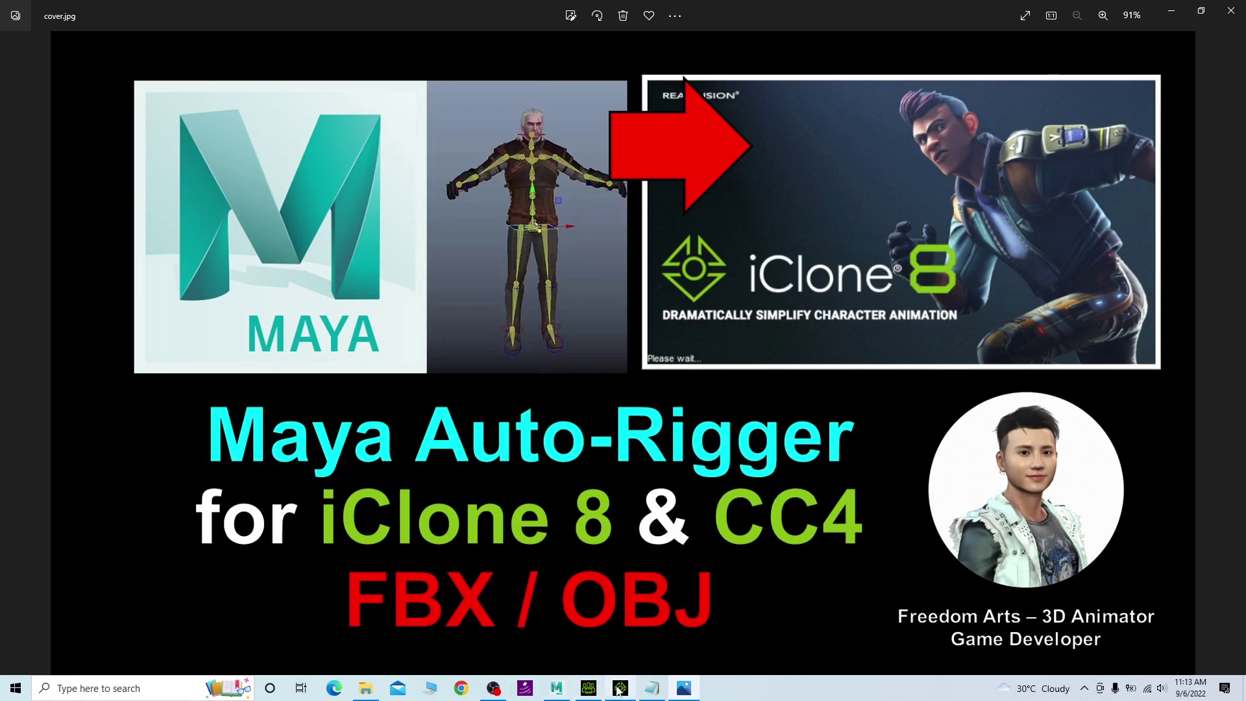
click(589, 690)
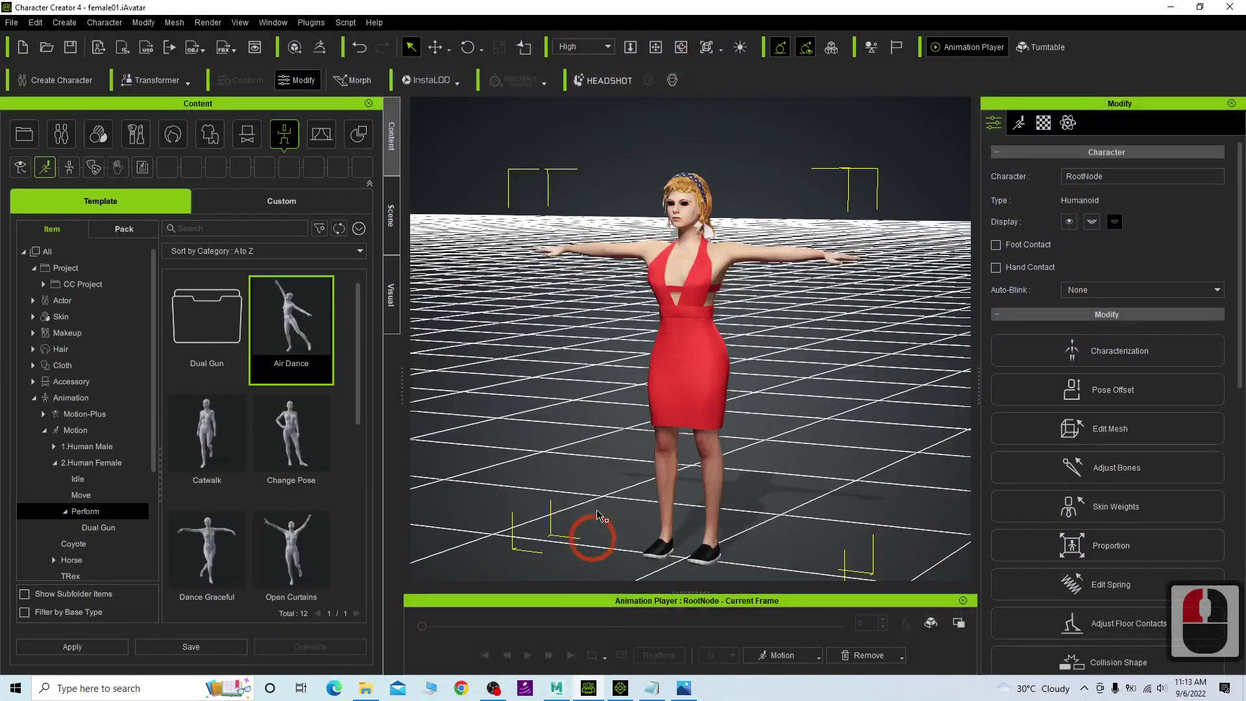
click(621, 690)
Rewind the female01 character's Air Dance animation to frame 0 and play it from the start.
click(614, 660)
click(634, 659)
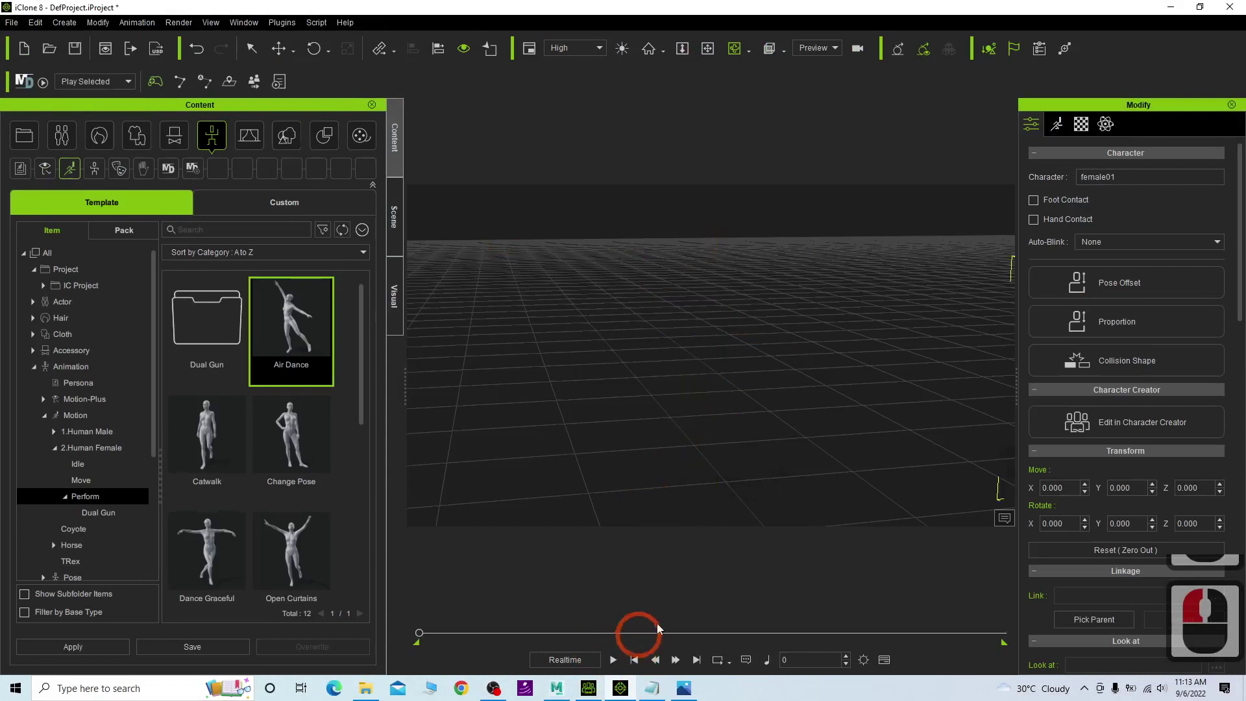
scroll(750, 388, down, 7)
drag(859, 379, 654, 350)
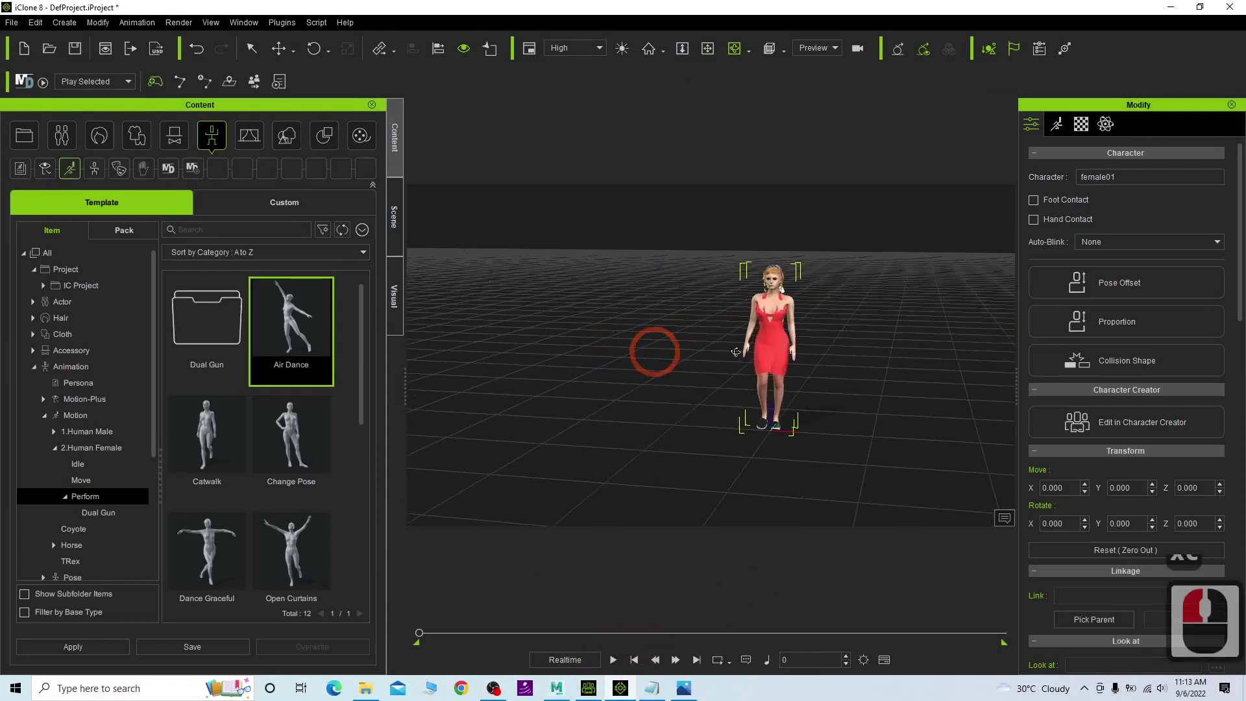
scroll(848, 340, up, 9)
click(613, 659)
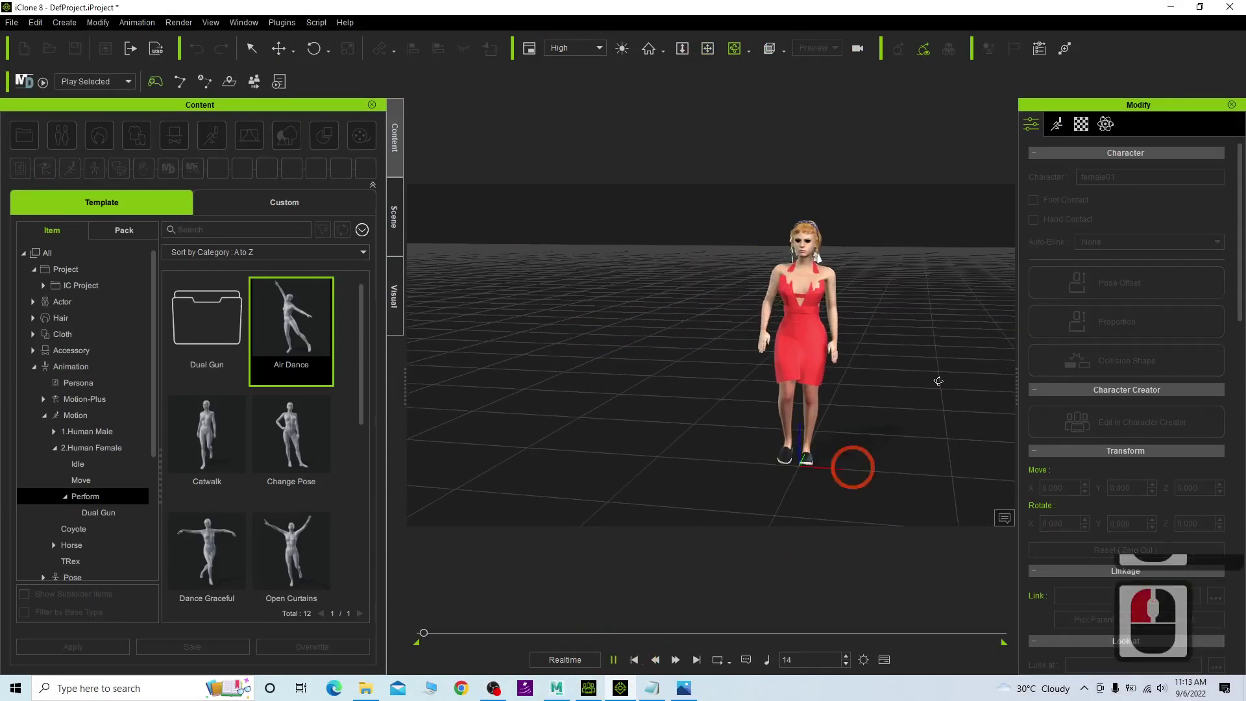
Watch the dancing female01 character from several sides during playback, and reset the animation to frame 0.
scroll(896, 337, up, 4)
scroll(893, 337, up, 2)
scroll(850, 357, up, 4)
key(c)
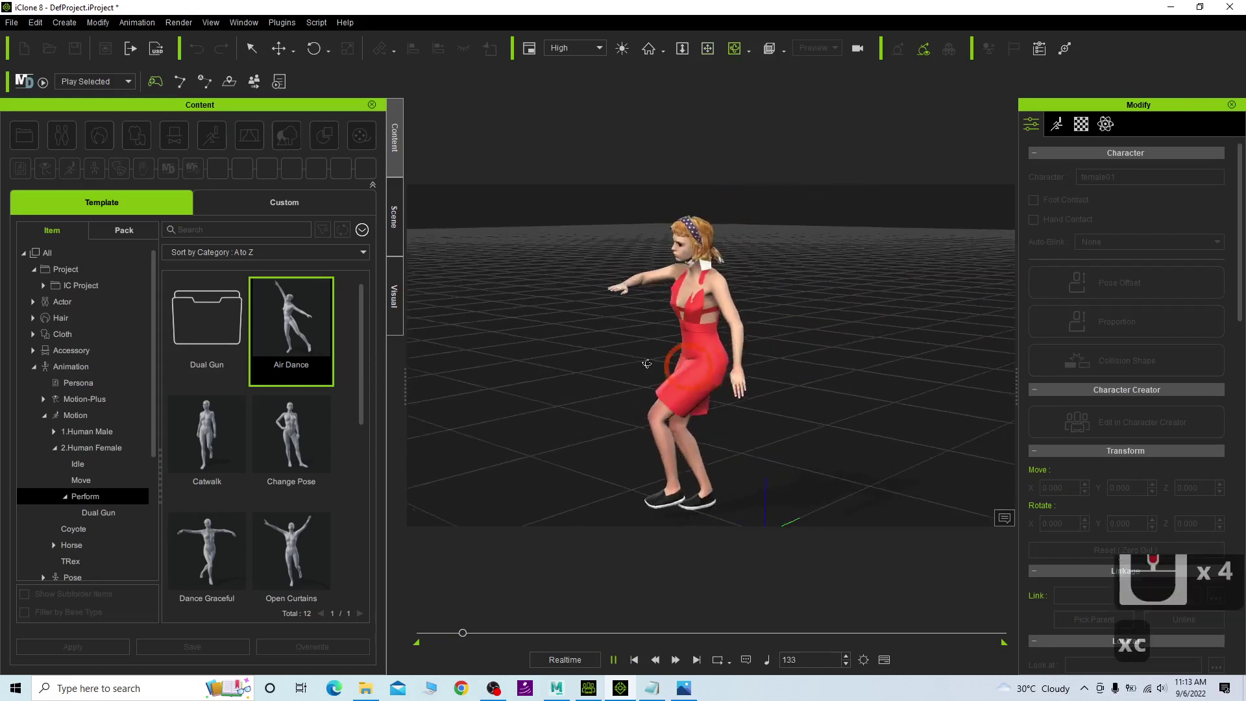
drag(610, 380, 809, 375)
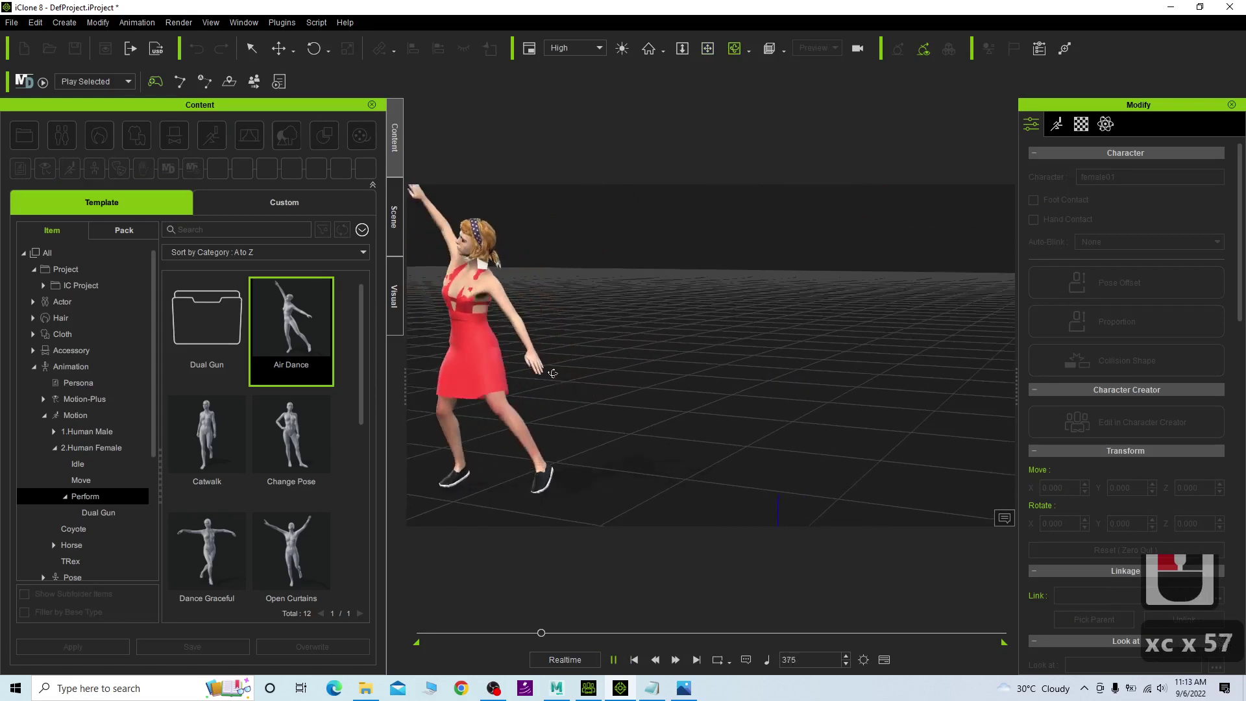
click(509, 376)
drag(556, 387, 772, 394)
key(x)
key(c)
drag(793, 398, 956, 396)
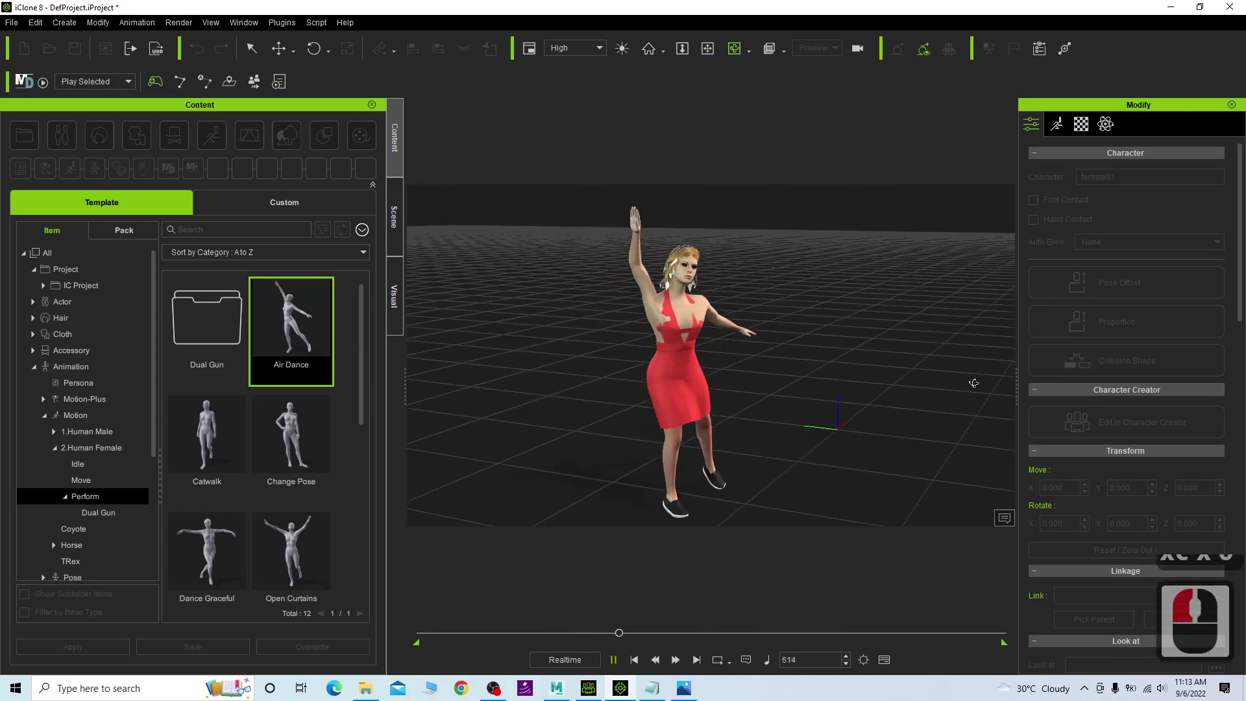
click(843, 361)
click(623, 367)
click(671, 504)
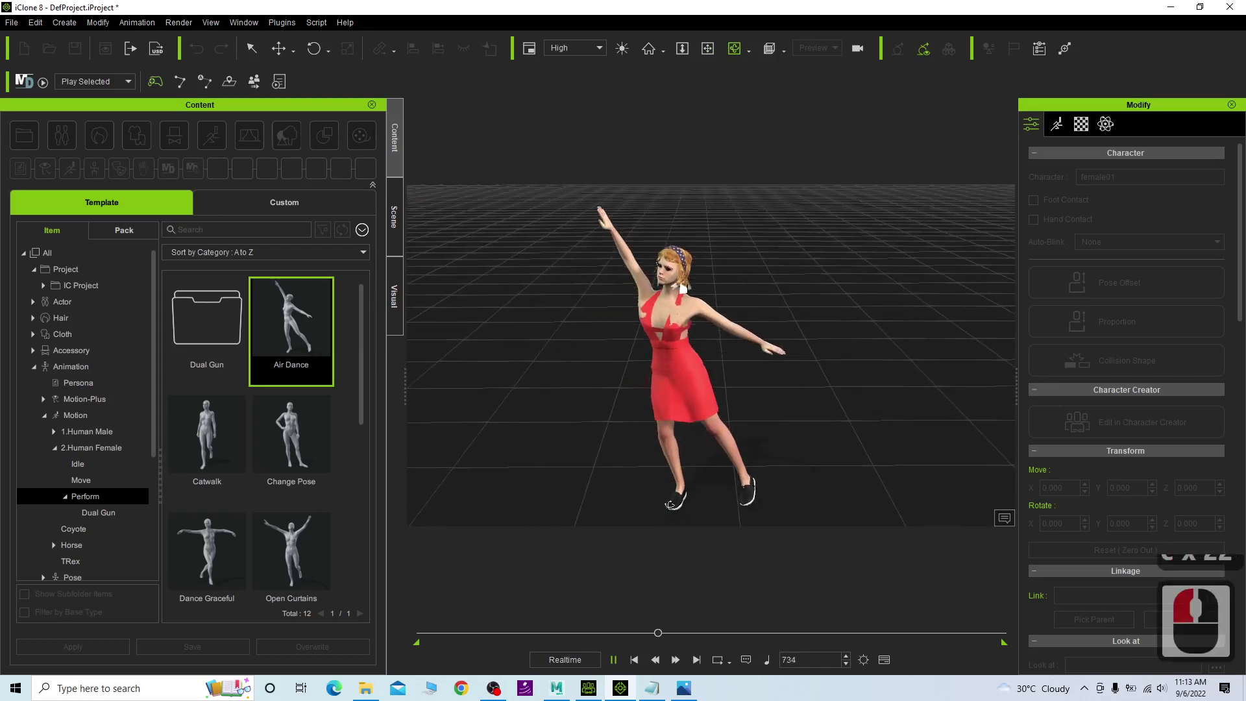
click(642, 659)
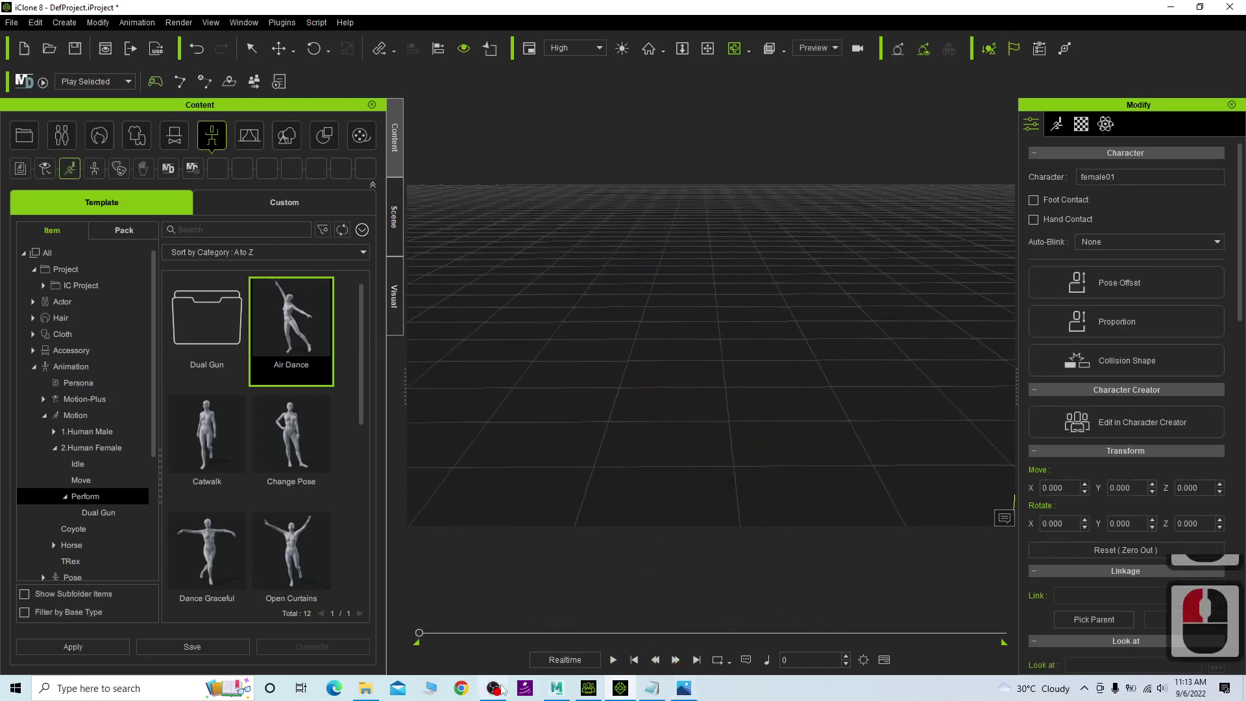